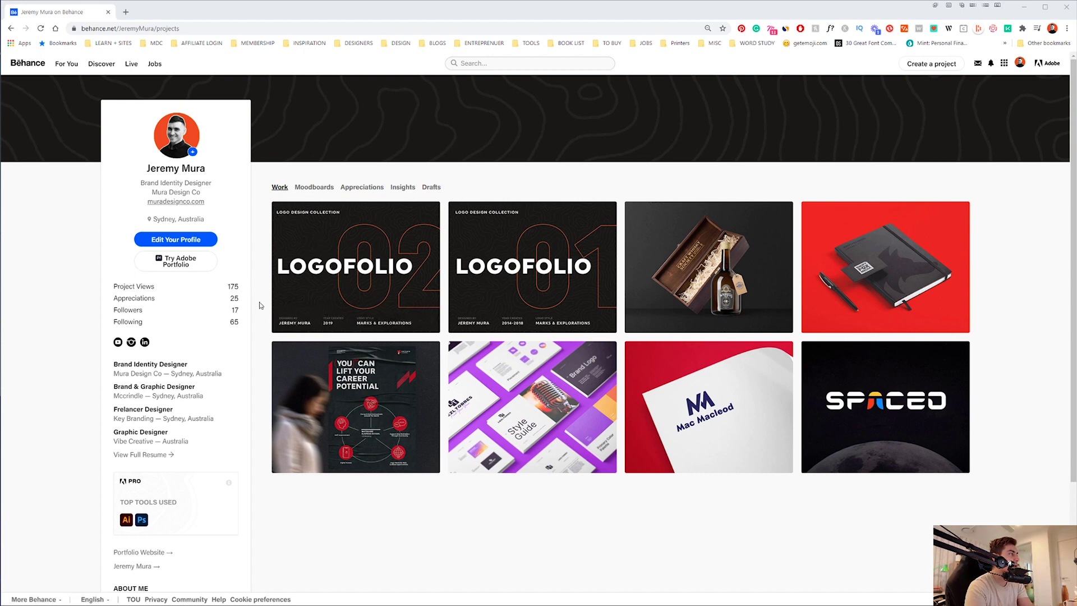
Open the LOGO FOLIO 02 project from the Behance profile, review its slides, comments and tags, and close it.
scroll(184, 353, down, 3)
scroll(124, 414, up, 3)
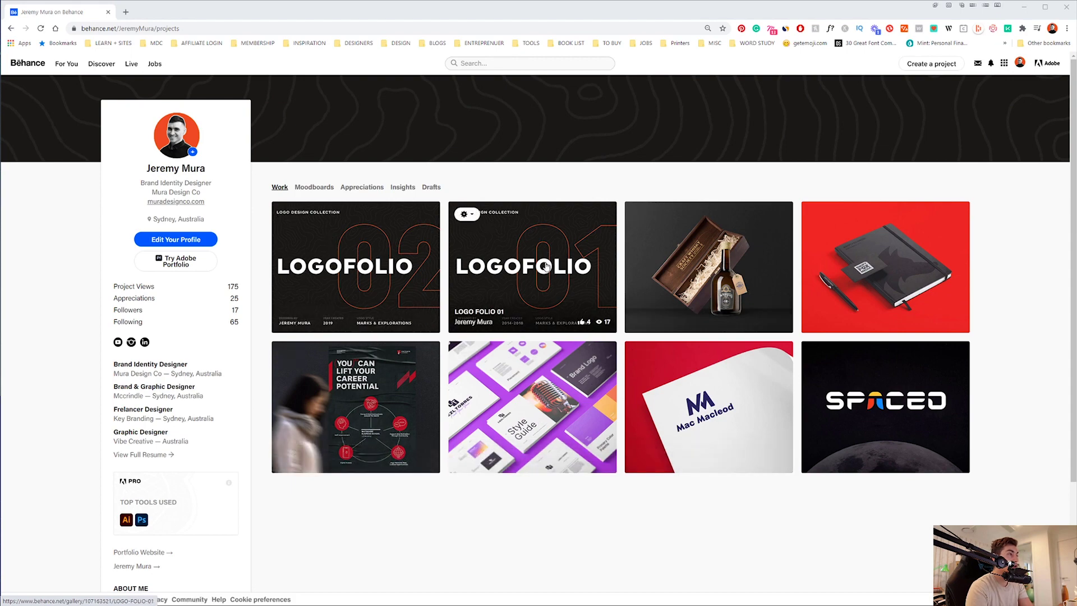
click(370, 259)
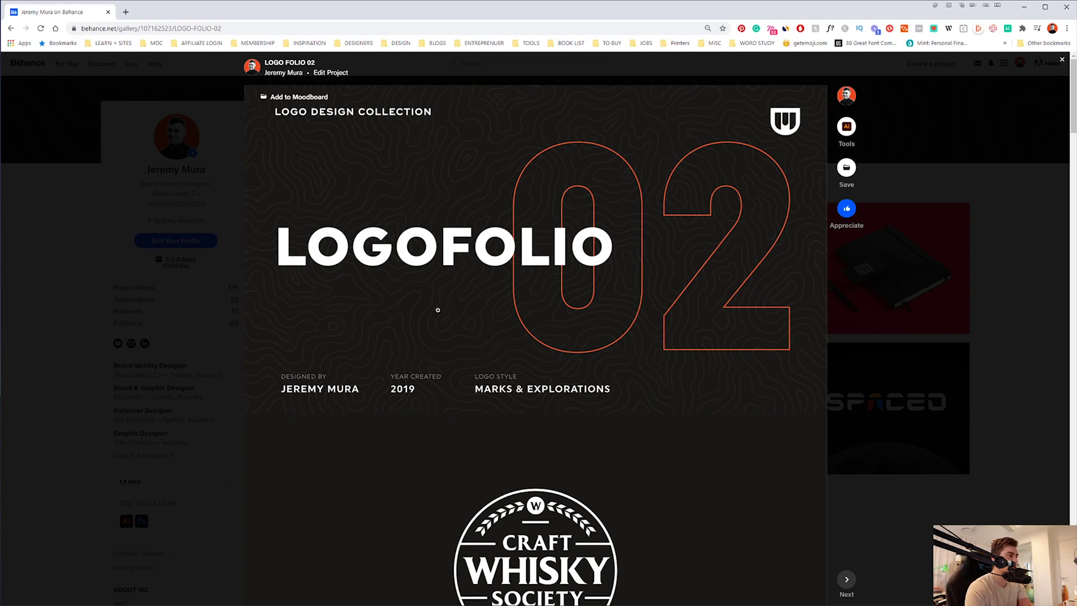
scroll(398, 243, down, 1)
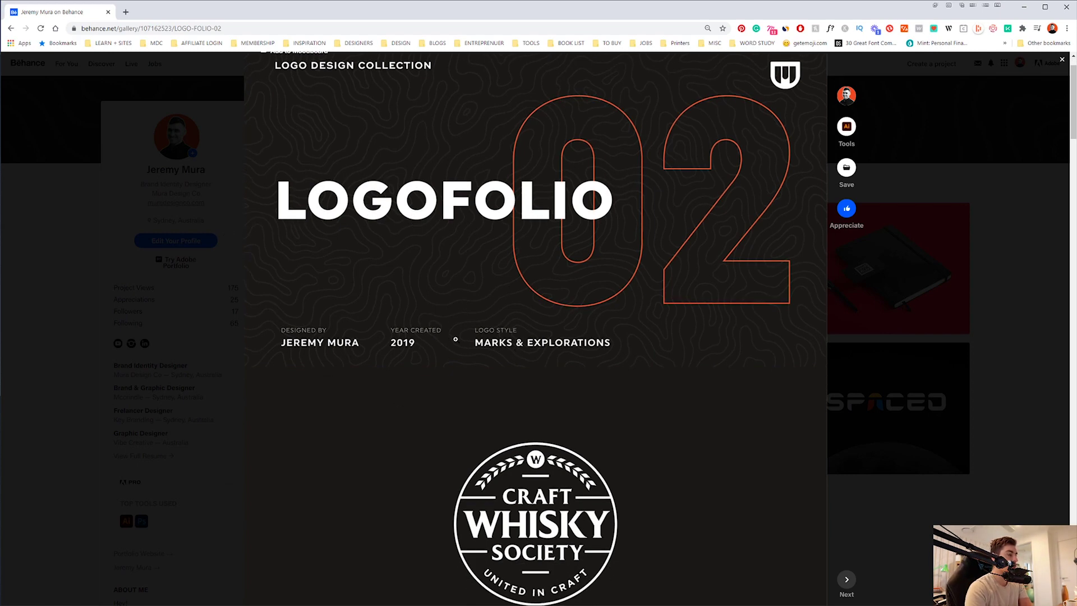
scroll(409, 366, down, 5)
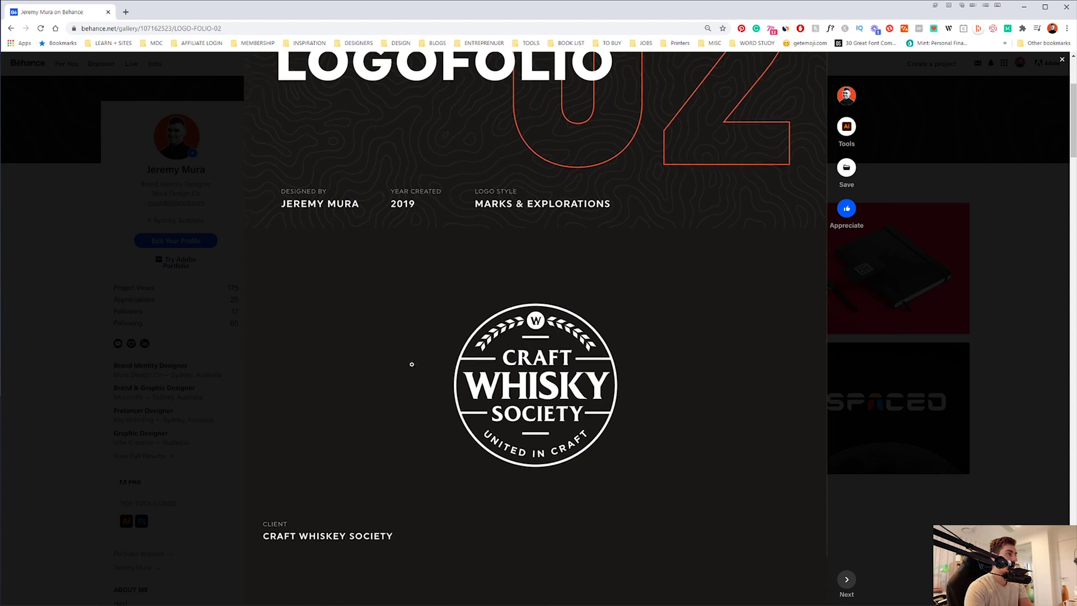
scroll(707, 312, down, 7)
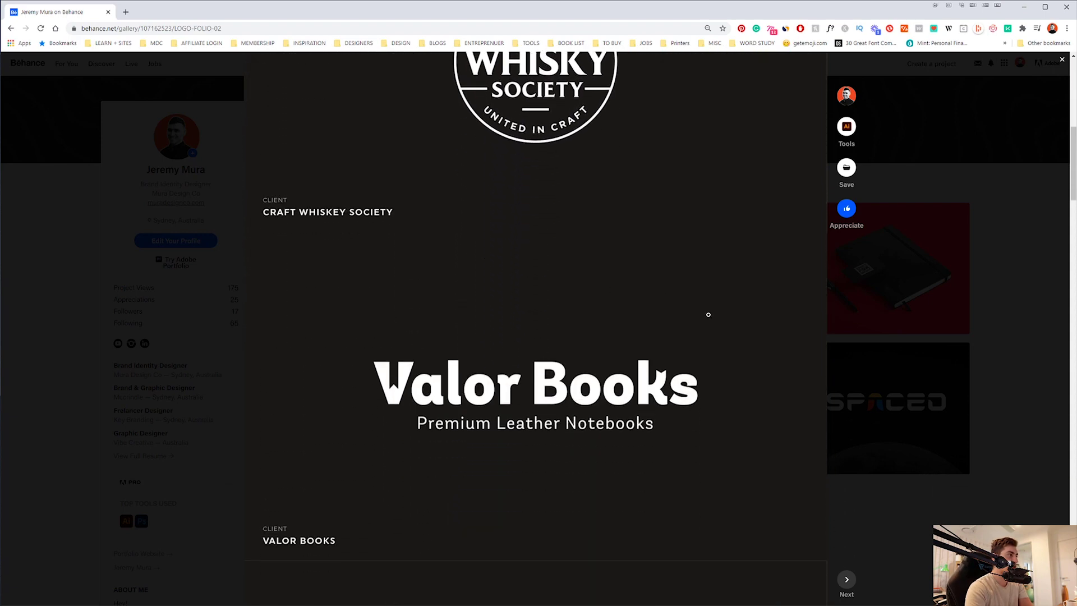
scroll(734, 322, down, 10)
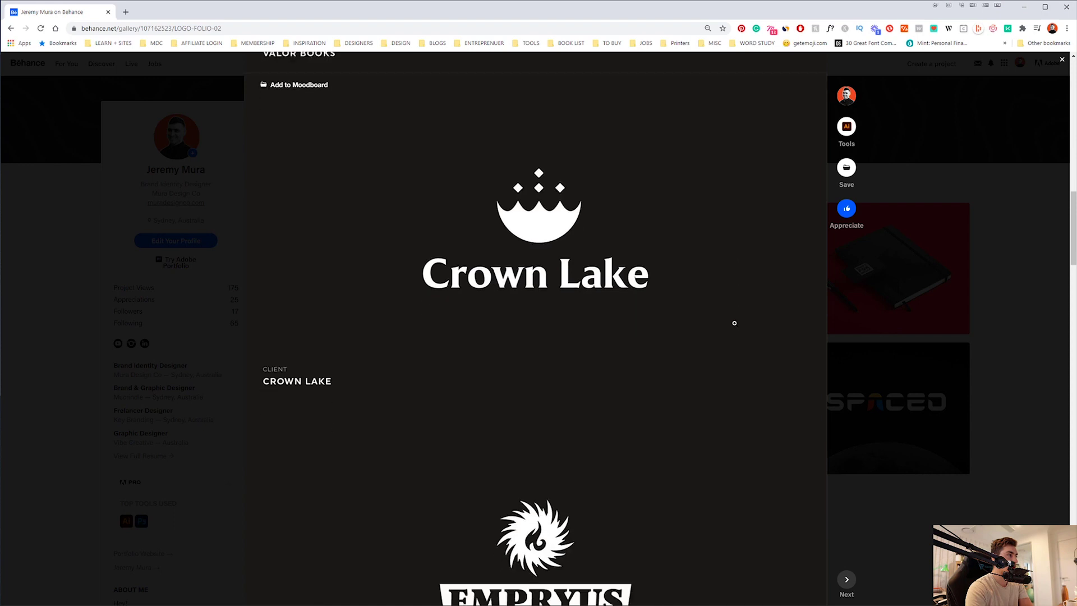
scroll(734, 323, down, 8)
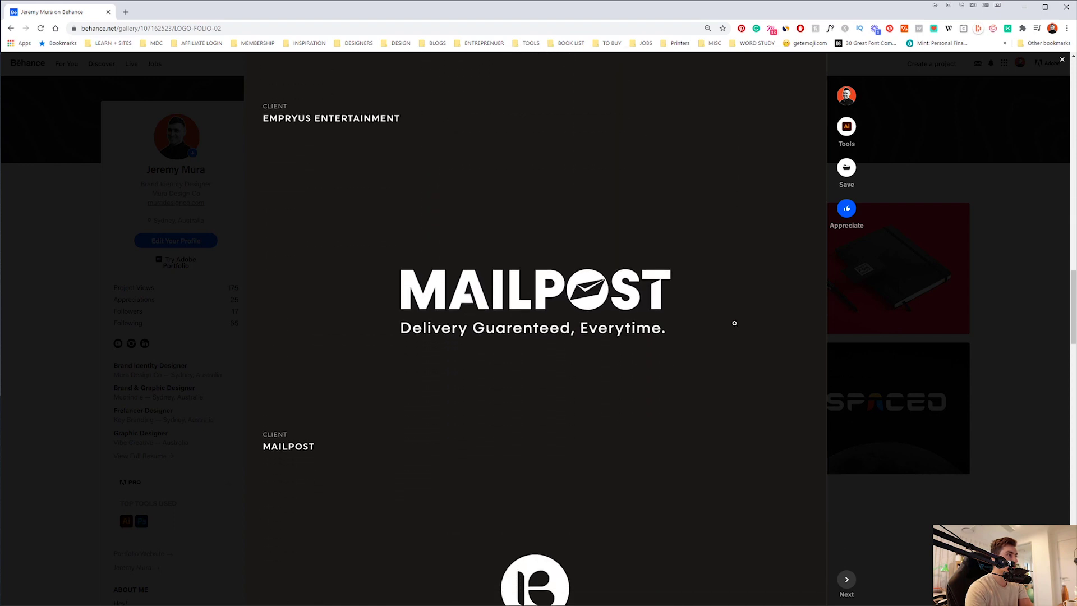
scroll(734, 323, down, 9)
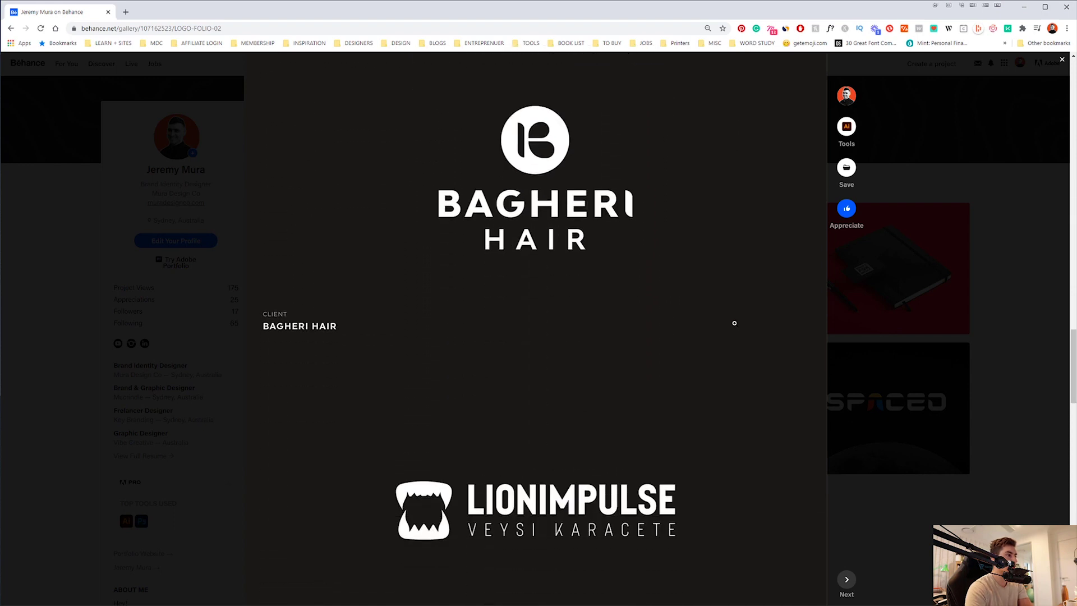
scroll(734, 323, down, 10)
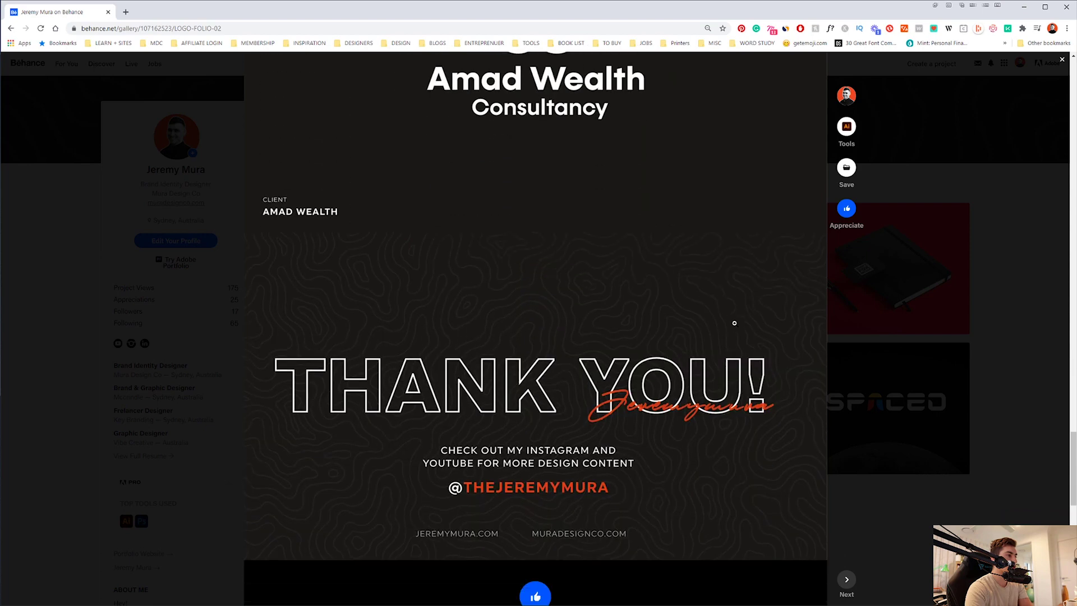
scroll(565, 311, down, 11)
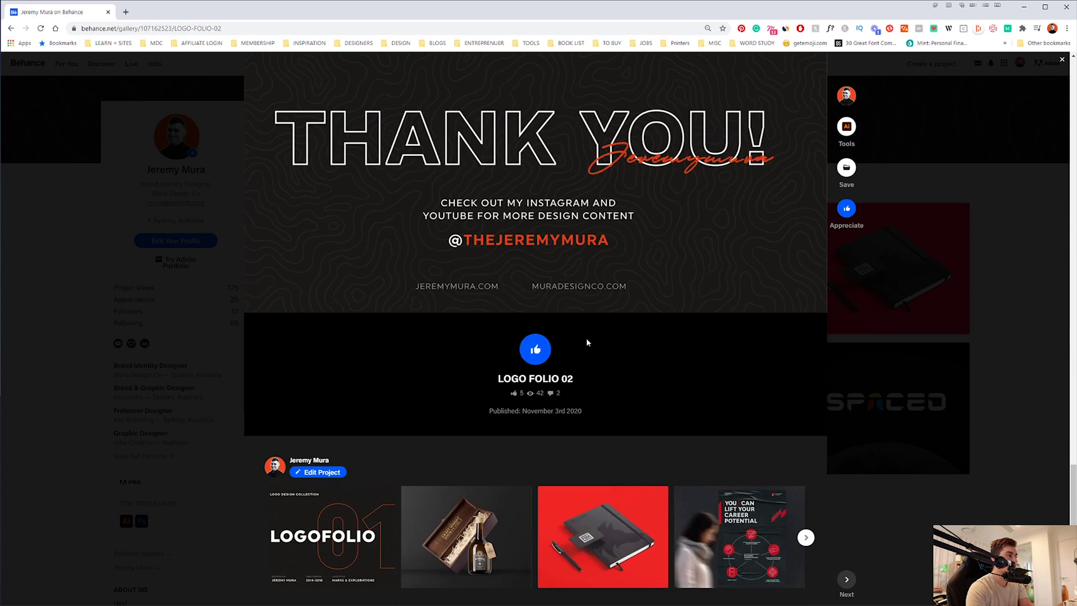
scroll(574, 373, down, 1)
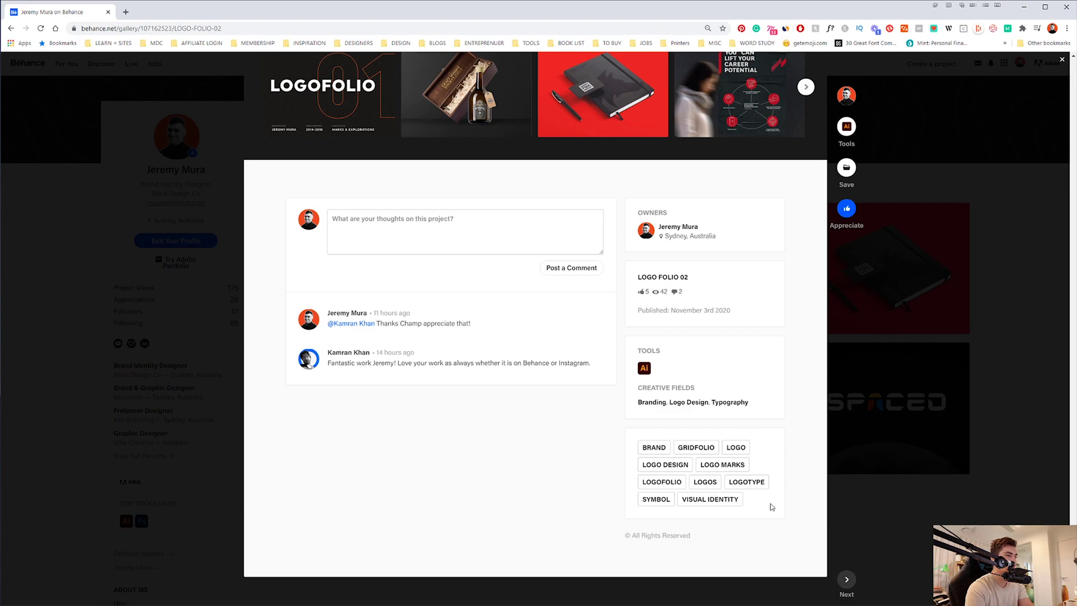
click(856, 491)
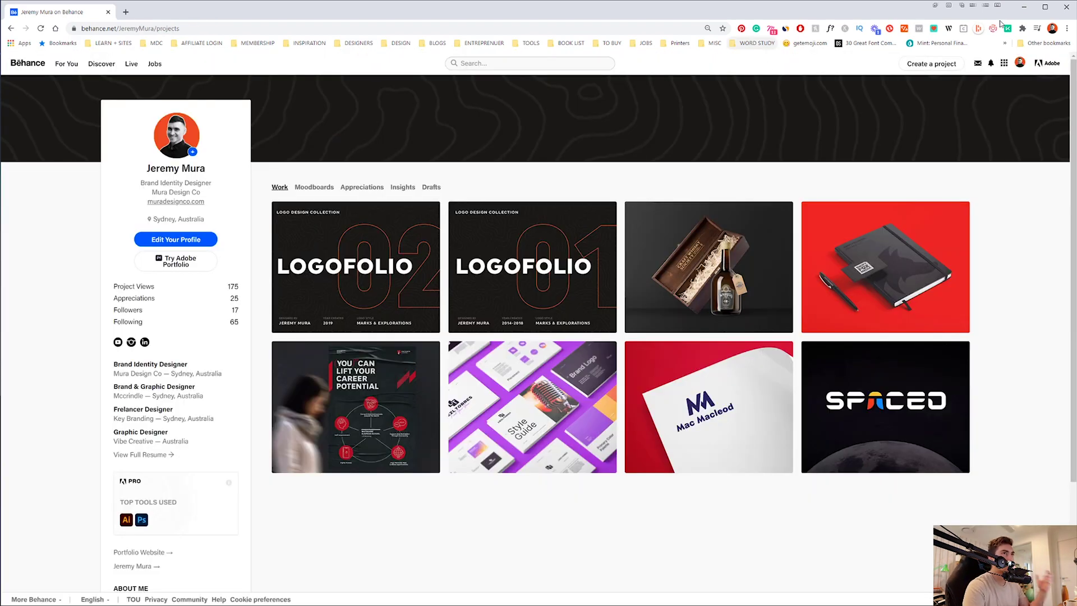
Switch to Illustrator and look over the Logofolio cover slides and the logo artboards in Logo Collection.ai.
click(1023, 7)
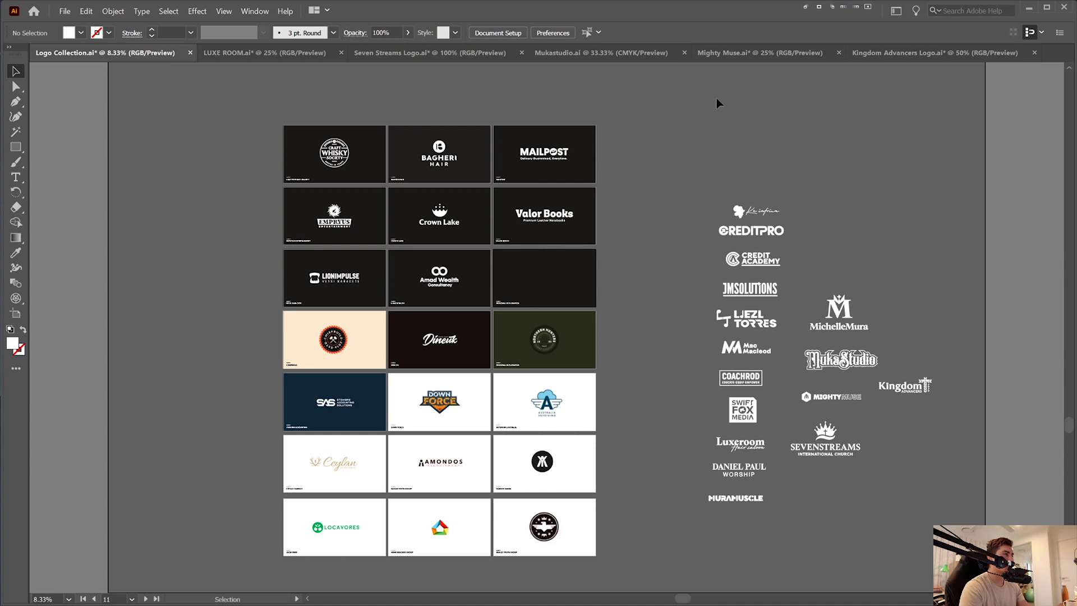
drag(741, 96, 744, 299)
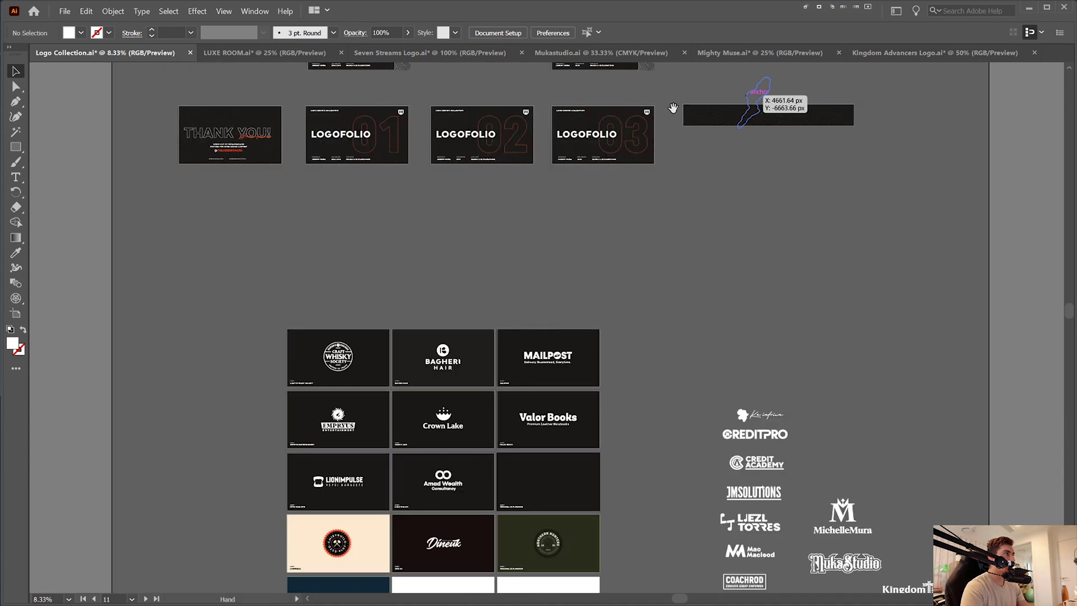
drag(673, 108, 660, 338)
drag(589, 394, 628, 218)
scroll(376, 366, up, 1)
drag(523, 265, 558, 172)
scroll(364, 276, up, 1)
Check the dimensions of the background rectangle on the Craft Whisky Society artboard, then deselect it.
click(384, 215)
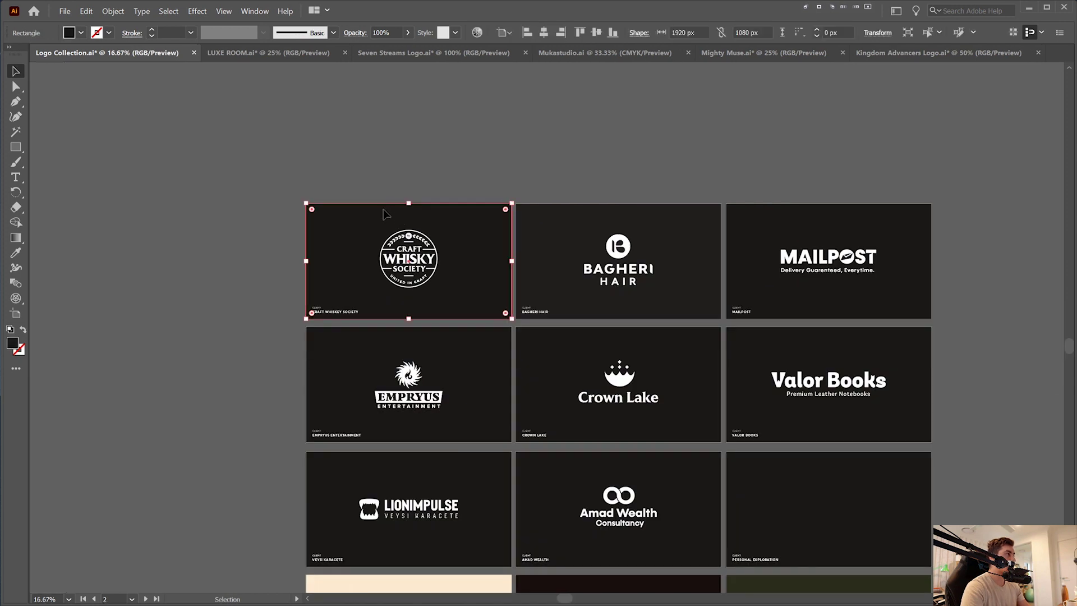
click(686, 32)
key(Tab)
click(430, 153)
scroll(375, 250, up, 1)
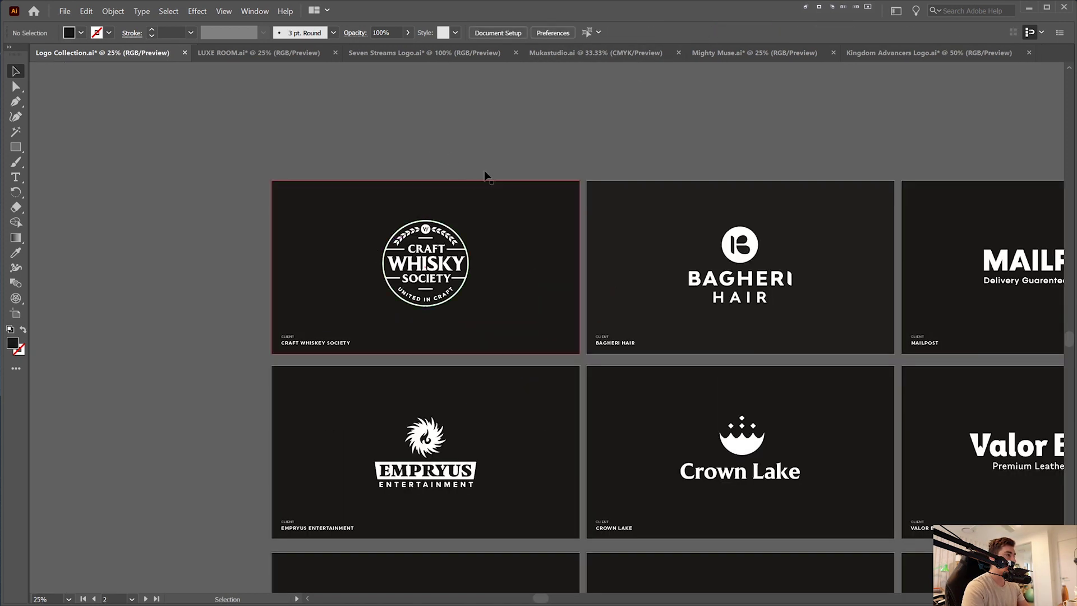
drag(661, 260, 479, 285)
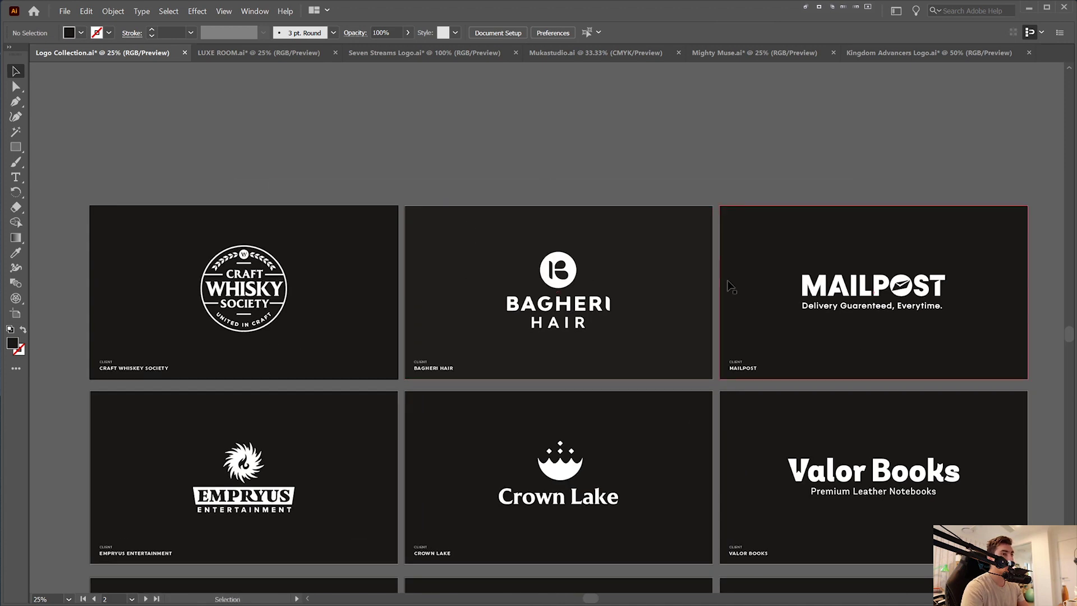
Halve the Craft Whisky Society background rectangle to 960 px wide by 540 px high and compare it with the logo.
click(344, 257)
click(685, 32)
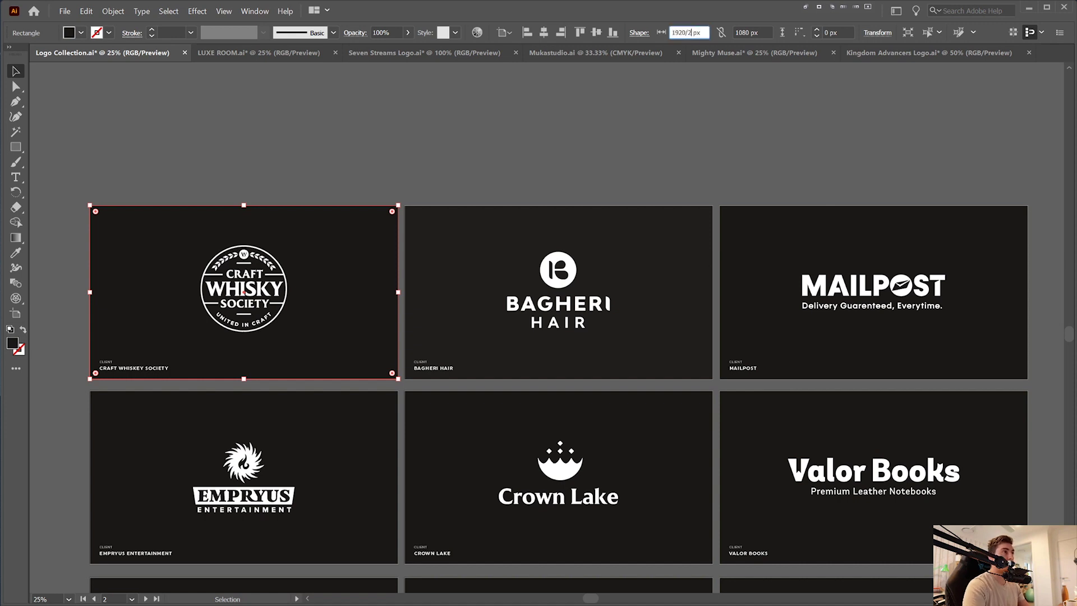
click(749, 32)
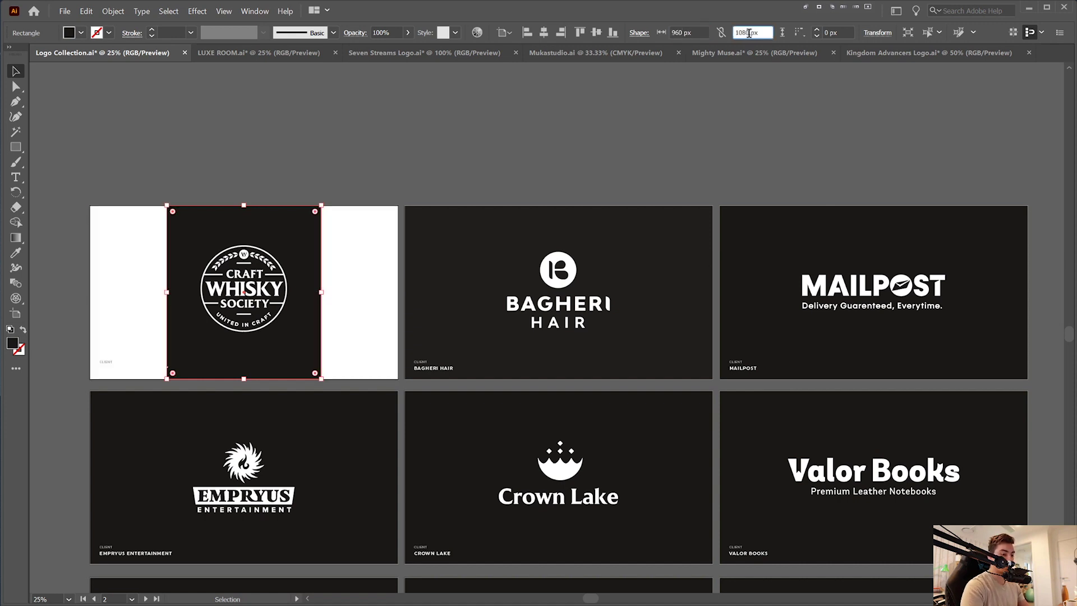
key(Return)
key(ctrl+plus)
key(ctrl+plus)
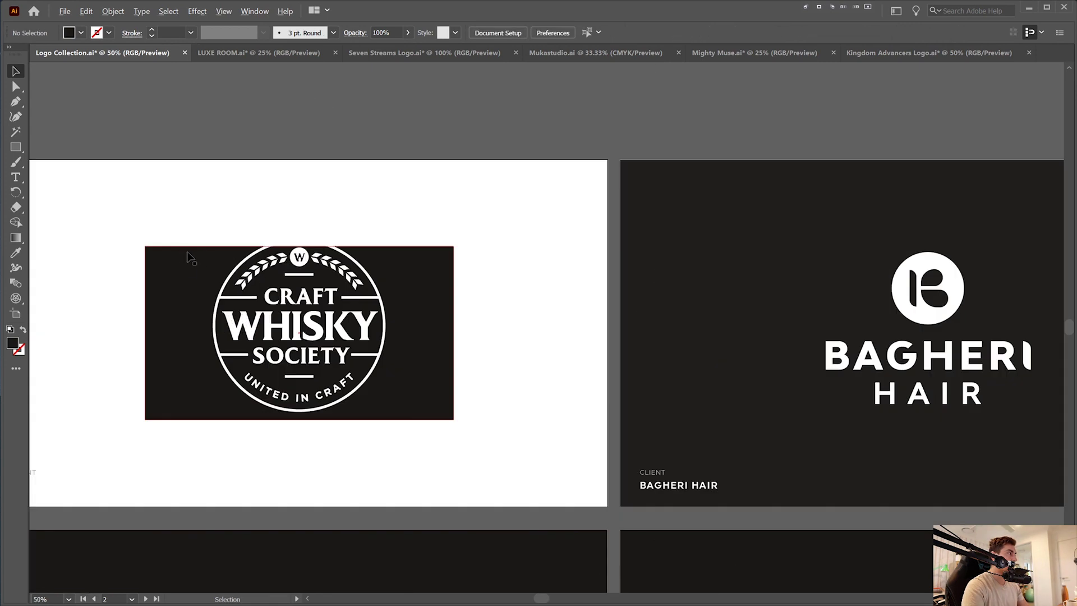
key(ctrl+plus)
key(ctrl+plus)
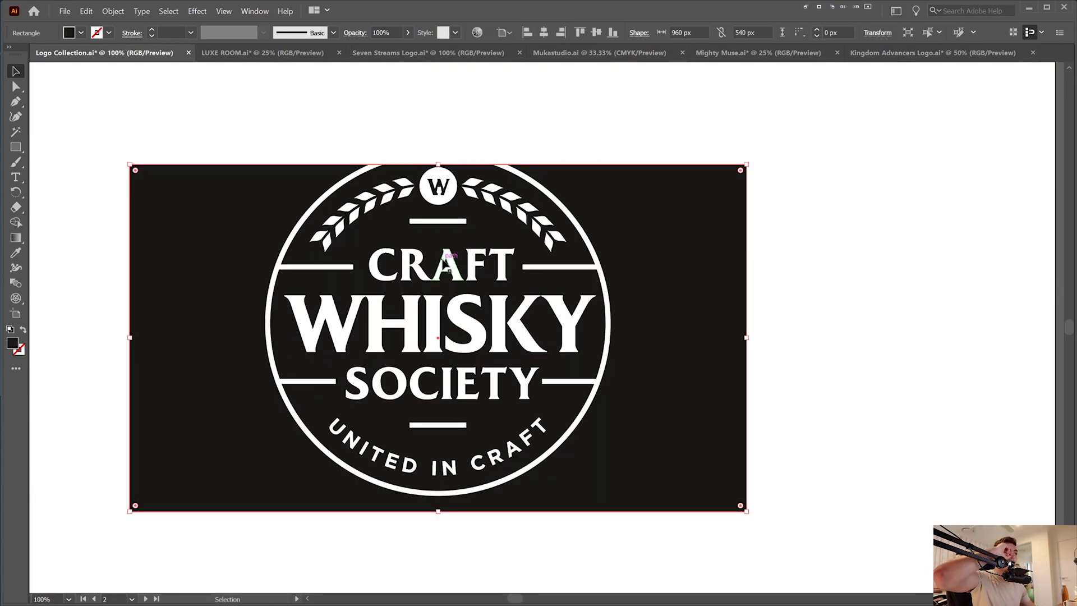
key(ctrl+minus)
key(ctrl+minus)
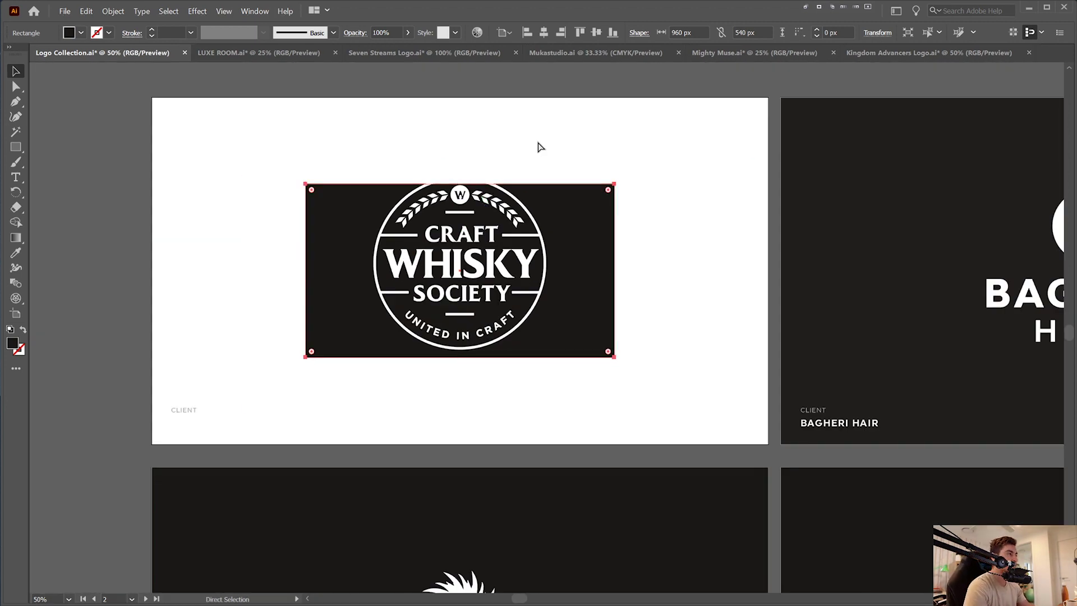
Undo the width and height changes on the Craft Whisky Society background rectangle and deselect it.
key(ctrl+z)
key(ctrl+z)
key(ctrl+minus)
key(ctrl+minus)
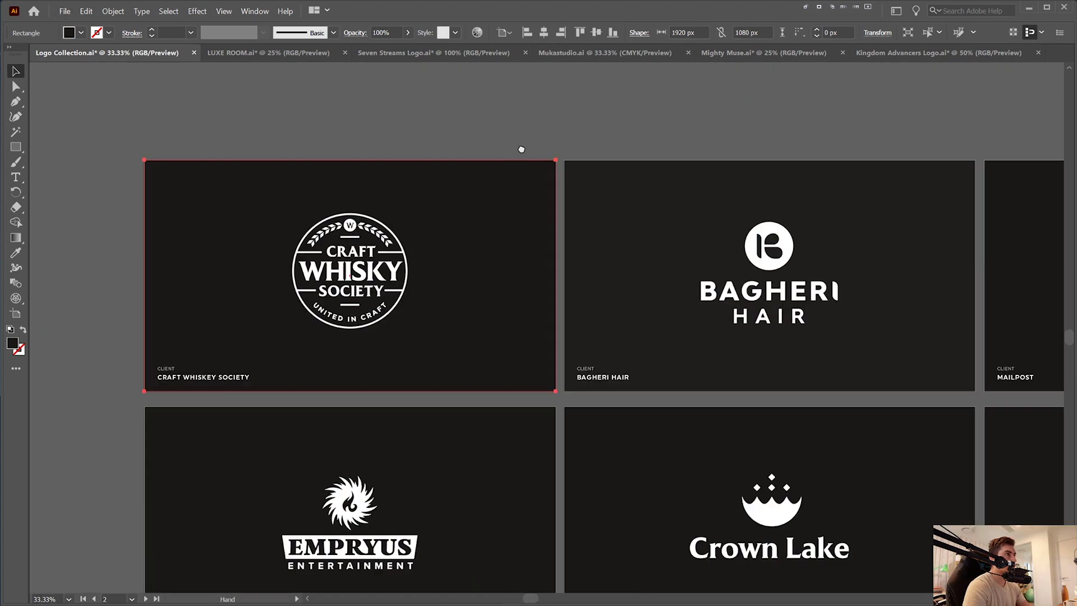
click(631, 129)
key(ctrl+minus)
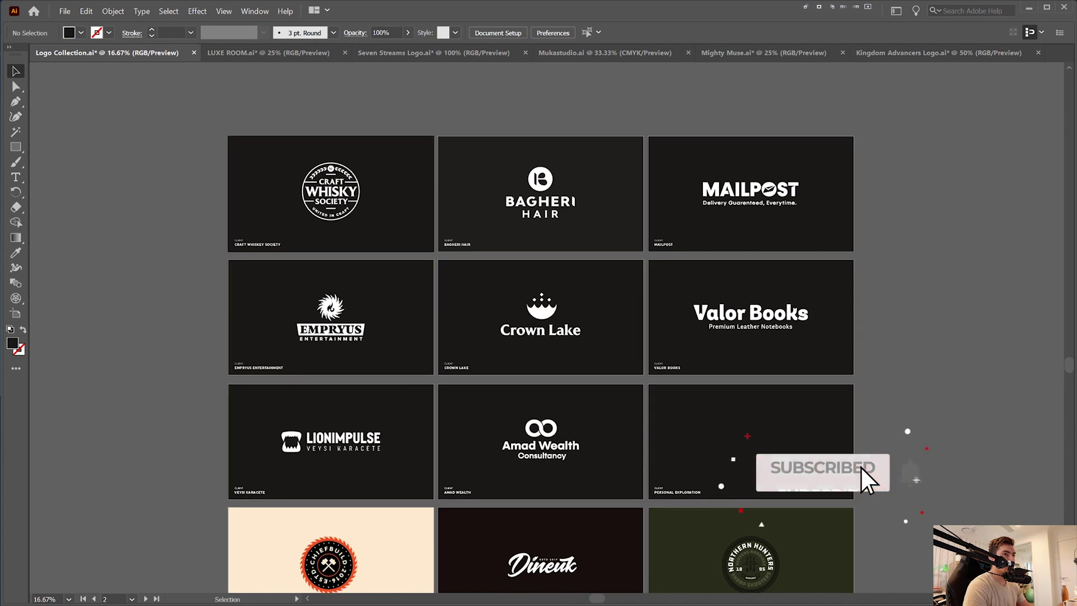
Bring up the document's layer list, place it beside the artboards and hide the 2019 layer.
key(F7)
drag(990, 330, 837, 234)
scroll(481, 264, down, 1)
key(space)
drag(724, 213, 620, 130)
drag(639, 243, 702, 228)
drag(866, 168, 831, 297)
click(874, 288)
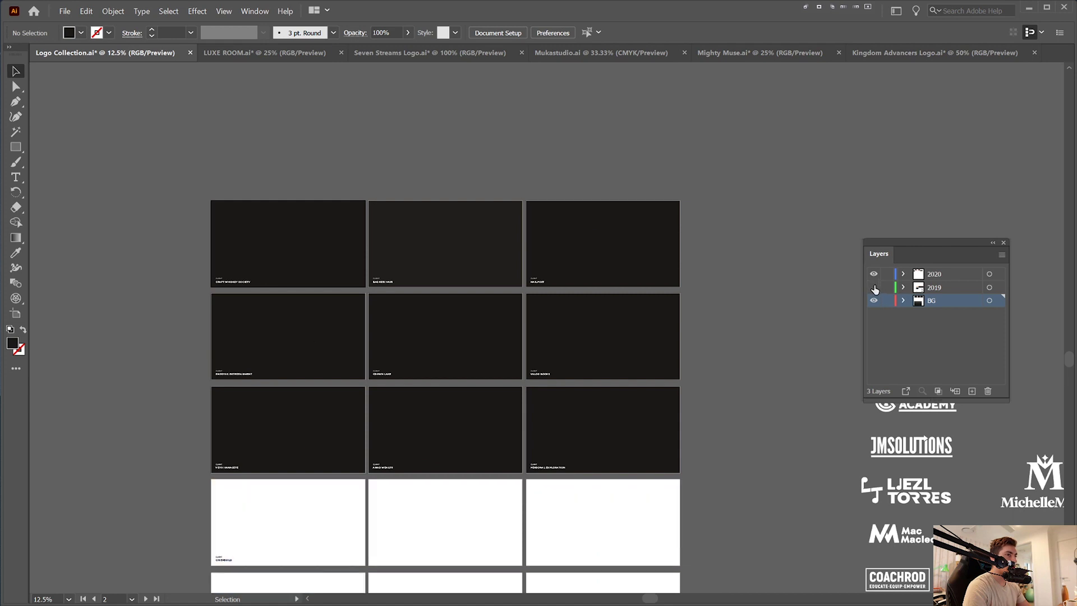
Toggle the 2019 layer to compare the artboards with and without its logos, leave it hidden, and close the layer list.
key(ctrl+minus)
click(874, 288)
click(873, 288)
drag(658, 341, 708, 545)
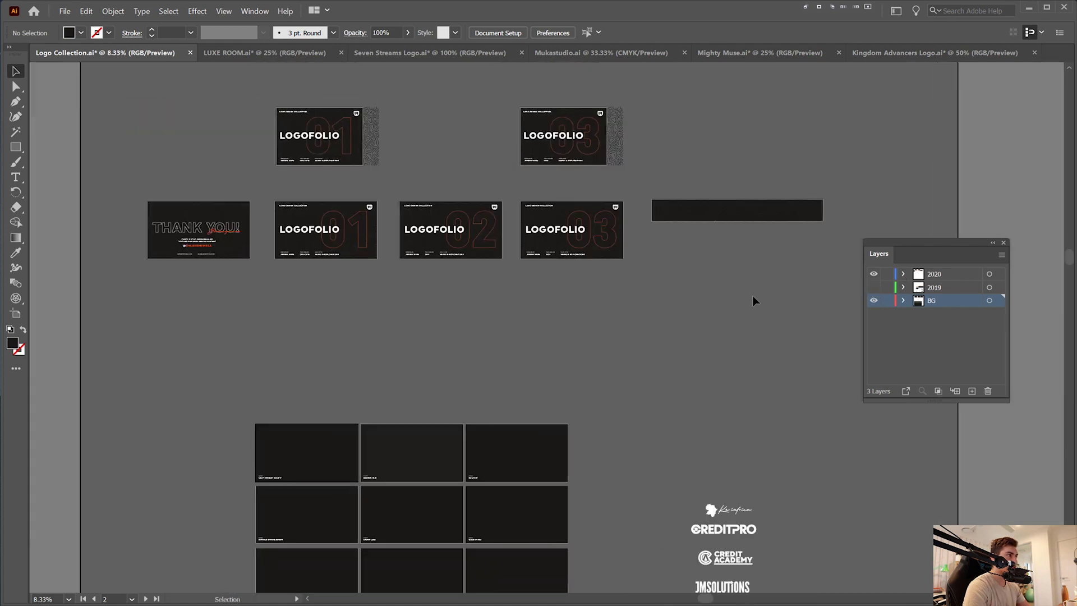
click(873, 287)
drag(733, 464, 765, 228)
drag(690, 258, 715, 178)
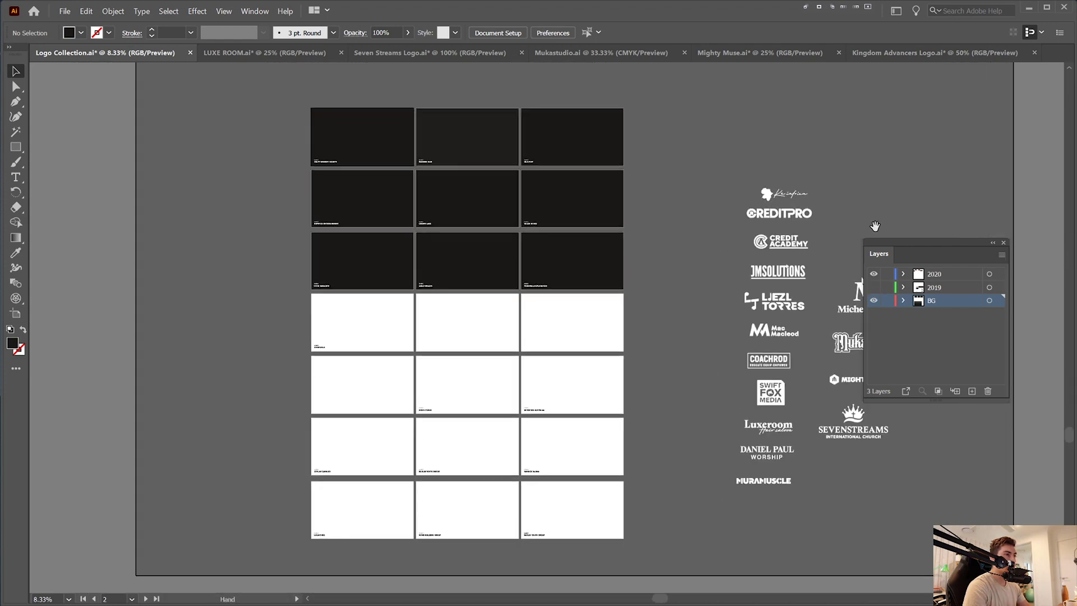
click(1003, 243)
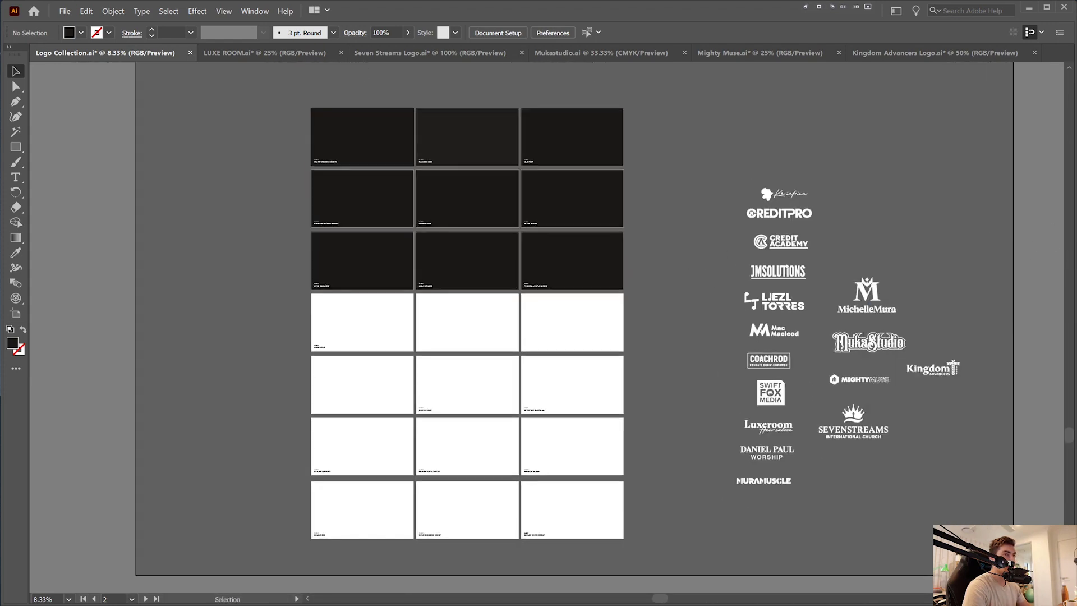
Look over the loose white logos beside the artboards, then bring up the LuxeRoom logo variants in LUXE ROOM.ai.
scroll(818, 170, up, 1)
drag(883, 234, 686, 166)
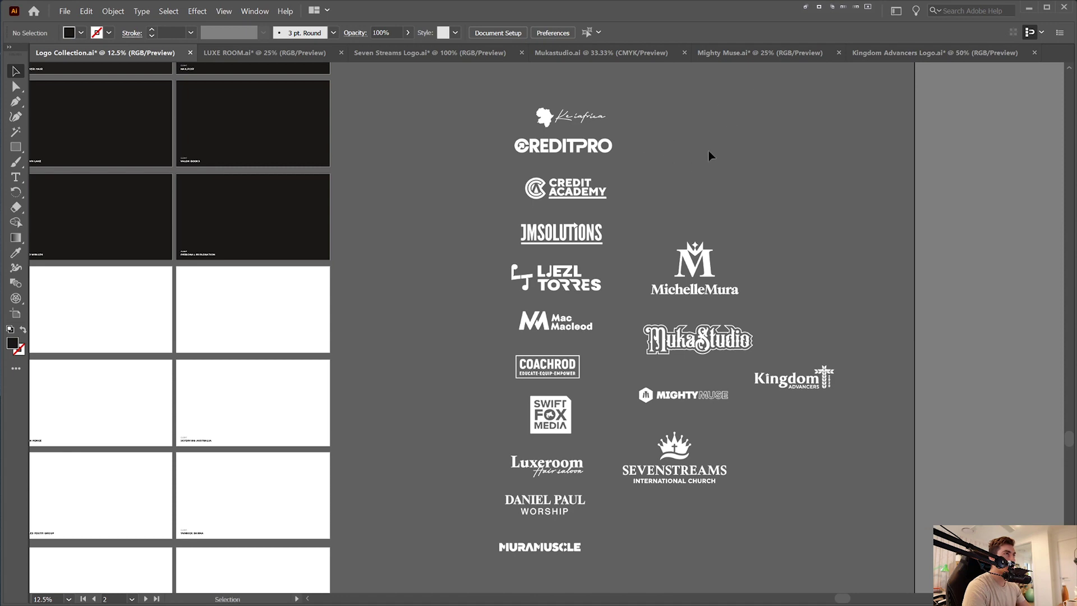
click(263, 52)
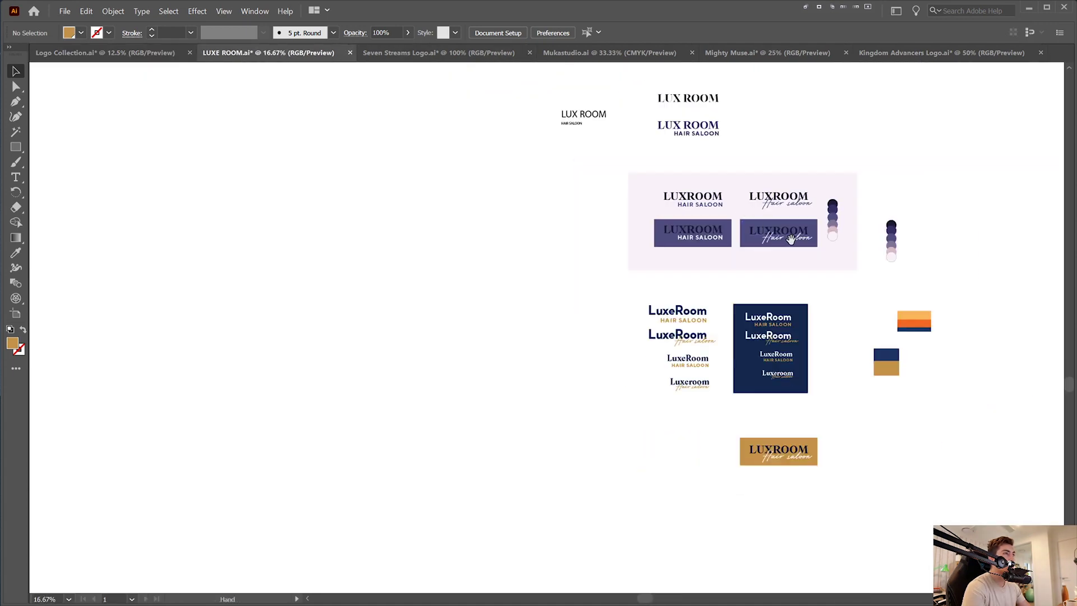
drag(677, 280, 329, 242)
scroll(483, 286, up, 4)
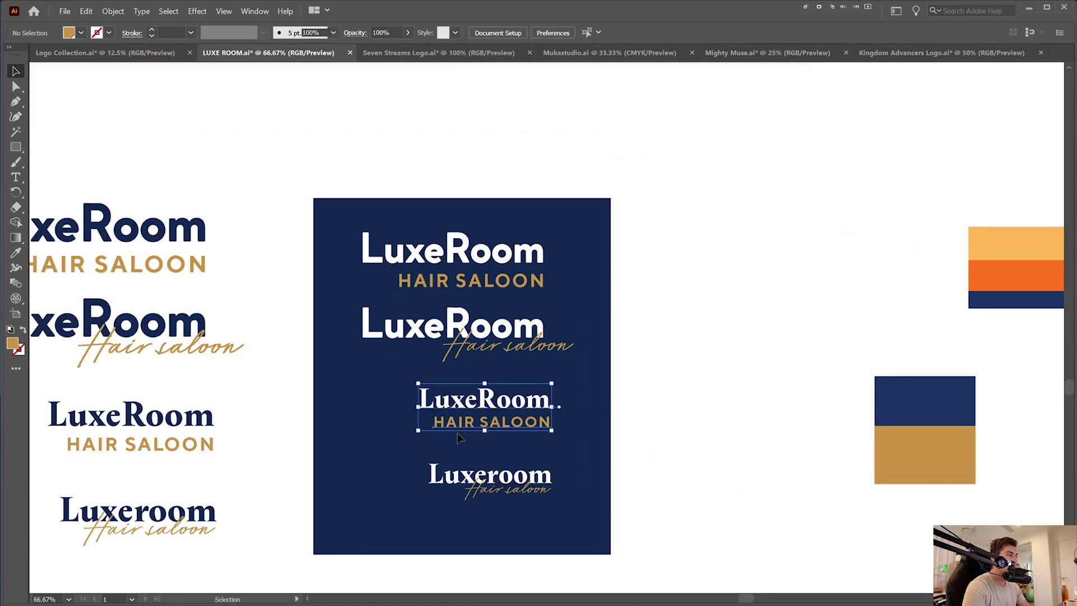
Convert the serif LuxeRoom HAIR SALOON text lockup on the navy panel to outlines.
drag(518, 455, 394, 361)
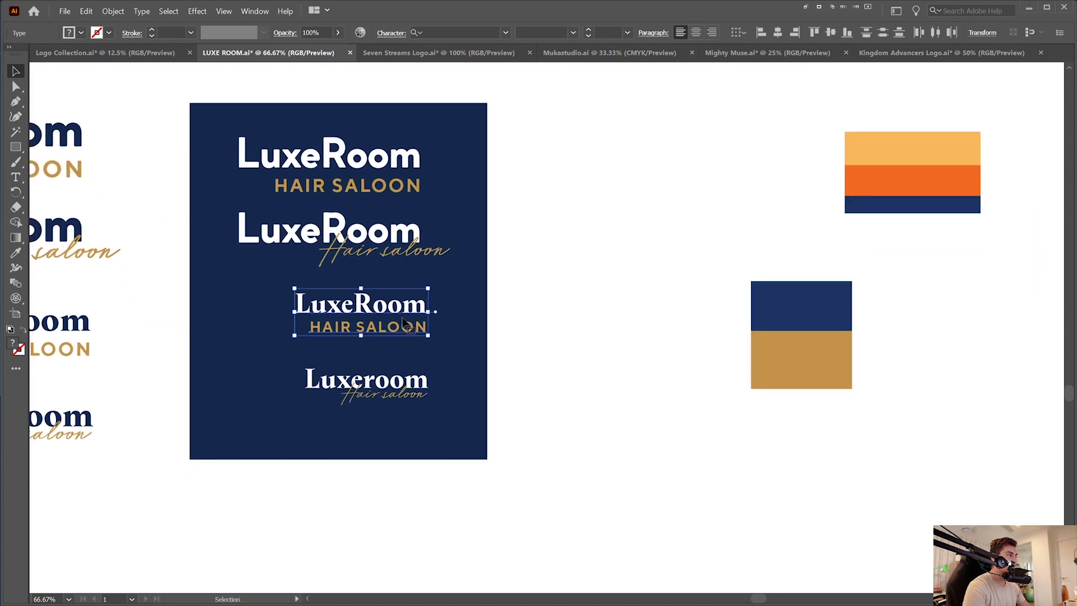
scroll(355, 312, up, 3)
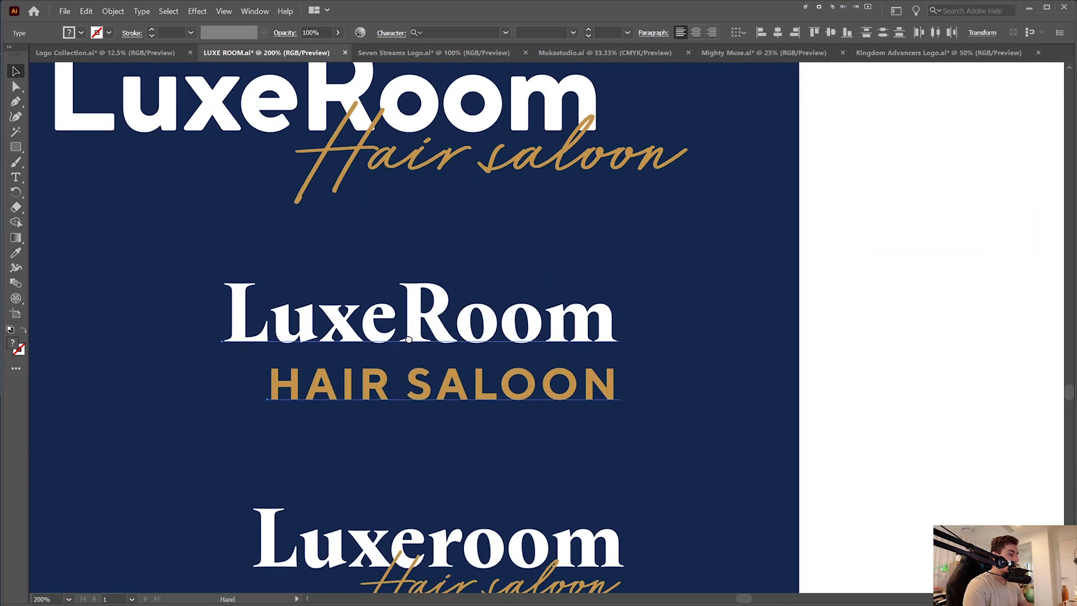
click(142, 11)
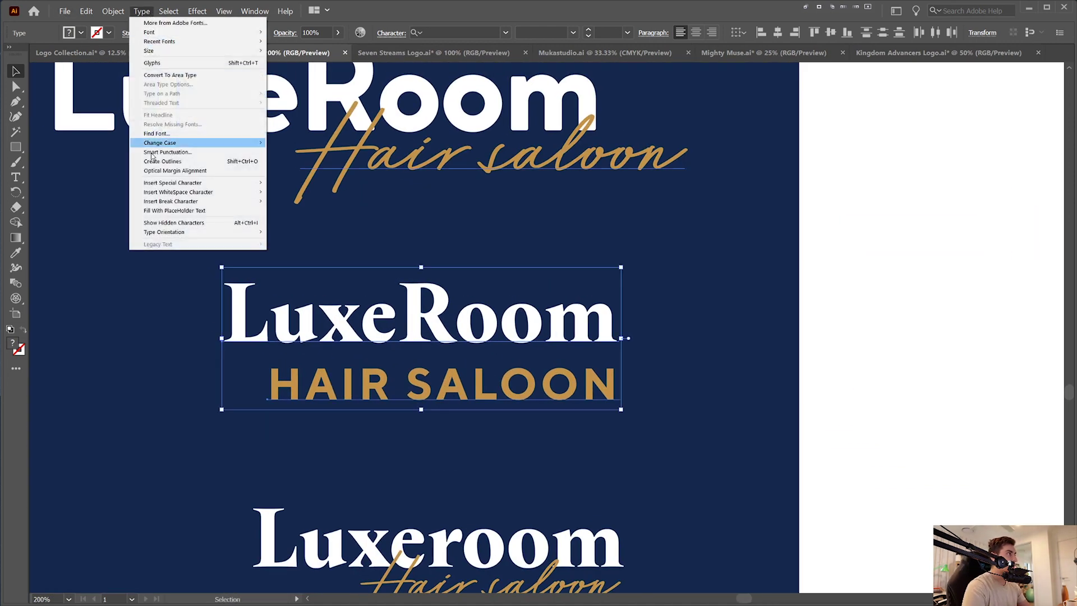
click(163, 162)
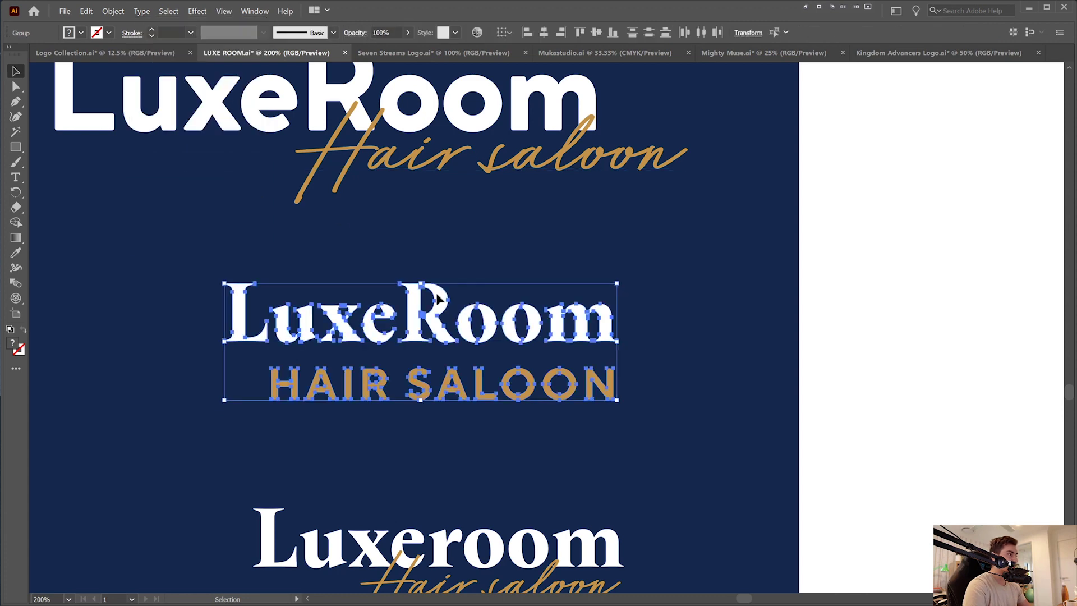
Fill the outlined LuxeRoom HAIR SALOON lockup with white and paste an enlarged copy above the loose logos in Logo Collection.ai.
key(comma)
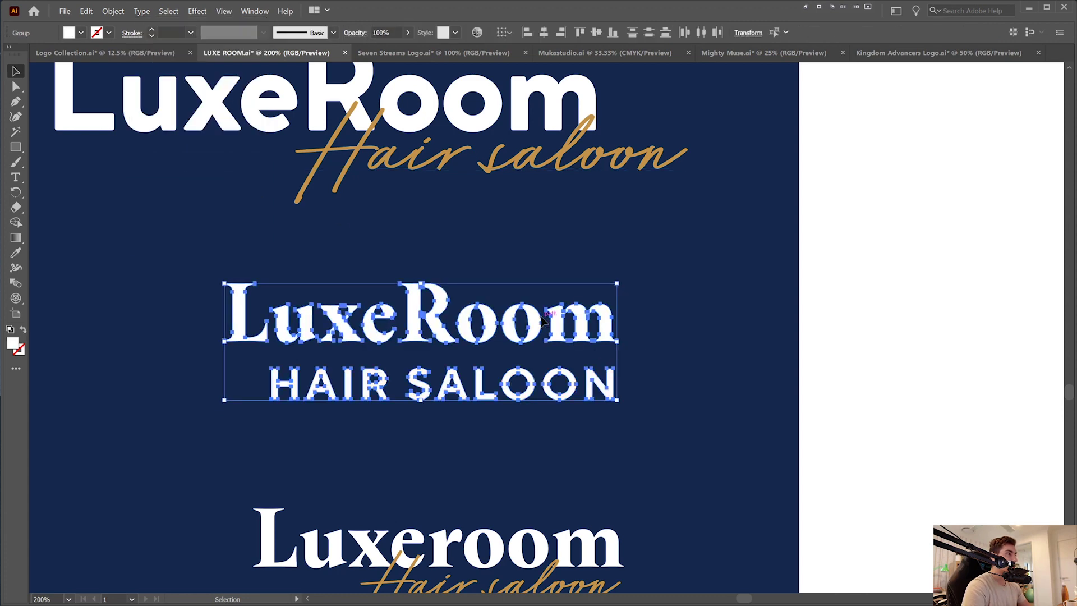
click(79, 52)
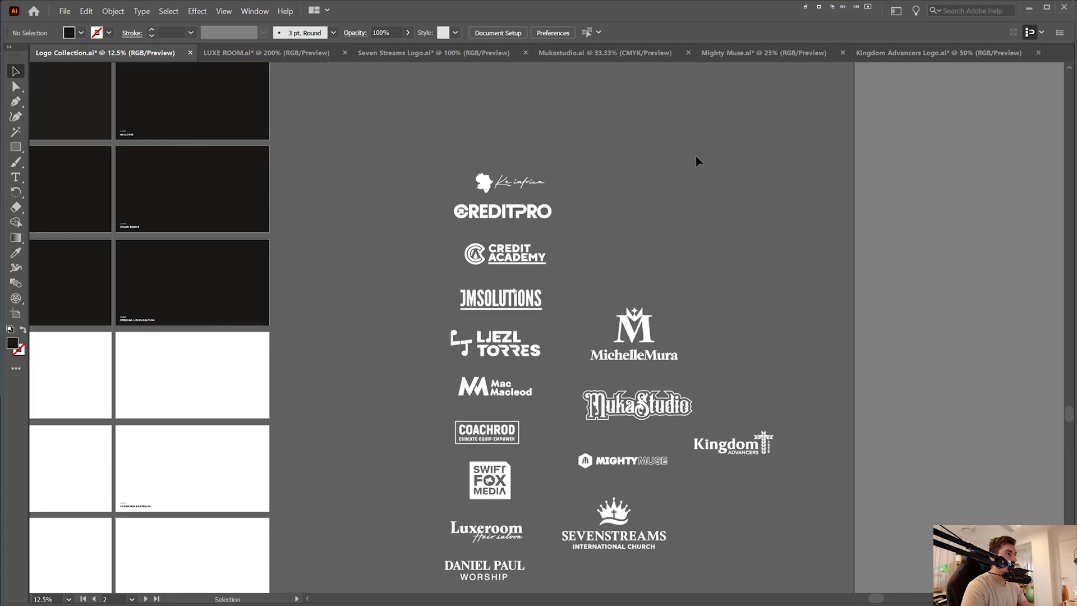
drag(642, 204, 483, 301)
key(ctrl+v)
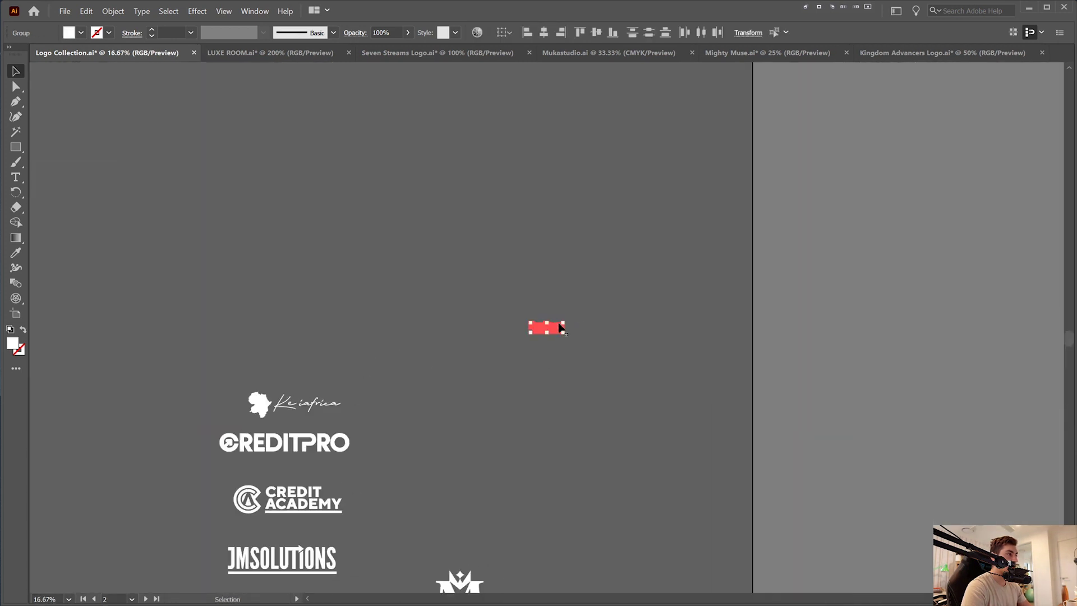
drag(565, 319, 708, 191)
click(655, 275)
click(638, 293)
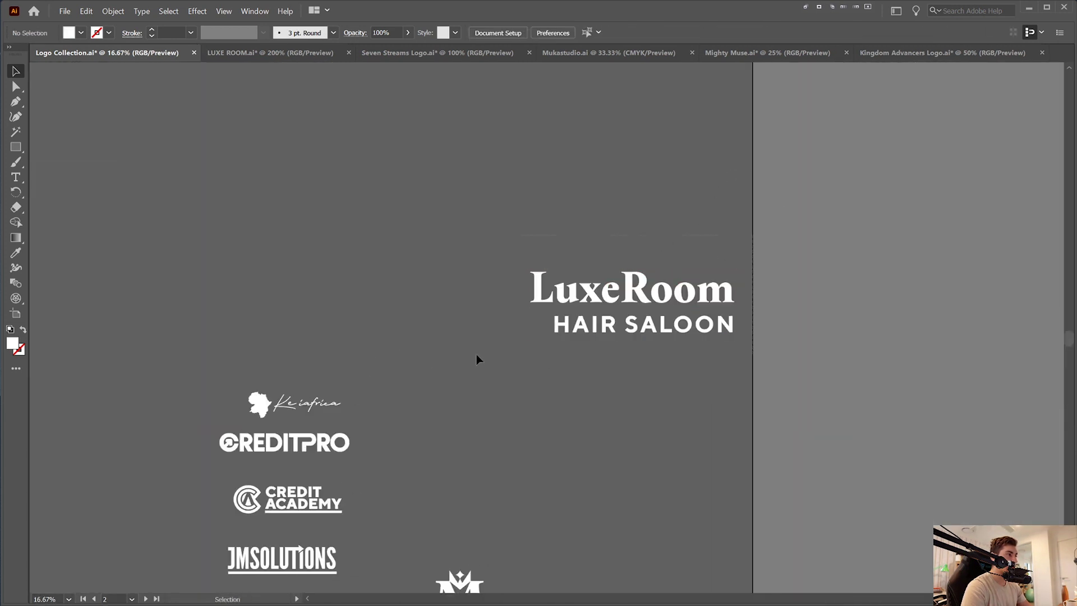
Remove the pasted LuxeRoom lockup from the collection, glance at the other logo documents and return to Logo Collection.ai.
drag(647, 262, 476, 354)
key(ctrl+z)
click(471, 53)
click(554, 53)
click(148, 54)
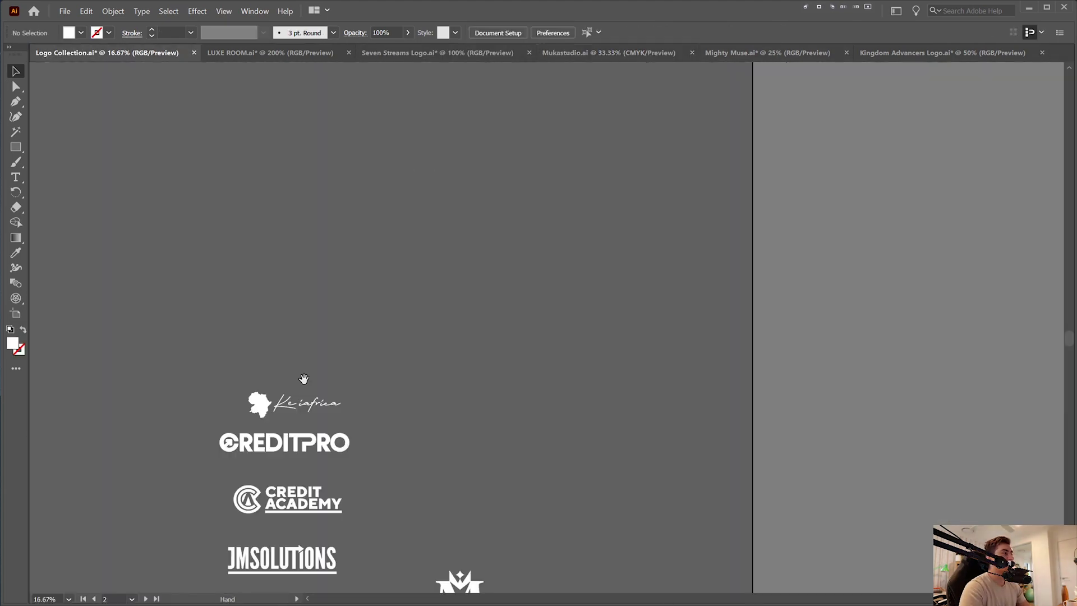
Look over the grid of dark artboards and the LOGOFOLIO cover panels above it.
drag(304, 380, 605, 225)
drag(307, 229, 550, 229)
drag(555, 269, 717, 324)
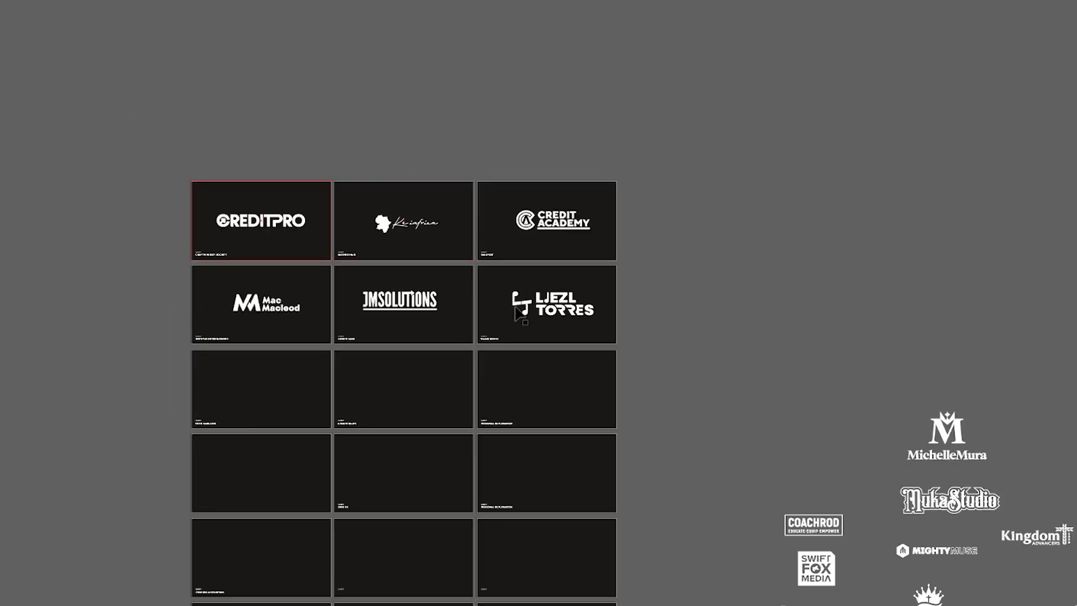
drag(368, 392, 446, 544)
scroll(433, 226, up, 1)
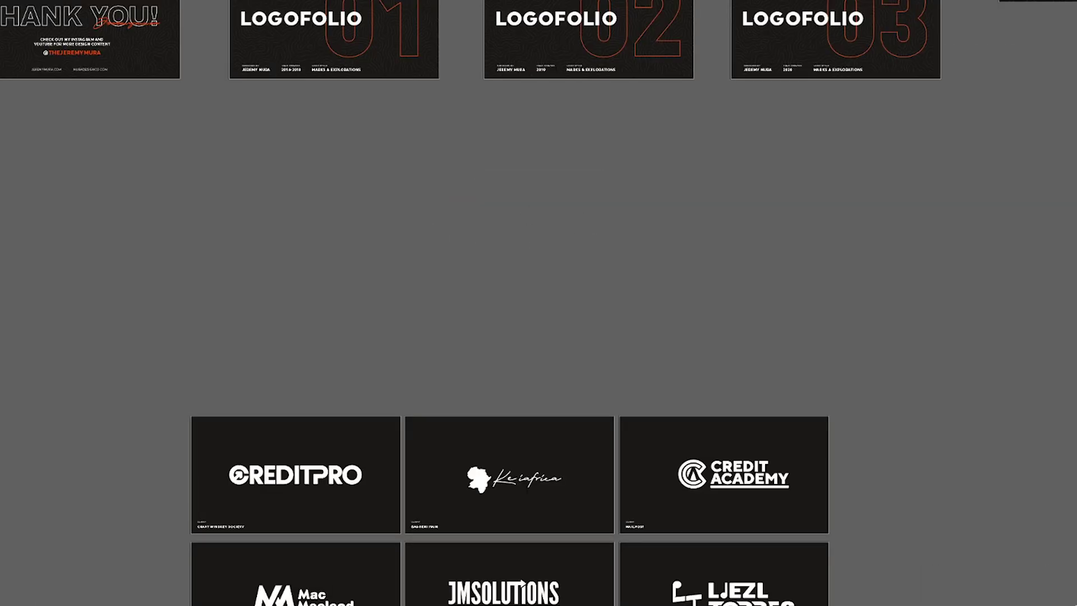
Start setting up a new 1920 x 1080 px document with 10 artboards.
key(alt+f)
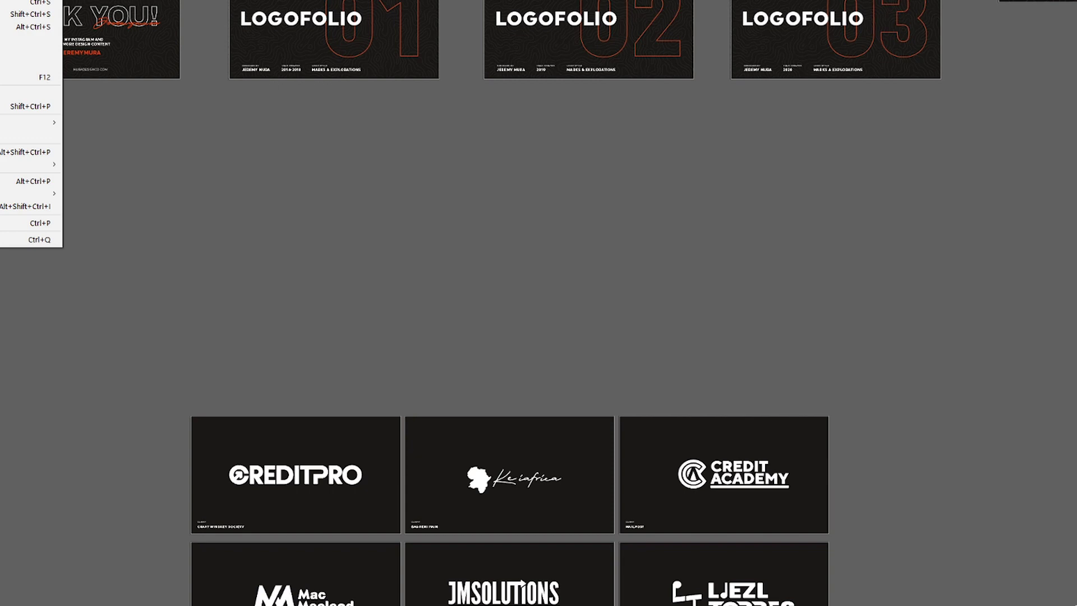
key(ctrl+n)
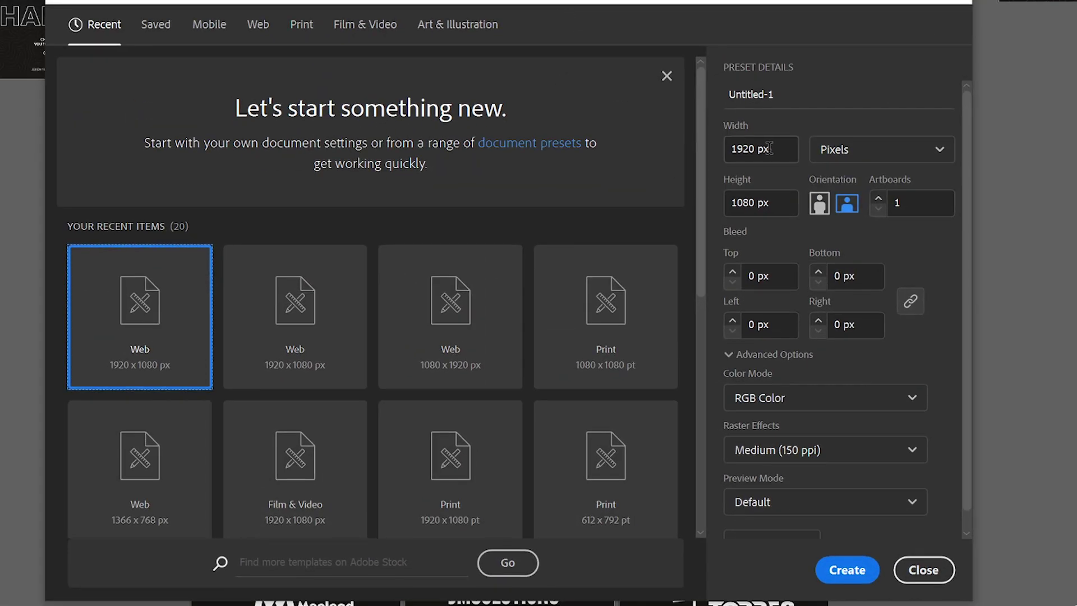
click(770, 148)
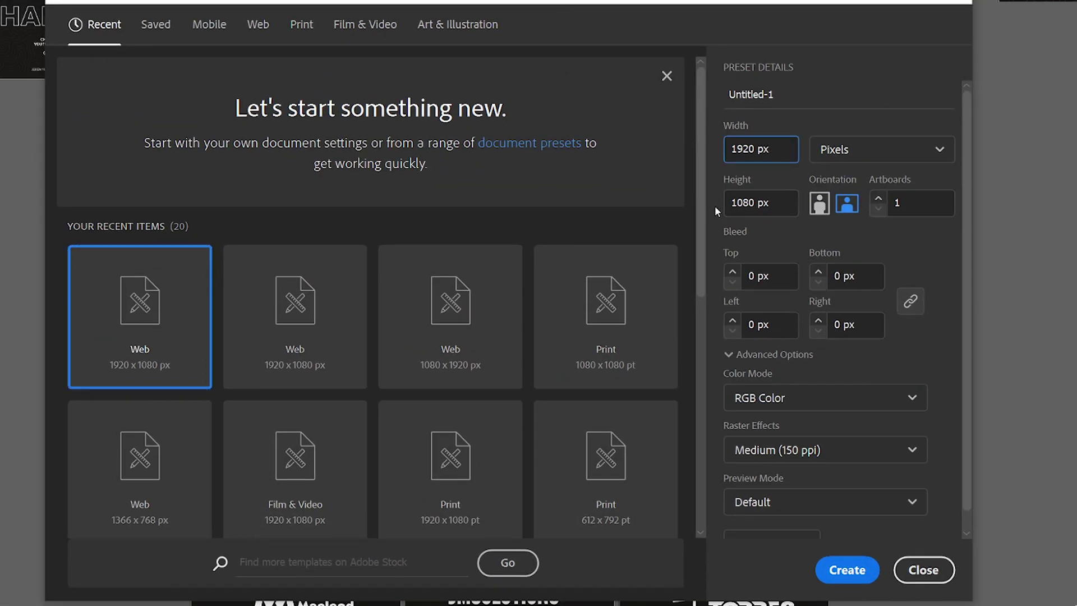
click(920, 203)
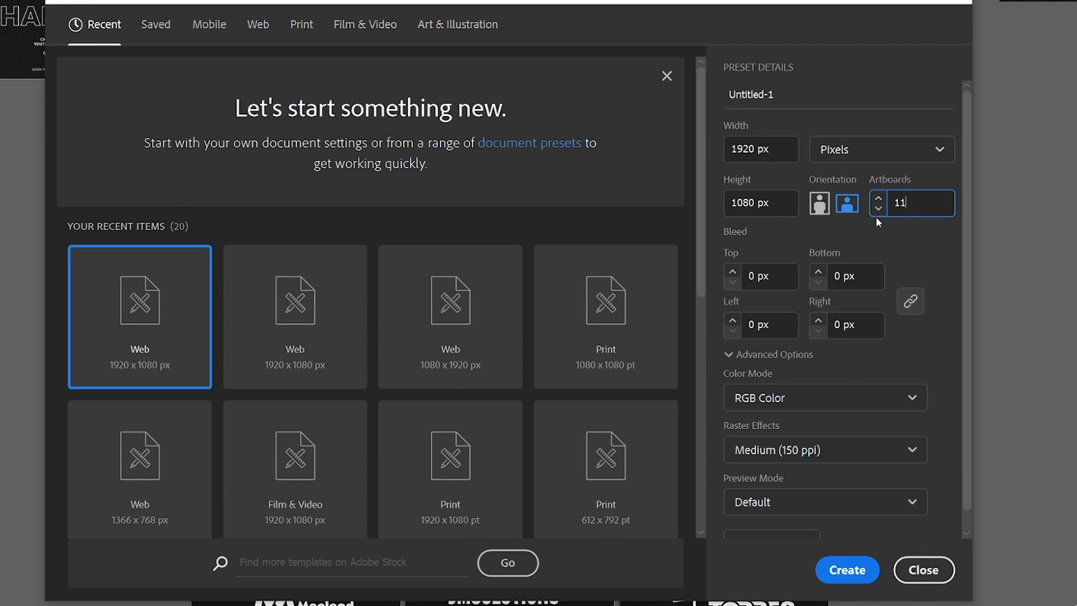
text(0)
scroll(839, 395, down, 1)
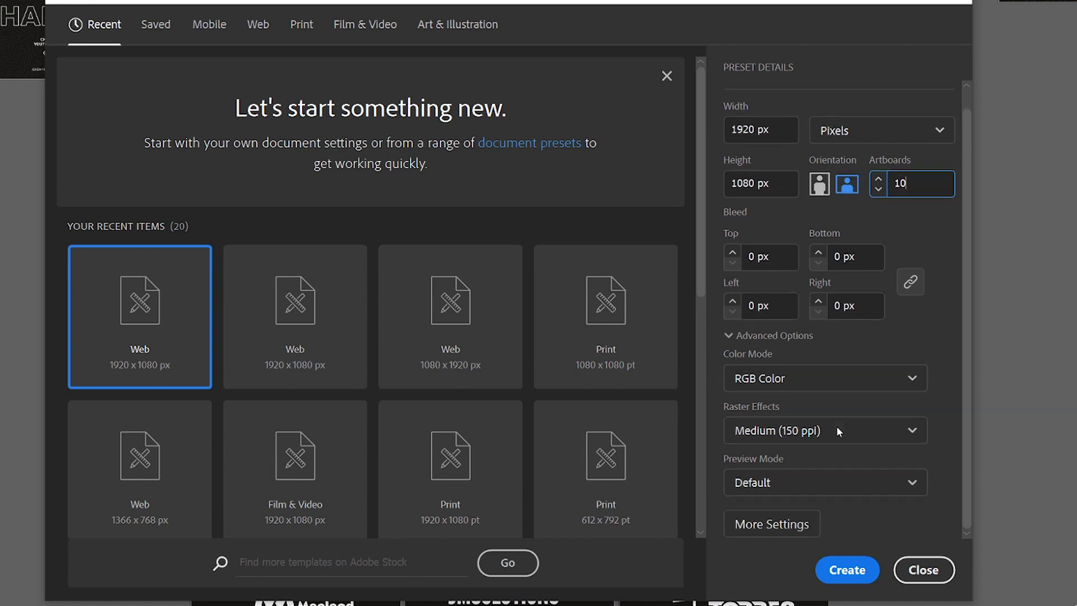
Try Screen (72 ppi) raster effects, reselect the raster resolution, and create the RGB document.
click(803, 434)
click(774, 519)
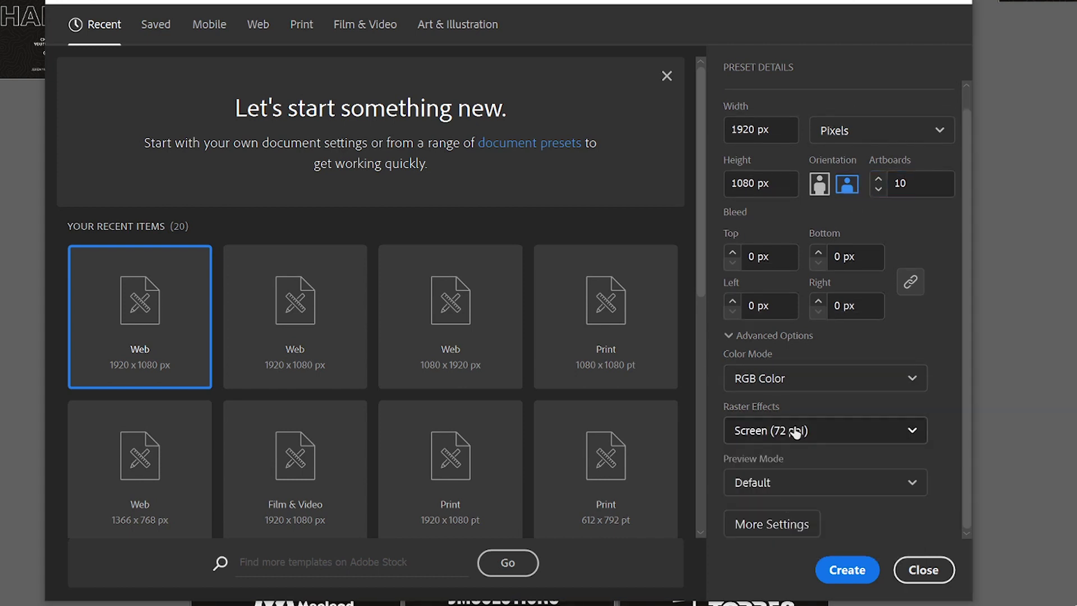
click(852, 431)
click(840, 489)
click(846, 570)
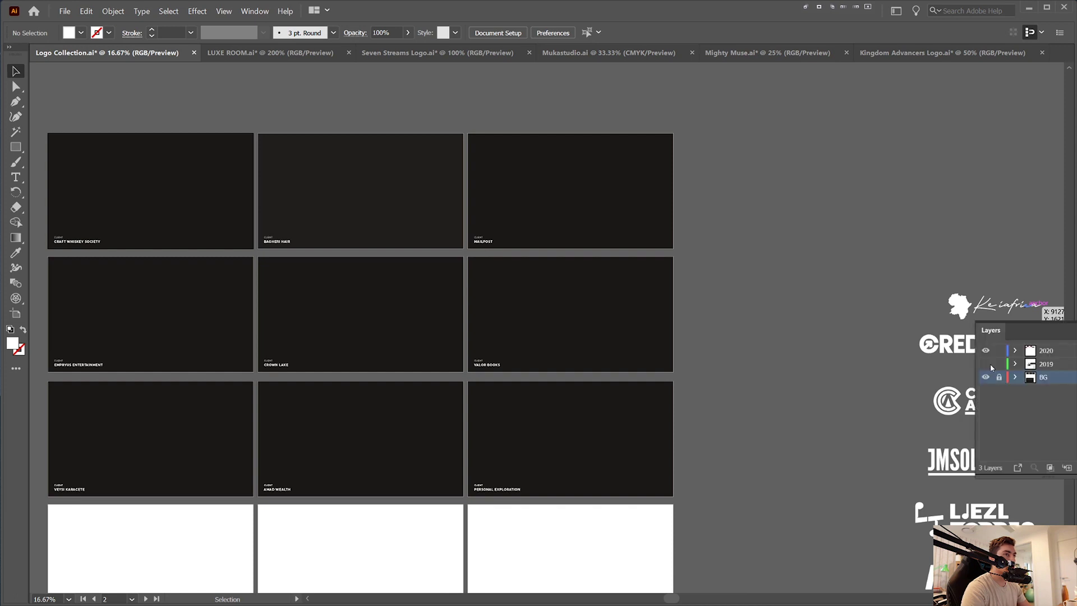
Close the layer list and hide the side panels, with the artboards and the loose white logos both in view.
key(F7)
drag(565, 206, 753, 220)
scroll(251, 258, down, 1)
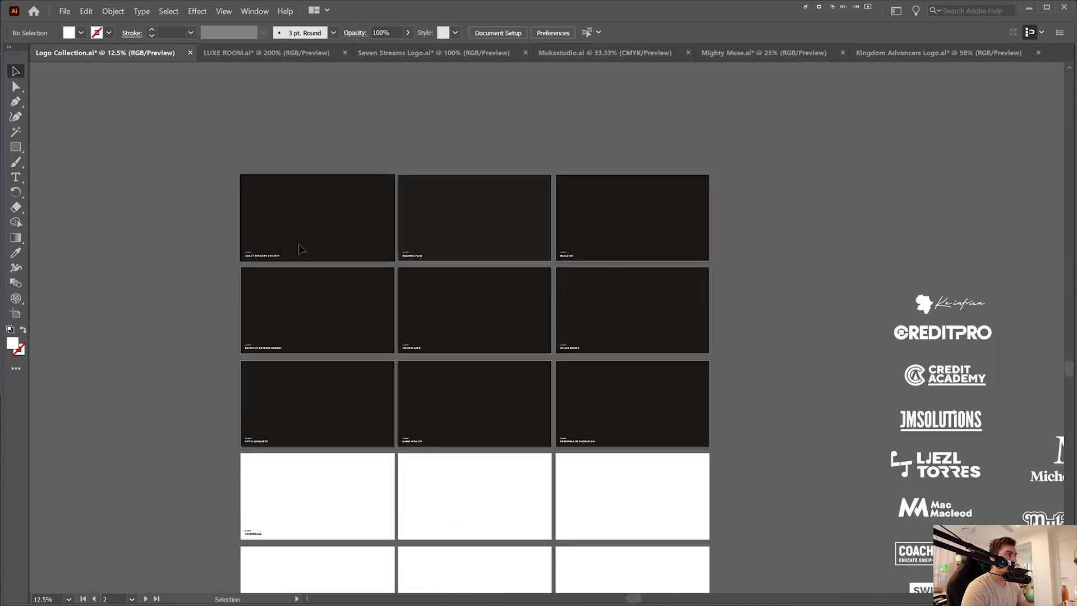
click(277, 257)
drag(914, 241, 644, 189)
scroll(703, 241, down, 1)
key(Tab)
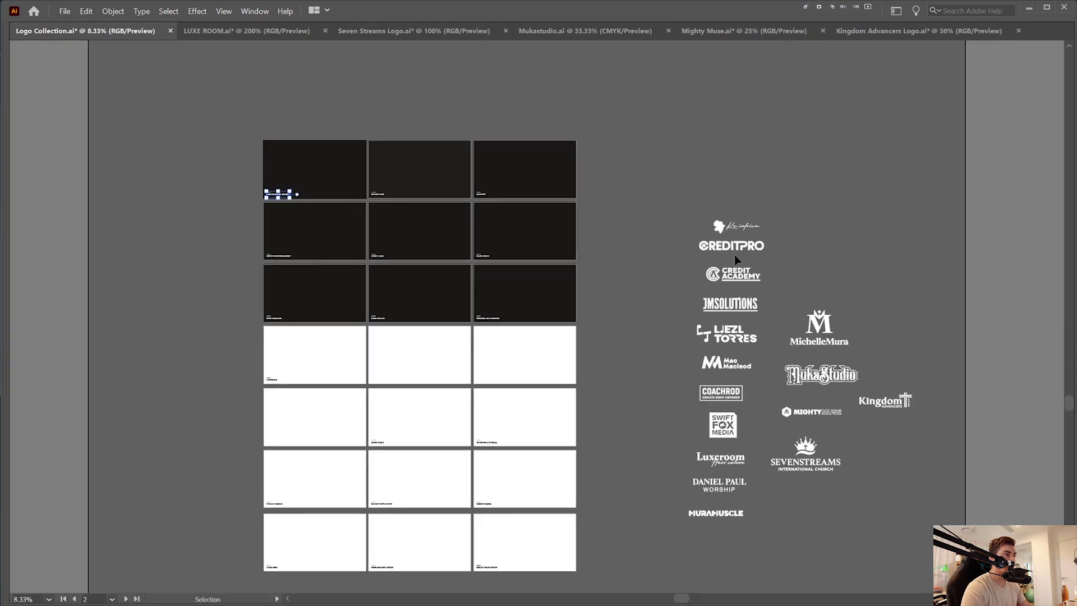
Place the CREDITPRO logo on the first artboard and the Ke iafrica logo on the second artboard of the top row.
drag(732, 247, 310, 170)
drag(741, 226, 418, 171)
key(ctrl+shift+a)
scroll(776, 218, up, 2)
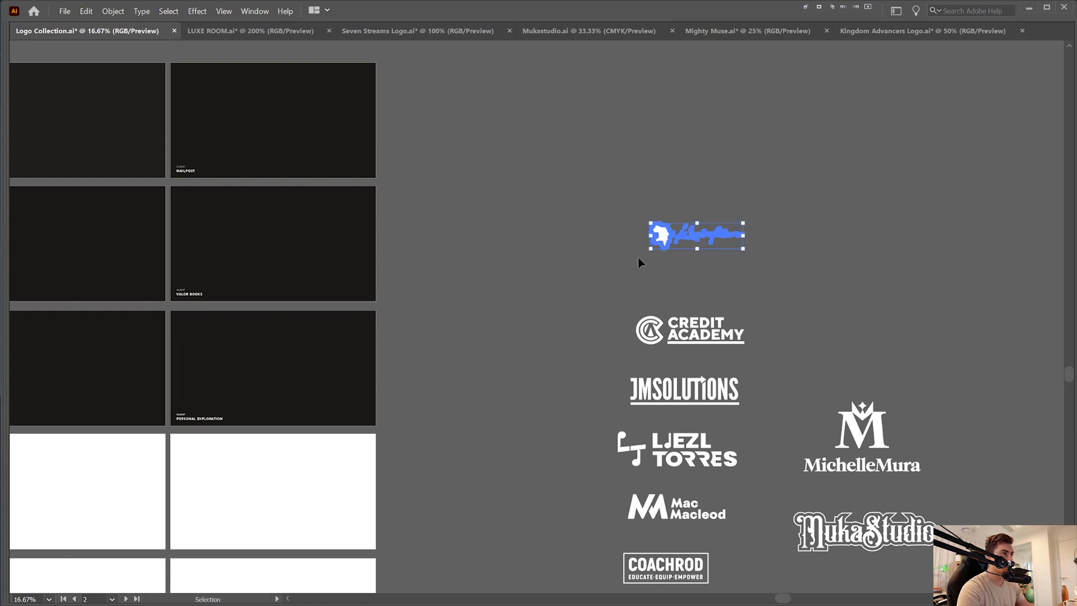
key(a)
key(v)
click(789, 241)
drag(677, 233, 63, 114)
Place the Credit Academy logo on the Mailpost artboard and the JMSOLUTIONS logo on the Crown Lake artboard, and restore the side panels.
drag(63, 115, 271, 117)
drag(418, 162, 418, 162)
drag(874, 335, 468, 125)
drag(845, 391, 218, 238)
drag(213, 112, 355, 208)
scroll(355, 207, up, 2)
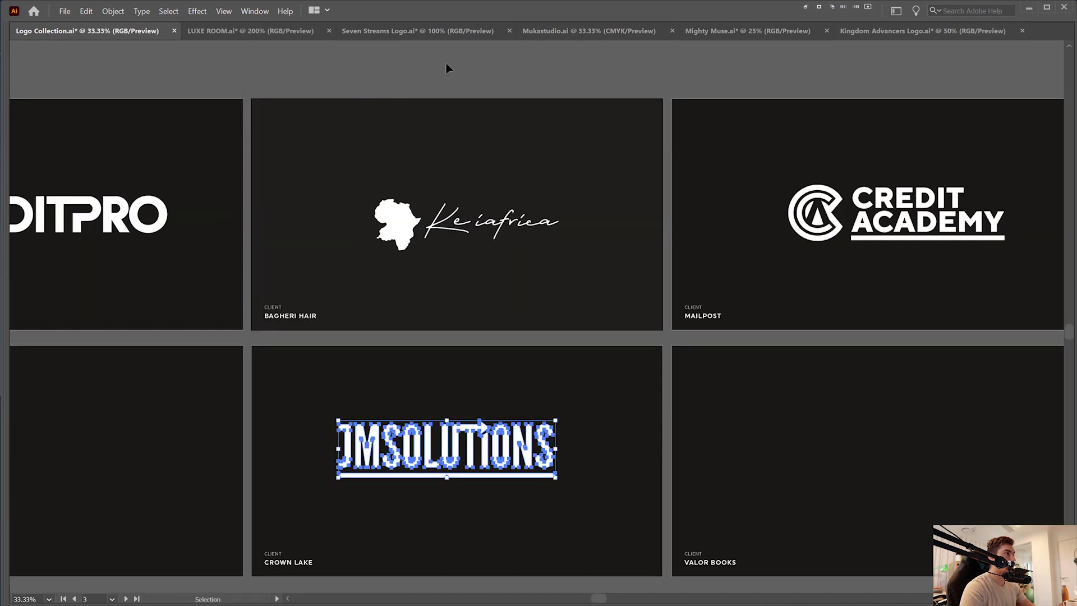
click(446, 65)
key(Tab)
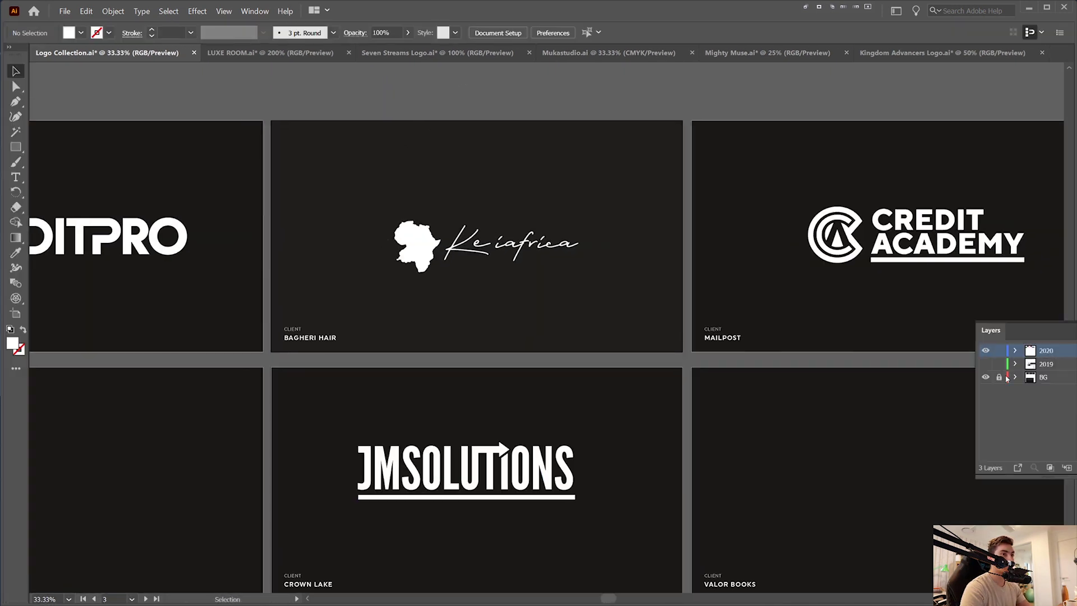
Try yellow and dark green fills on the background of the Bagheri Hair artboard.
click(607, 163)
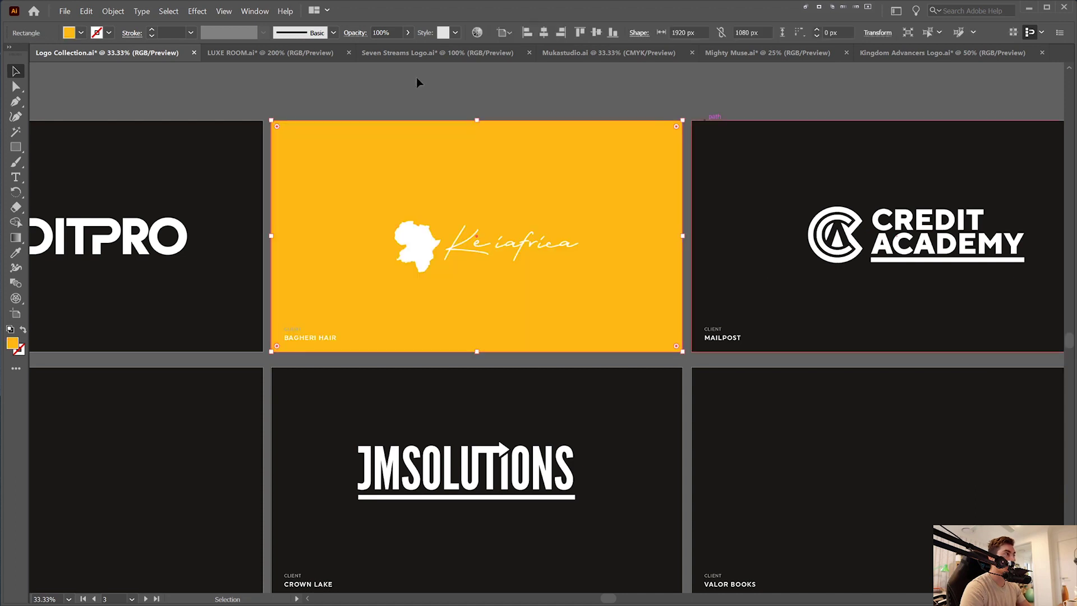
scroll(392, 210, up, 2)
key(ctrl+z)
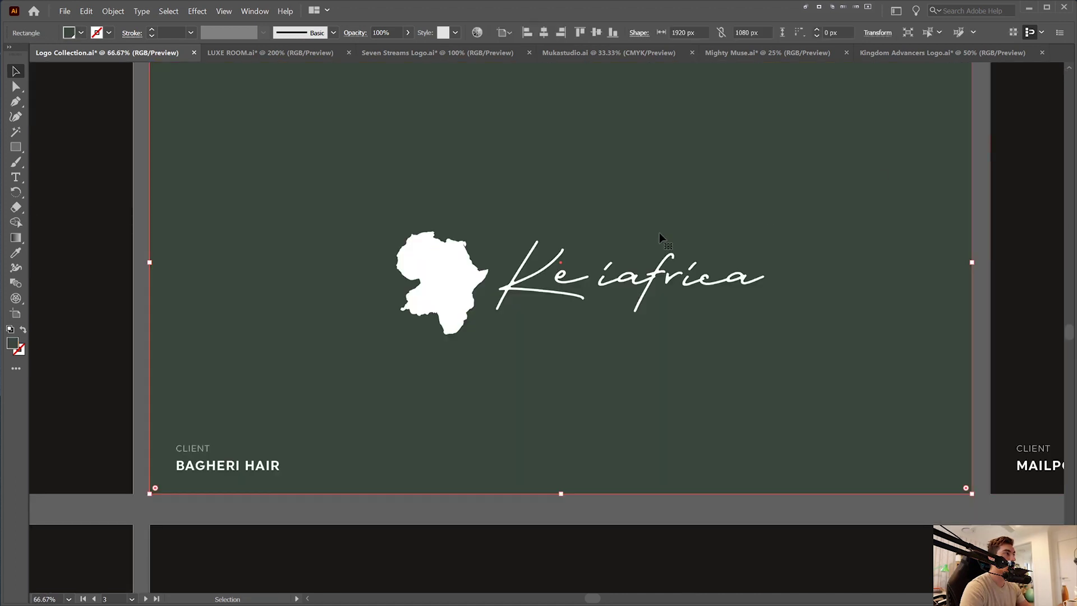
key(ctrl+minus)
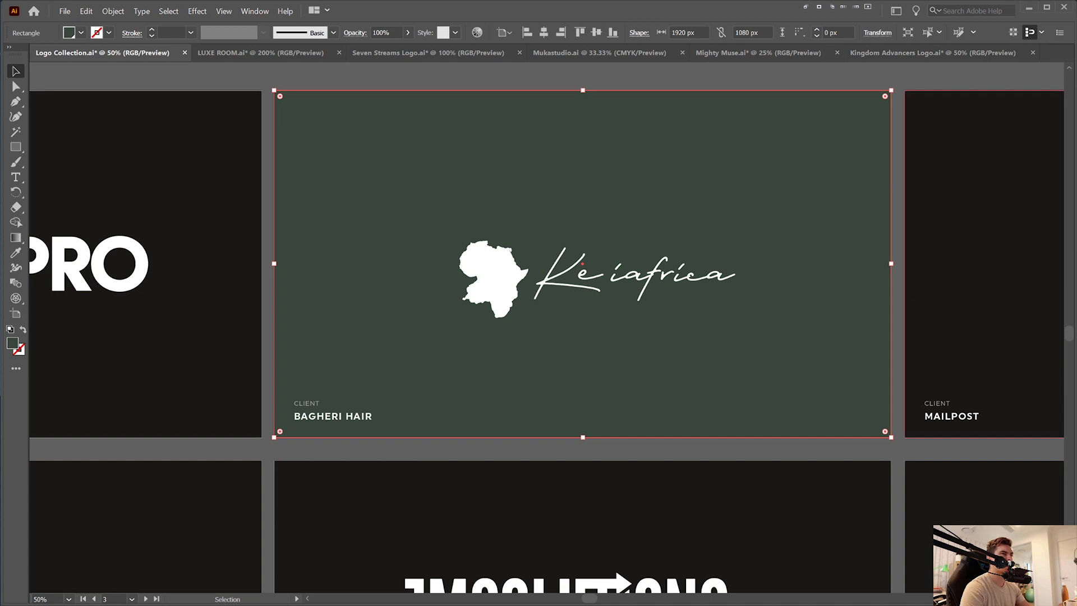
Match the Bagheri Hair artboard's background to the near-black fill sampled from the neighbouring Mailpost artboard.
key(i)
click(971, 244)
key(v)
scroll(736, 185, down, 2)
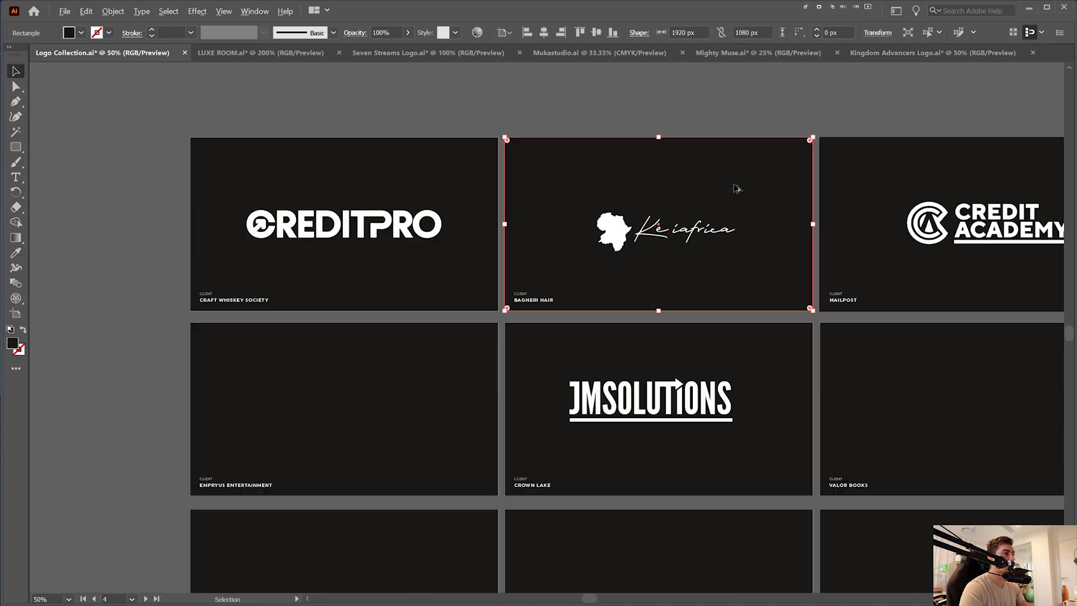
click(765, 126)
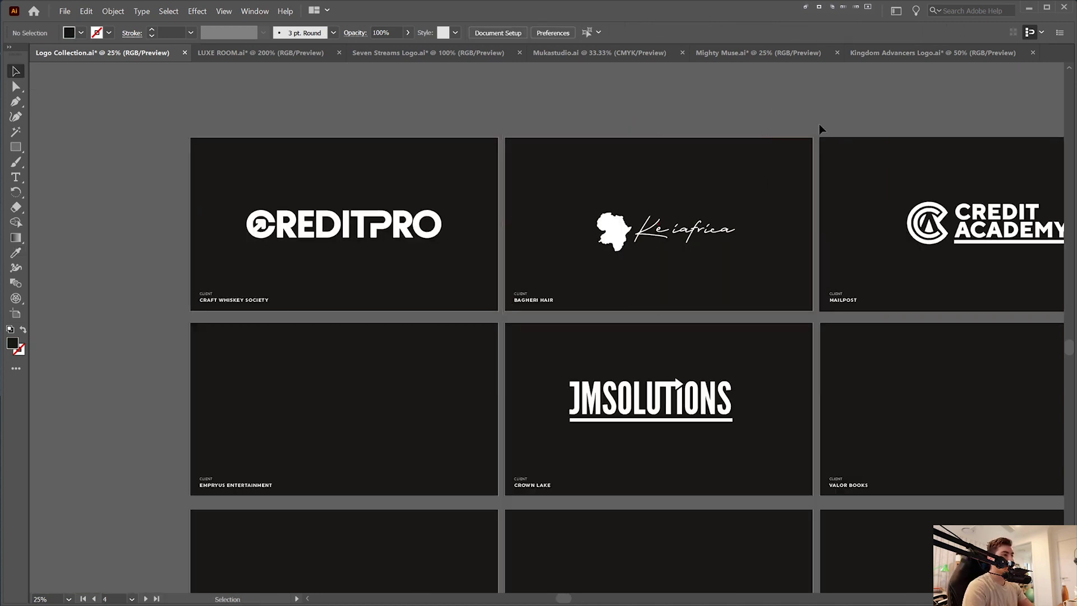
Select the MURAMUSCLE logo on the Craft Whiskey Society artboard and shift it slightly off centre.
drag(1024, 370, 668, 279)
scroll(694, 293, down, 1)
drag(1011, 438, 901, 286)
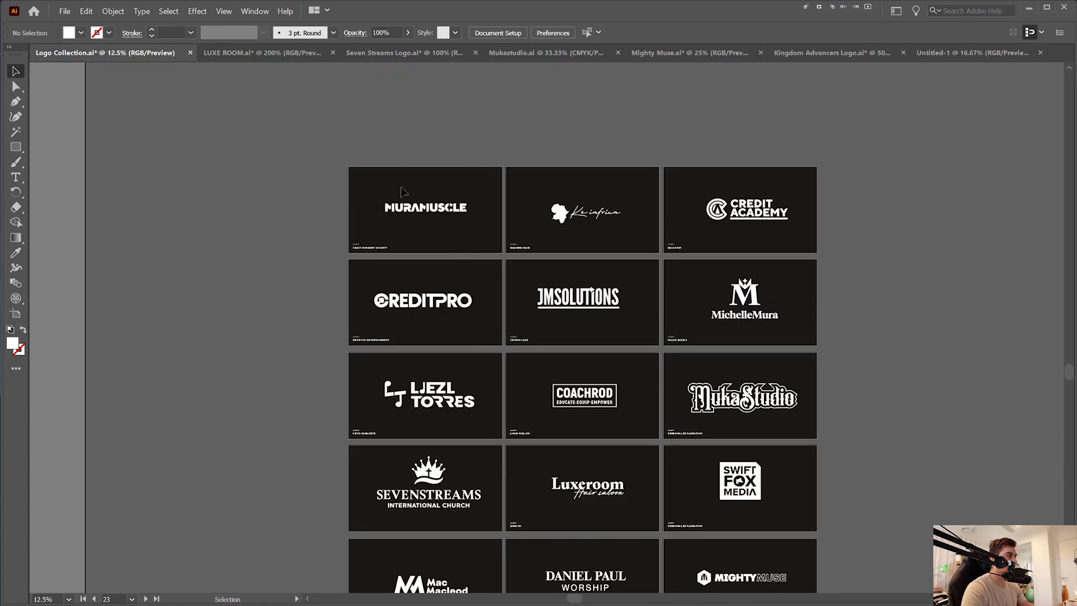
scroll(402, 191, up, 3)
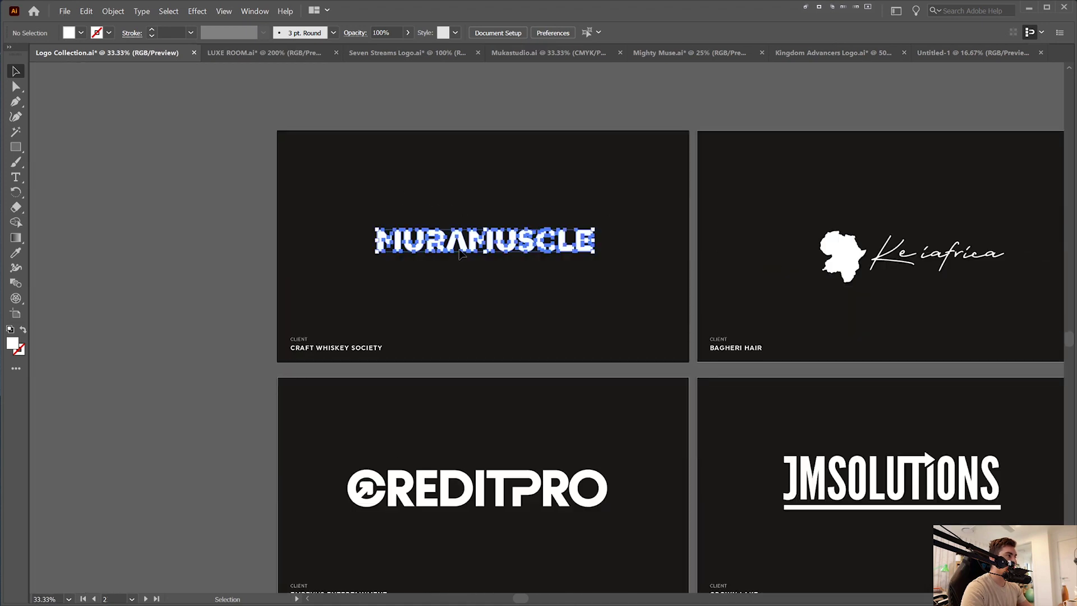
click(463, 250)
scroll(474, 239, up, 2)
drag(495, 226, 496, 232)
click(519, 206)
scroll(520, 208, down, 1)
scroll(540, 216, up, 1)
drag(737, 175, 729, 191)
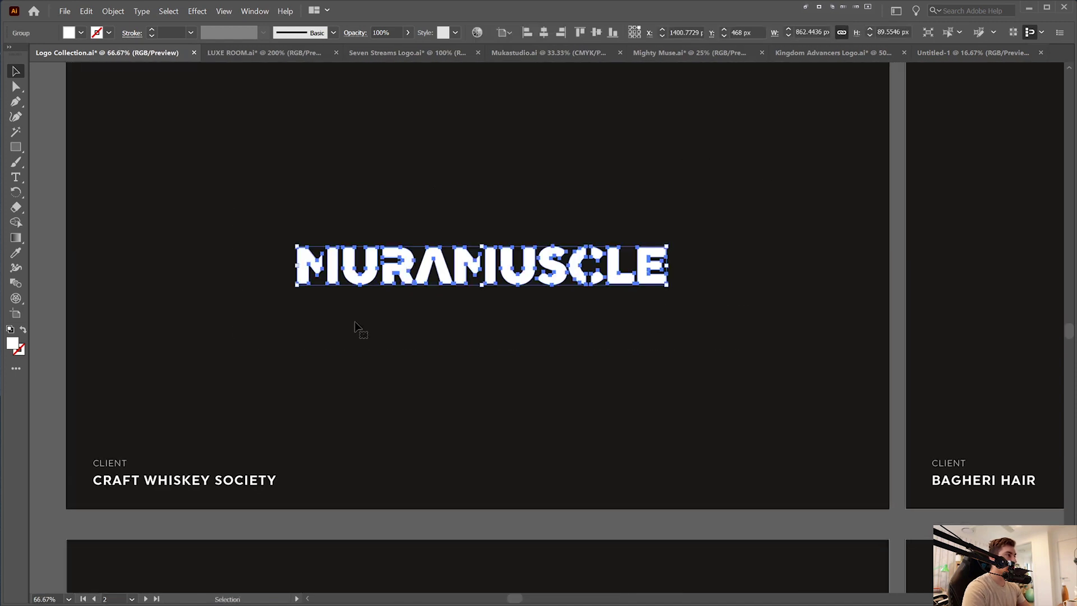
Align the MURAMUSCLE logo to its artboard, centring it both horizontally and vertically.
click(511, 33)
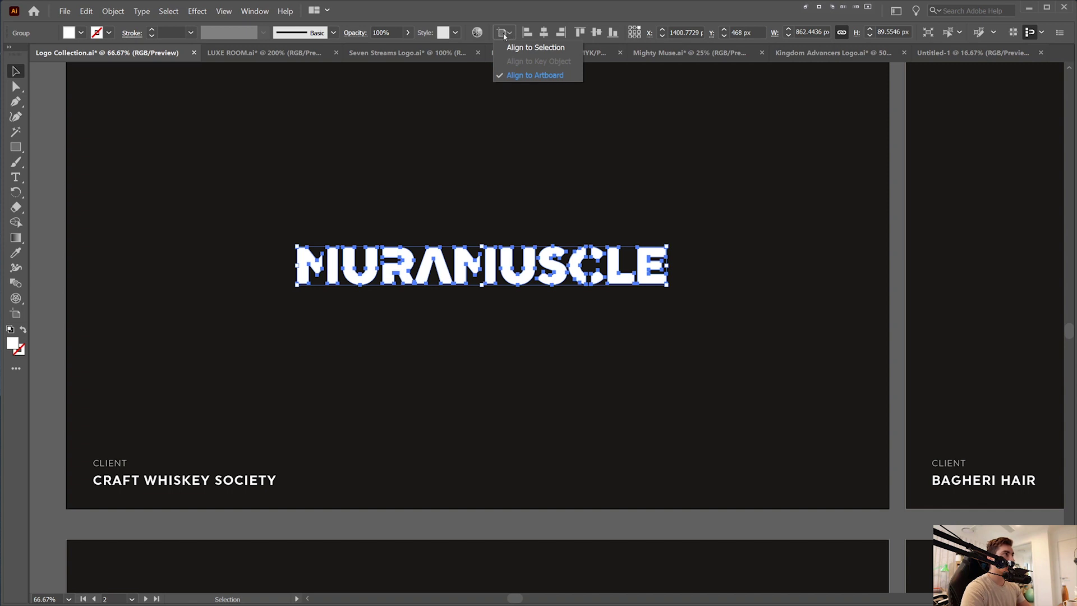
click(504, 32)
click(504, 32)
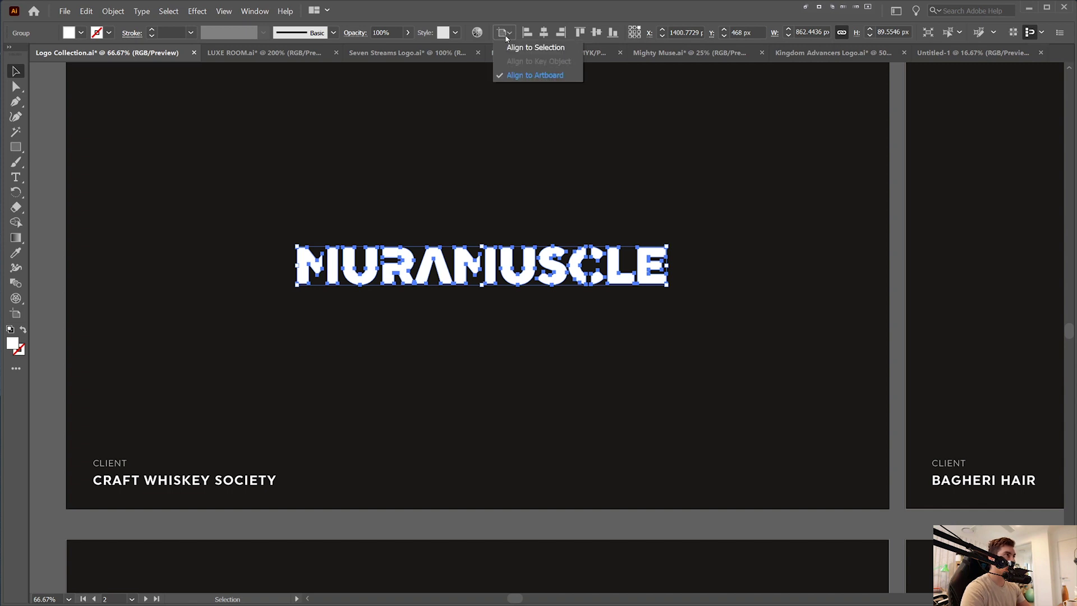
click(533, 76)
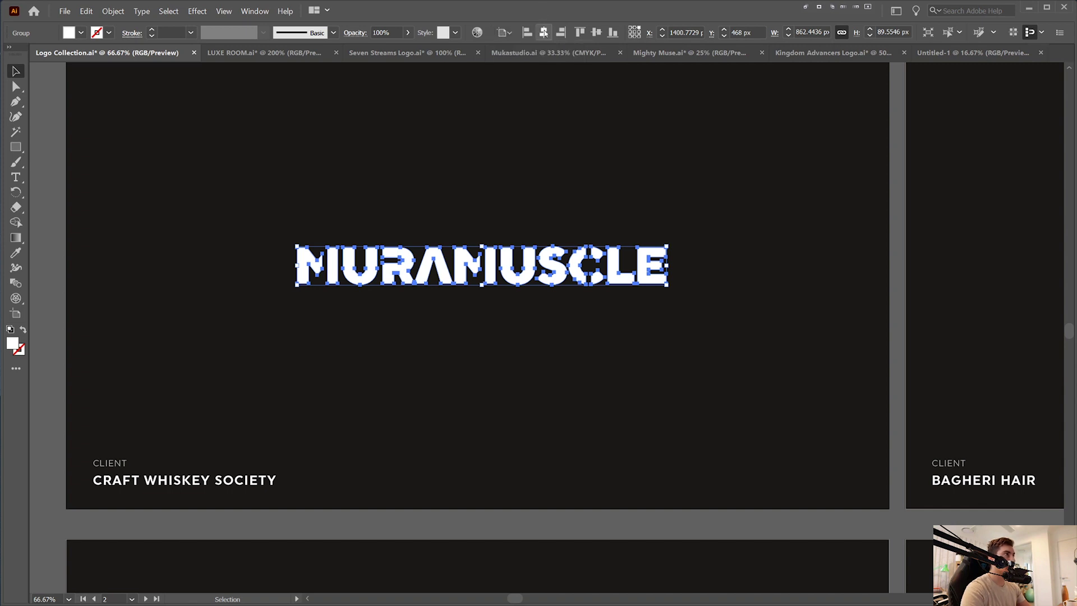
click(544, 32)
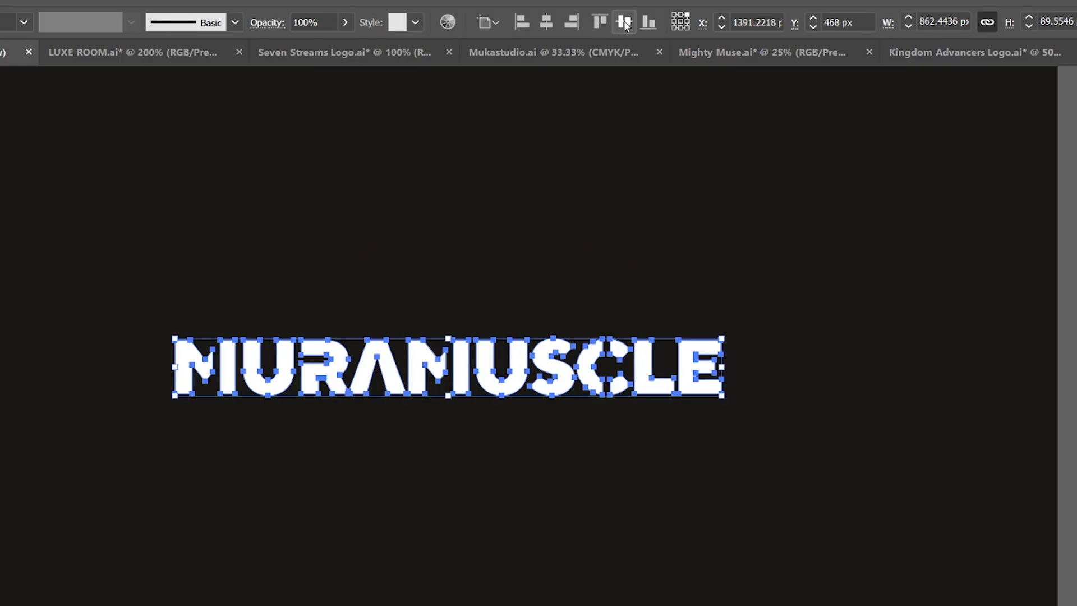
click(625, 23)
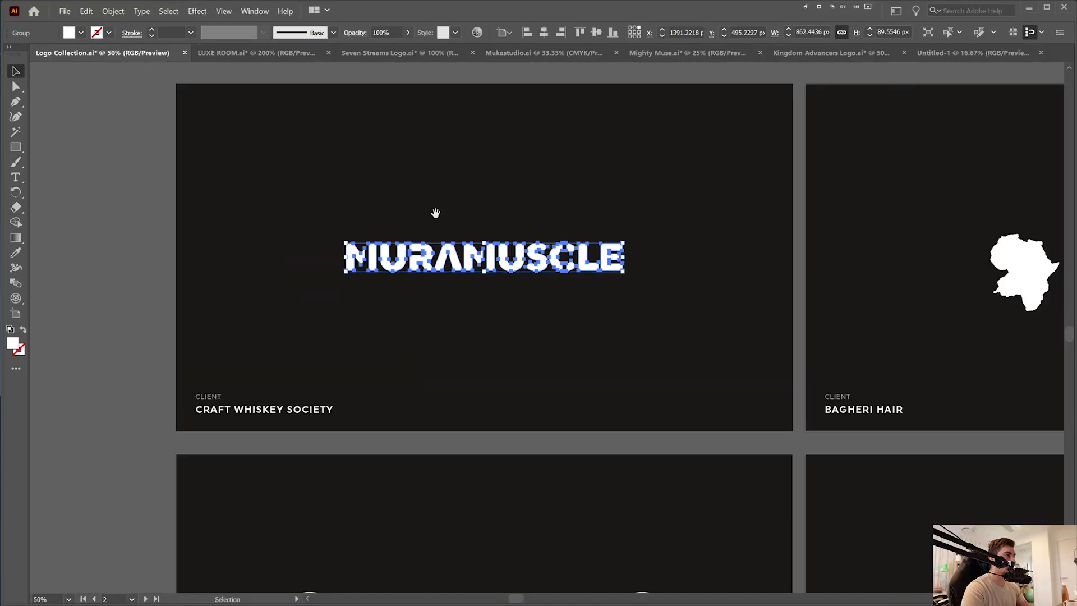
Inspect the CLIENT label above the client name on the Craft Whiskey Society artboard, including its font, style and size.
drag(436, 214, 478, 264)
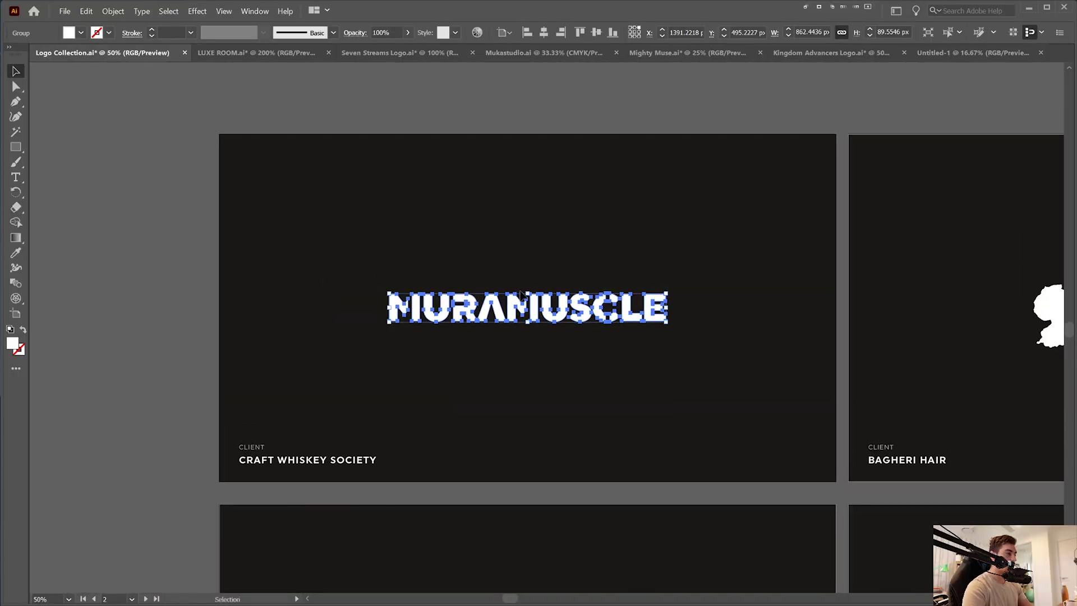
click(373, 521)
drag(483, 361, 492, 293)
scroll(287, 387, up, 2)
drag(329, 351, 169, 415)
click(221, 344)
scroll(221, 339, up, 1)
click(260, 393)
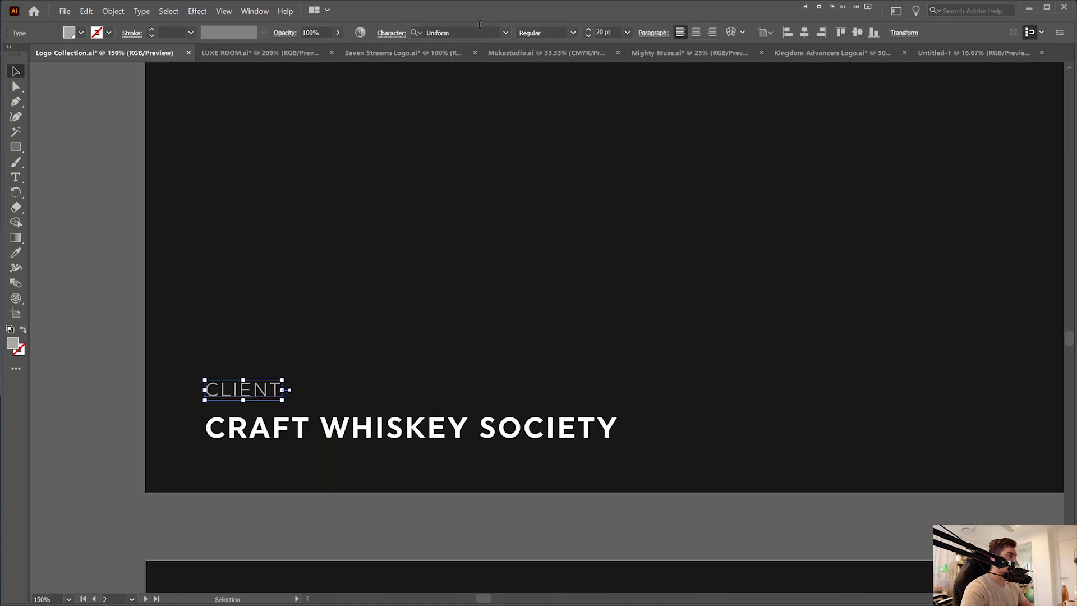
click(399, 211)
click(236, 392)
scroll(212, 412, up, 1)
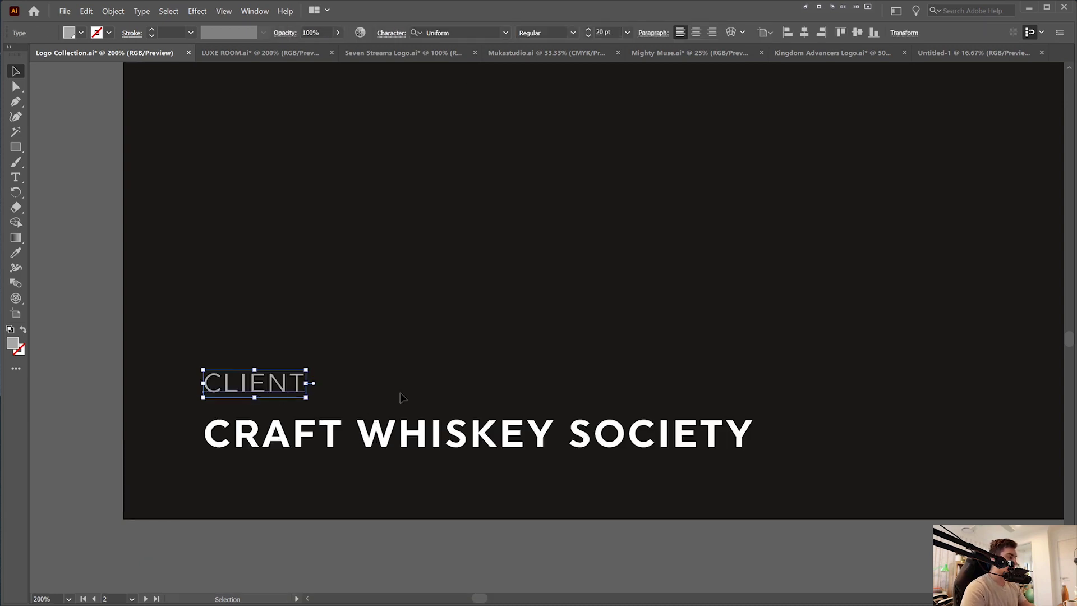
Compare the font styles and sizes of the CLIENT label and the CRAFT WHISKEY SOCIETY client name.
click(363, 372)
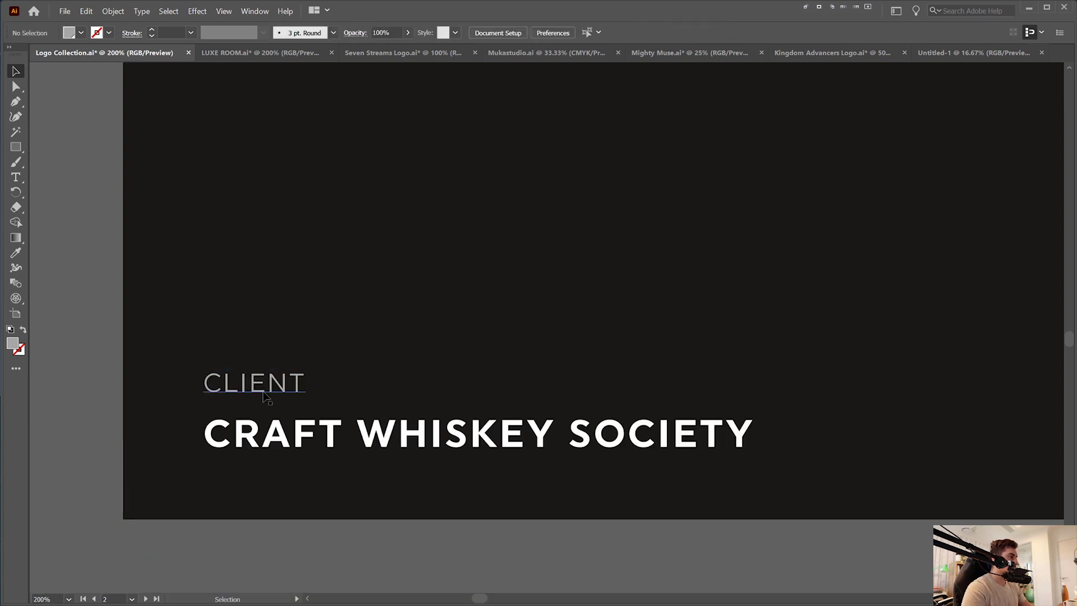
click(264, 392)
click(573, 33)
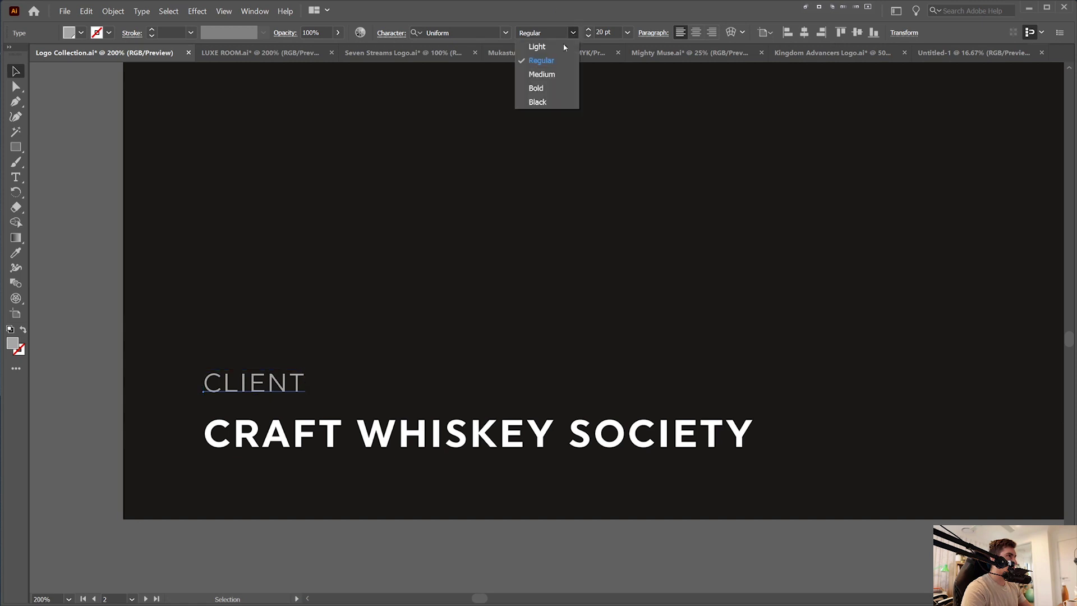
click(396, 124)
click(303, 440)
drag(609, 32, 595, 33)
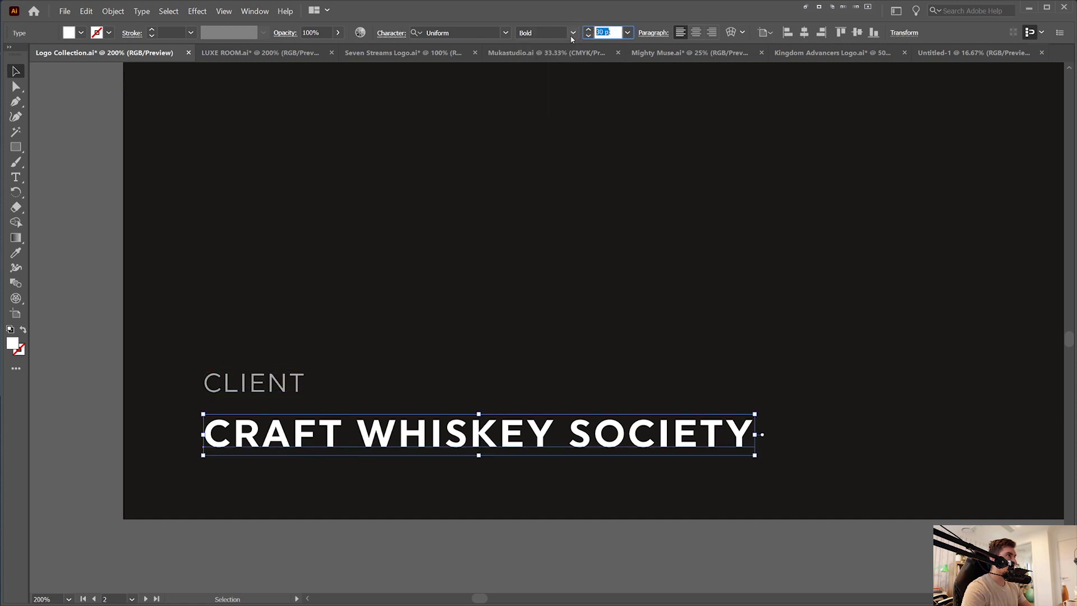
click(574, 34)
click(603, 34)
double_click(606, 31)
click(471, 245)
Replace the client name under the CLIENT label on the MURAMUSCLE artboard with MURA MUSCLE, written as two words.
alt+scroll(426, 323, down, 1)
click(303, 405)
click(507, 268)
scroll(510, 265, down, 2)
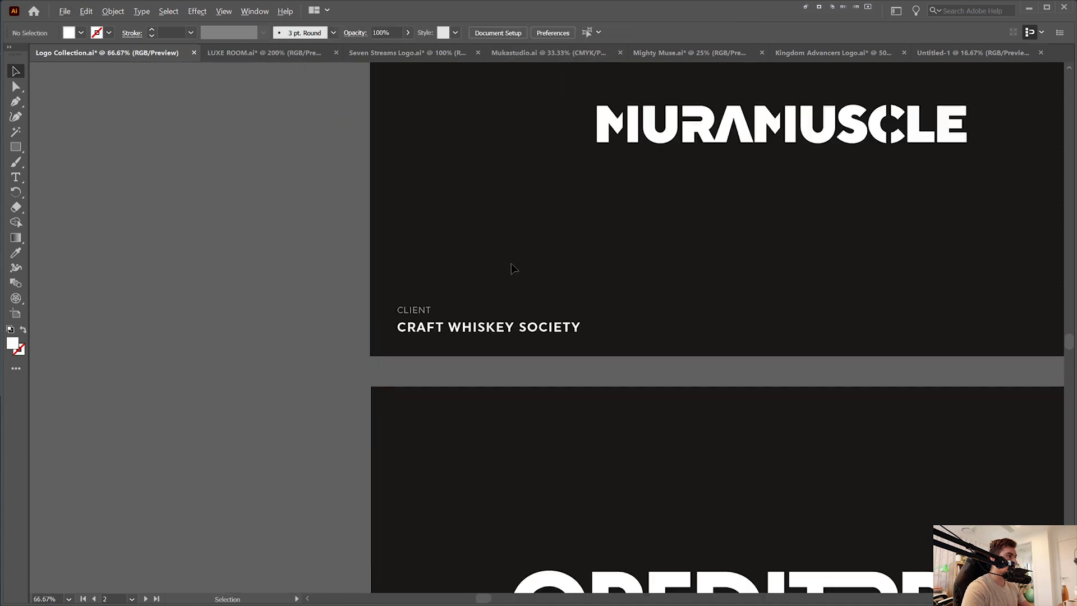
double_click(500, 325)
key(ctrl+a)
text(mu)
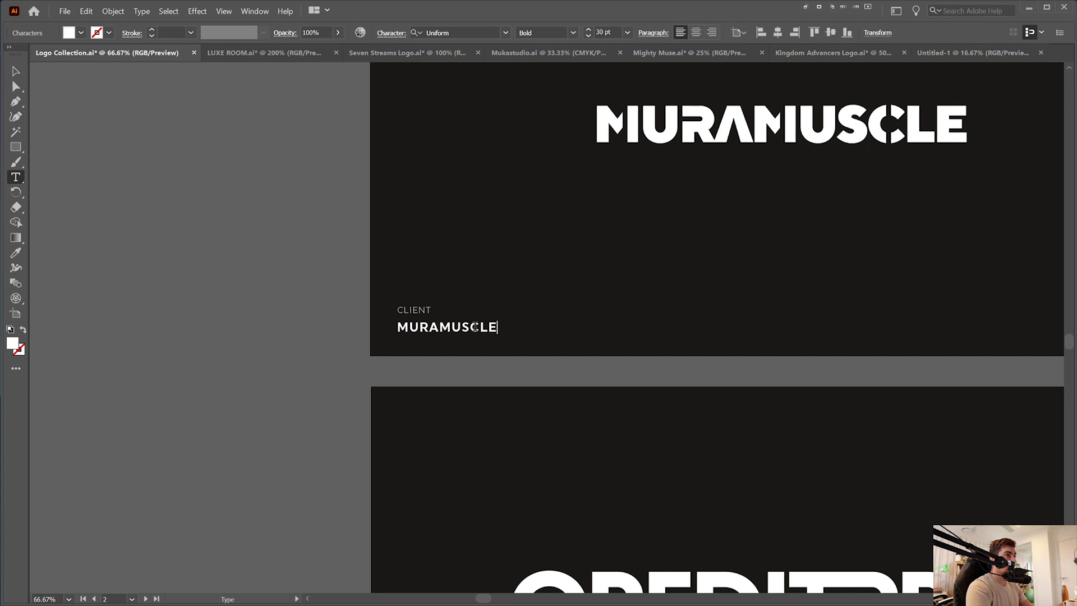
key(Escape)
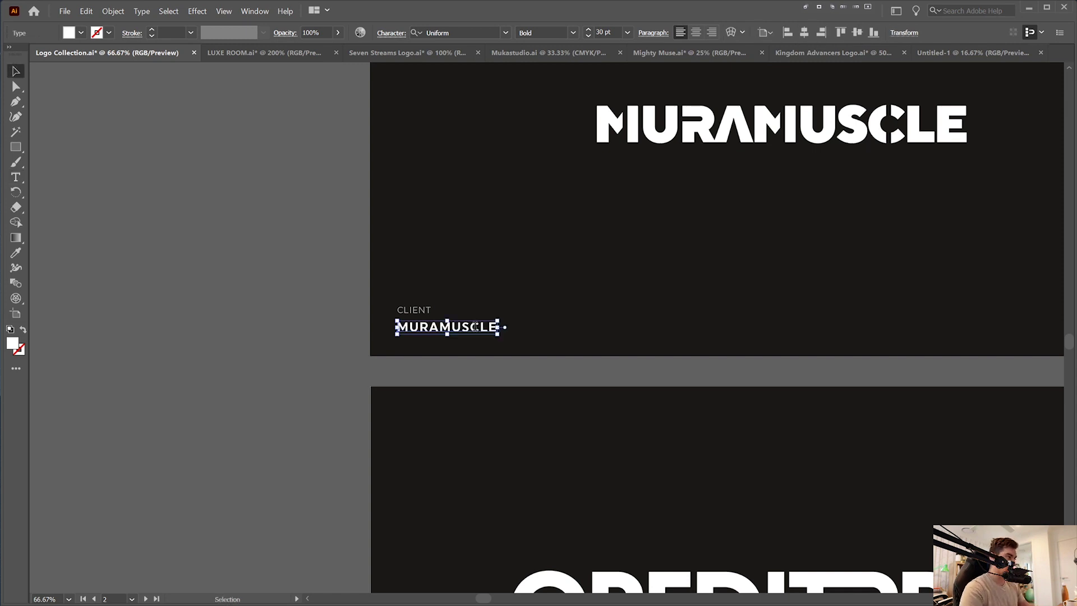
double_click(439, 329)
key(Escape)
scroll(452, 316, up, 2)
Try PERSONAL LOGS and EXPLORATIONS as replacement wording for the CLIENT label above MURA MUSCLE.
key(t)
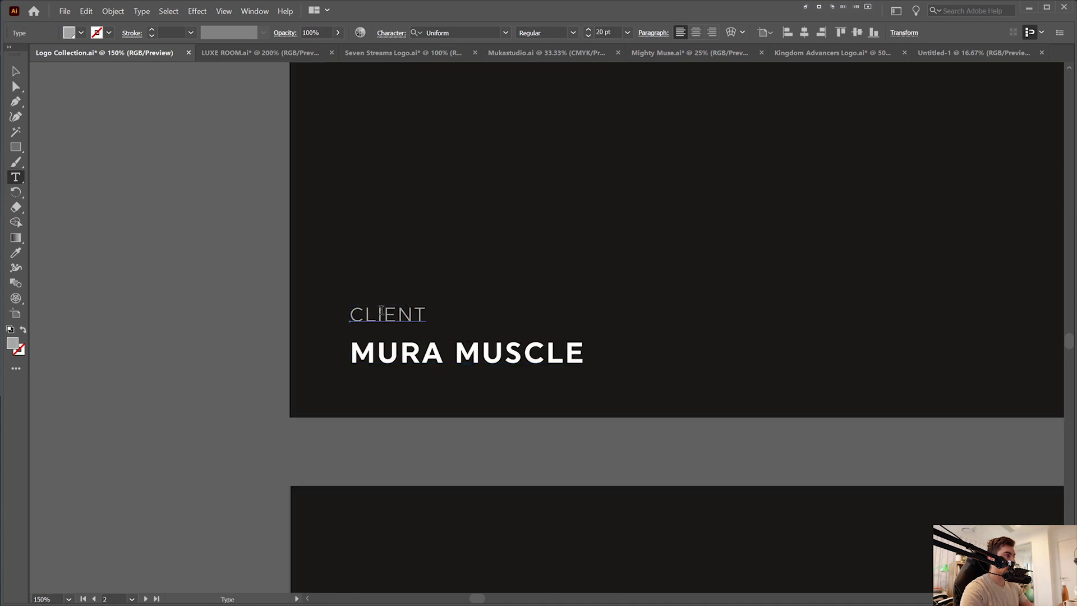
double_click(376, 307)
key(BackSpace)
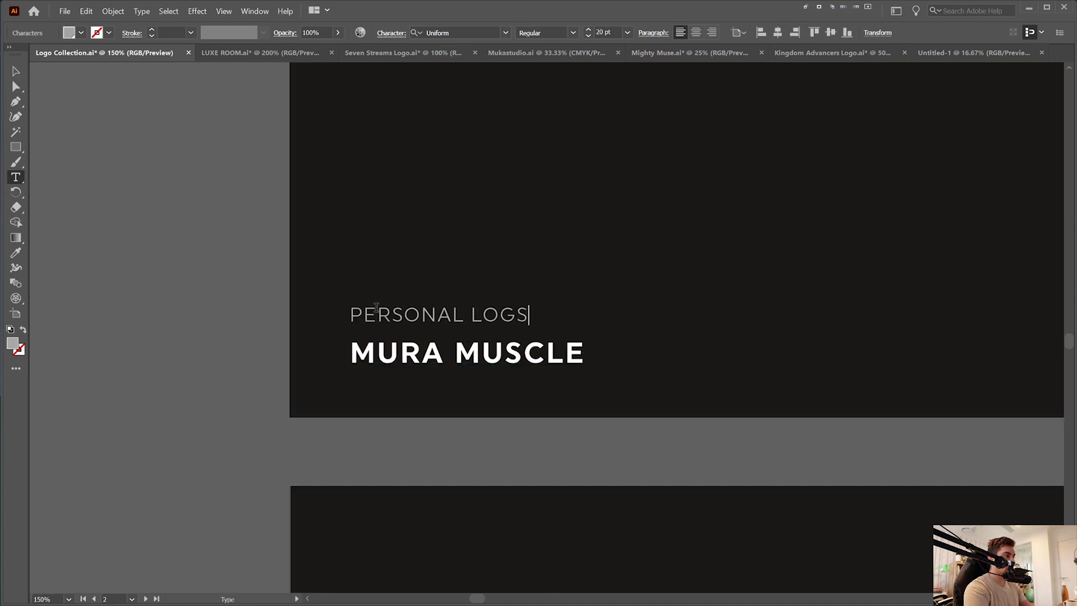
text(PERSONAL LOGOS)
key(BackSpace)
key(BackSpace)
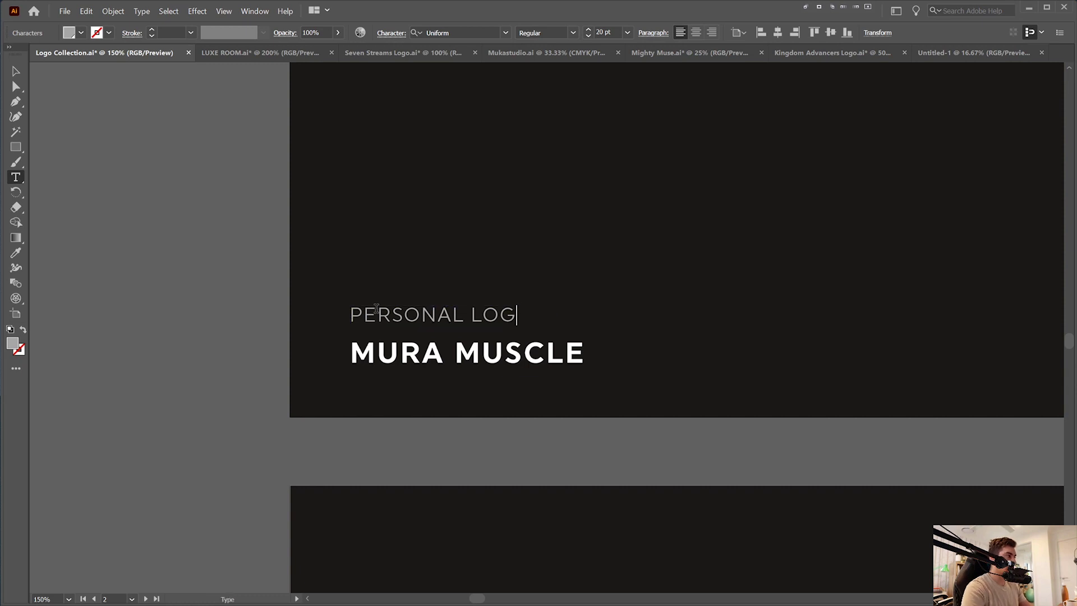
key(ctrl+a)
text(EXPLORATIONS)
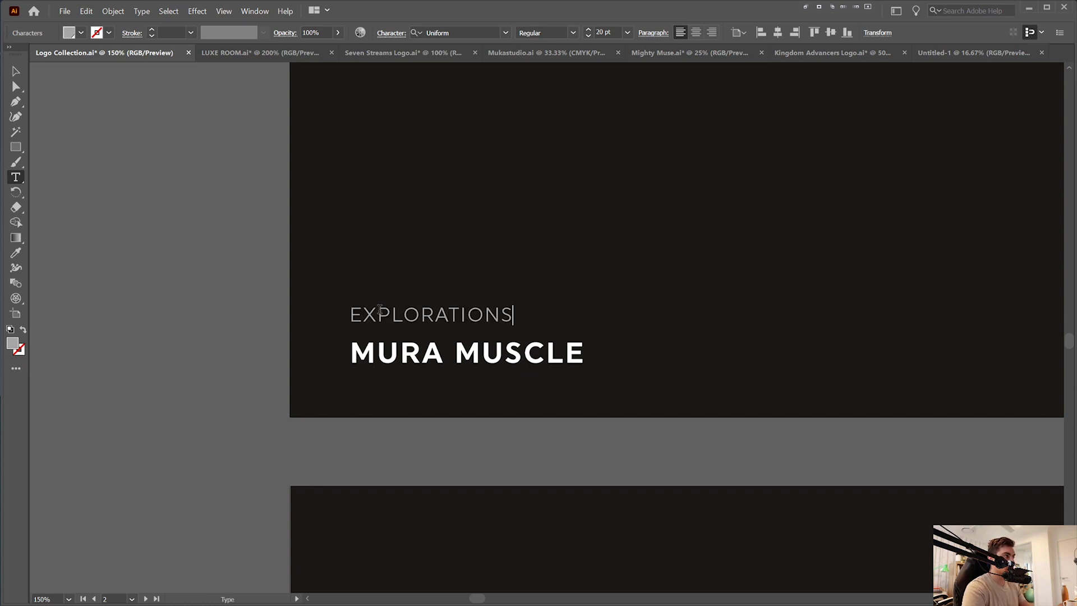
Undo the wording changes to the label above MURA MUSCLE back to CLIENT.
key(ctrl+z)
key(ctrl+z)
key(ctrl+z)
key(ctrl+z)
key(ctrl+z)
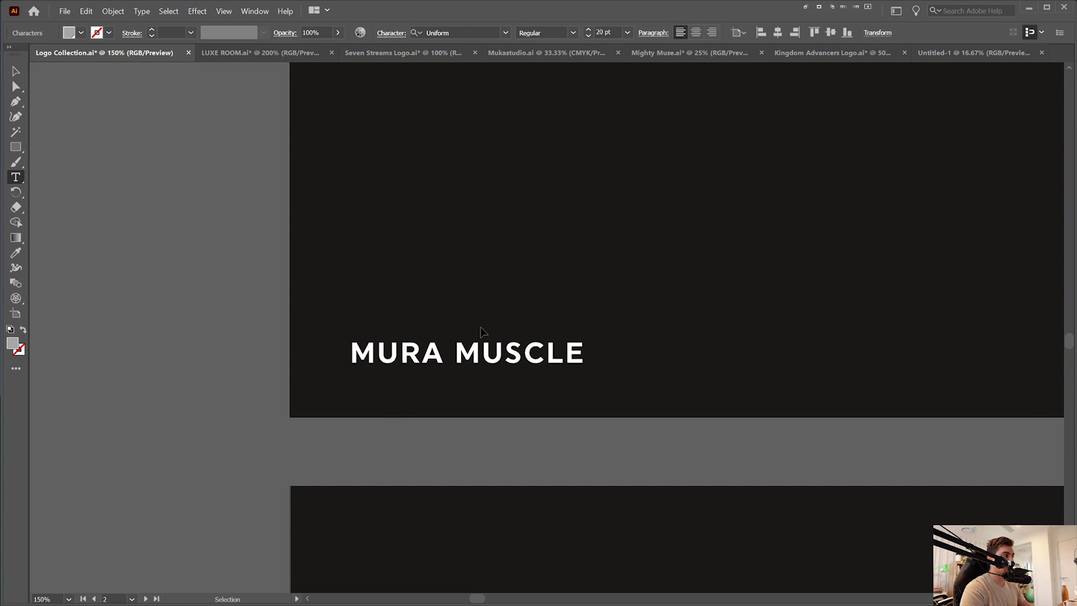
key(ctrl+z)
click(407, 324)
key(Escape)
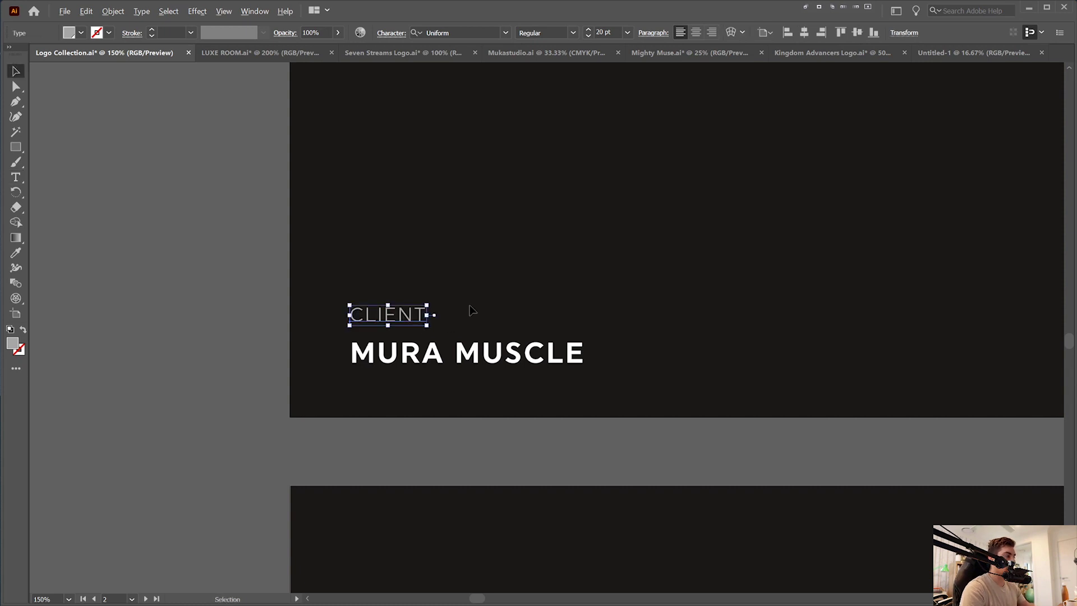
Scale down slightly the crowned M logo on the Valor Books artboard and the MukaStudio logo on the artboard below it.
scroll(470, 308, down, 2)
drag(537, 290, 341, 305)
scroll(392, 316, down, 2)
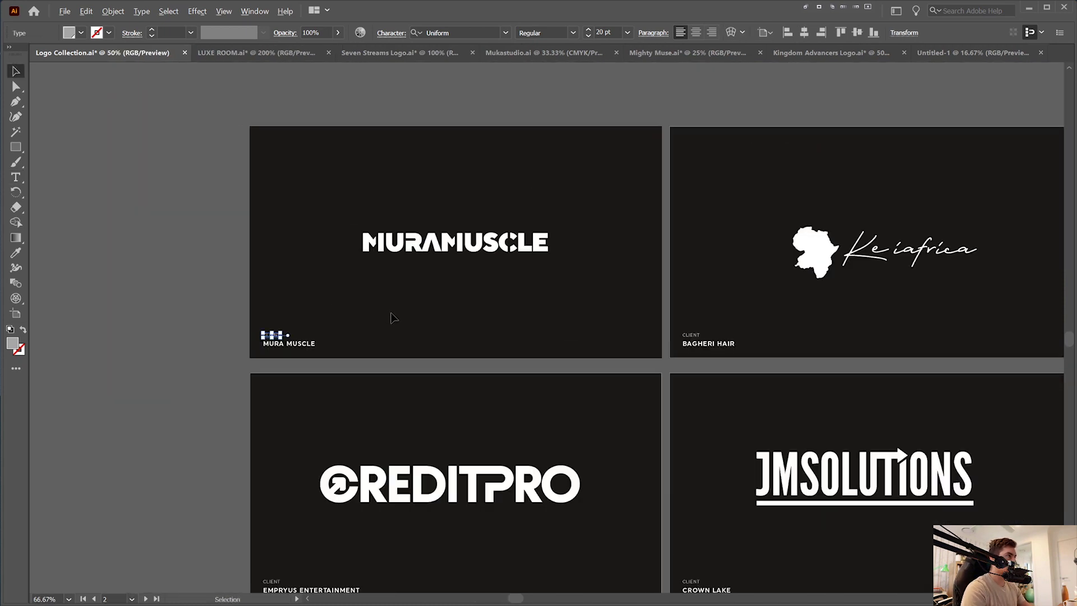
drag(584, 337, 200, 313)
scroll(485, 228, down, 1)
drag(556, 177, 625, 170)
drag(838, 326, 620, 259)
scroll(666, 374, down, 1)
drag(662, 385, 579, 382)
click(589, 351)
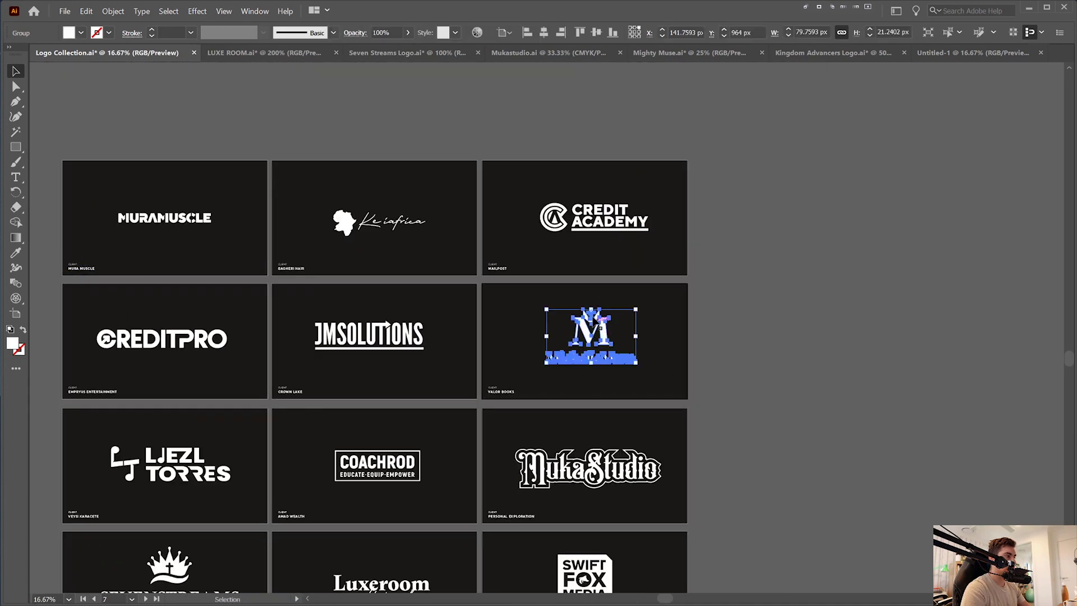
drag(591, 309, 591, 317)
drag(602, 350, 602, 346)
click(596, 466)
drag(591, 446, 593, 453)
Scale down slightly the musical-note logo on the artboard below CREDITPRO.
drag(426, 476, 478, 395)
click(309, 382)
drag(395, 333, 422, 328)
scroll(421, 327, up, 1)
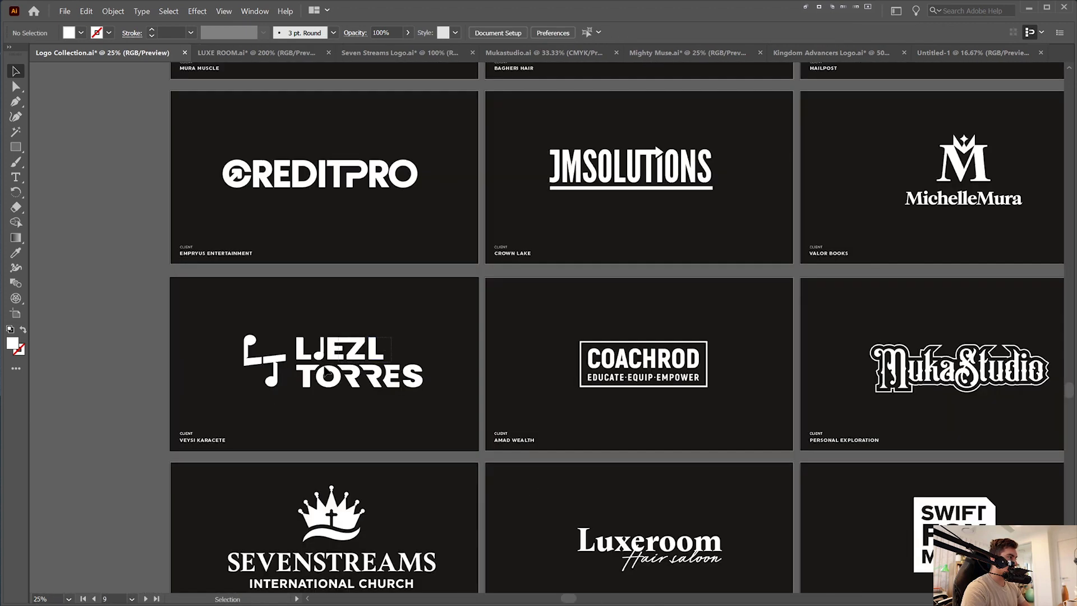
click(334, 345)
Scale down the CREDITPRO and JMSOLUTIONS logos slightly on their artboards.
click(402, 174)
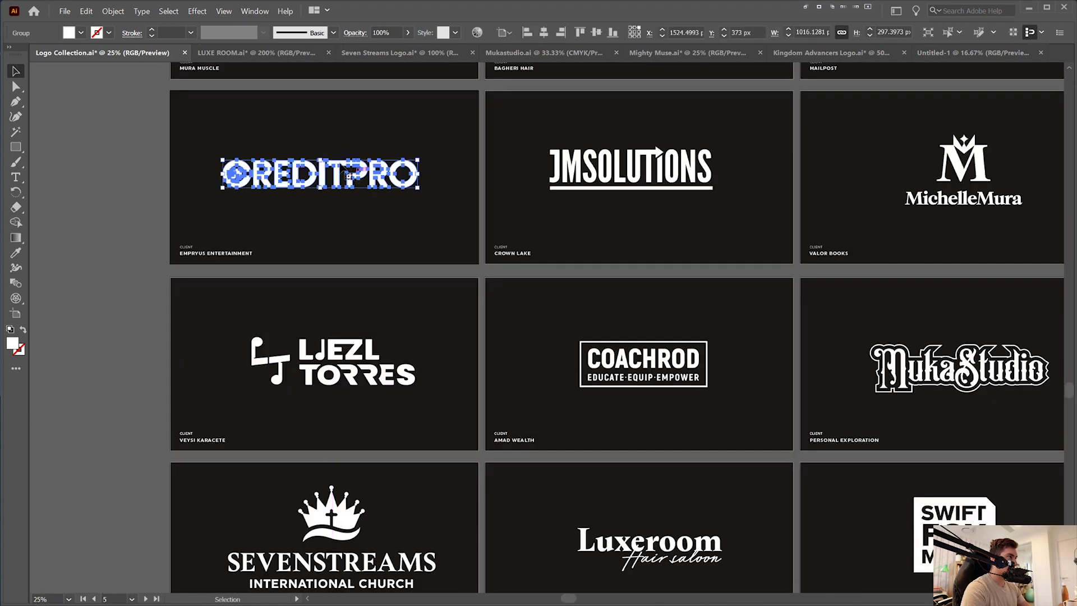
click(629, 167)
mouse_move(629, 167)
mouse_down()
mouse_move(642, 171)
mouse_move(643, 159)
mouse_up()
Scale down the SEVENSTREAMS International Church logo on its artboard and undo the stray last change.
drag(650, 381, 640, 201)
click(328, 339)
scroll(326, 296, up, 1)
mouse_move(322, 325)
mouse_down()
mouse_move(349, 295)
mouse_move(321, 338)
mouse_up()
click(447, 344)
key(ctrl+z)
Recolour the dark CHIEFBUILD client name on the SEVENSTREAMS artboard to white.
scroll(136, 499, up, 2)
scroll(137, 499, up, 4)
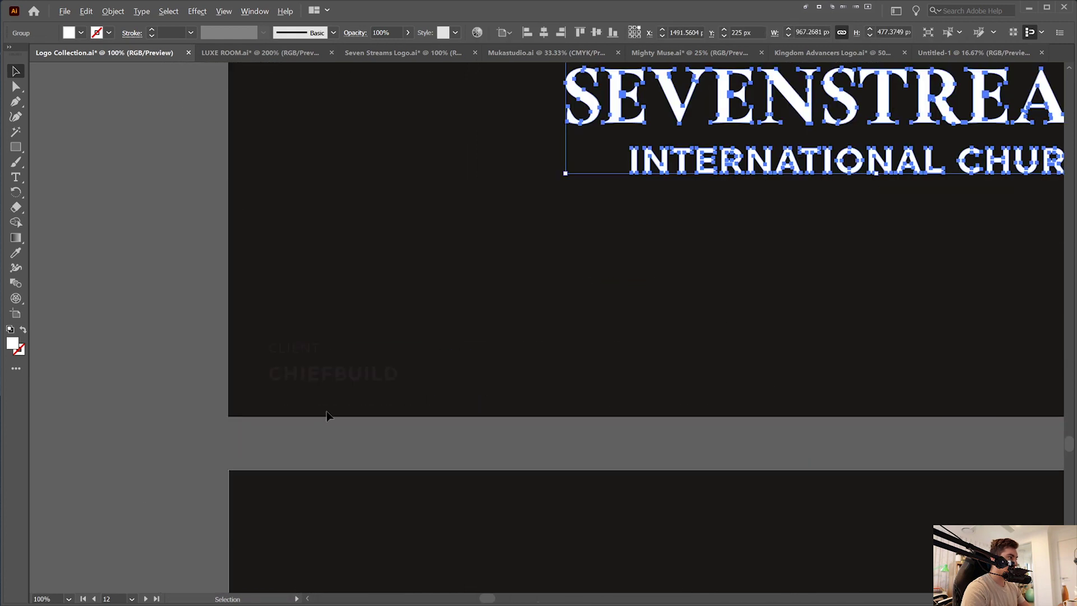
click(335, 373)
scroll(266, 404, up, 1)
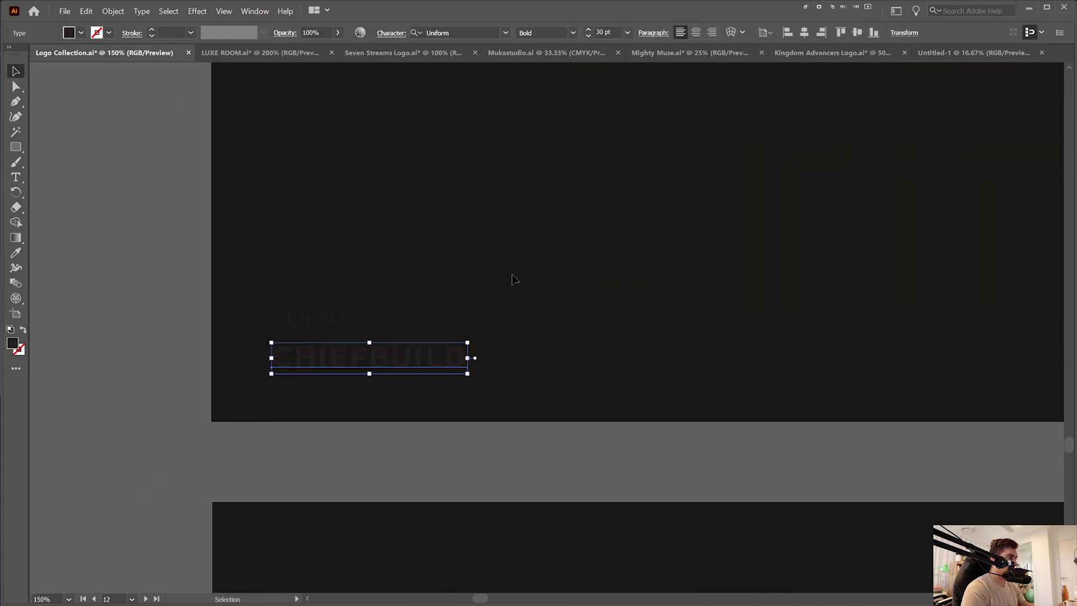
drag(515, 281, 279, 376)
click(492, 270)
click(393, 353)
Recolour the dark CLIENT label above CHIEFBUILD to light grey.
click(303, 315)
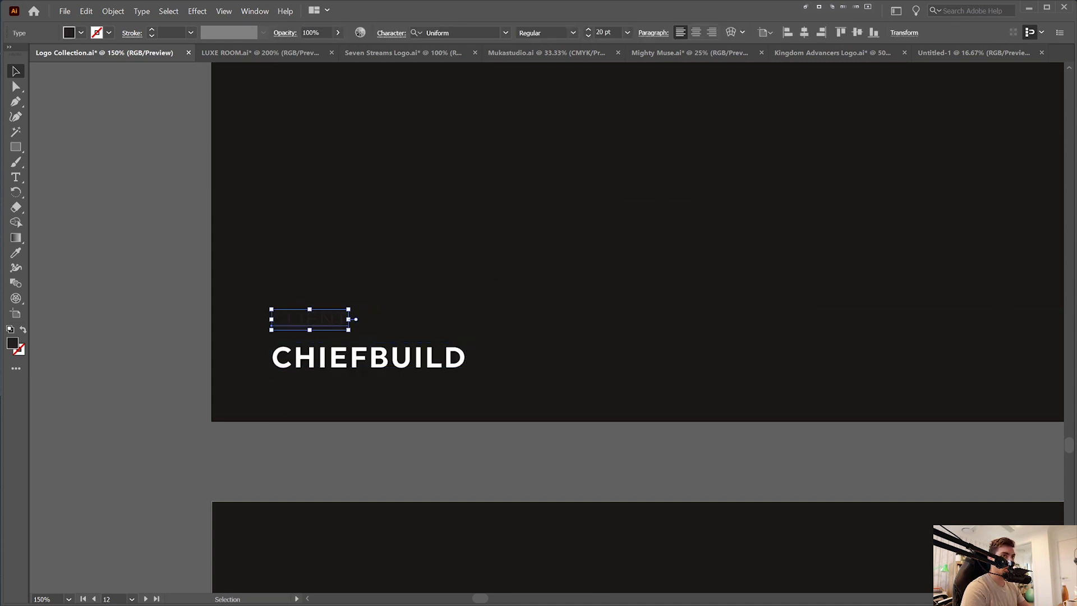
click(365, 302)
click(335, 322)
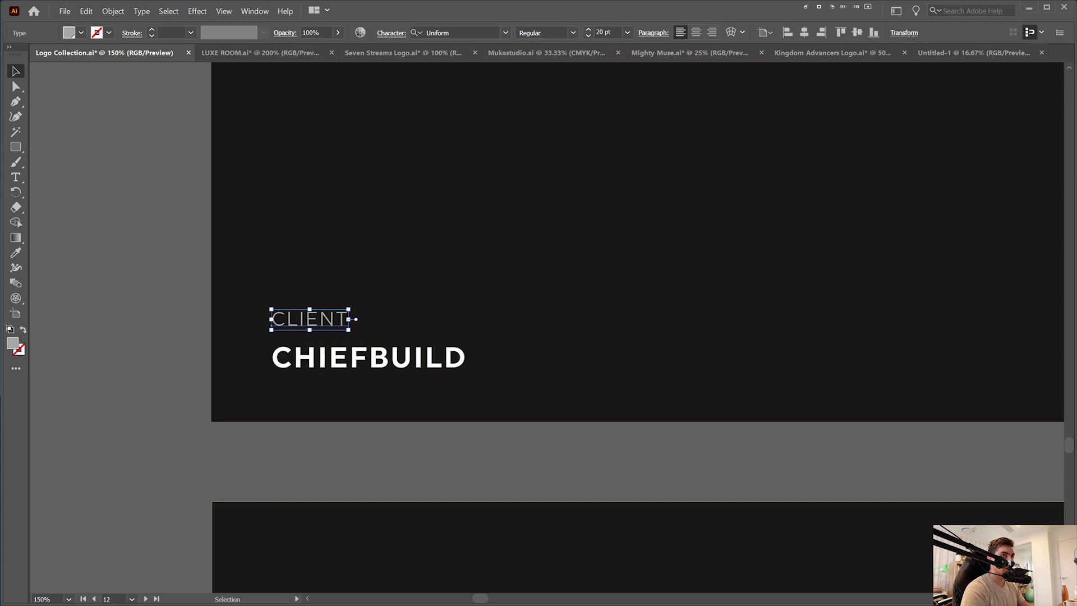
Try darker and lighter grey swatches on the CLIENT label above CHIEFBUILD and return it to the mid grey.
drag(1076, 92, 587, 132)
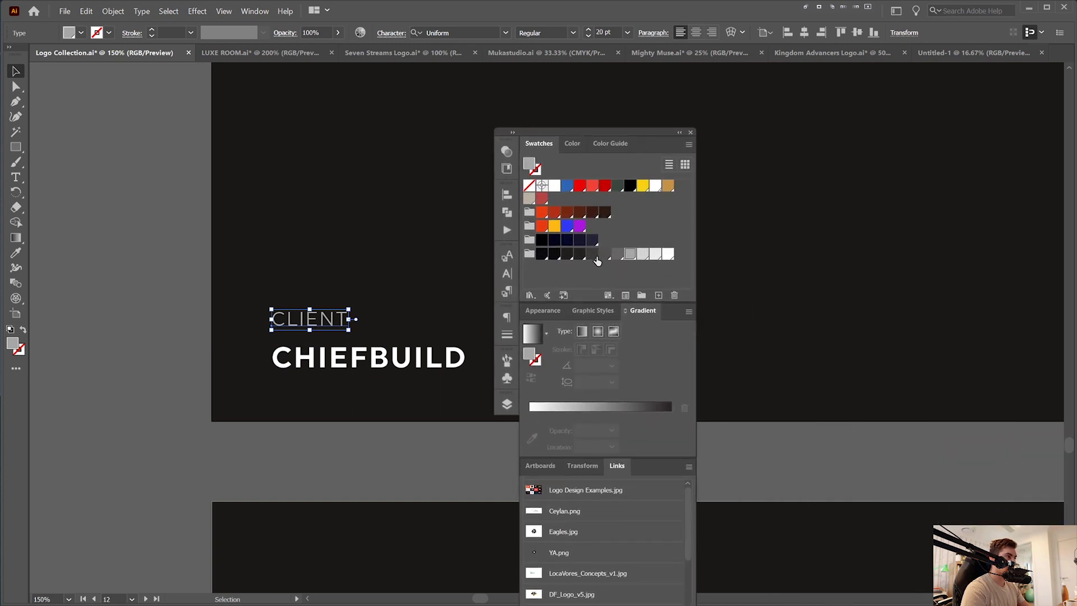
click(618, 256)
click(654, 255)
click(590, 254)
scroll(281, 328, up, 3)
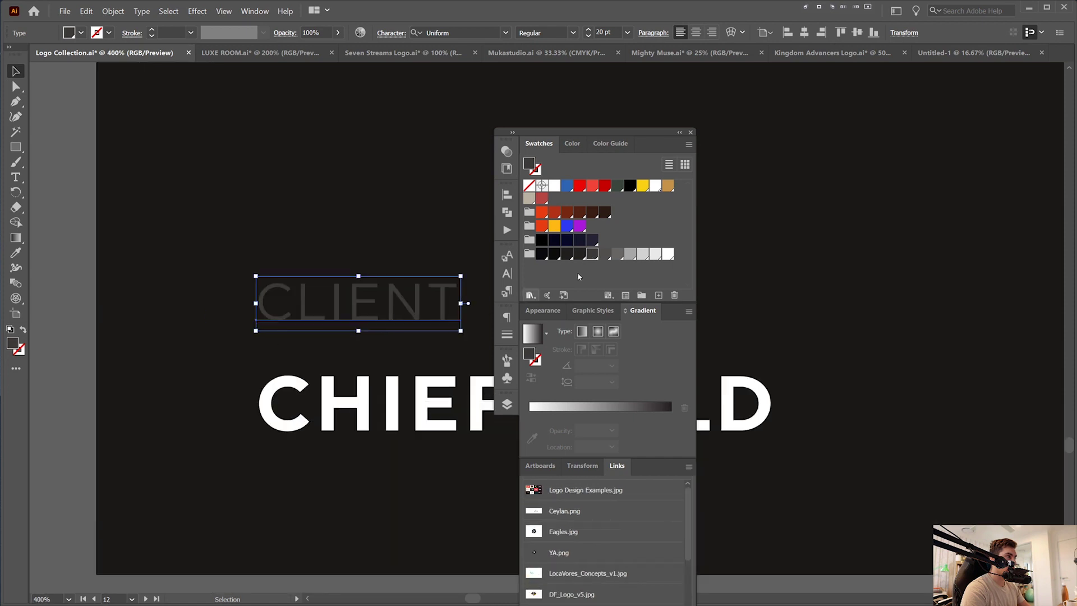
click(635, 255)
key(Tab)
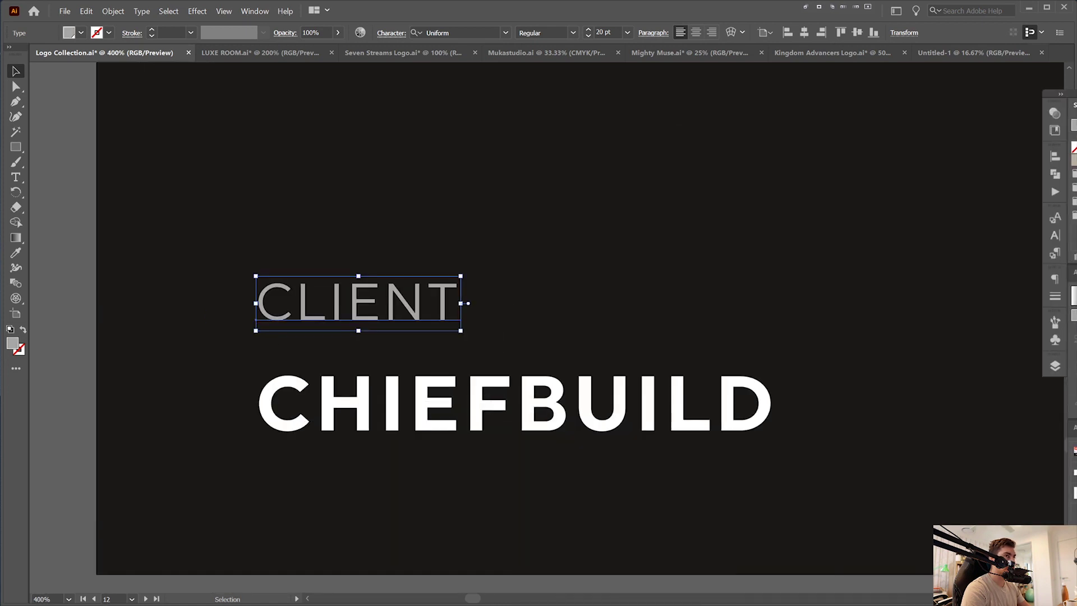
Match the CLIENT label above CHIEFBUILD to the CLIENT label on the DINE UK artboard with the Eyedropper.
scroll(655, 218, down, 5)
drag(748, 210, 259, 312)
scroll(259, 312, down, 1)
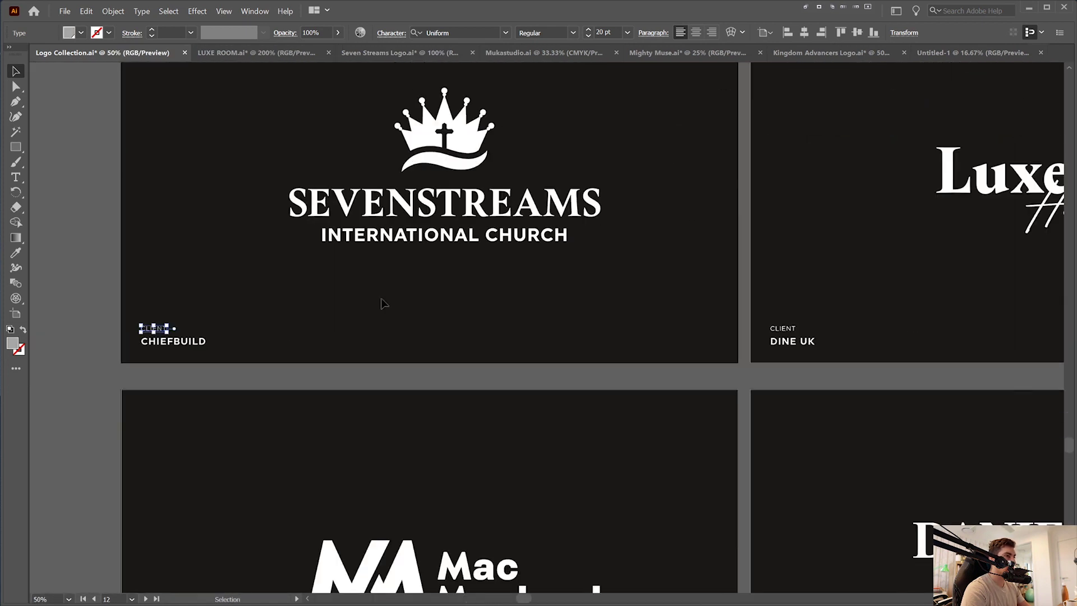
key(i)
click(780, 329)
key(v)
click(449, 315)
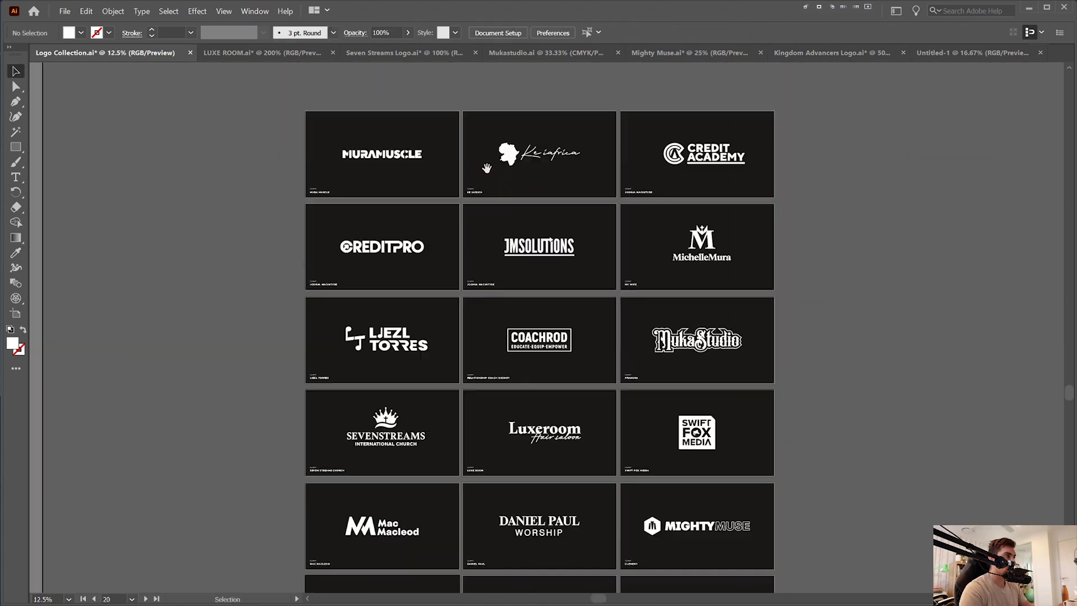
Review the finished grid of logo artboards, the LOGOFOLIO 01, 02 and 03 covers and the THANK YOU slide.
scroll(486, 169, up, 5)
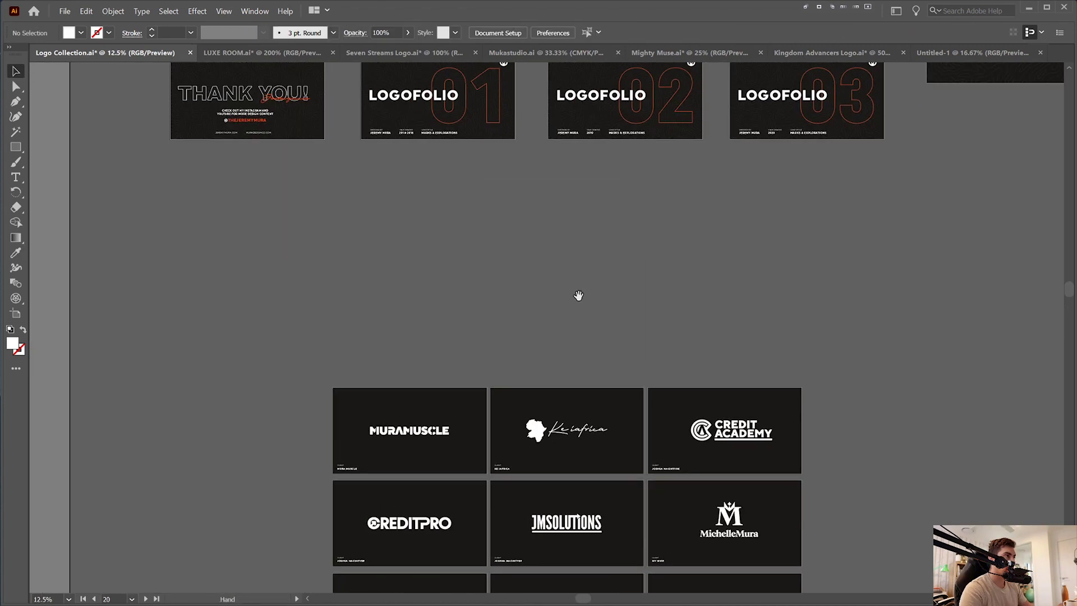
scroll(574, 293, down, 7)
scroll(584, 197, up, 1)
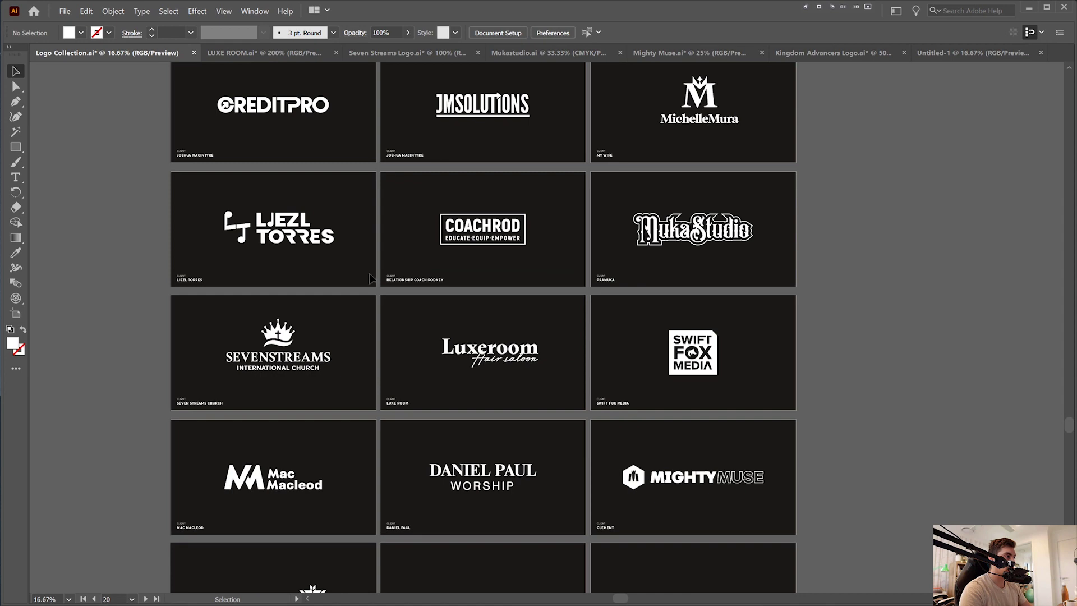
scroll(370, 277, down, 1)
scroll(393, 269, down, 1)
scroll(632, 280, up, 6)
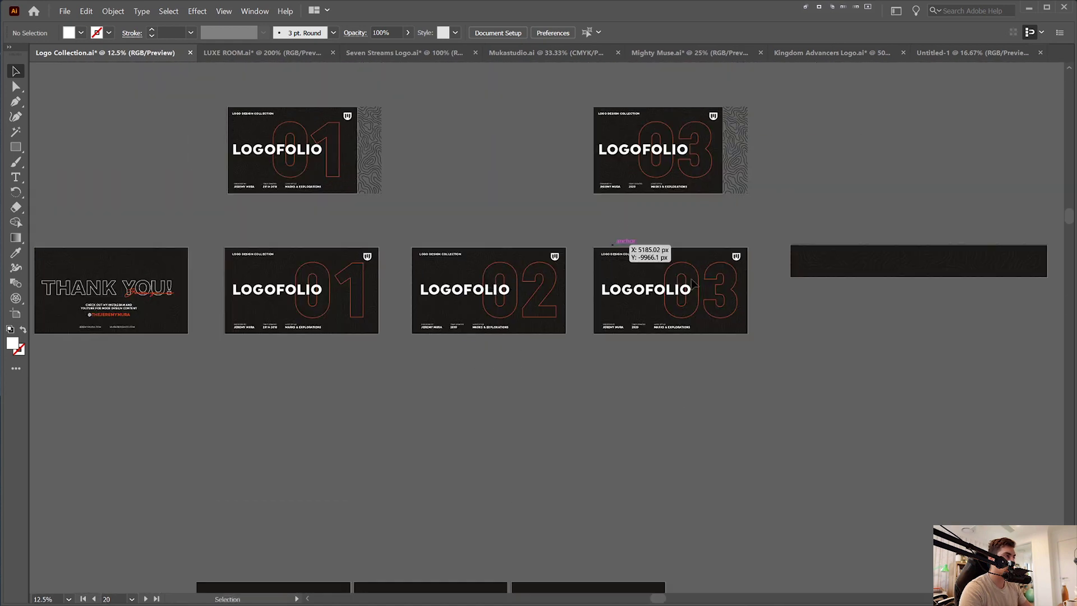
scroll(477, 179, left, 3)
scroll(552, 92, up, 2)
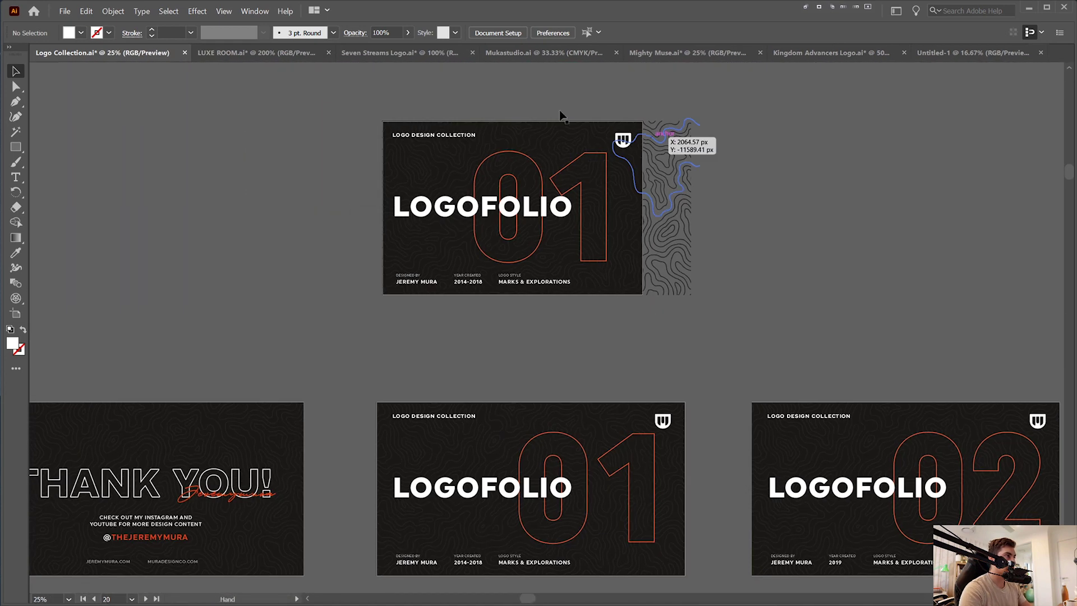
scroll(550, 92, up, 1)
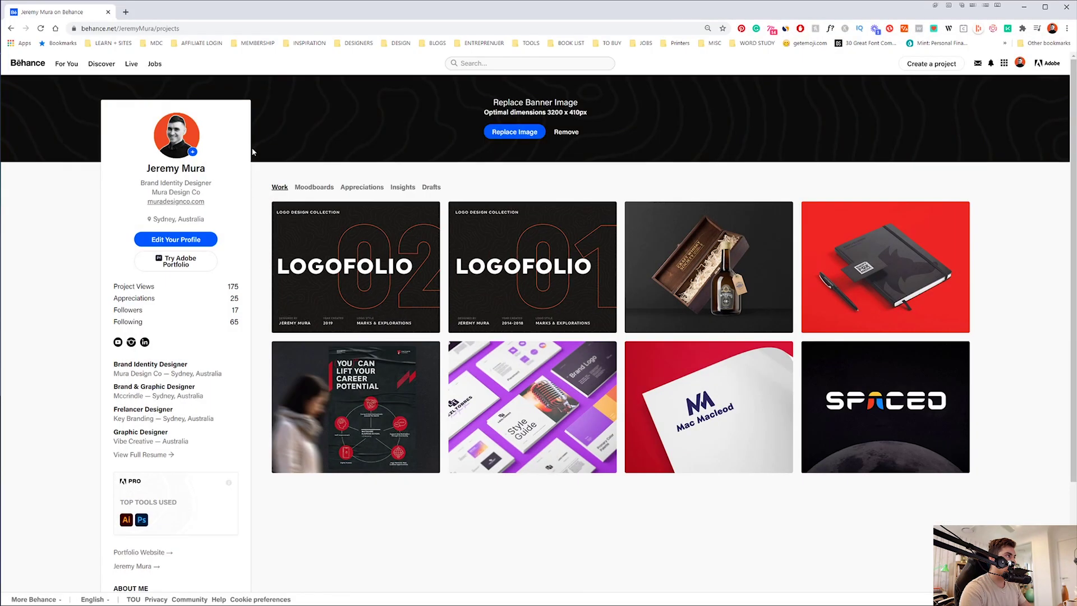
Preview the published LOGO FOLIO 02 project on the Behance profile, close it and switch back to Illustrator.
click(395, 250)
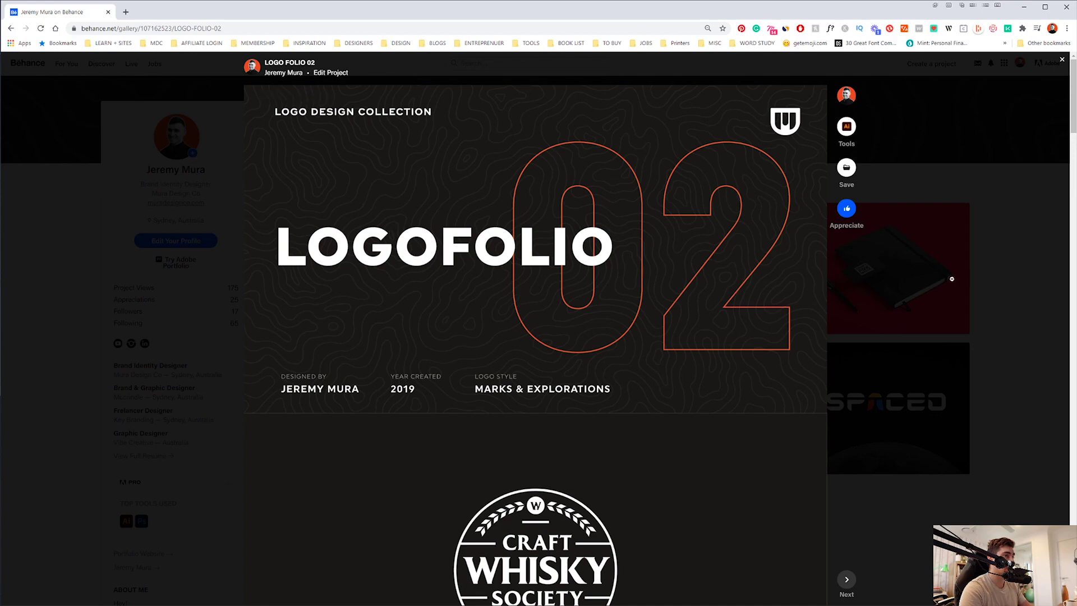
click(965, 276)
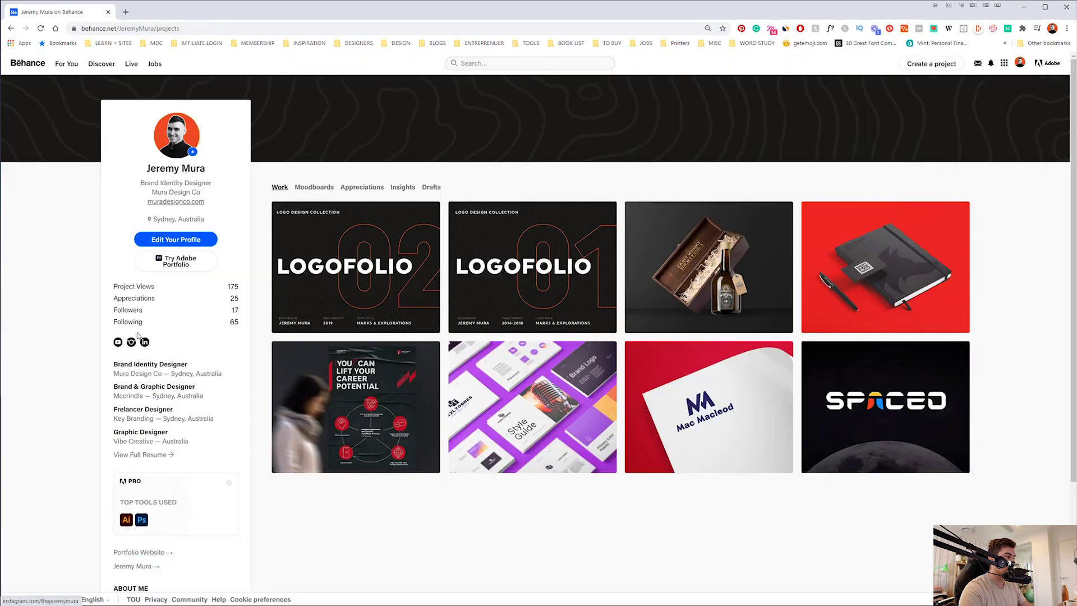
key(alt+Tab)
Check the dimensions of the narrower LOGOFOLIO 01 thumbnail artboard and compare it with the full-width cover below.
scroll(460, 144, up, 1)
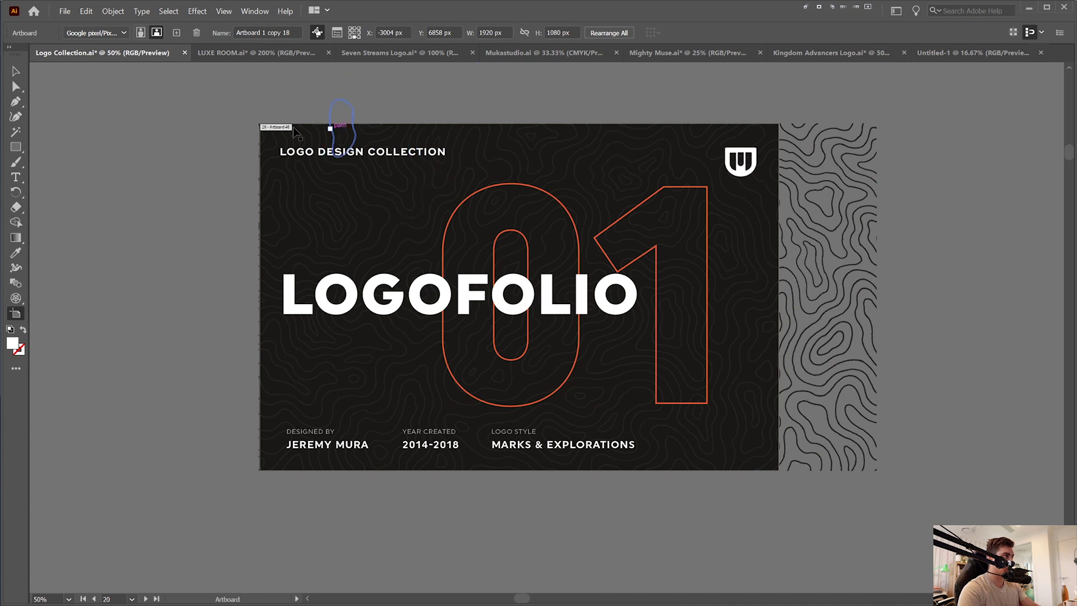
key(shift+o)
click(267, 128)
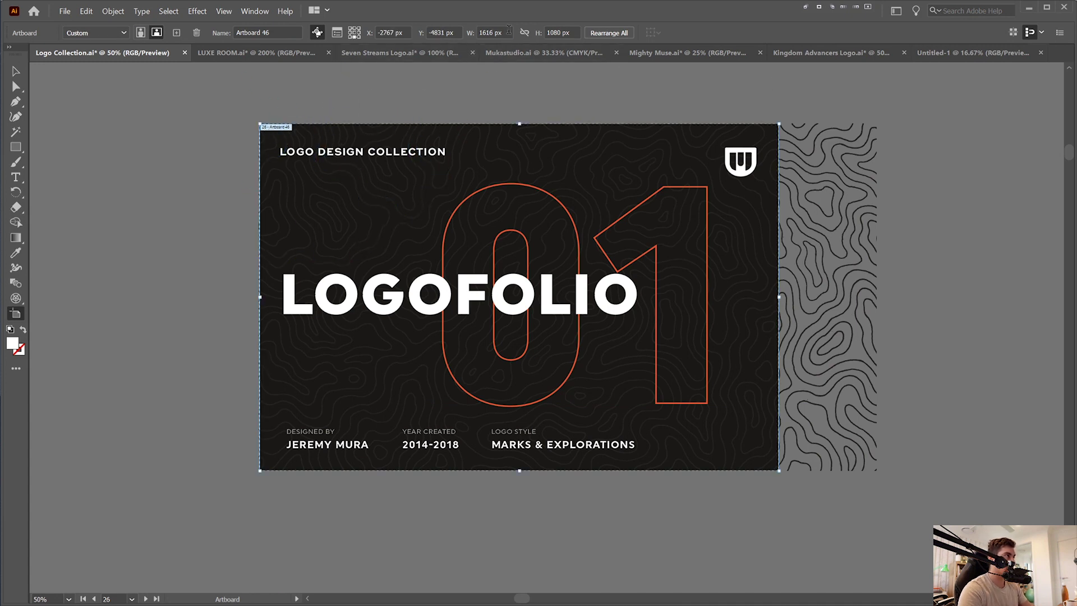
drag(509, 31, 471, 29)
click(861, 90)
scroll(850, 126, down, 3)
scroll(496, 308, up, 3)
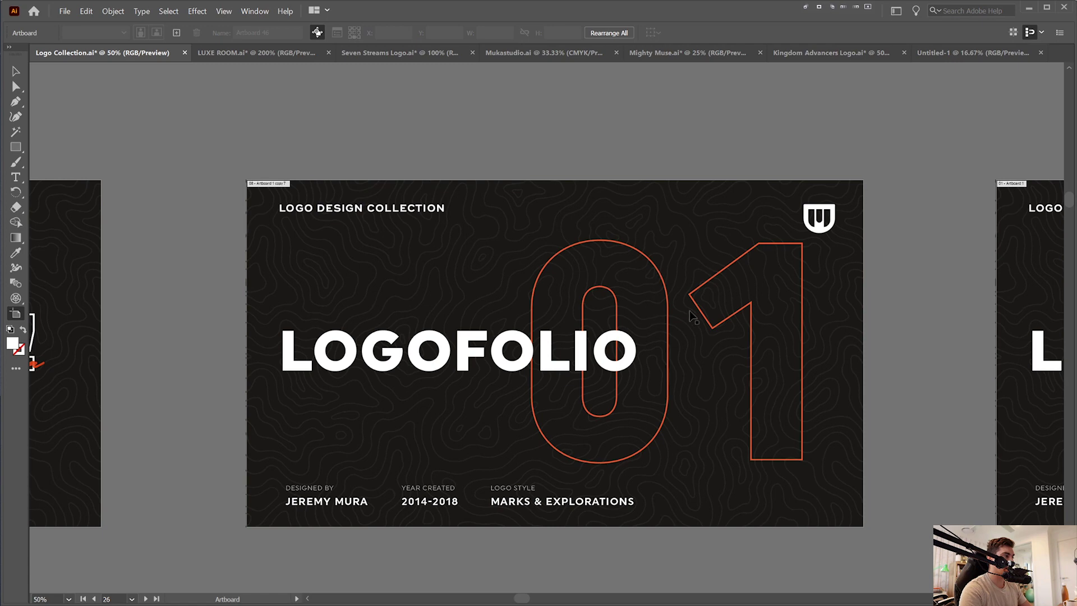
Duplicate the narrower LOGOFOLIO 01 thumbnail artboard with its artwork into the empty space below the full-width LOGOFOLIO 01 cover.
scroll(610, 200, down, 1)
scroll(596, 356, down, 3)
key(v)
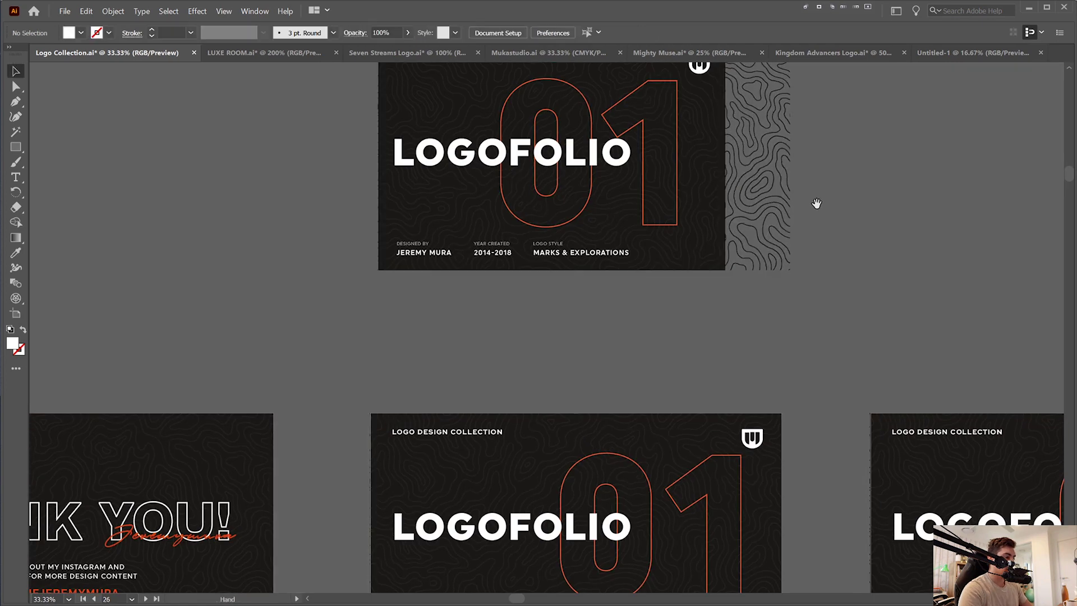
key(shift+o)
scroll(652, 156, down, 4)
drag(441, 118, 389, 421)
key(v)
Delete the topographic line pattern from the duplicated thumbnail and lock its dark background rectangle.
click(483, 394)
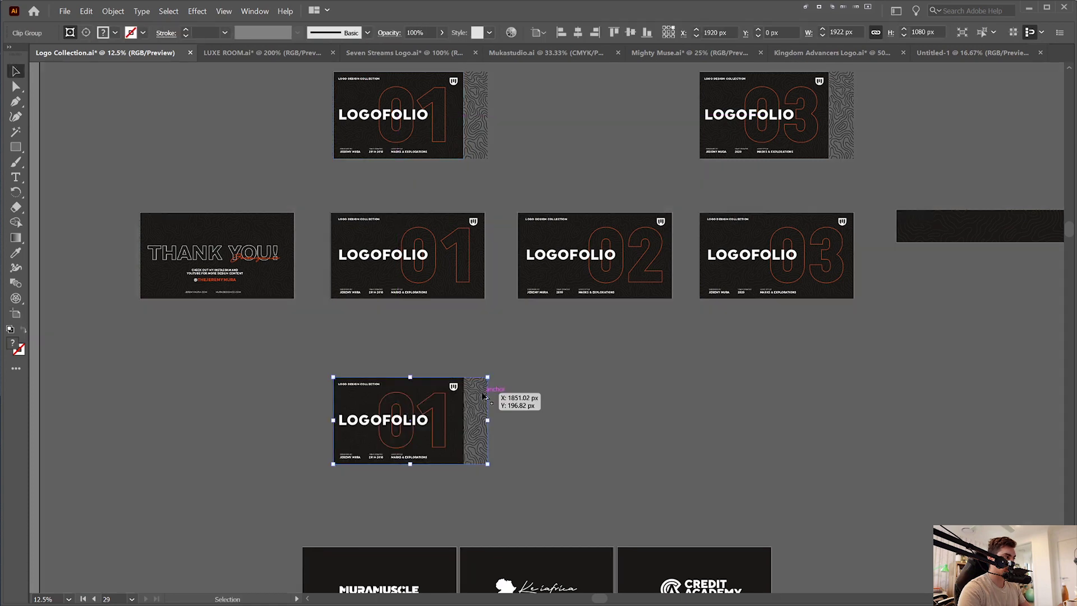
scroll(483, 392, up, 1)
key(Delete)
drag(539, 363, 646, 279)
scroll(536, 363, up, 2)
click(561, 331)
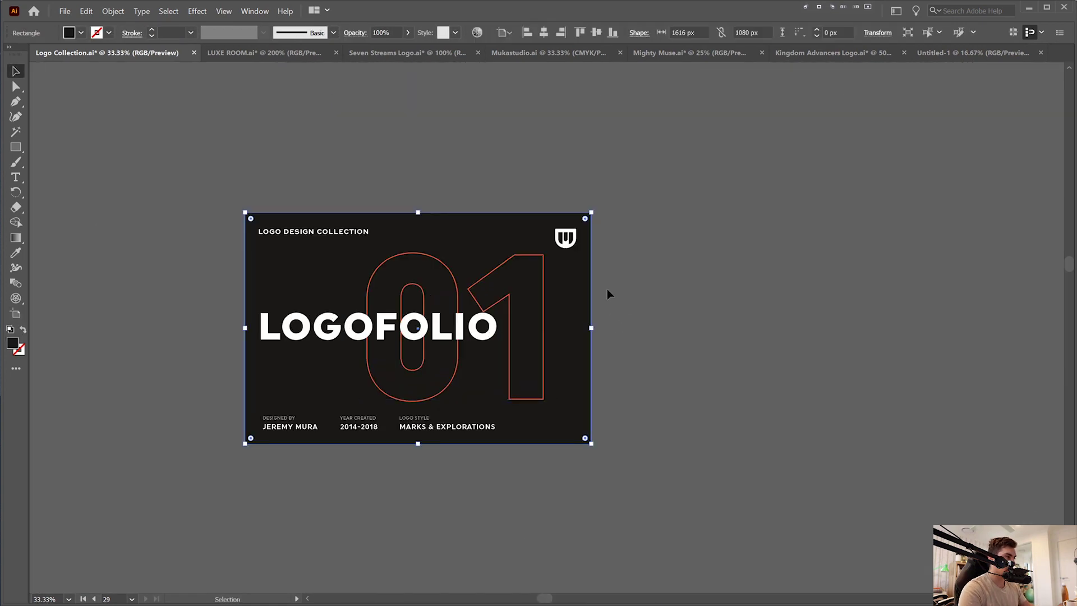
key(ctrl+2)
Move the outlined 01 off the artboard to its right and the row of credits to below the artboard.
drag(531, 308, 877, 312)
click(292, 426)
drag(292, 427, 283, 497)
Change the font of the LOGOFOLIO title to Bebas Neue Bold.
scroll(264, 427, up, 2)
key(t)
click(360, 246)
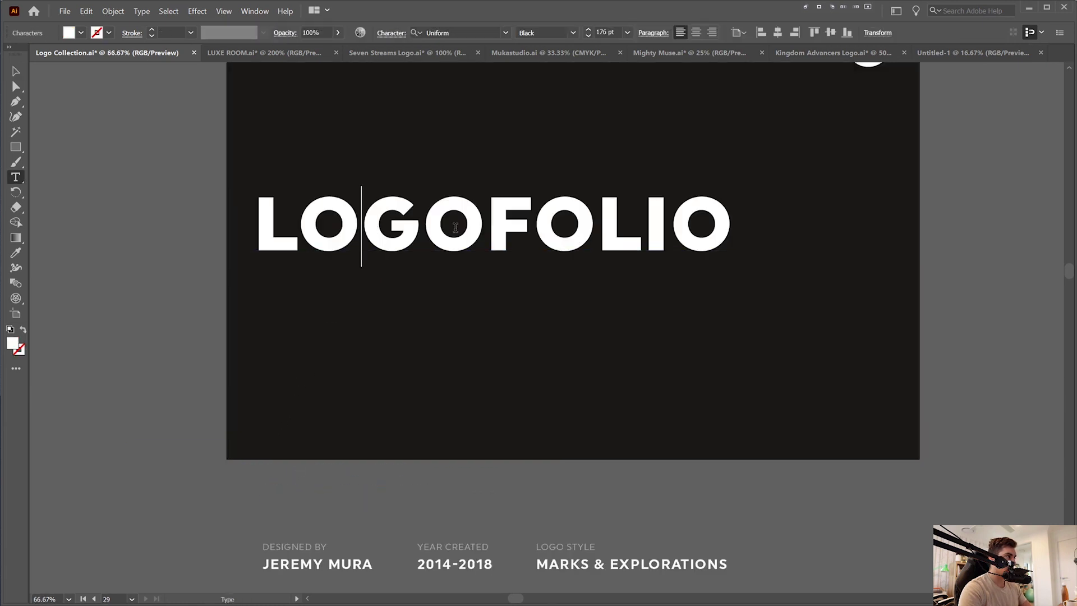
double_click(595, 206)
click(469, 31)
text(Bebas)
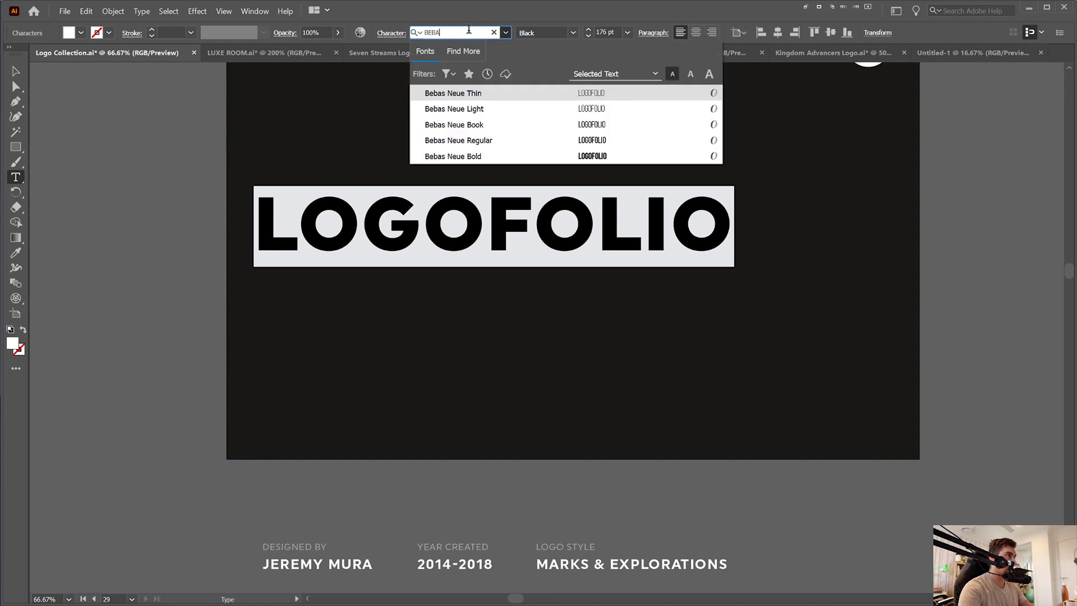
click(466, 153)
Increase the font size of the LOGOFOLIO title to 246 pt.
click(469, 226)
key(ctrl+a)
key(ctrl+shift+period)
key(ctrl+shift+period)
key(ctrl+shift+period)
key(ctrl+shift+period)
key(ctrl+shift+period)
key(ctrl+shift+period)
key(ctrl+shift+period)
key(ctrl+shift+period)
key(ctrl+shift+period)
key(ctrl+shift+period)
key(ctrl+shift+period)
key(ctrl+shift+period)
key(ctrl+shift+period)
key(ctrl+shift+period)
key(ctrl+shift+period)
key(ctrl+shift+period)
key(ctrl+shift+period)
key(ctrl+shift+period)
key(ctrl+shift+period)
key(ctrl+shift+period)
key(Escape)
Scale the LOGOFOLIO title up further to about 323.5 pt, keeping it near the artboard's left margin.
scroll(432, 189, up, 2)
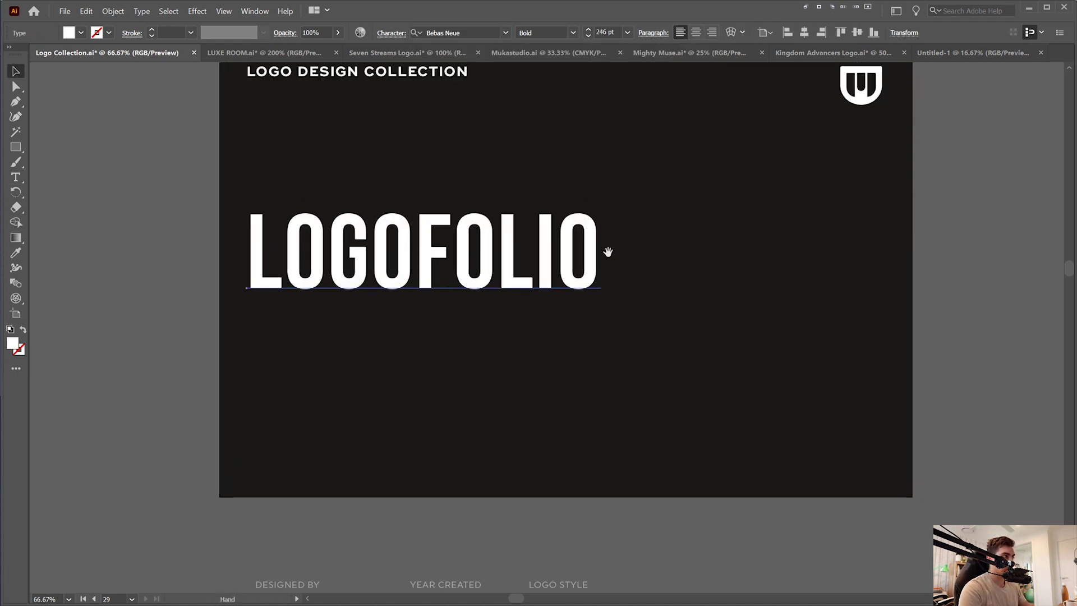
drag(601, 253, 627, 258)
click(630, 175)
drag(630, 175, 652, 250)
Match LOGO DESIGN COLLECTION to the title's Bebas Neue style with the Eyedropper and scale it to about 65 pt above the title.
click(393, 146)
key(i)
click(501, 341)
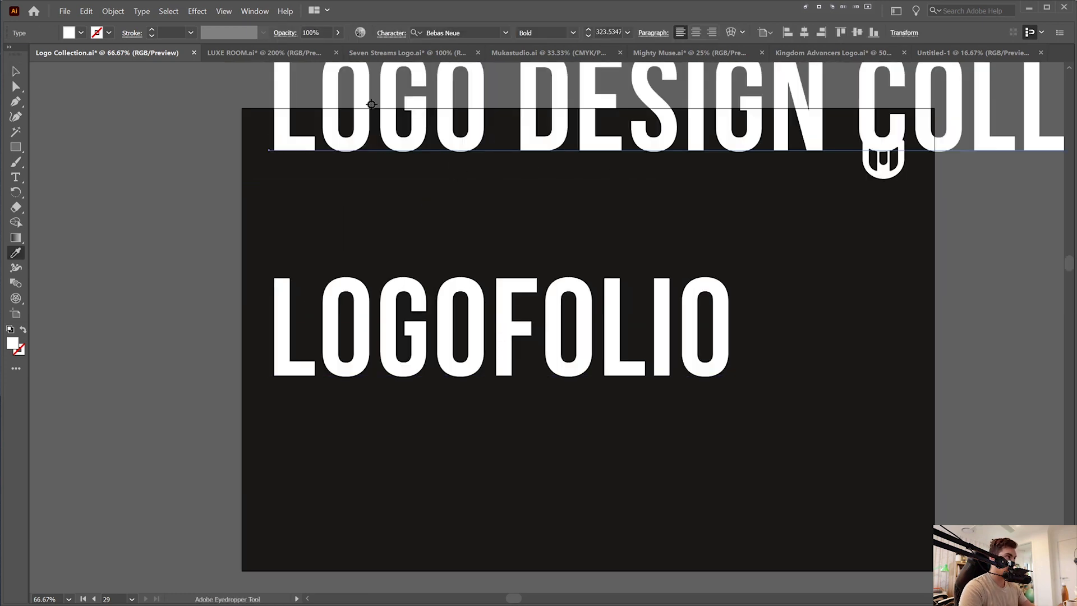
key(t)
key(v)
drag(694, 145, 506, 198)
scroll(516, 193, down, 1)
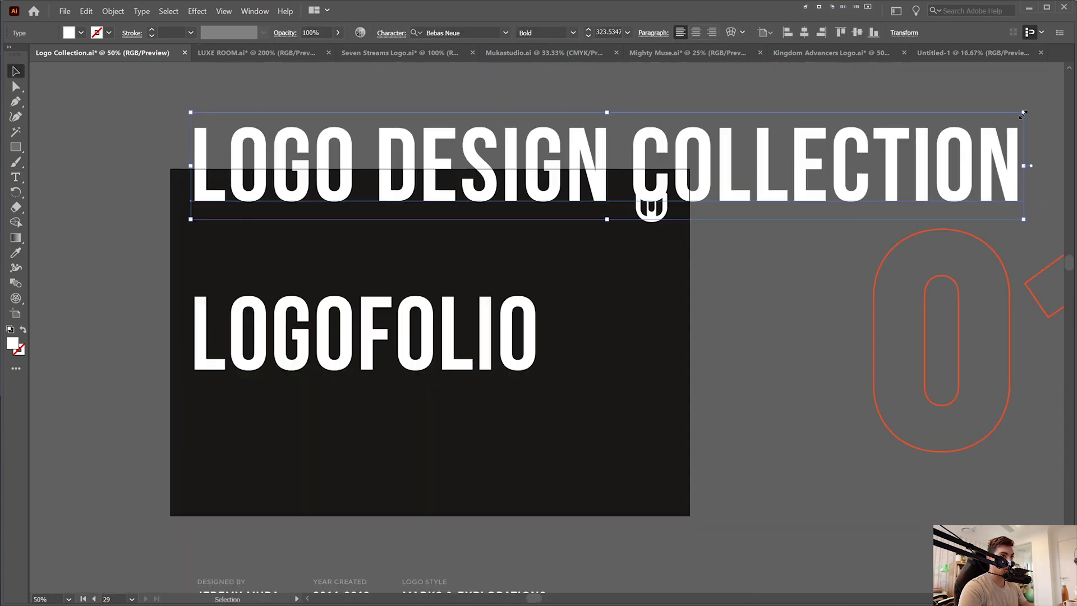
drag(1024, 114, 359, 200)
key(ctrl+shift+a)
Try replacing COLLECTION with 2020 in the heading above the title, and undo it.
key(t)
drag(271, 205, 392, 205)
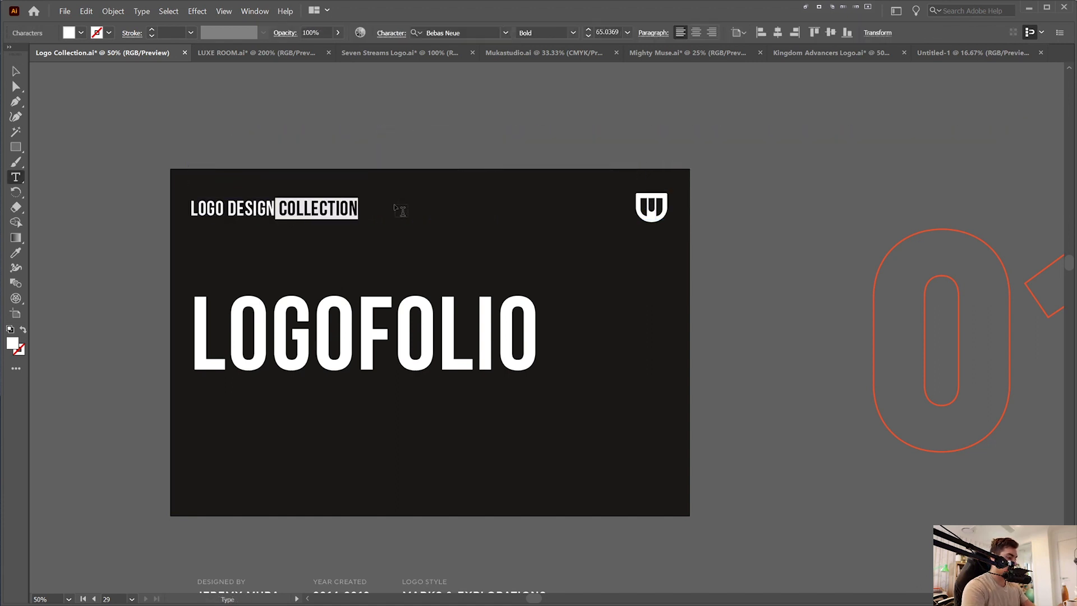
text(2020)
key(Escape)
key(ctrl+z)
key(ctrl+z)
Duplicate the LOGO DESIGN COLLECTION heading to the artboard's lower left corner and scale the copy down to about 26 pt.
drag(356, 207, 288, 431)
drag(322, 426, 533, 296)
scroll(511, 319, up, 2)
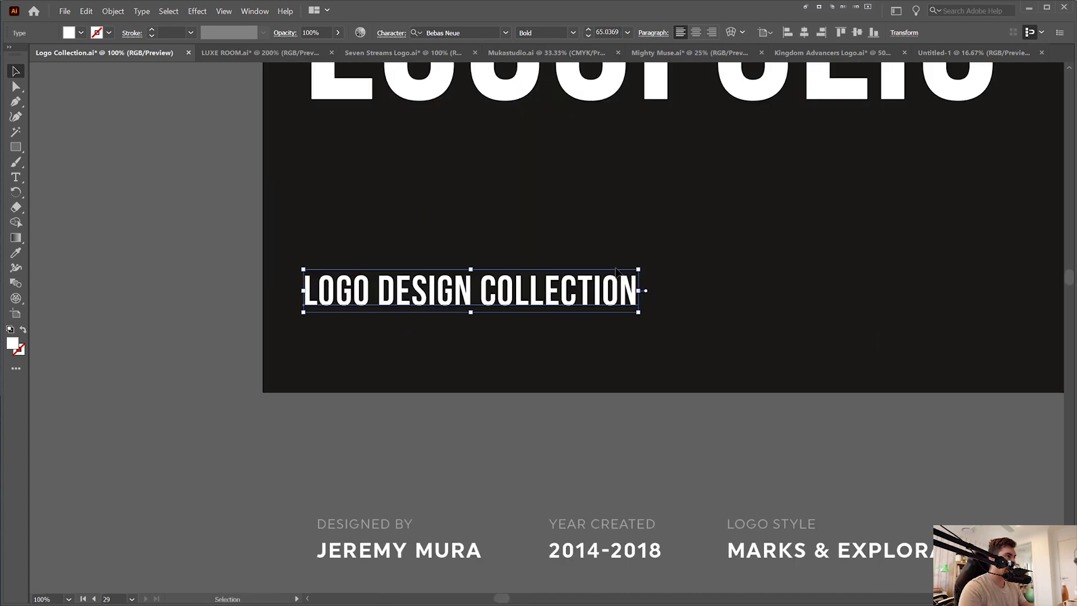
scroll(629, 272, up, 1)
shift+drag(642, 268, 438, 310)
drag(241, 320, 409, 228)
Make the small copied line grey and replace its text with DESIGNED BY and the designer's first name.
click(623, 235)
key(t)
triple_click(424, 227)
key(BackSpace)
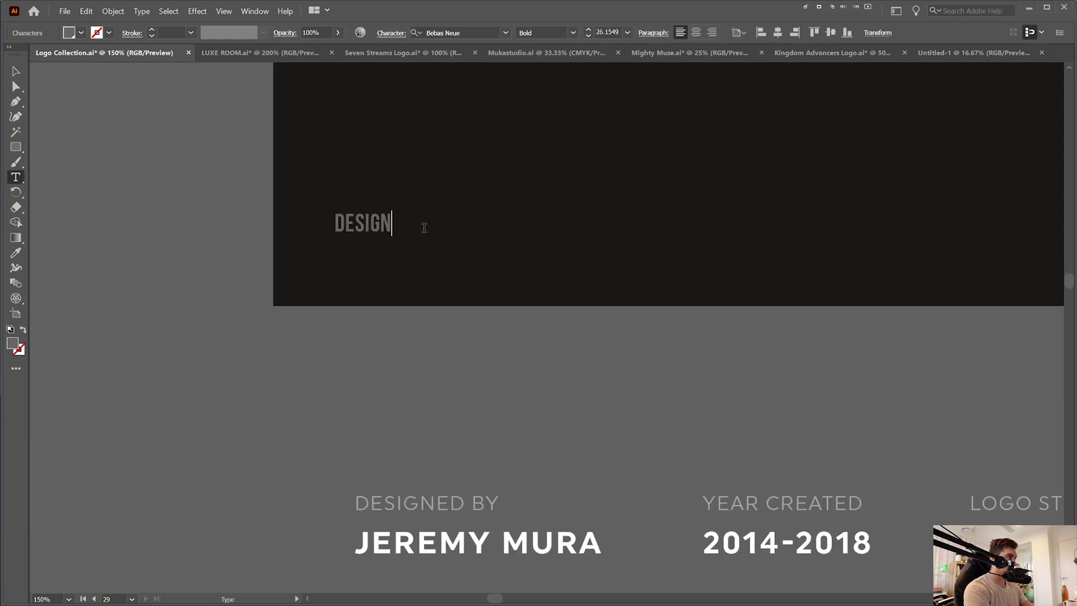
text(DESIGNED BY JEREMY)
key(Escape)
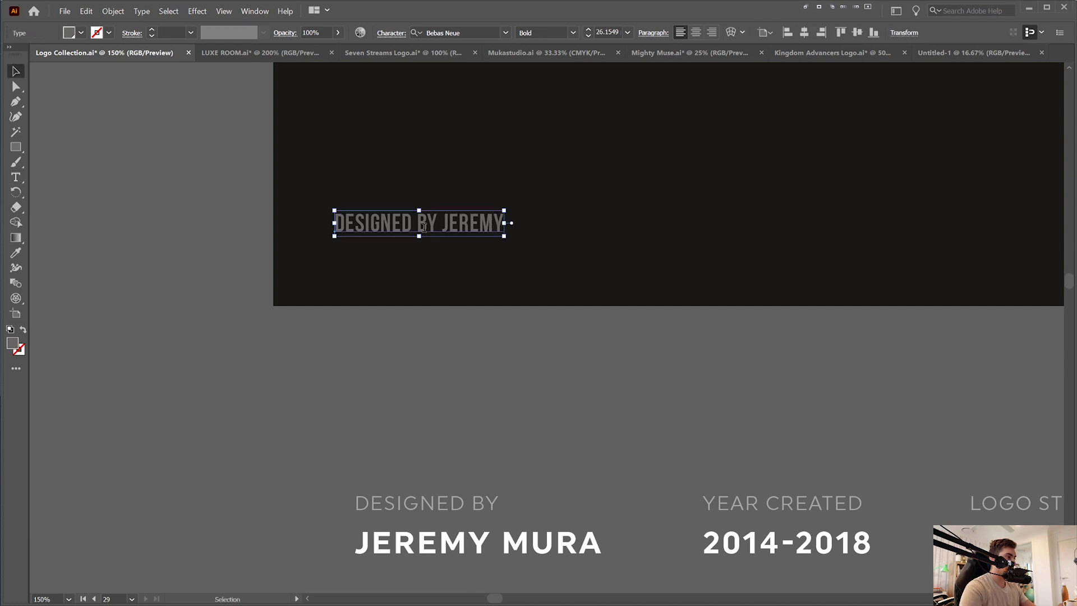
Split the credit into a grey DESIGNED BY label and a separate white line below it with the designer's full name.
scroll(420, 289, up, 1)
drag(421, 289, 522, 272)
key(t)
key(BackSpace)
key(Escape)
scroll(443, 310, up, 1)
click(440, 305)
key(t)
drag(431, 294, 241, 308)
key(BackSpace)
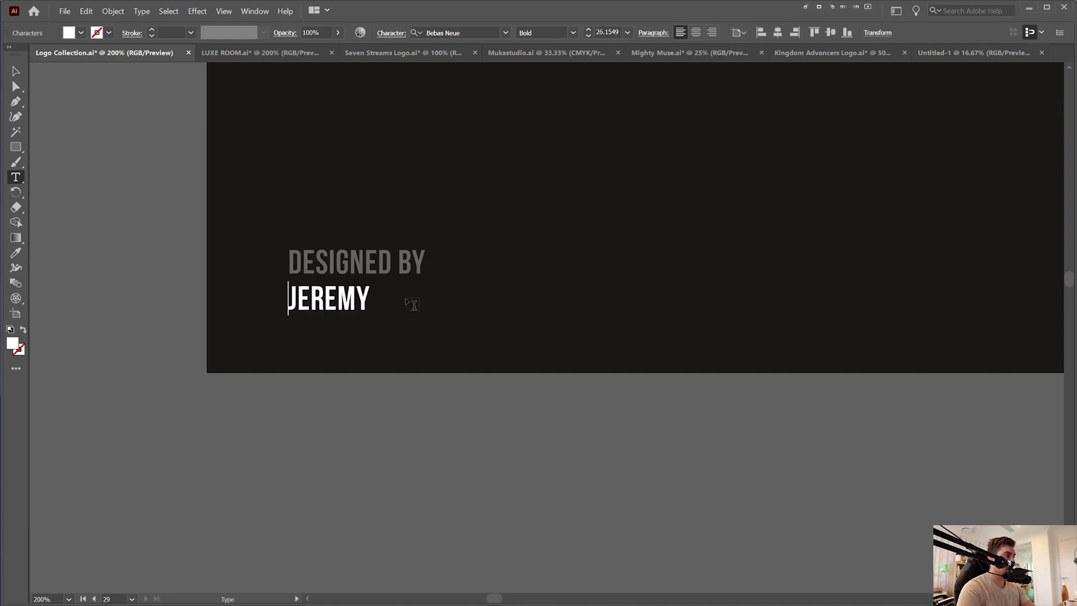
click(371, 294)
text(MURA)
Increase the font size of the designer's name to about 46 pt.
key(ctrl+a)
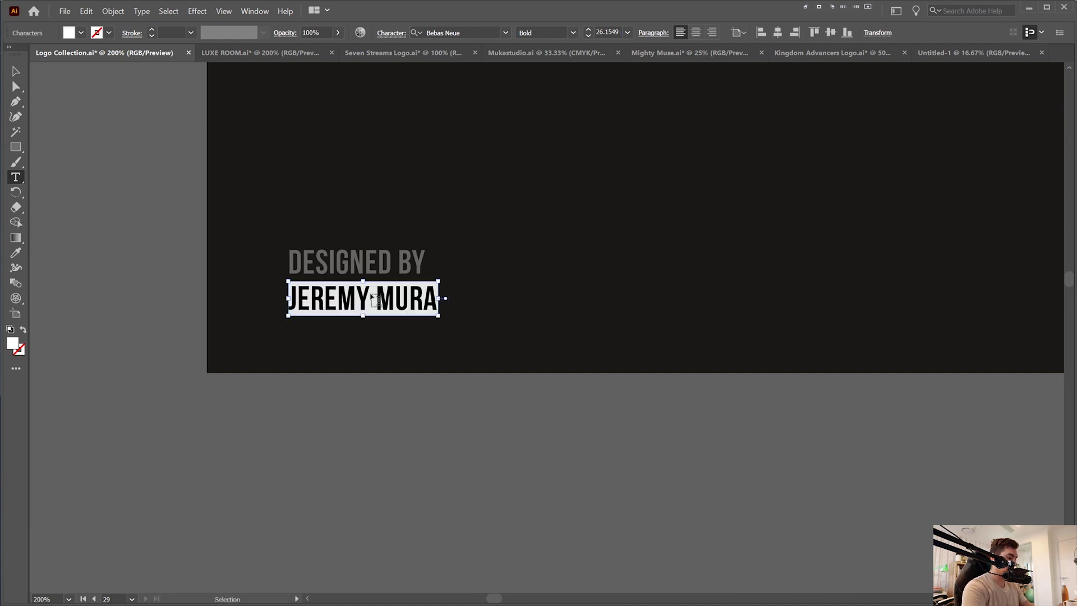
scroll(373, 297, up, 2)
click(244, 286)
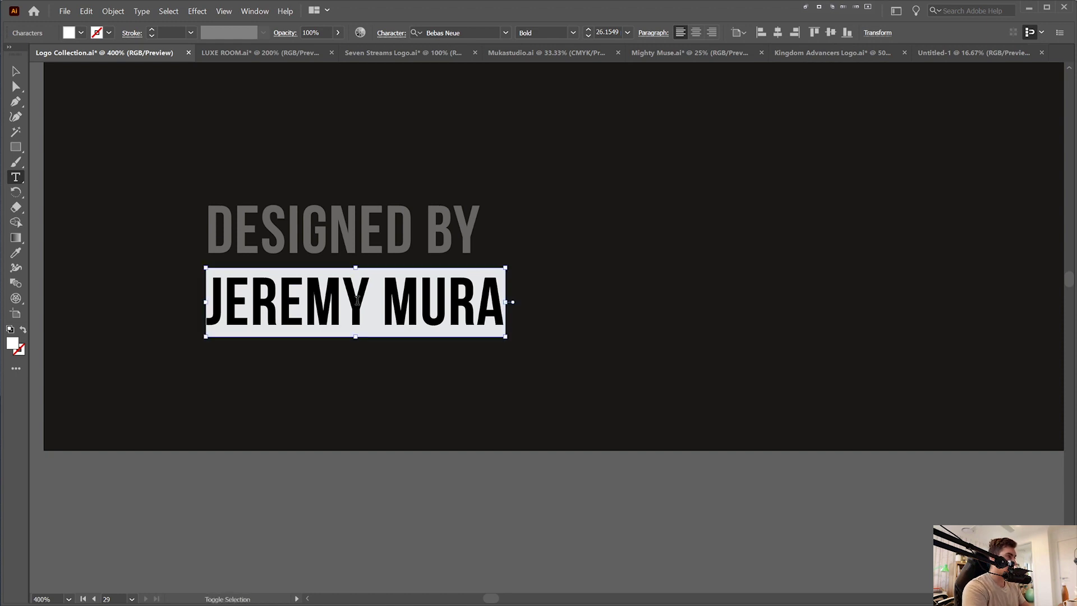
key(ctrl+shift+period)
key(ctrl+shift+period)
key(ctrl+shift+period)
key(ctrl+shift+period)
key(ctrl+shift+period)
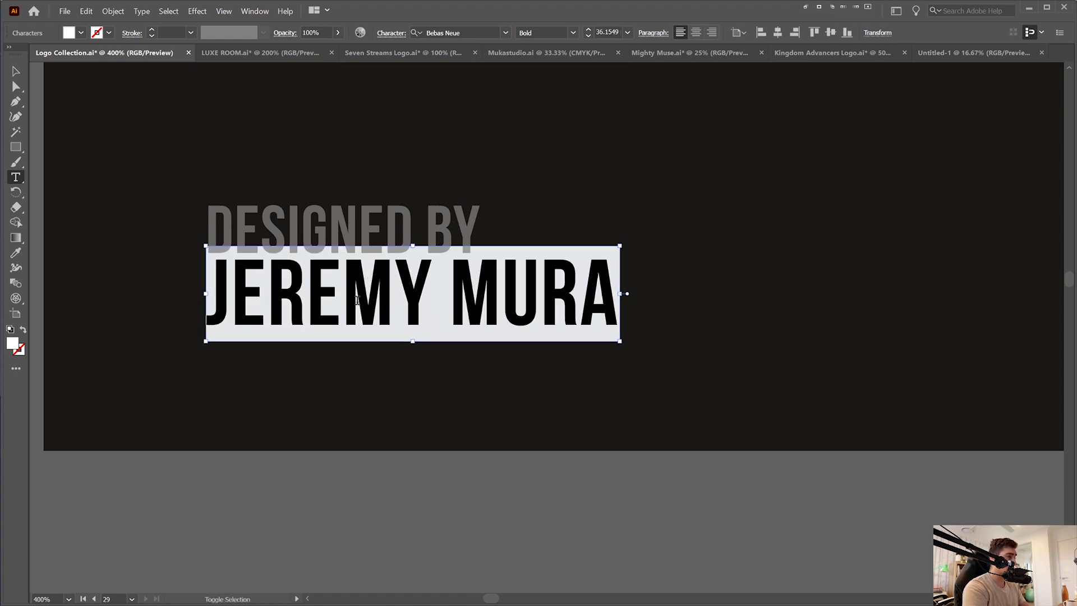
key(ctrl+shift+period)
key(ctrl+shift+period)
key(ctrl+shift+period)
key(ctrl+shift+period)
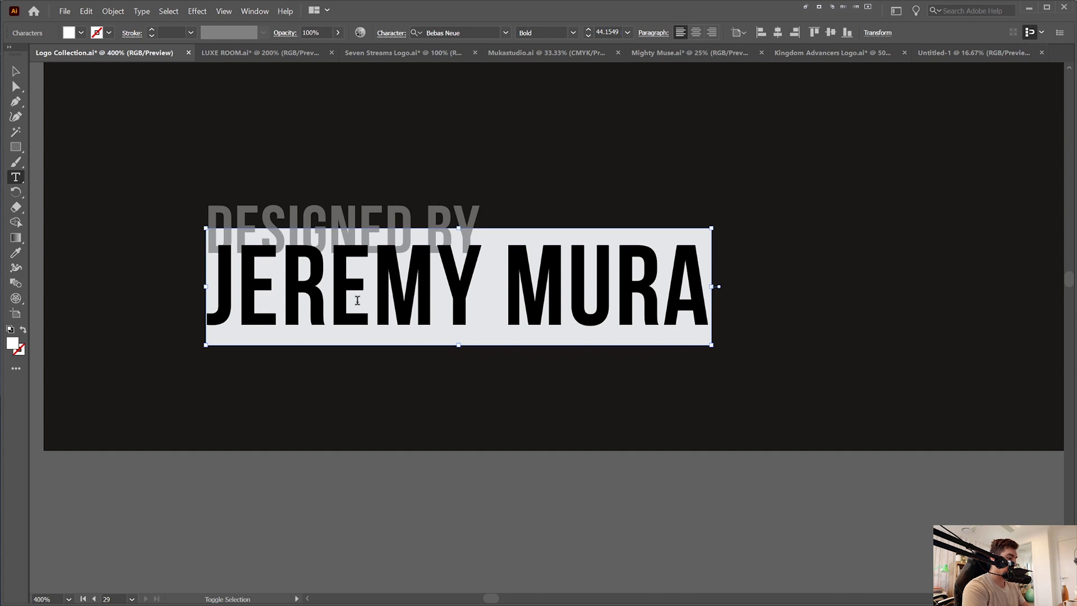
key(ctrl+shift+period)
key(Escape)
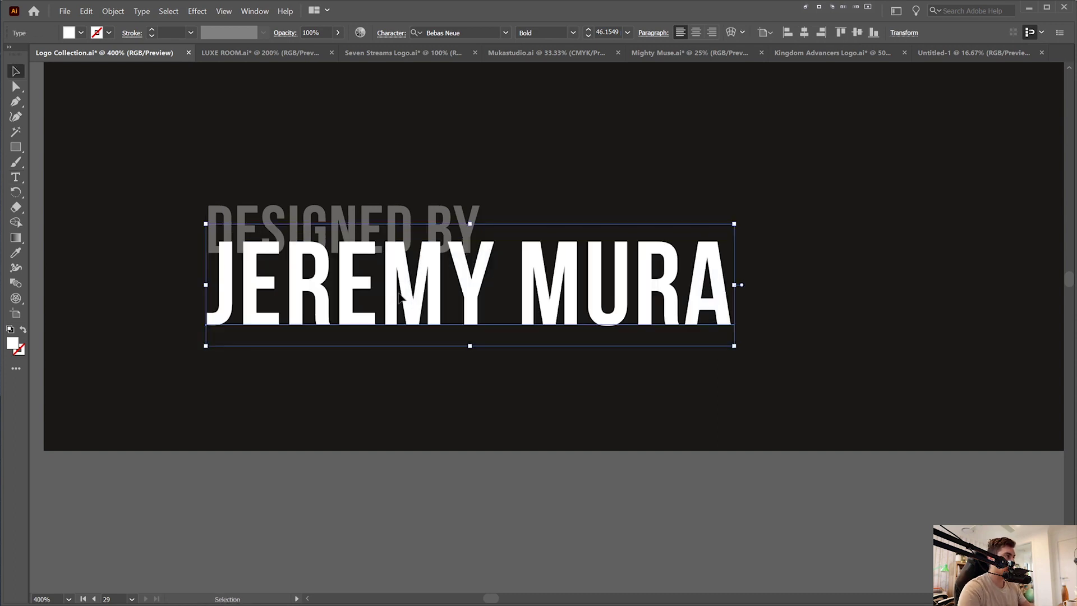
Move the designer's name straight down so that it clears the DESIGNED BY label.
drag(418, 287, 418, 329)
click(535, 193)
drag(580, 213, 522, 207)
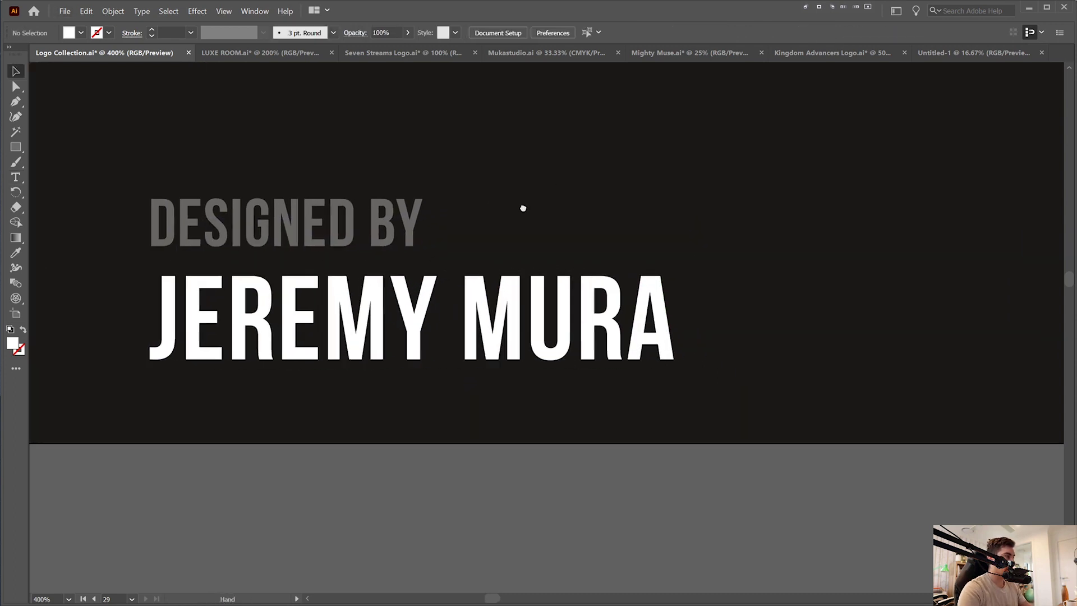
scroll(624, 140, down, 1)
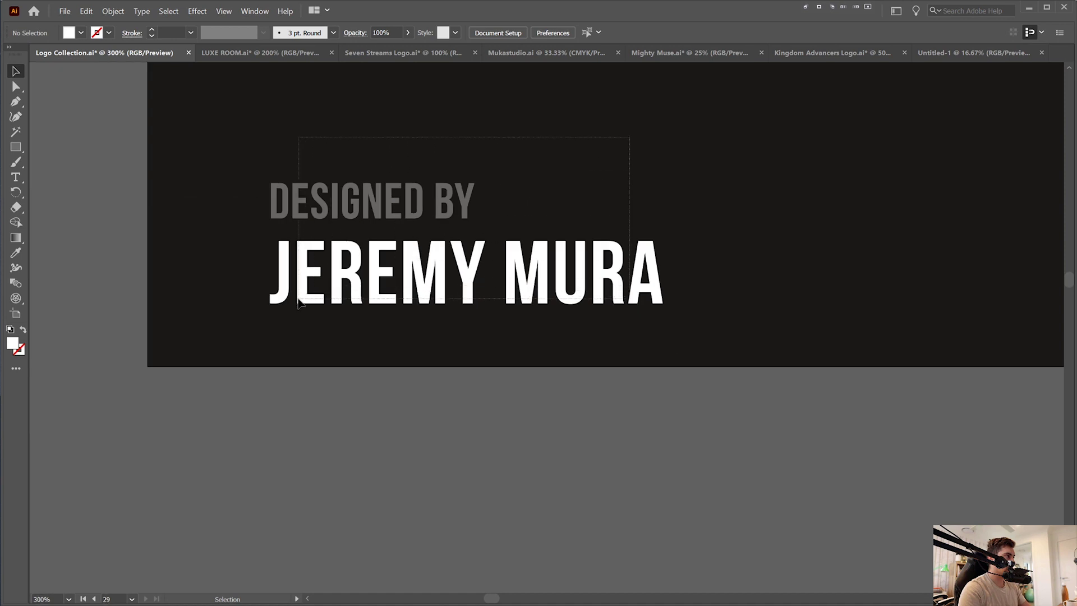
Duplicate the DESIGNED BY label and name pair twice to the right to form an evenly spaced row of three credits.
drag(299, 299, 296, 301)
drag(676, 160, 541, 222)
scroll(541, 222, down, 1)
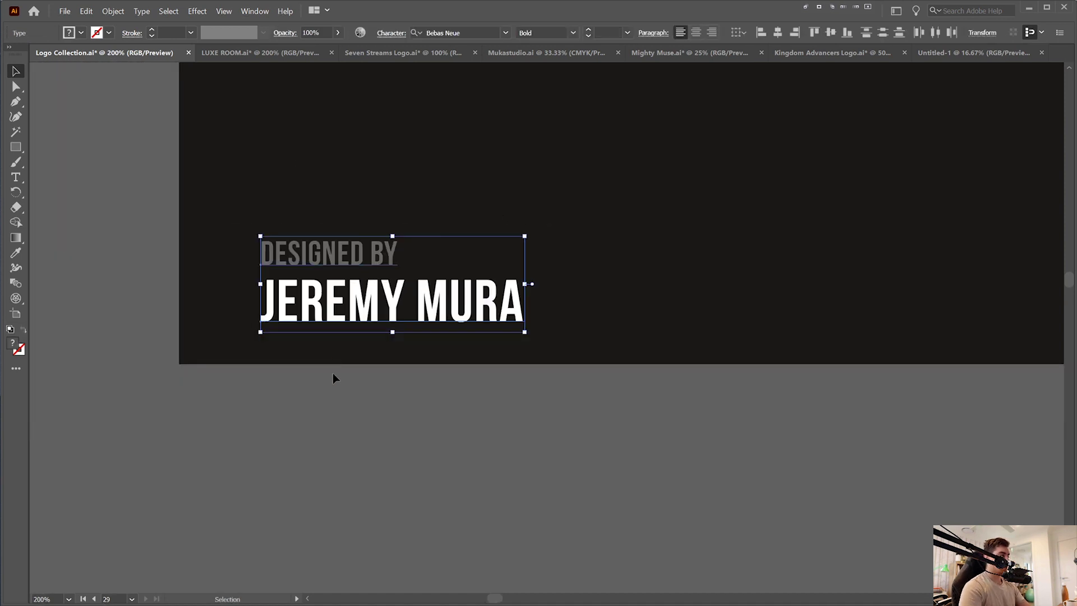
drag(474, 201, 454, 226)
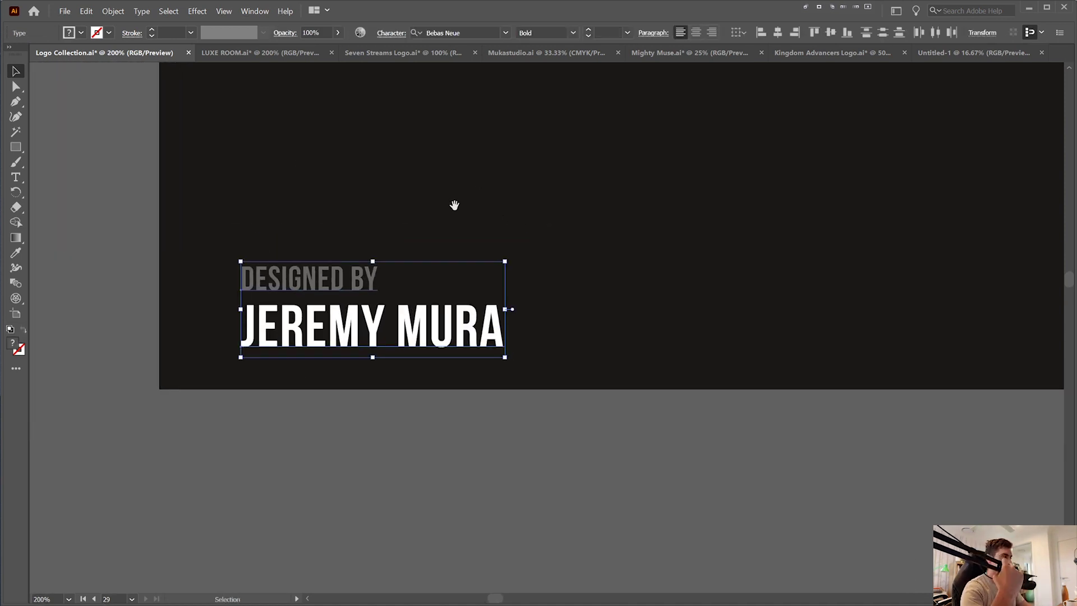
drag(339, 292, 665, 295)
drag(844, 221, 548, 221)
key(ctrl+d)
scroll(559, 226, down, 2)
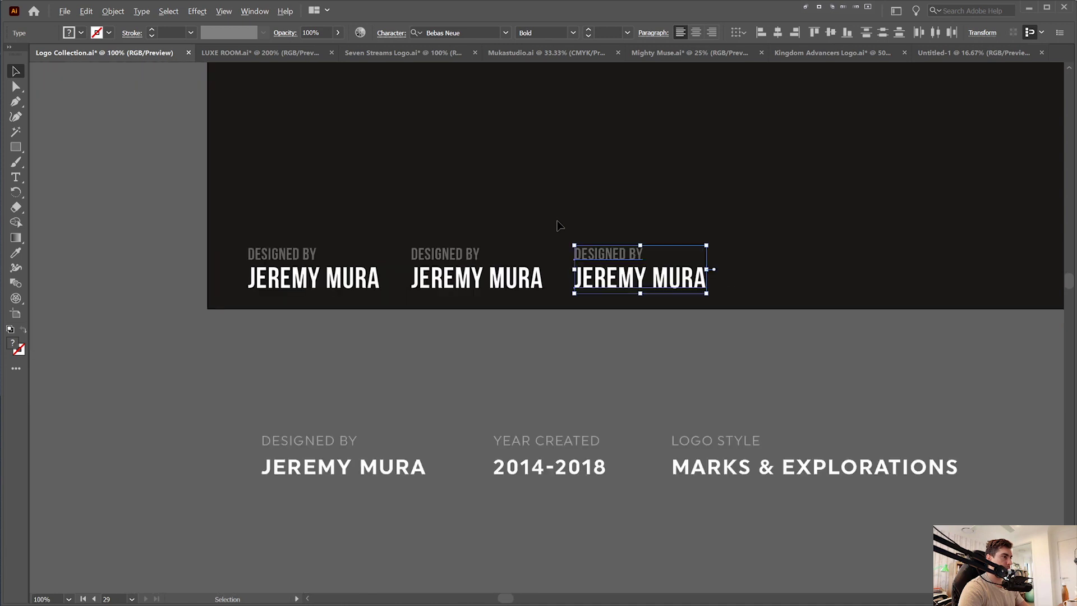
Change the second credit's label to DATE and its text to 2020.
scroll(452, 262, up, 3)
double_click(420, 244)
key(ctrl+a)
text(YEAR C)
key(BackSpace)
key(BackSpace)
key(BackSpace)
key(BackSpace)
key(BackSpace)
key(BackSpace)
text(DATE)
click(548, 319)
key(ctrl+a)
text(2020)
key(Escape)
Move the third credit pair left, closer to the DATE credit.
scroll(567, 320, down, 1)
drag(567, 320, 586, 170)
scroll(586, 170, down, 1)
drag(624, 250, 519, 250)
scroll(609, 204, up, 1)
click(610, 205)
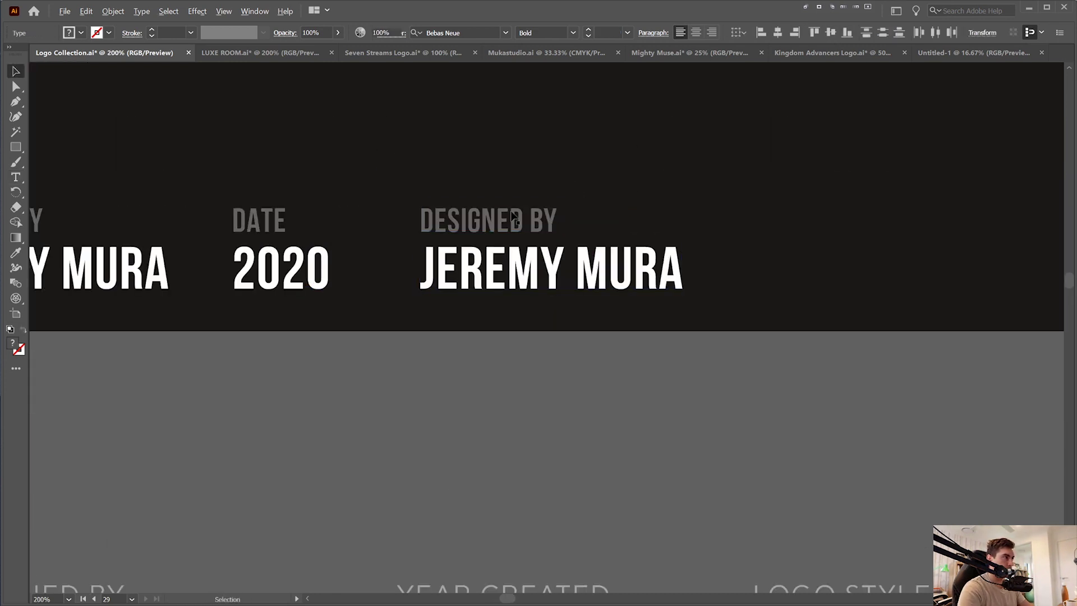
Change the third credit's label to STYLE and its text to LOGO MARKS.
double_click(483, 222)
key(ctrl+a)
text(STYLWE)
key(BackSpace)
key(BackSpace)
click(501, 265)
key(ctrl+a)
text(LOGO MARKS)
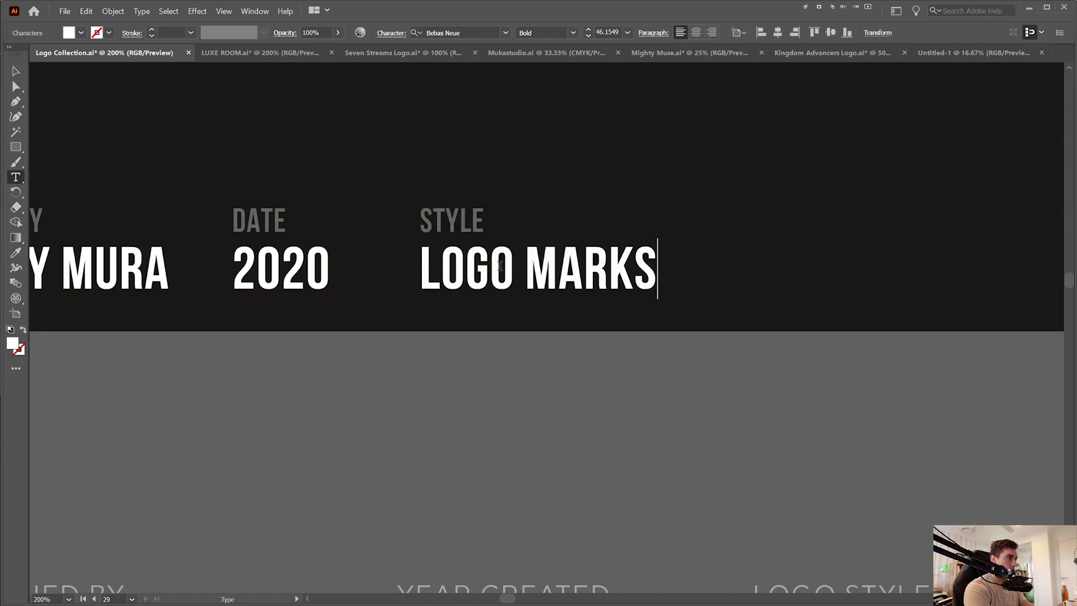
key(Escape)
Try a thin Bebas Neue weight on all three credits, and undo it.
scroll(673, 236, down, 2)
click(711, 147)
scroll(712, 147, down, 1)
drag(711, 147, 541, 370)
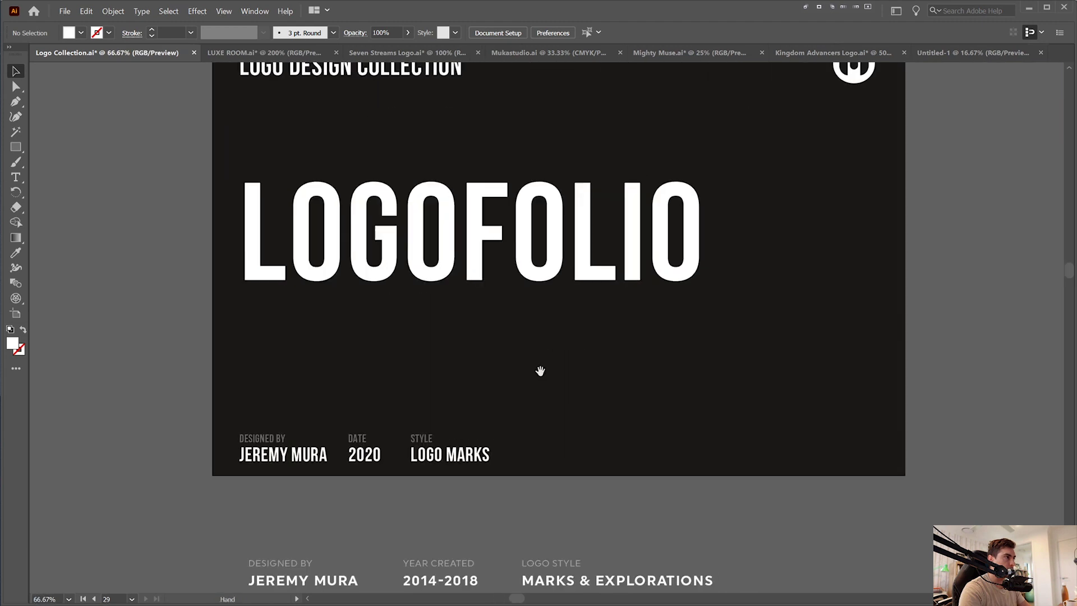
scroll(539, 371, down, 1)
drag(466, 414, 309, 446)
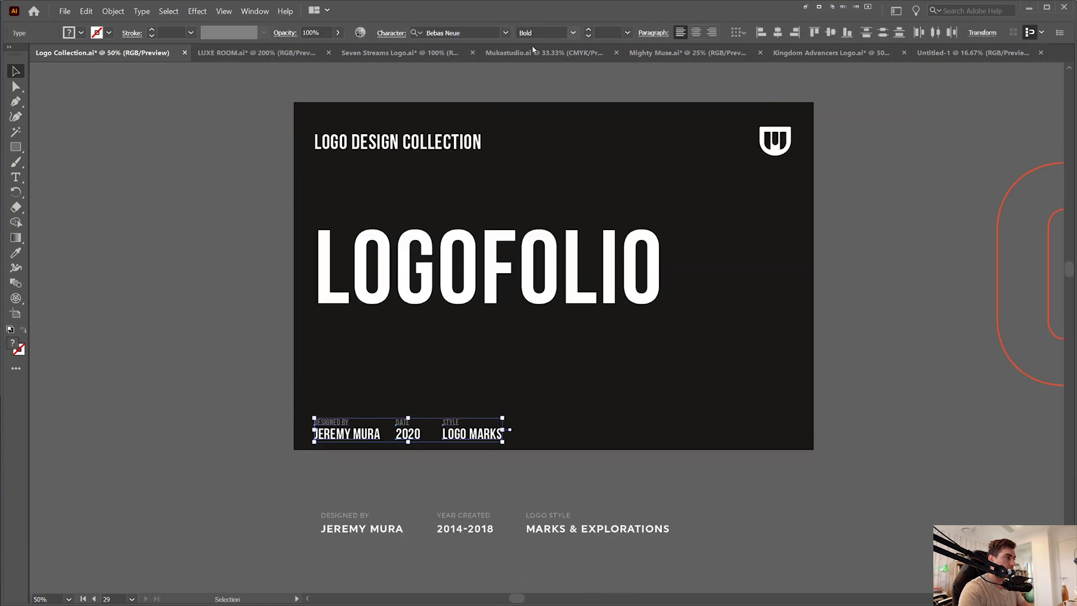
key(ctrl+z)
scroll(377, 418, up, 1)
key(ctrl+z)
key(ctrl+z)
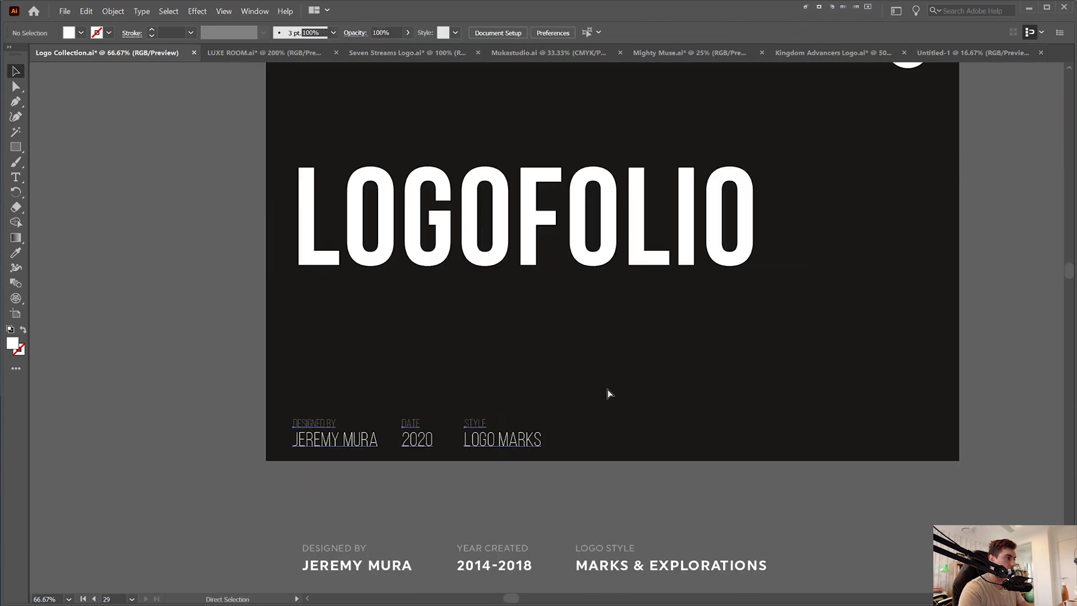
Undo the thin weight on the three credits.
key(ctrl+z)
drag(848, 263, 777, 359)
drag(810, 178, 899, 136)
Move the shield logo to the cover's left margin and shift the LOGO DESIGN COLLECTION text right beside it.
scroll(900, 137, up, 2)
scroll(759, 122, down, 2)
drag(756, 123, 163, 124)
drag(259, 131, 311, 141)
click(353, 112)
scroll(352, 113, up, 4)
scroll(415, 187, down, 2)
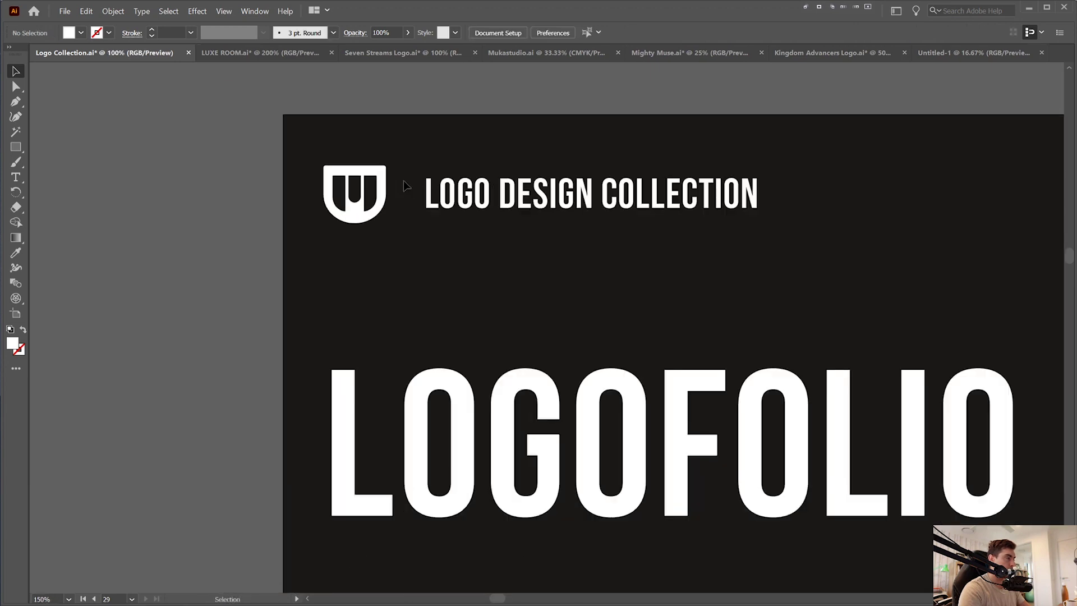
drag(480, 220, 458, 202)
scroll(458, 201, down, 1)
drag(595, 220, 513, 131)
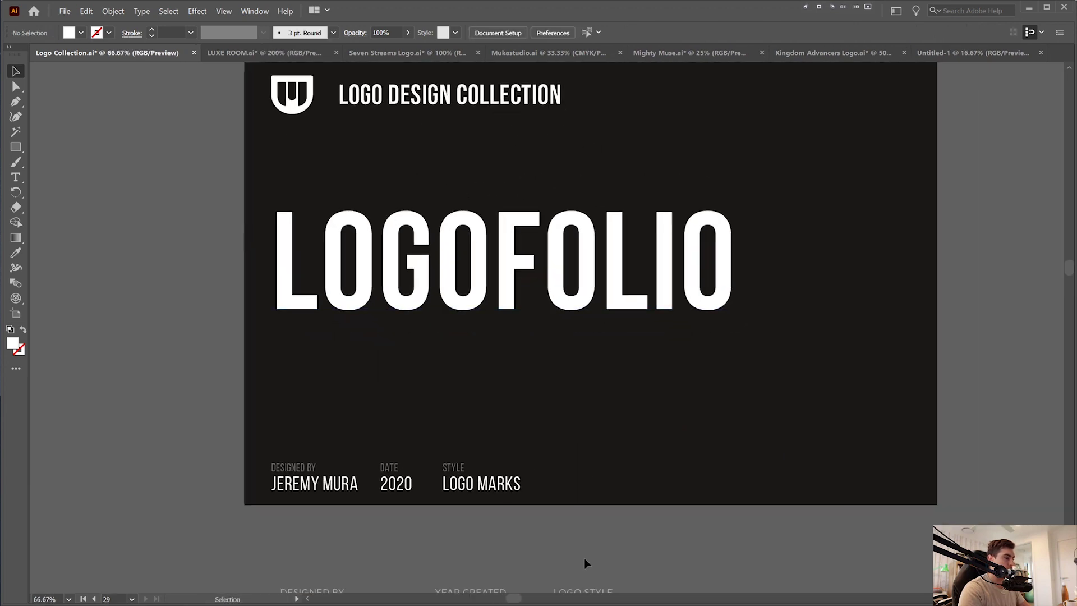
Switch to File Explorer and open the TP03-BITMAP-USE-IN-ILLUSTRATOR folder in 00_DESIGN RESOURCES, Textures, Texture Pack 03.
key(alt+Tab)
scroll(517, 244, up, 6)
click(540, 195)
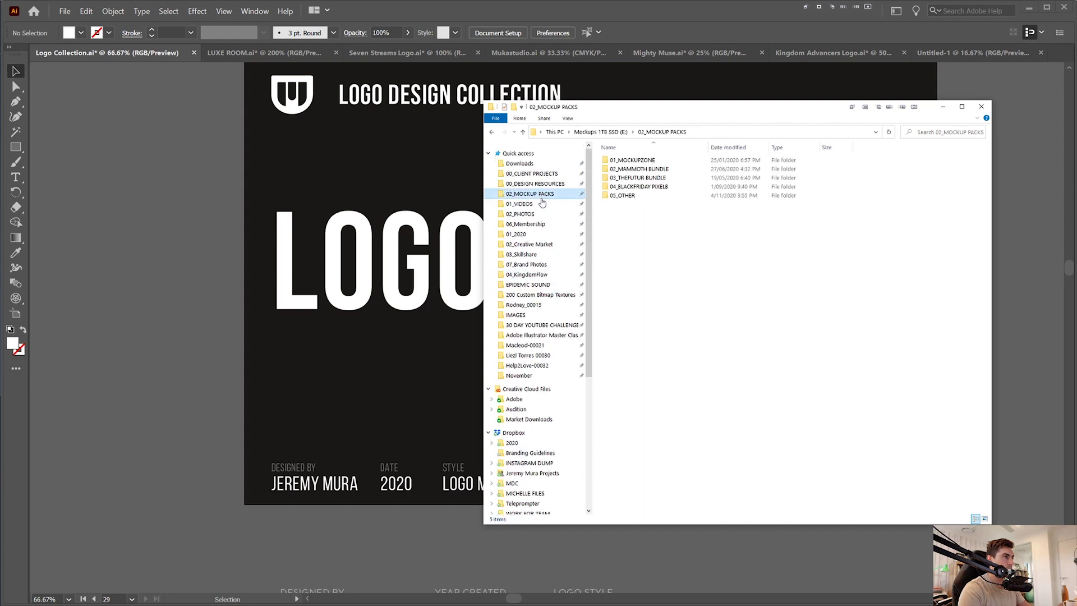
click(538, 183)
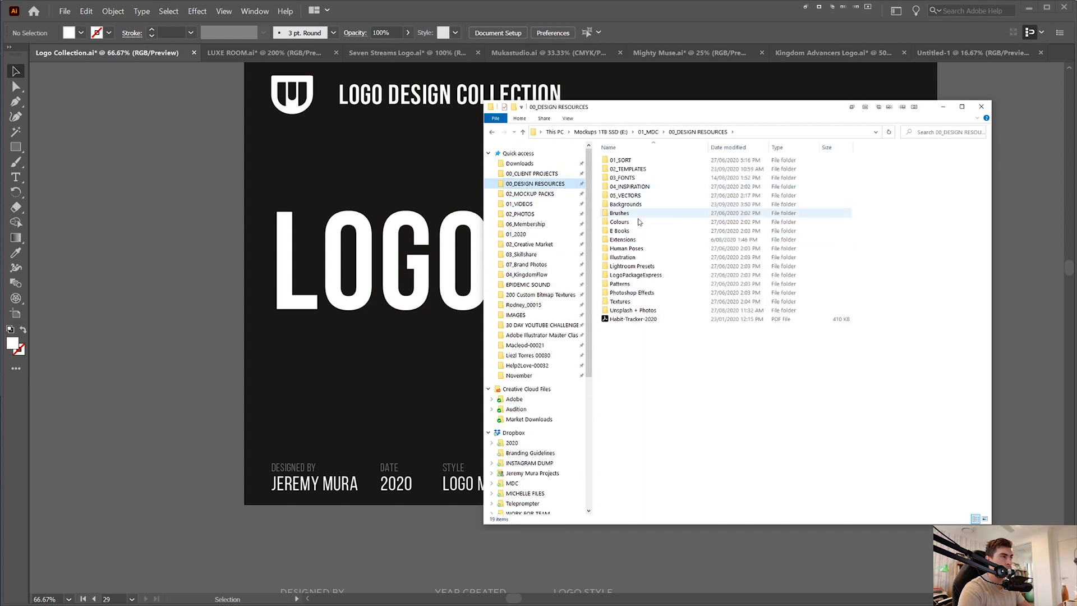
double_click(620, 301)
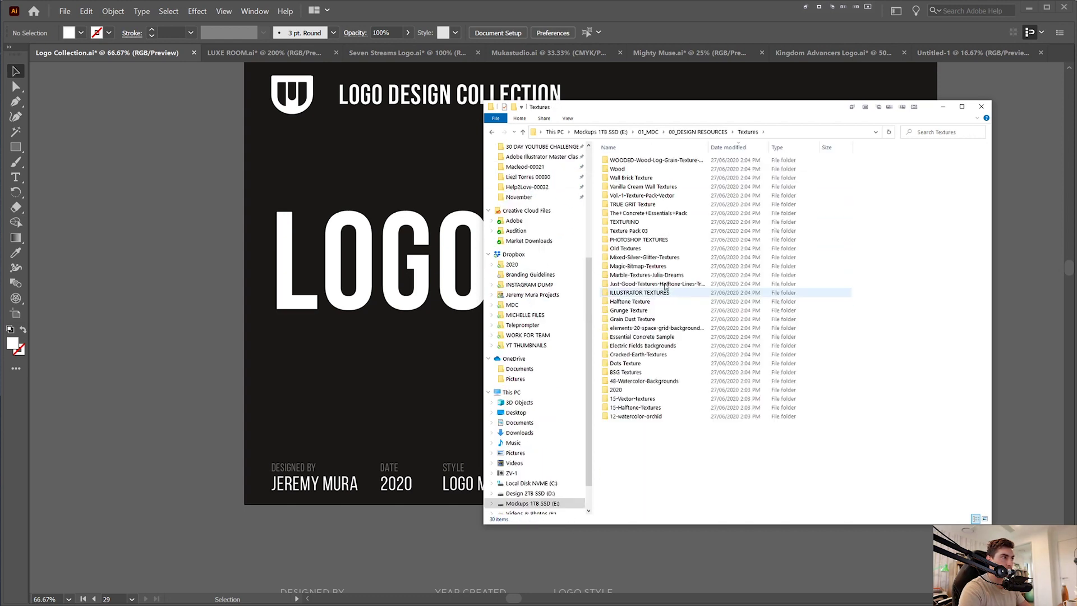
double_click(673, 230)
double_click(656, 161)
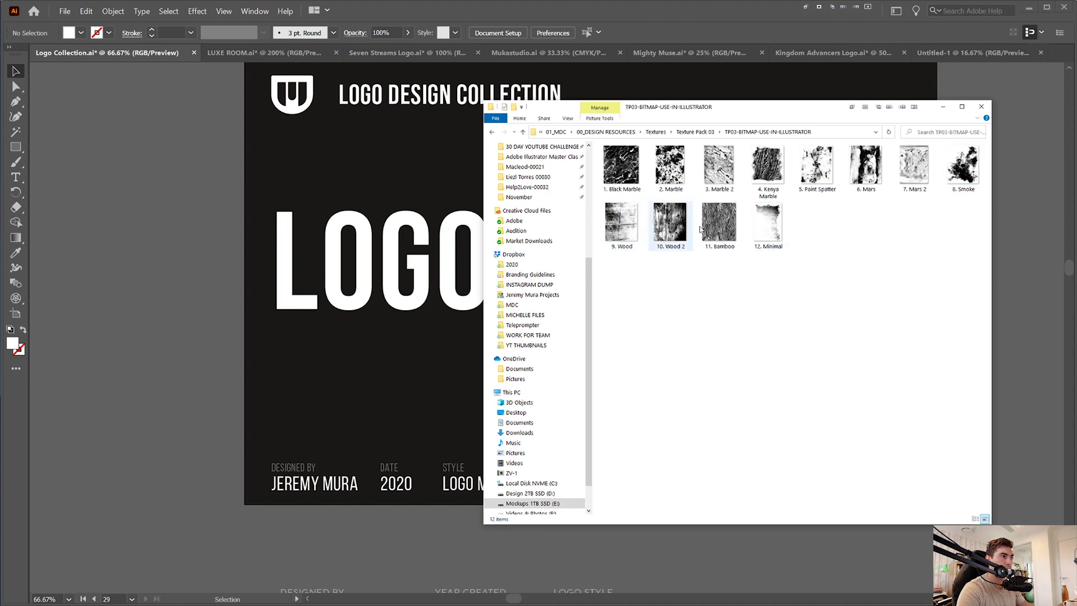
Place the 5. Paint Spatter bitmap in the Illustrator document, turn it to landscape, and enlarge it to cover the whole cover.
click(810, 171)
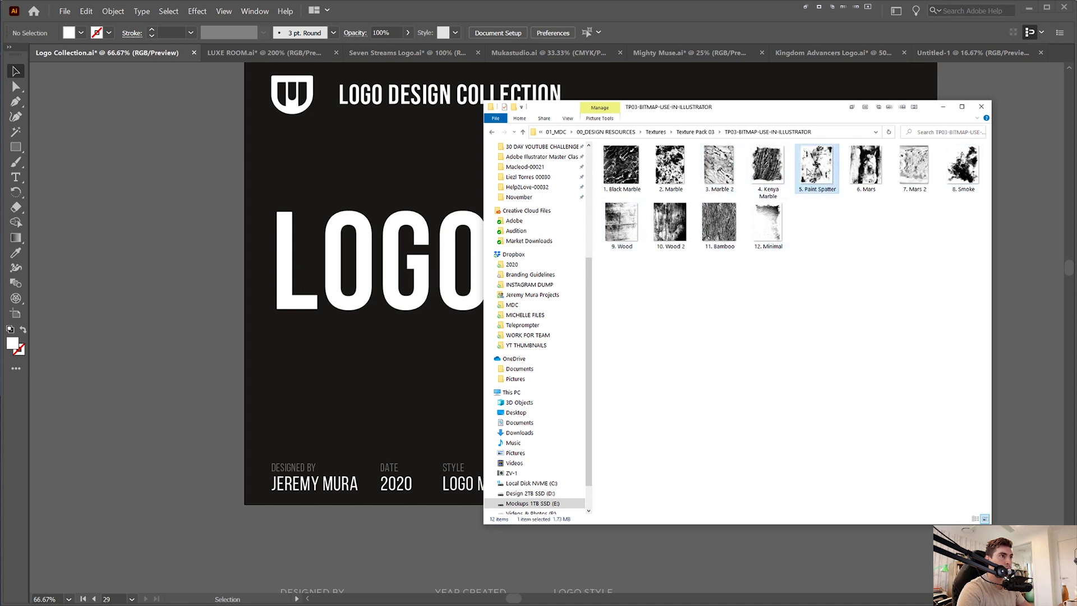
drag(262, 343, 261, 343)
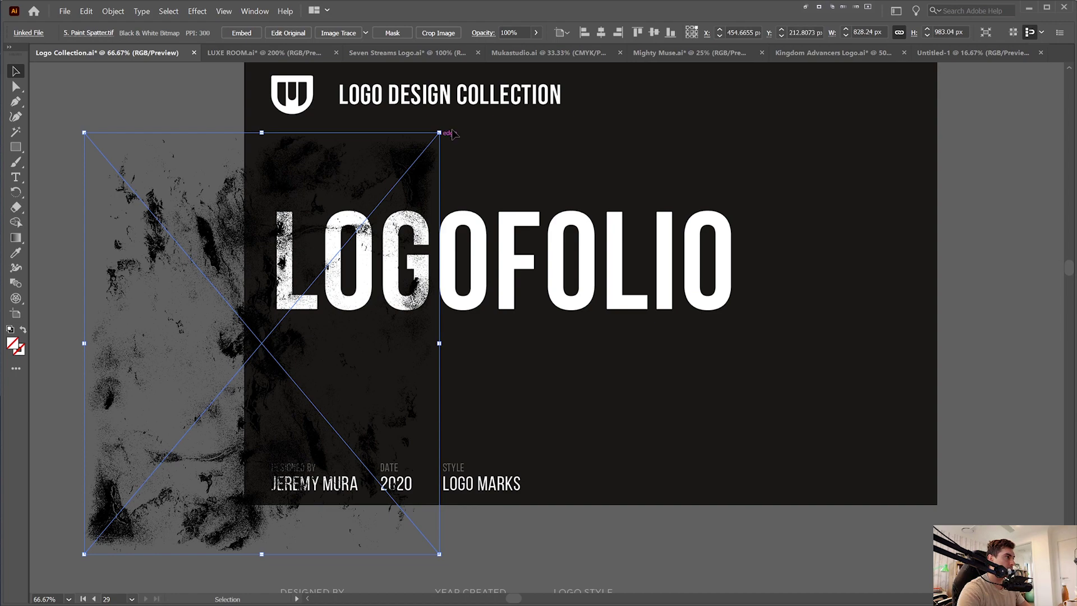
drag(444, 129, 617, 494)
scroll(559, 437, down, 1)
mouse_move(494, 368)
mouse_down()
mouse_move(786, 343)
mouse_move(752, 353)
mouse_up()
mouse_move(607, 440)
mouse_down()
mouse_move(710, 380)
mouse_move(704, 388)
mouse_up()
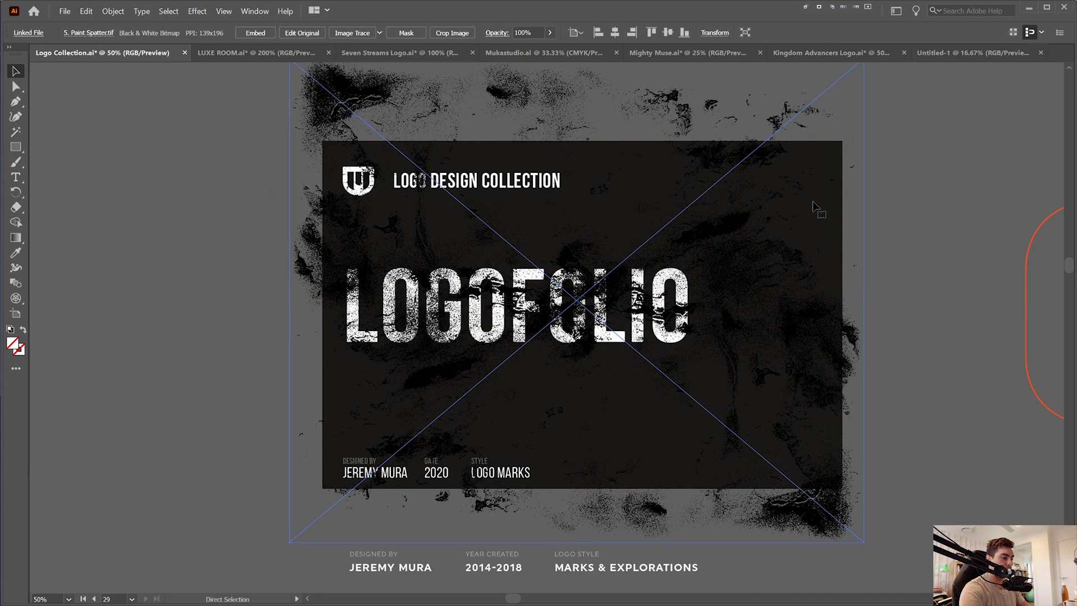
Try sending the spatter texture all the way behind the dark cover background, and undo it.
key(ctrl+bracketleft)
click(913, 156)
drag(820, 125, 815, 130)
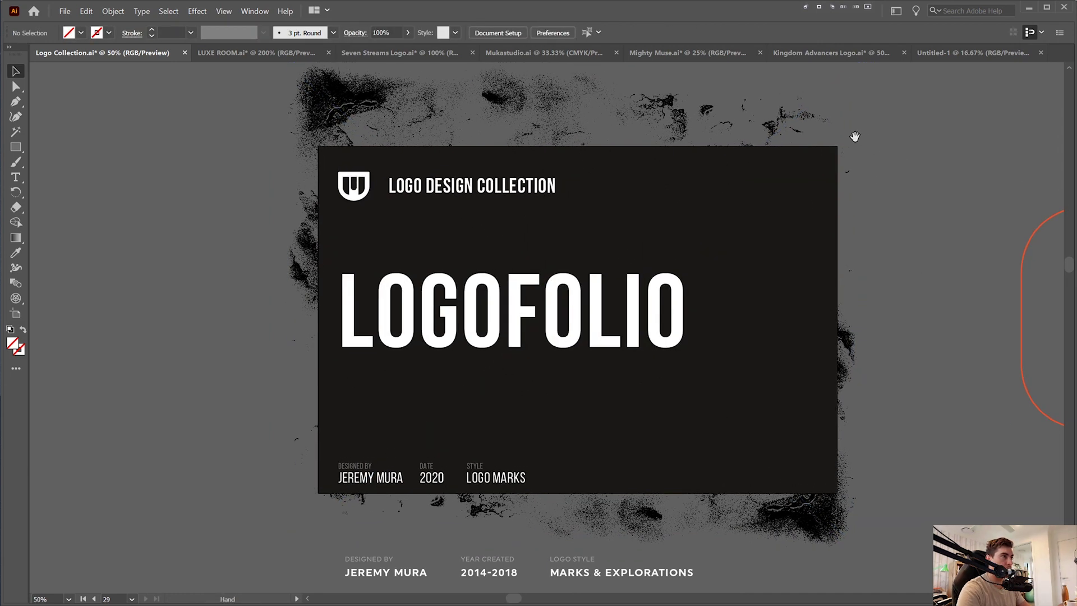
click(815, 130)
click(113, 11)
mouse_move(118, 29)
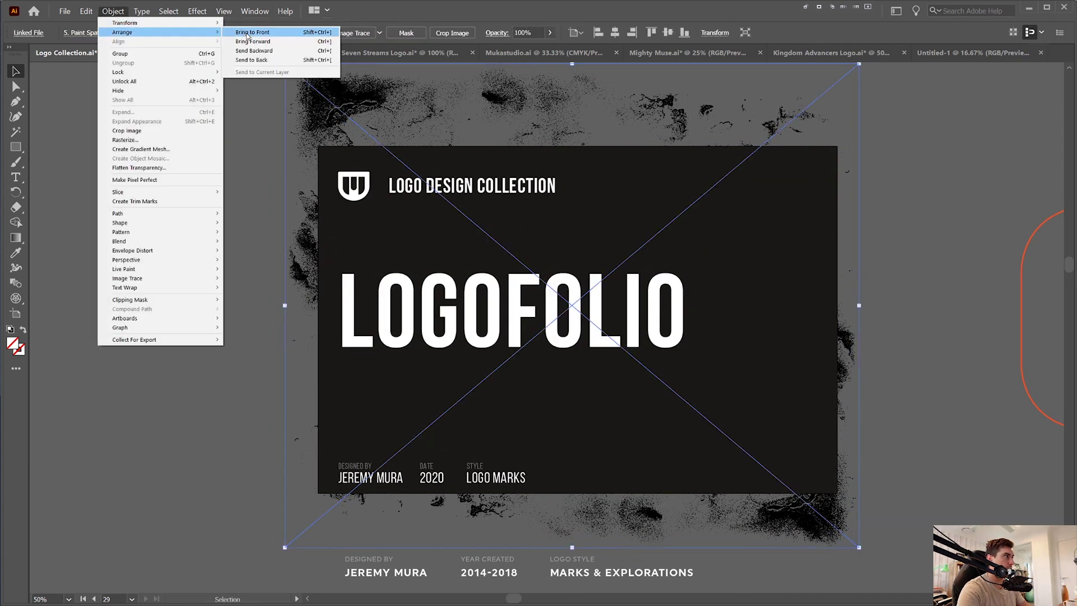
click(269, 59)
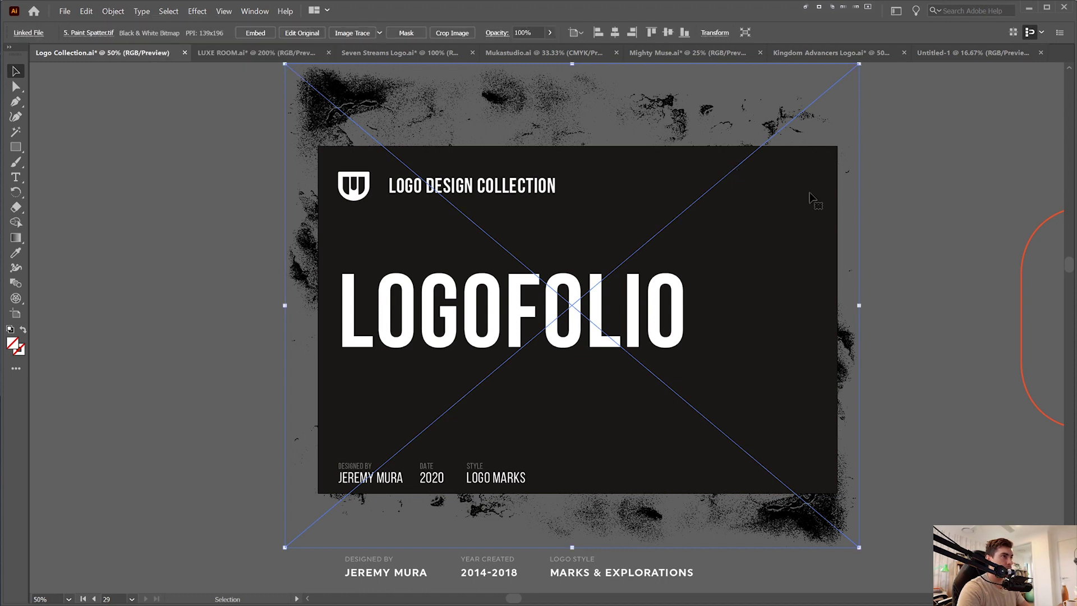
click(875, 207)
drag(715, 99, 761, 101)
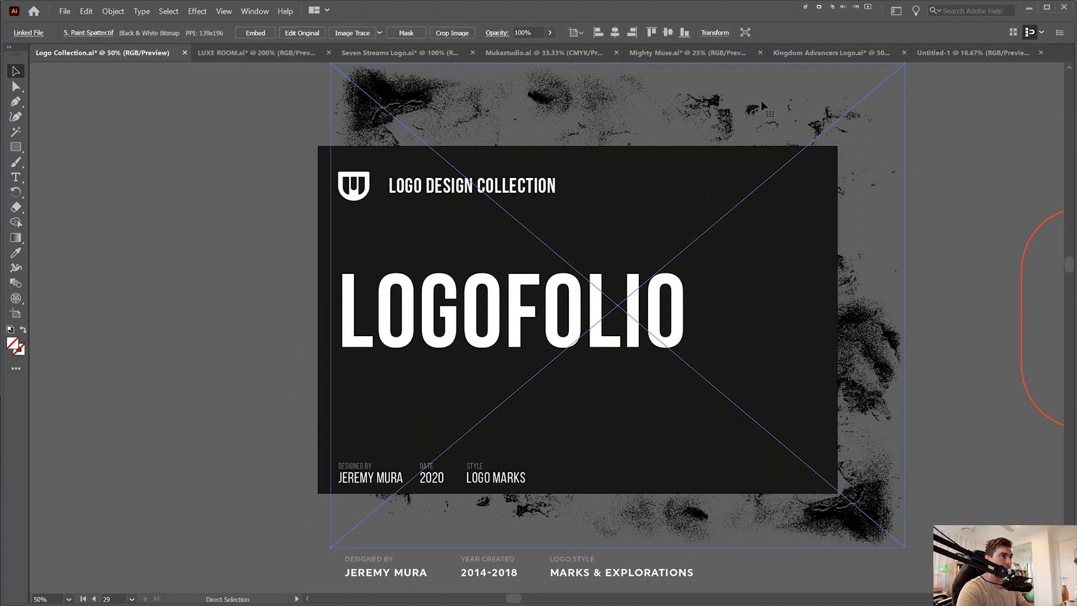
key(ctrl+z)
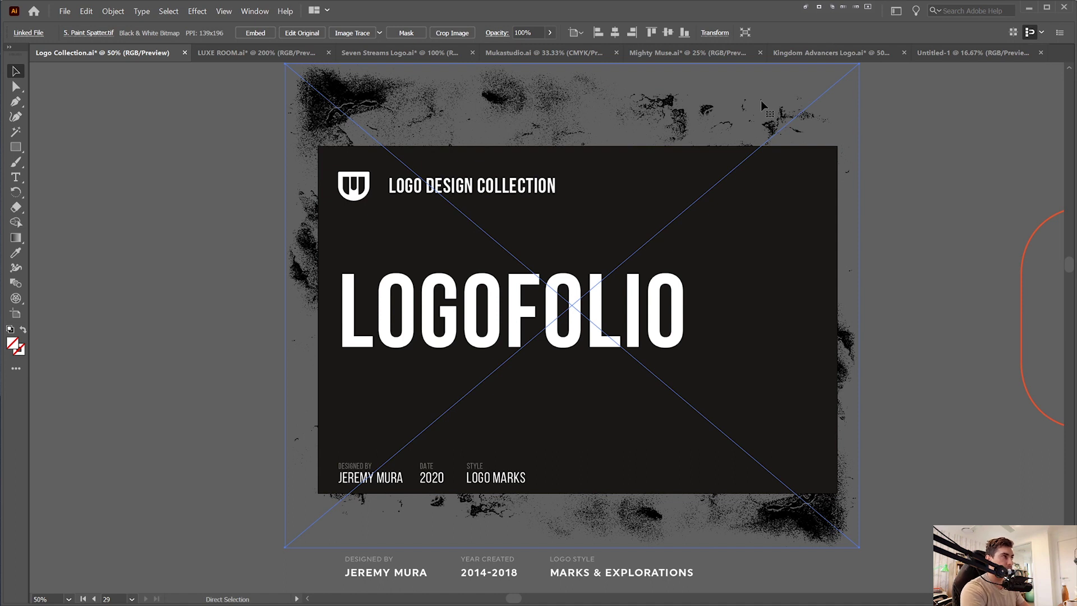
key(ctrl+z)
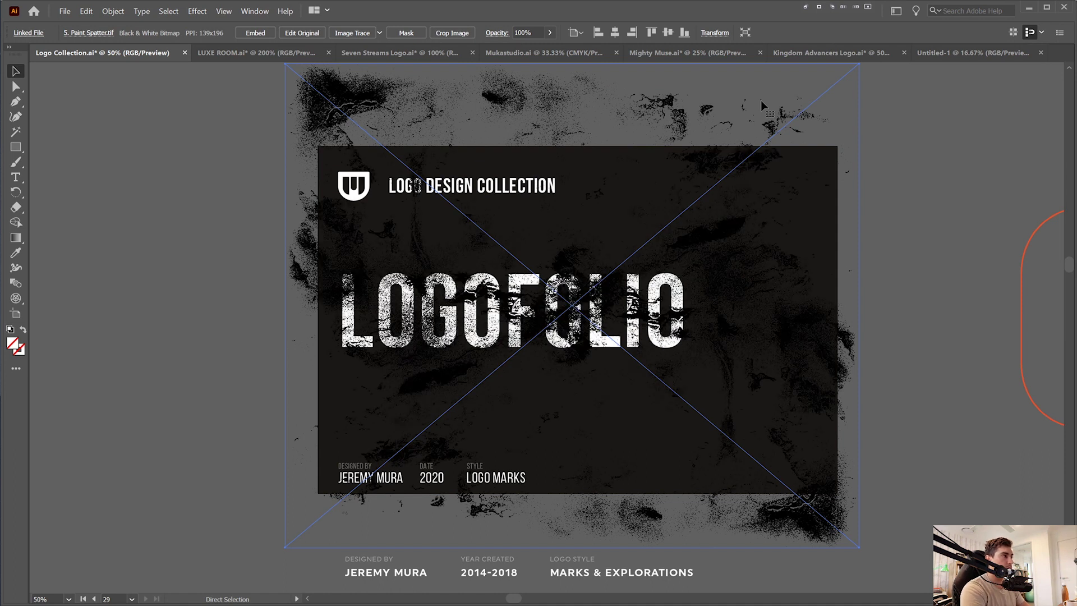
Send the spatter texture behind all the cover text but above the background, and colour it dark grey.
key(ctrl+shift+bracketleft)
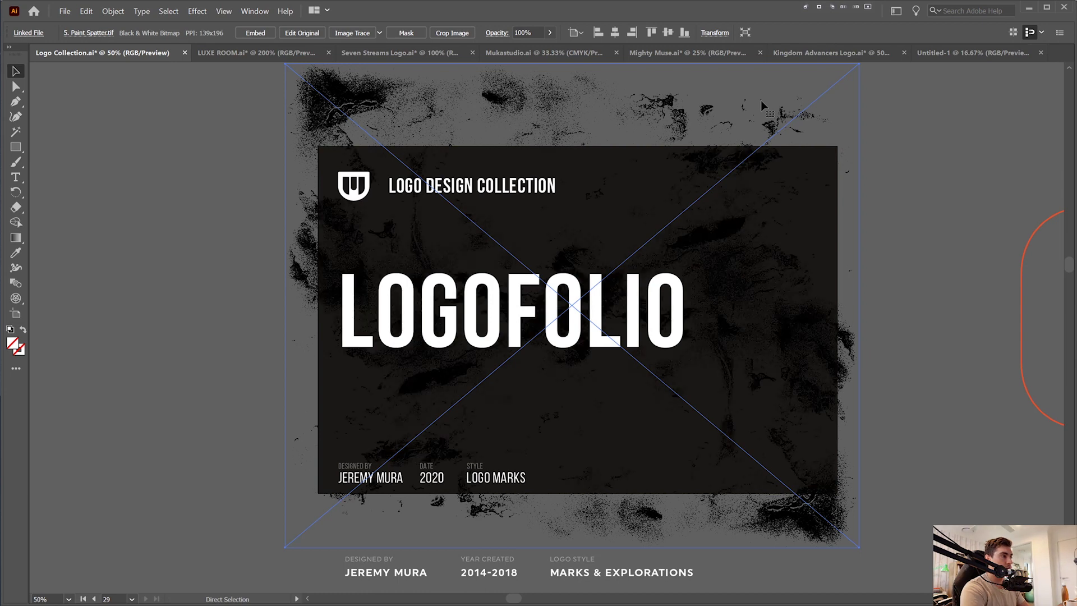
key(comma)
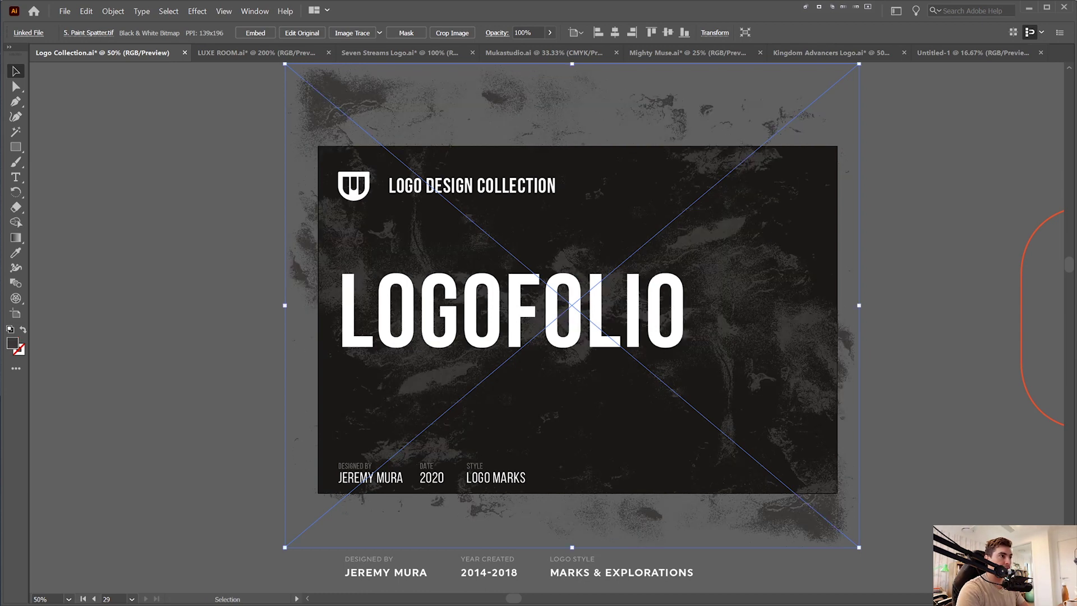
key(ctrl+z)
scroll(554, 297, up, 1)
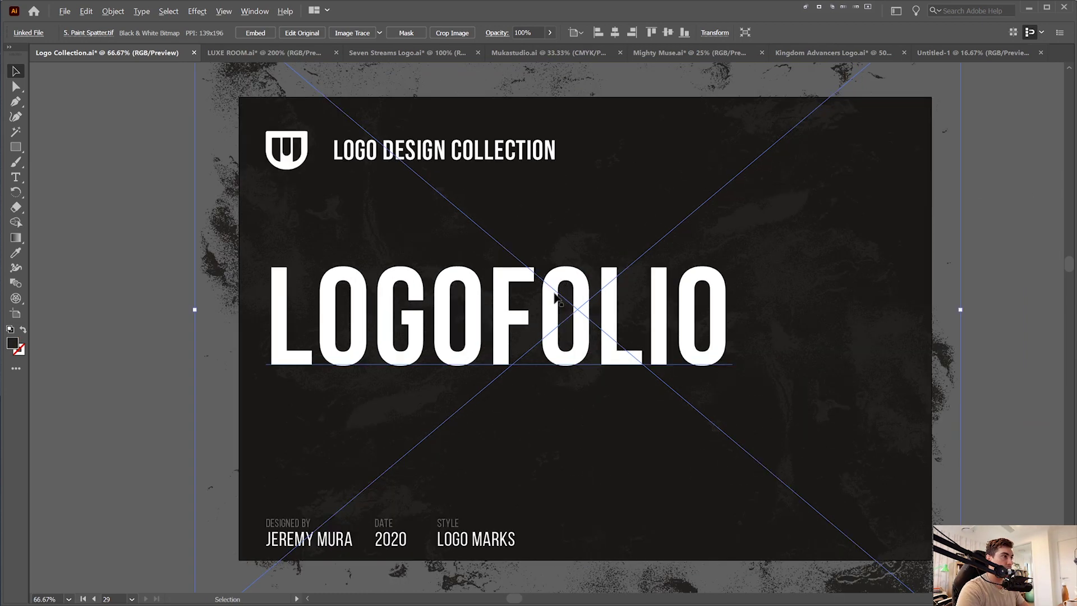
key(ctrl+shift+z)
scroll(967, 203, down, 1)
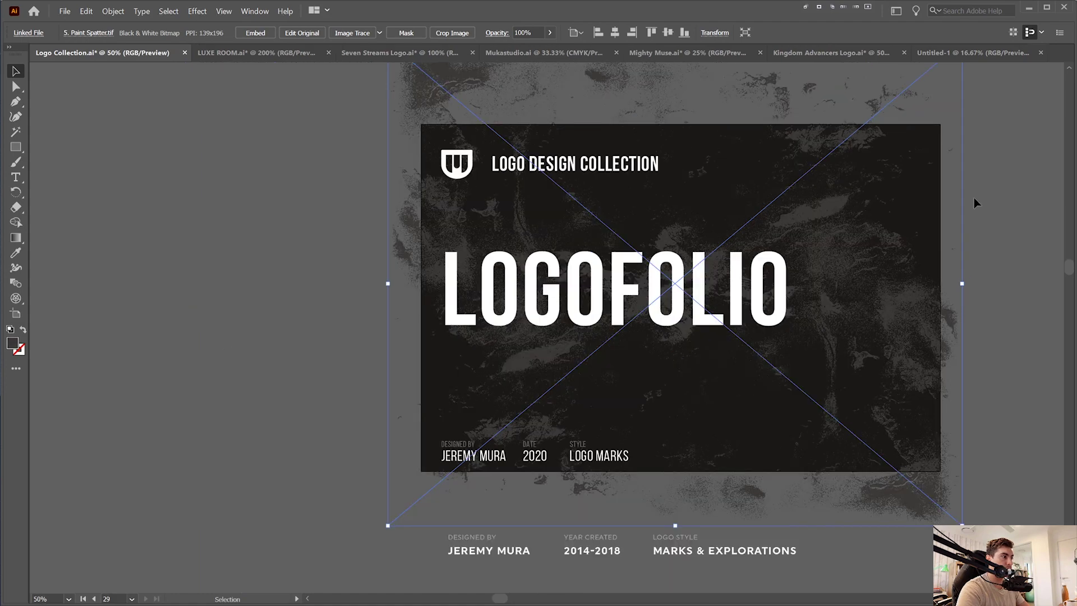
click(983, 164)
drag(965, 144, 819, 160)
scroll(819, 161, down, 1)
scroll(843, 170, up, 1)
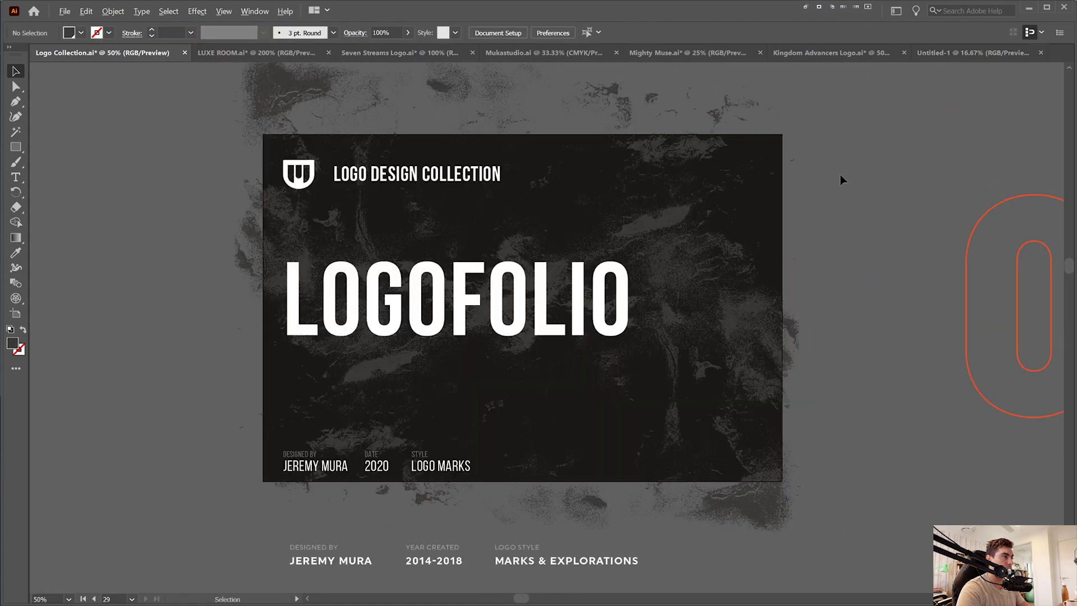
Try an orange-red fill on the LOGOFOLIO title, and undo it.
click(606, 283)
key(ctrl+shift+z)
click(873, 134)
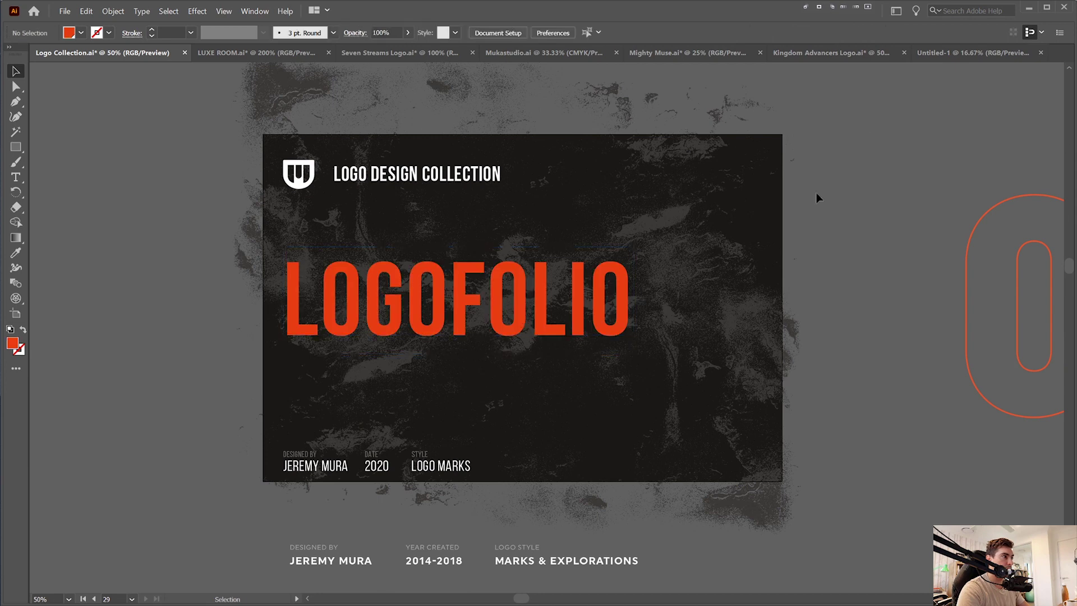
key(ctrl+z)
Draw a closed, curvy blob over the cover's lower-right corner with the Pen tool and fill it orange-red.
key(p)
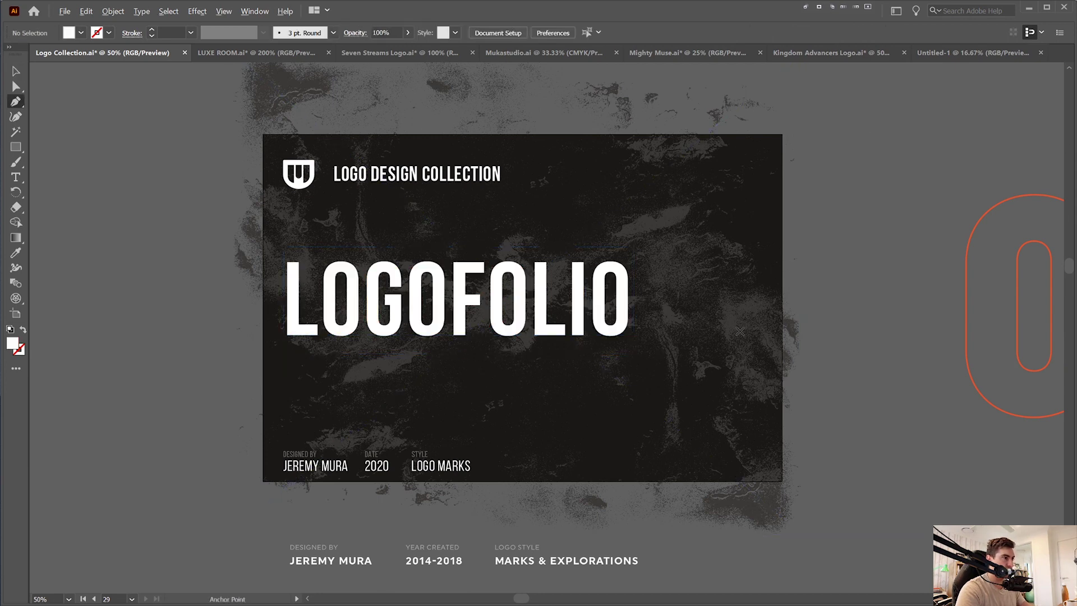
click(821, 255)
mouse_move(750, 245)
mouse_down()
mouse_move(738, 251)
mouse_move(733, 298)
mouse_up()
drag(692, 320, 683, 330)
drag(621, 394, 647, 447)
drag(612, 486, 609, 496)
drag(676, 538, 778, 539)
drag(867, 488, 886, 449)
drag(876, 345, 830, 280)
drag(820, 254, 813, 222)
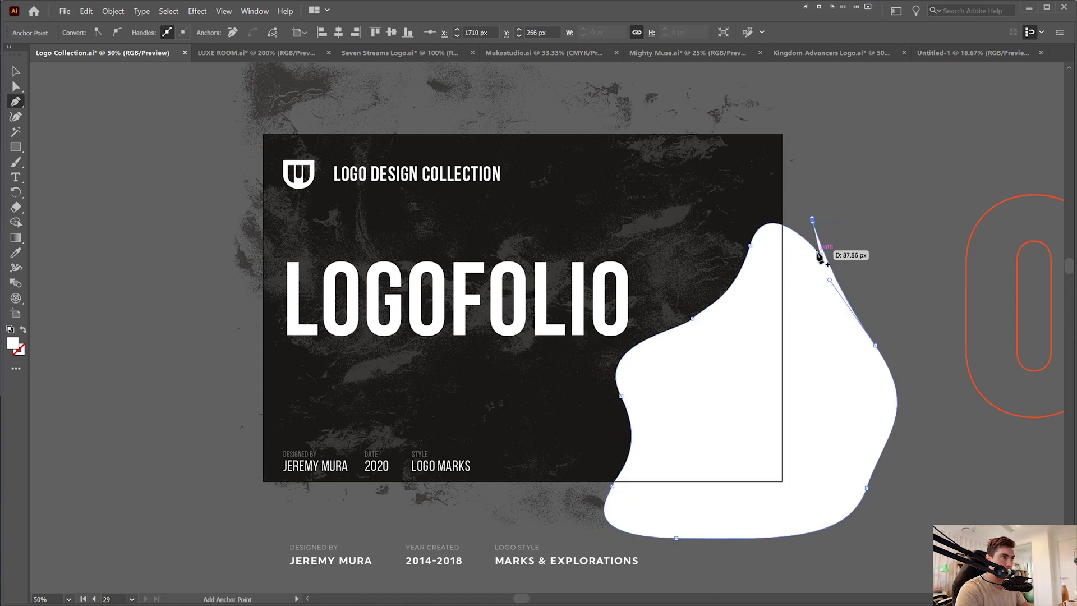
key(ctrl+z)
click(820, 255)
key(v)
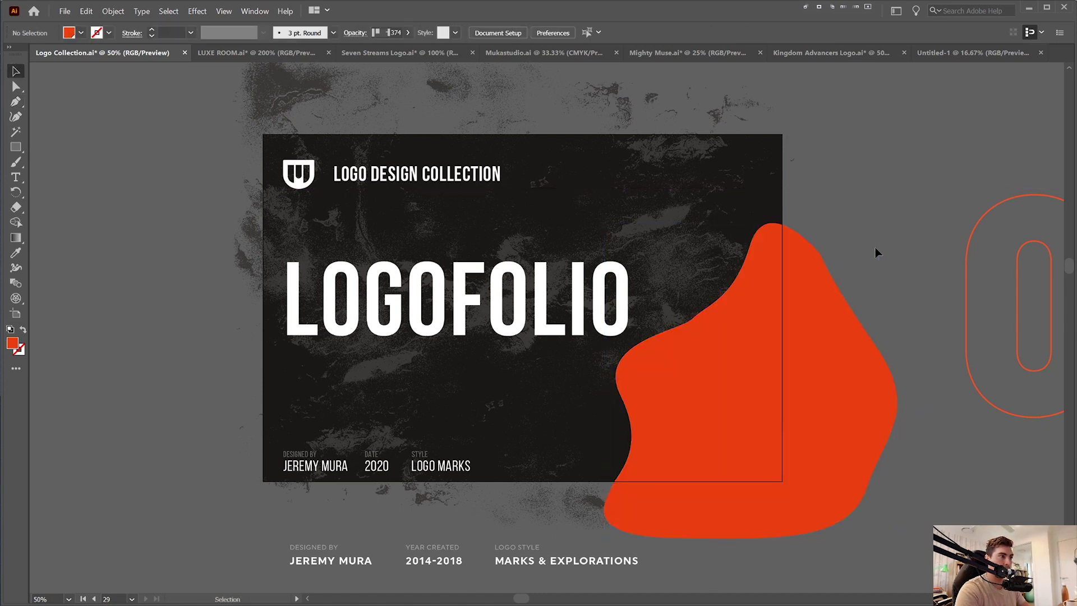
Shift the orange blob slightly down and right, and set its blending mode to Overlay.
drag(844, 354, 866, 377)
key(ctrl+shift+F10)
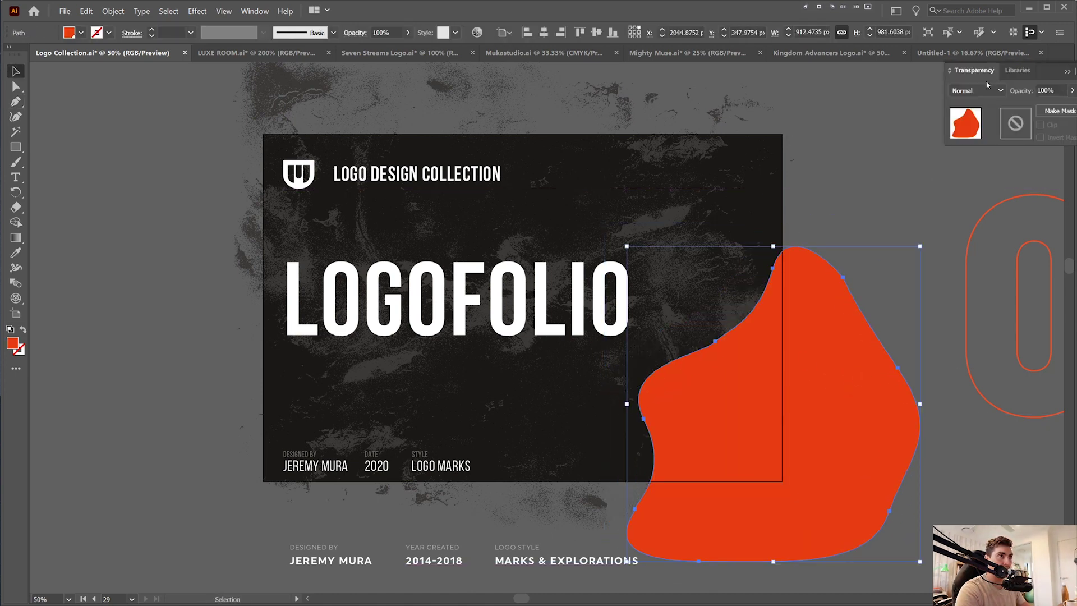
click(976, 91)
click(976, 209)
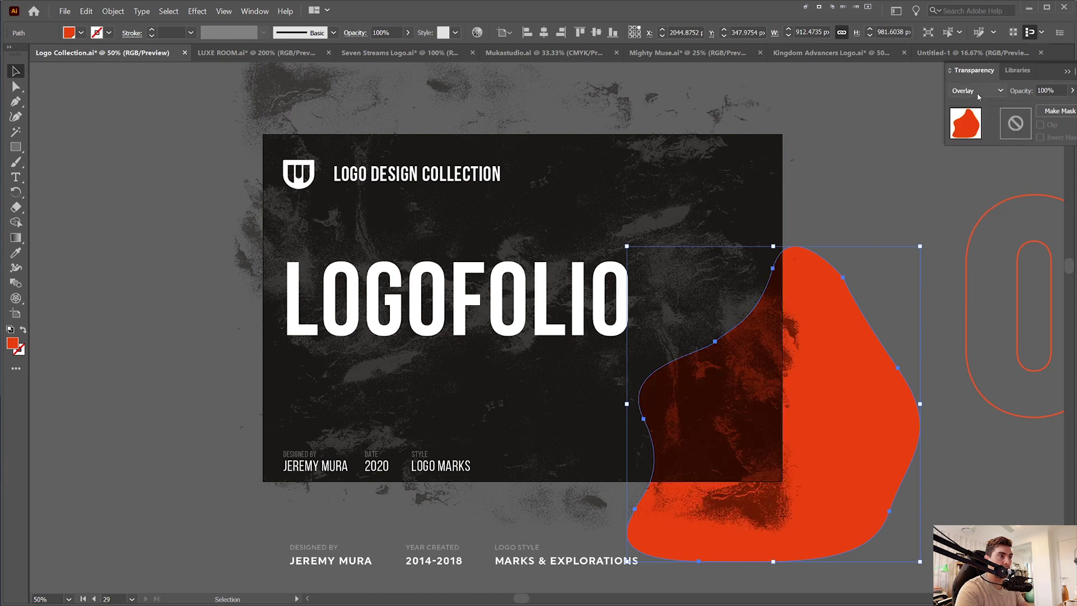
Try the Color Dodge blending mode on the orange blob.
click(978, 95)
click(976, 195)
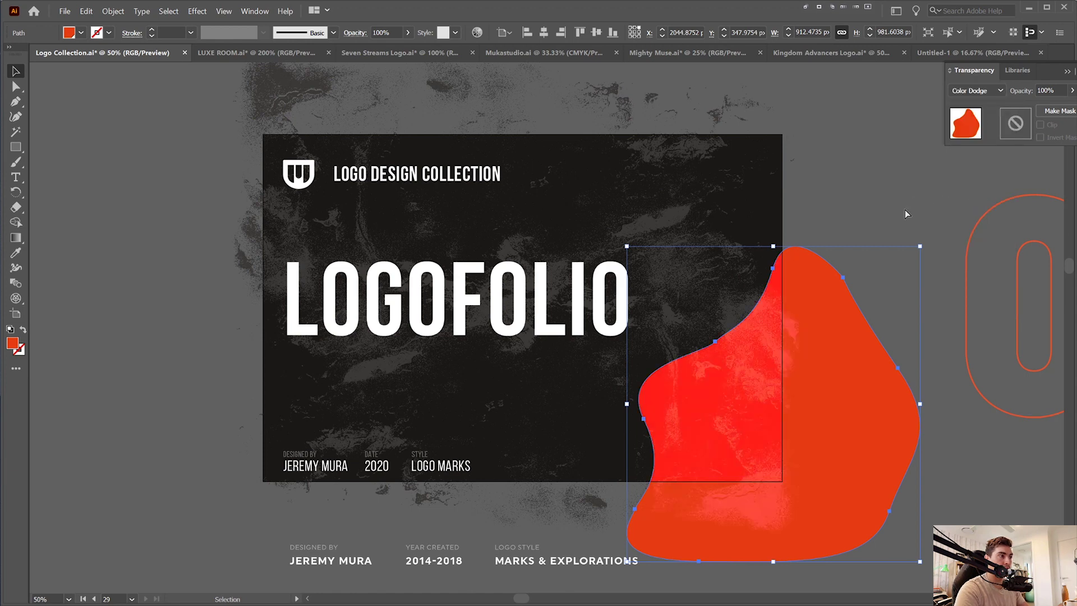
Scale the orange blob down and position it across the cover's lower-right corner.
drag(839, 383, 817, 314)
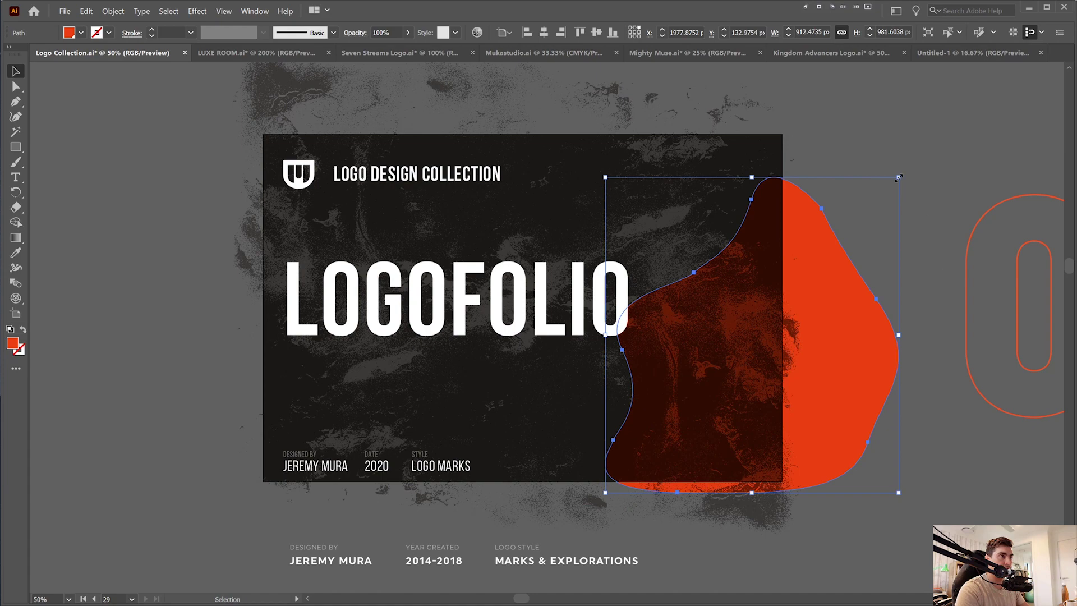
drag(899, 177, 861, 216)
drag(832, 316, 832, 371)
click(880, 167)
scroll(881, 167, down, 1)
drag(882, 201, 806, 259)
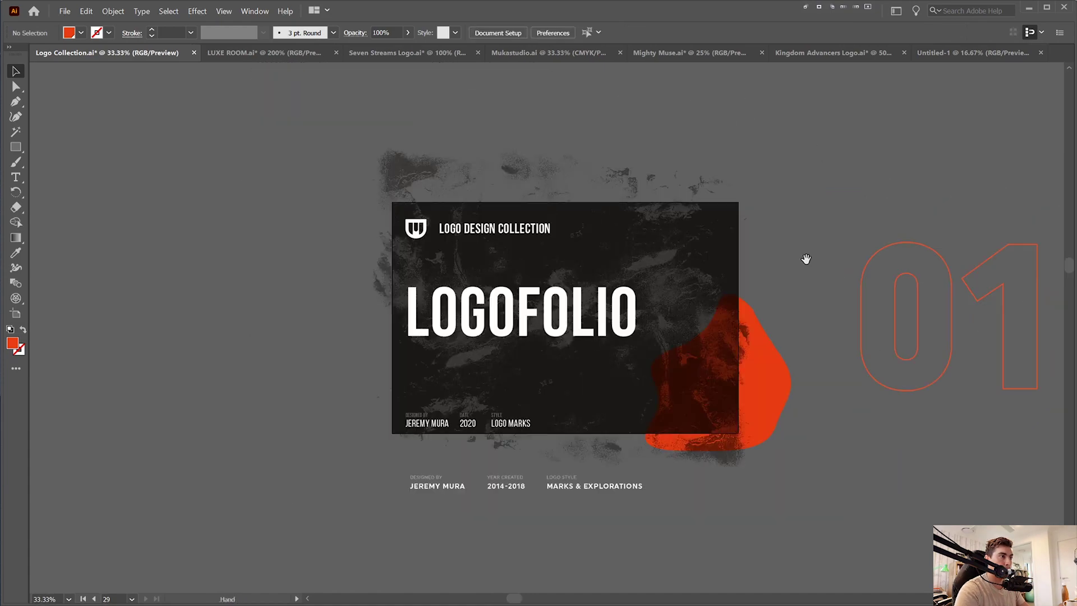
Set the orange blob's opacity to 80%.
click(767, 360)
text(80)
key(Return)
click(825, 150)
Duplicate the LOGOFOLIO title to the right and change the copy's text to 03.
scroll(796, 159, down, 1)
key(space)
drag(868, 198, 775, 152)
scroll(798, 169, down, 1)
drag(734, 199, 596, 194)
key(ctrl+z)
scroll(459, 206, up, 1)
drag(458, 206, 570, 206)
double_click(627, 201)
key(ctrl+a)
key(BackSpace)
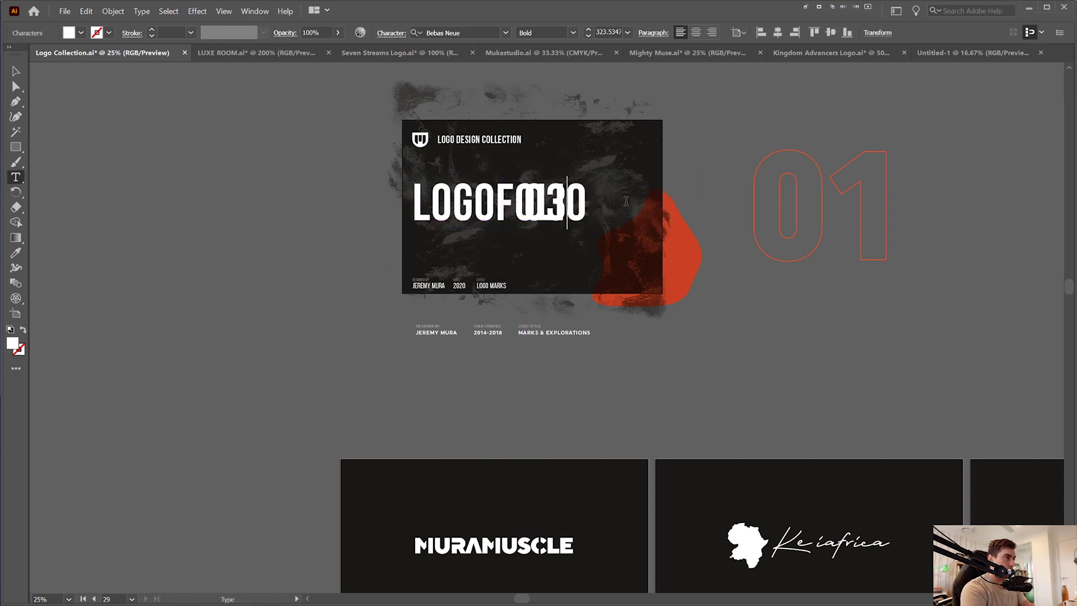
text(013)
key(ctrl+a)
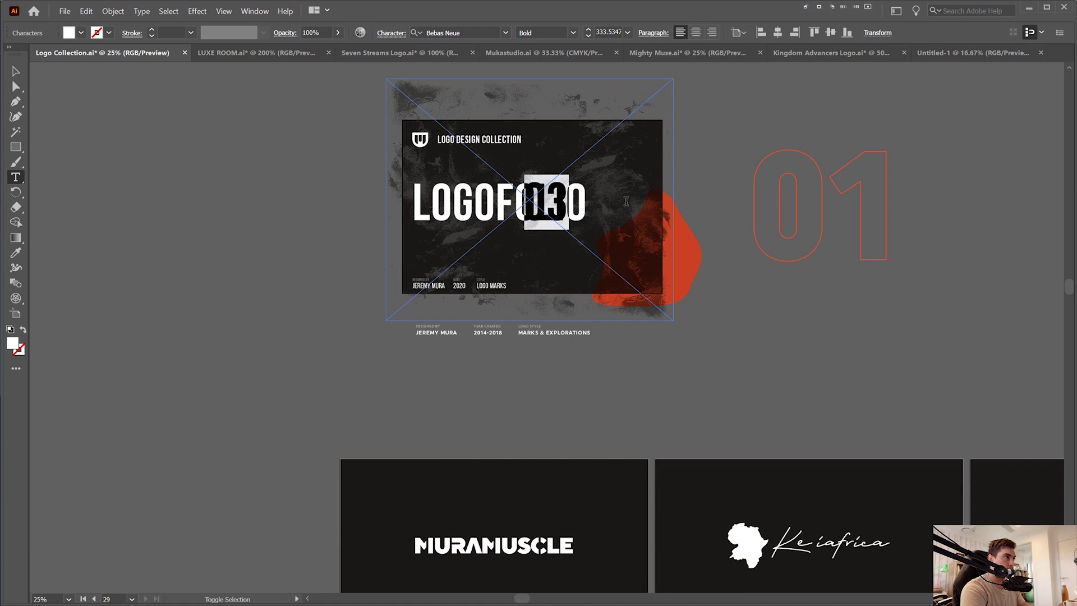
Enlarge the 03 text to about 807 pt and place it over the right half of the cover.
key(ctrl+shift+period)
key(ctrl+shift+period)
key(ctrl+shift+period)
key(ctrl+shift+period)
key(Escape)
drag(575, 231, 661, 309)
drag(606, 232, 620, 202)
Try the blob's orange-red on the 03 with the Eyedropper, and undo it.
scroll(568, 180, up, 1)
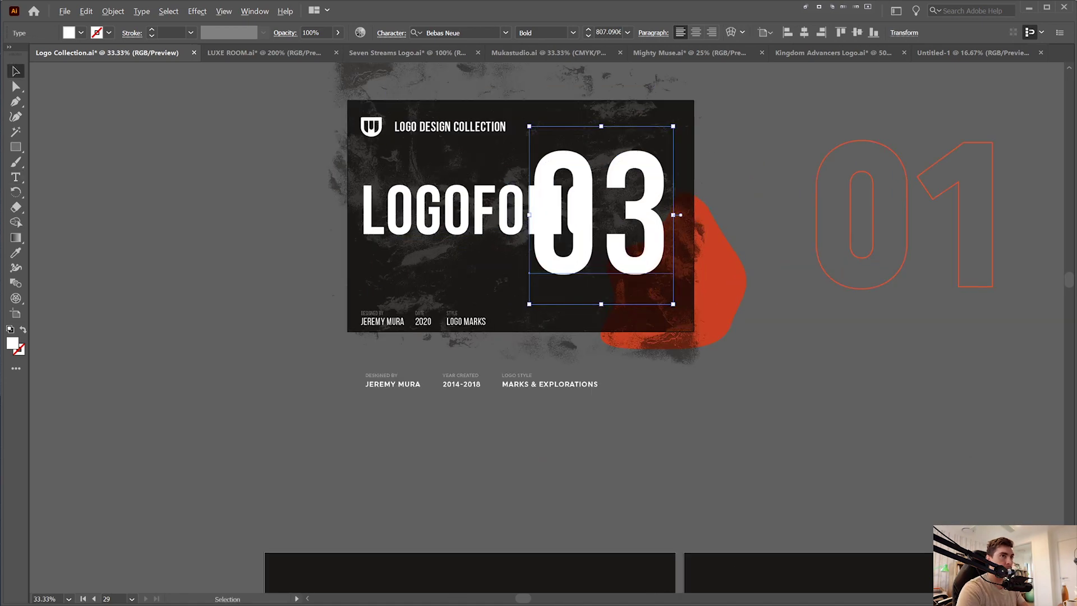
key(i)
click(713, 253)
key(v)
scroll(412, 157, up, 1)
drag(869, 144, 774, 197)
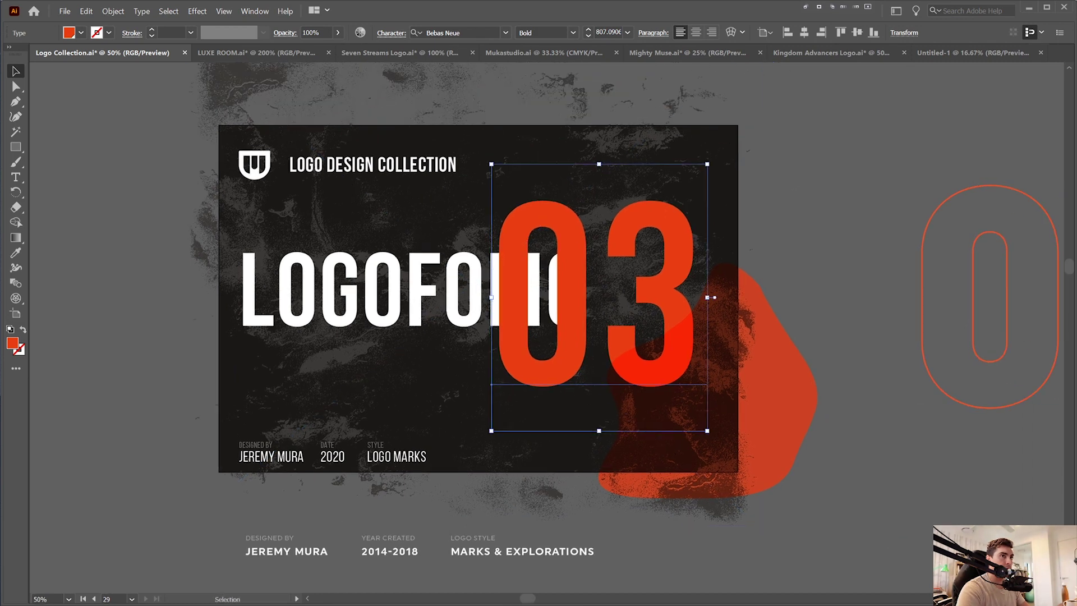
key(ctrl+z)
Colour the 03 golden yellow and swap its fill to the stroke so only a 1 pt outline remains.
scroll(643, 216, up, 1)
key(space)
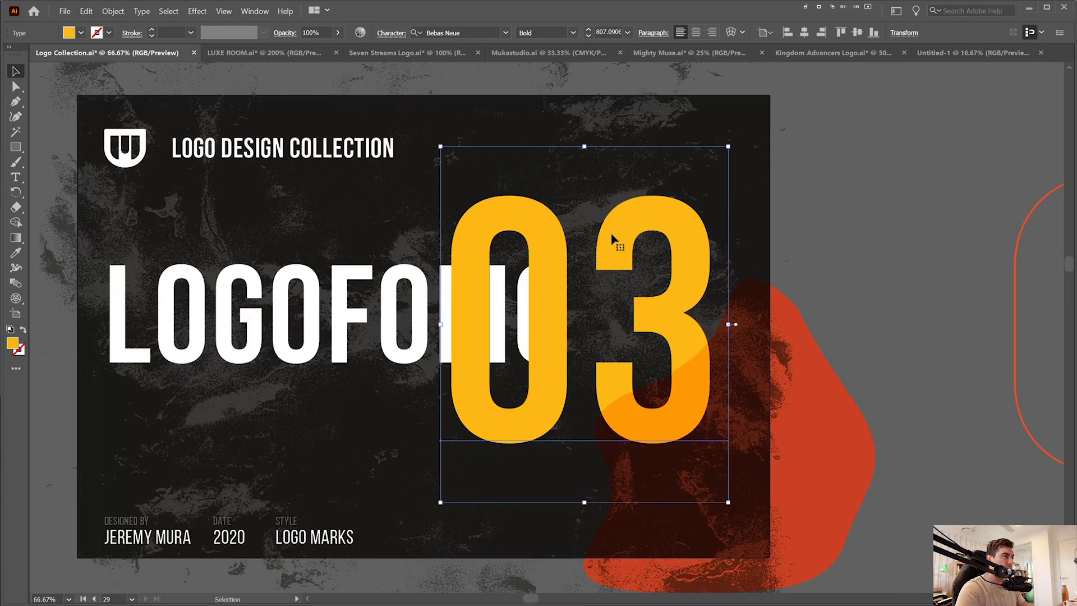
key(shift+x)
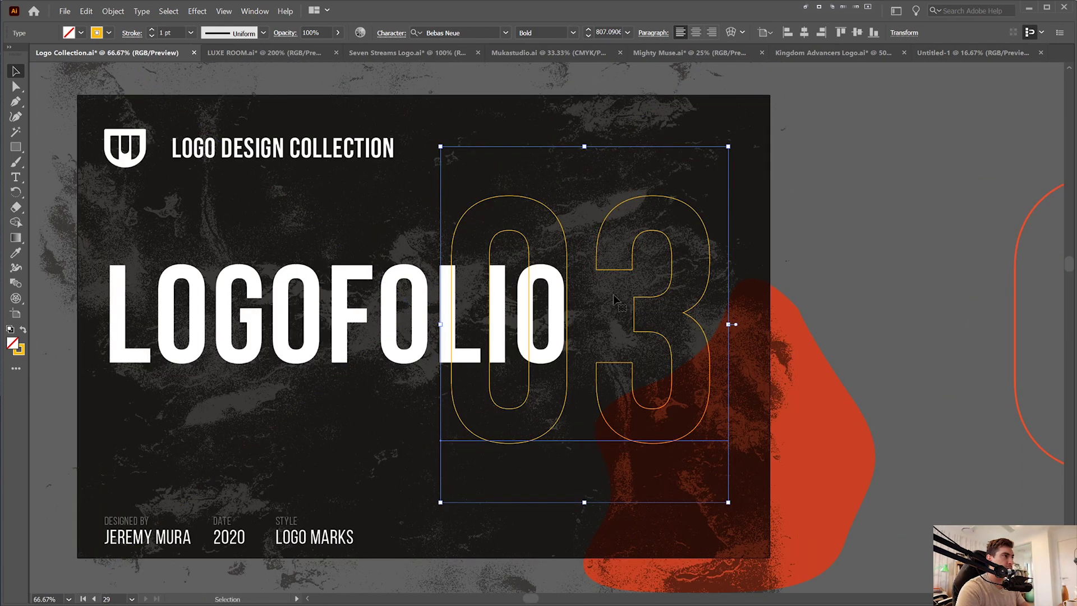
Set the outlined 03's stroke weight to 10 pt and its font style to Thin.
key(shift+x)
key(shift+x)
shift+click(151, 29)
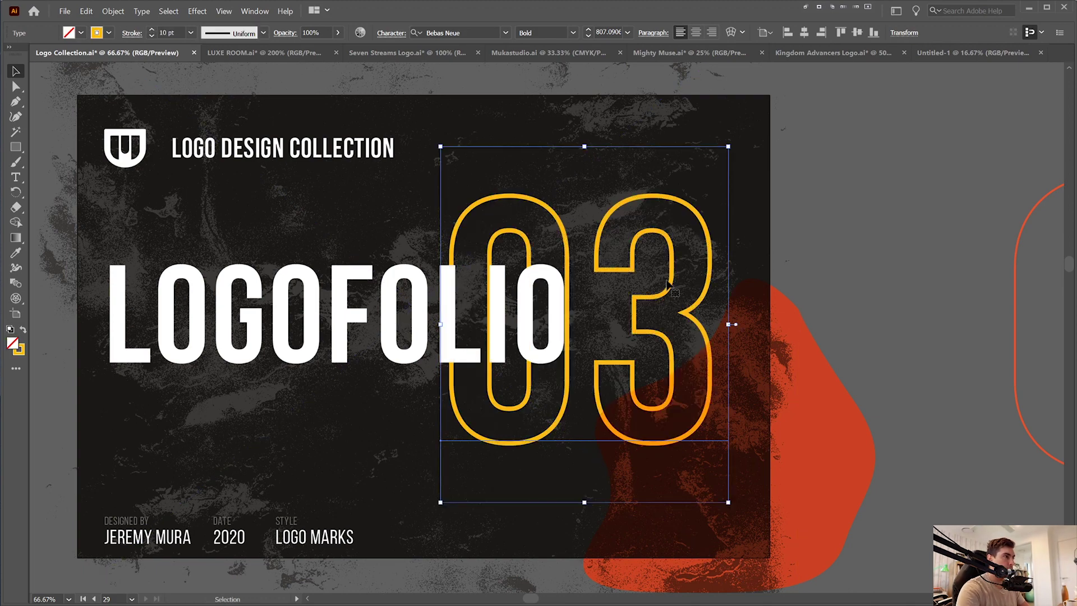
click(572, 32)
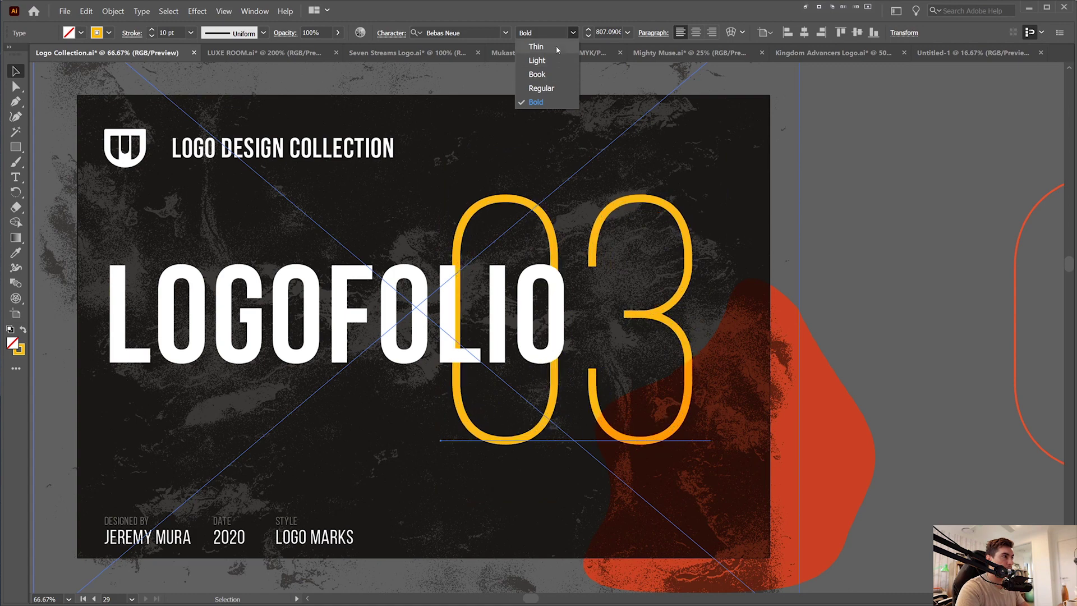
click(536, 47)
Enlarge the thin 03 and shift it so the zero's right side nearly aligns with the final O of LOGOFOLIO.
drag(712, 325, 801, 305)
drag(711, 315, 671, 314)
click(854, 253)
scroll(507, 303, up, 3)
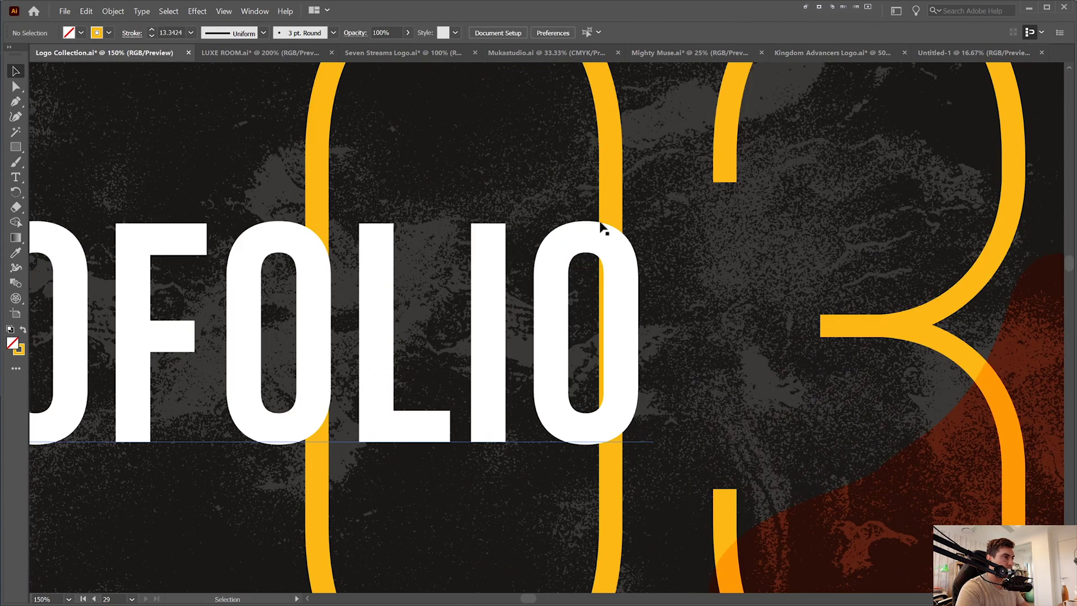
drag(611, 175, 625, 174)
scroll(645, 179, down, 3)
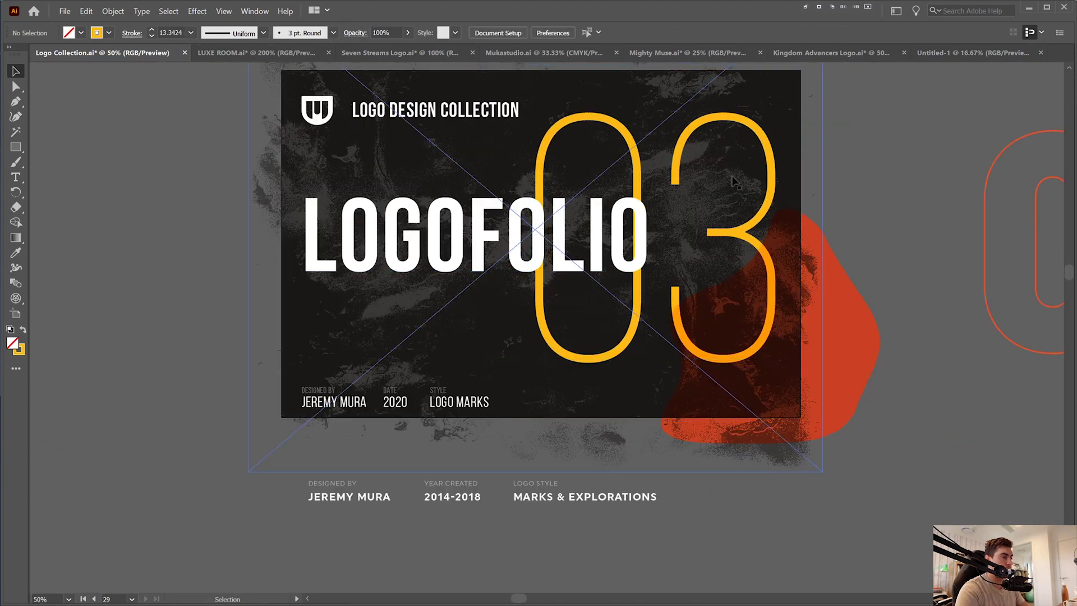
Enlarge the 03 slightly more and fine-tune its position on the cover.
scroll(756, 170, down, 2)
click(763, 169)
drag(780, 207, 782, 206)
click(844, 160)
drag(843, 159, 818, 230)
drag(747, 229, 746, 237)
click(830, 210)
drag(830, 210, 747, 203)
Open Export for Screens and add the new LOGOFOLIO 03 cover, artboard 29, to the artboards selected for export.
drag(585, 412, 571, 111)
scroll(596, 224, down, 1)
drag(749, 301, 591, 326)
drag(534, 167, 622, 343)
click(64, 11)
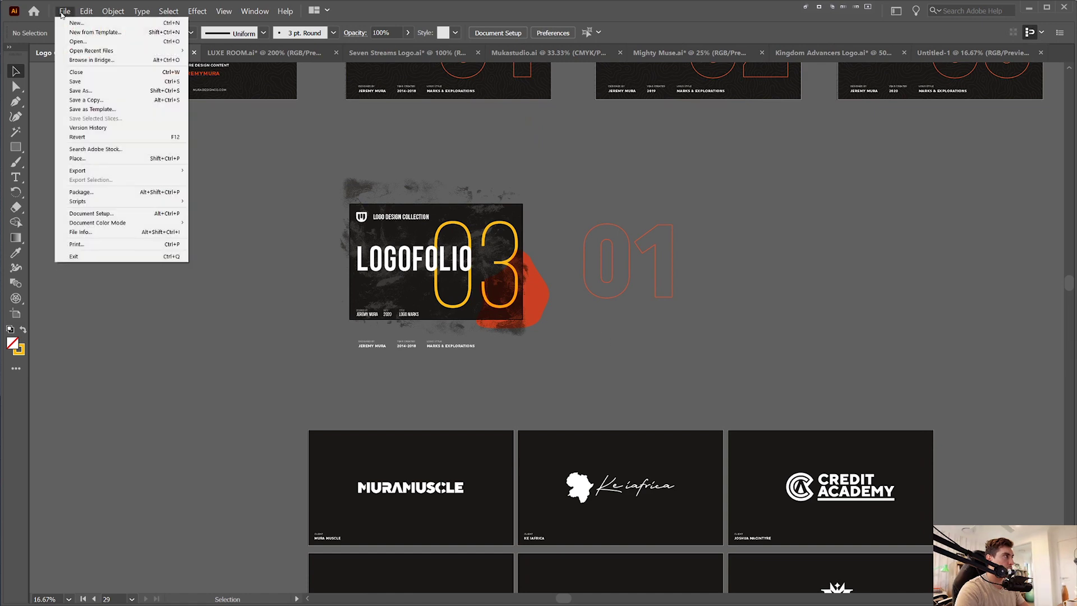
mouse_move(138, 173)
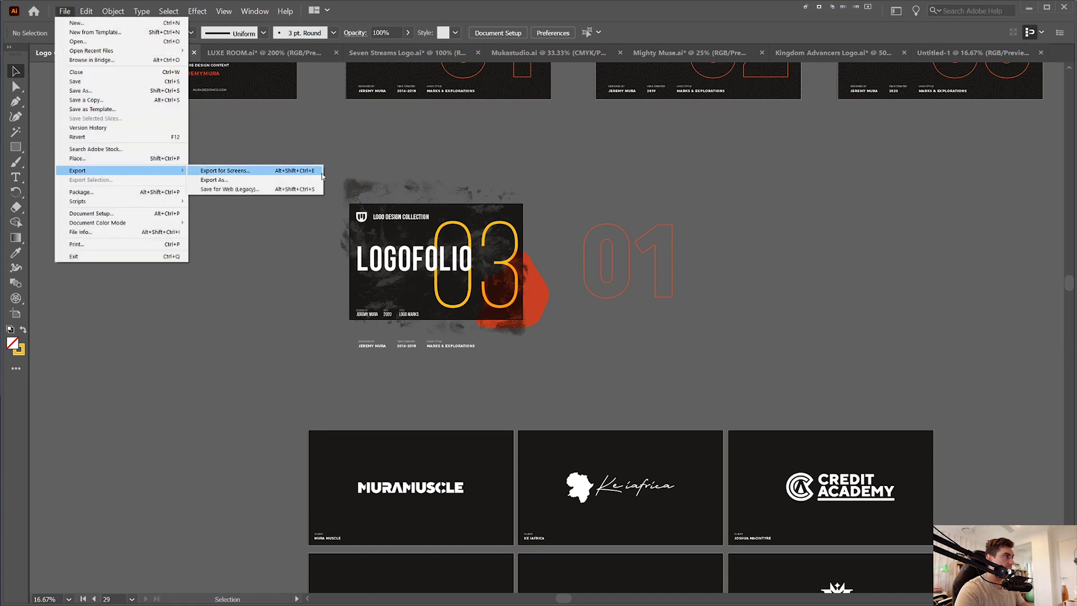
click(280, 173)
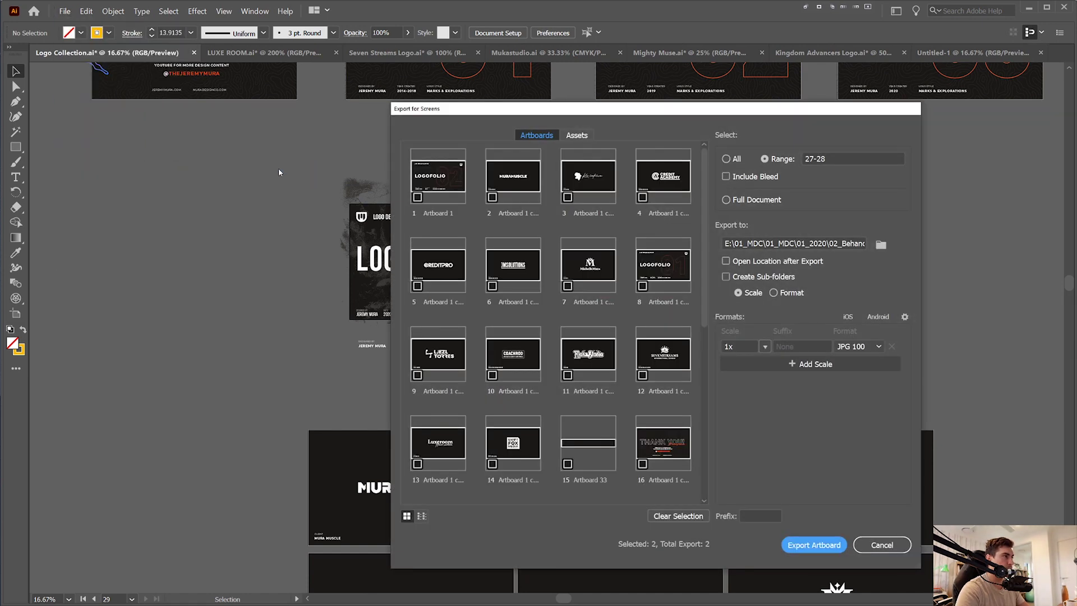
scroll(533, 261, down, 5)
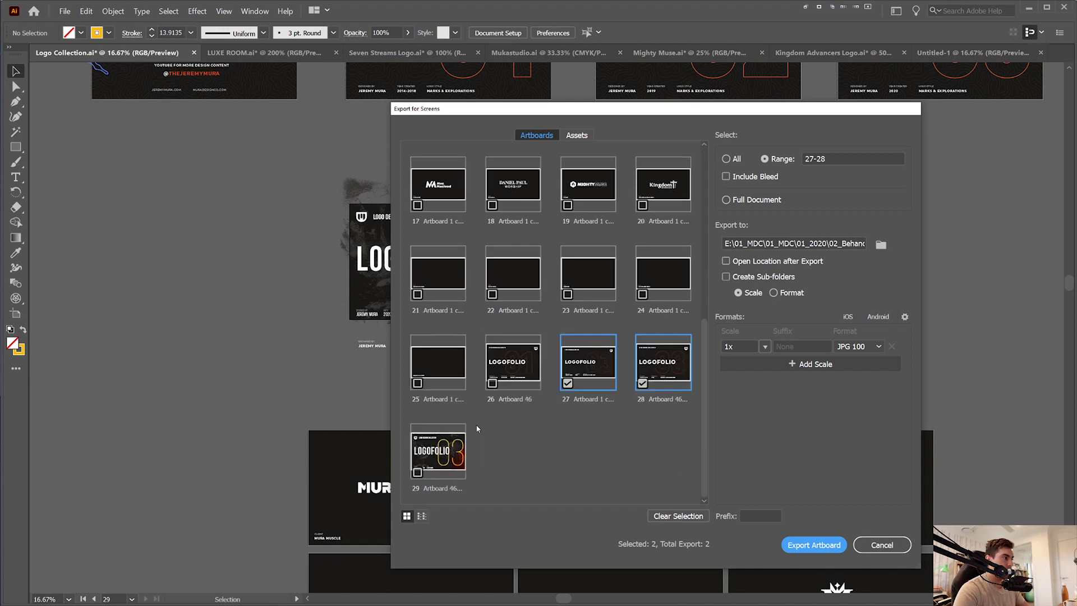
click(438, 453)
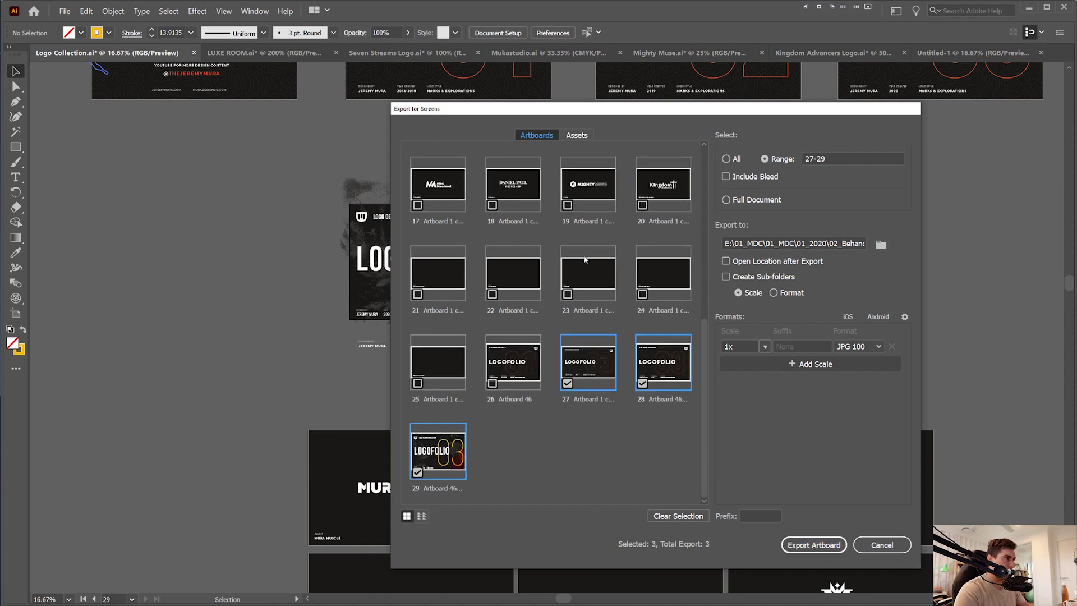
Add the logo artboards 2-7, 9-14 and 17-20 to the export selection.
scroll(585, 259, up, 4)
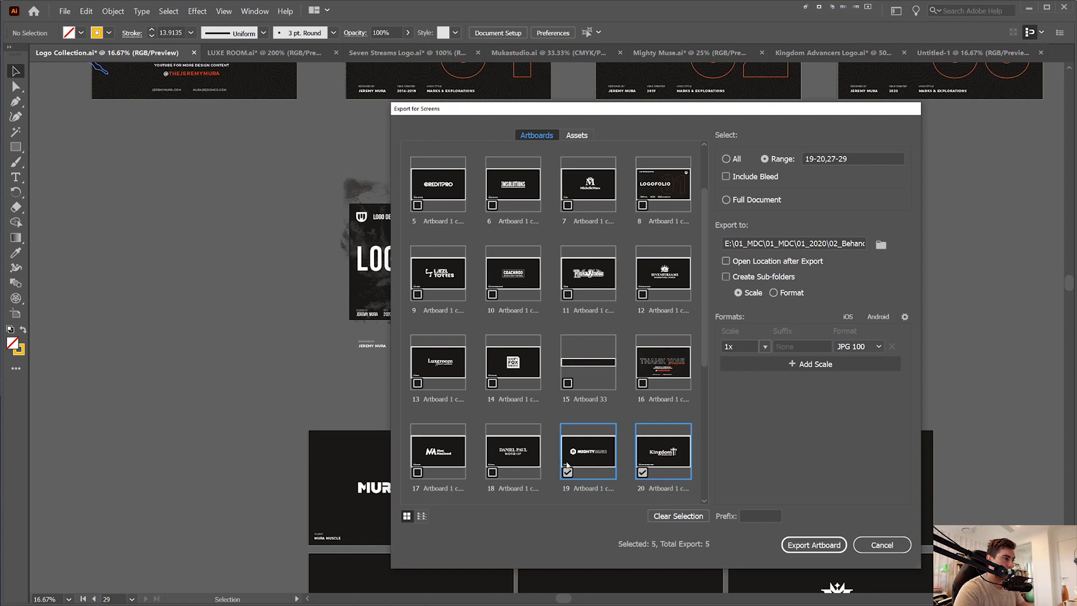
click(438, 364)
click(512, 363)
click(439, 275)
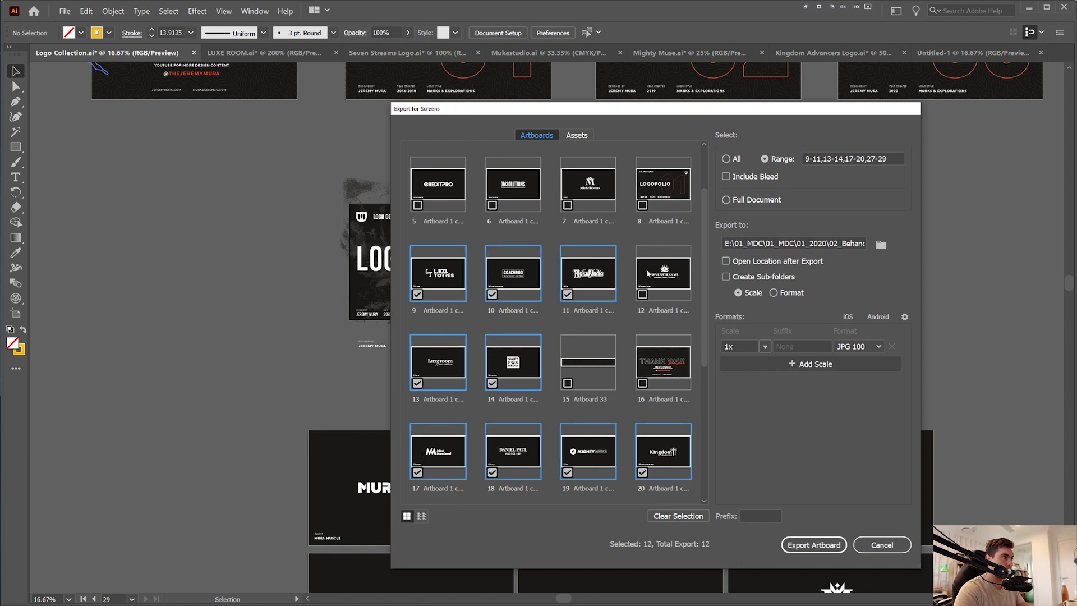
click(589, 193)
click(512, 185)
click(438, 185)
scroll(481, 219, up, 1)
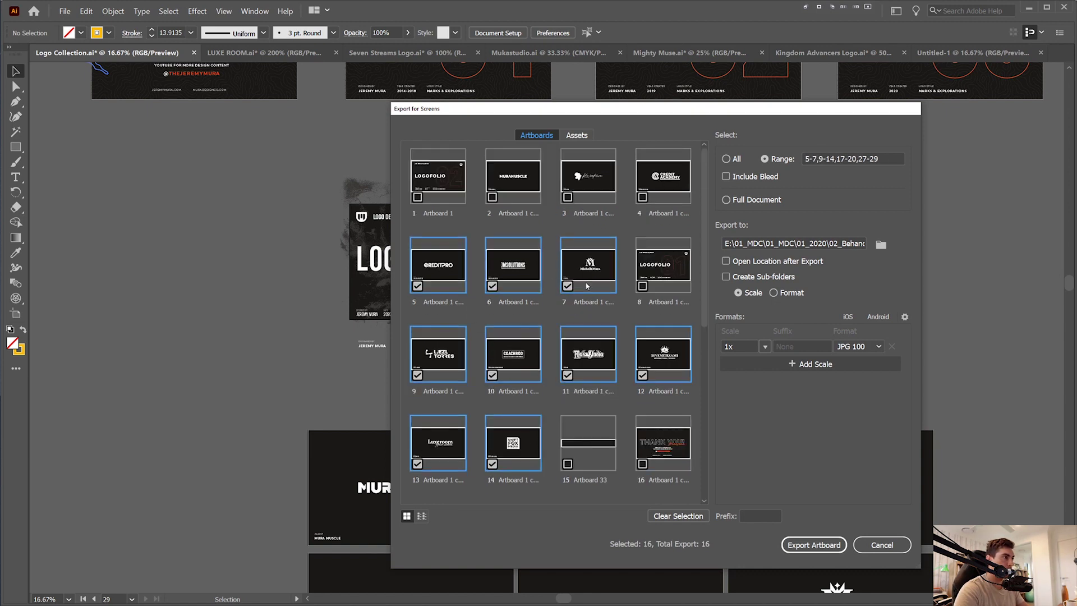
click(611, 194)
click(512, 186)
click(647, 189)
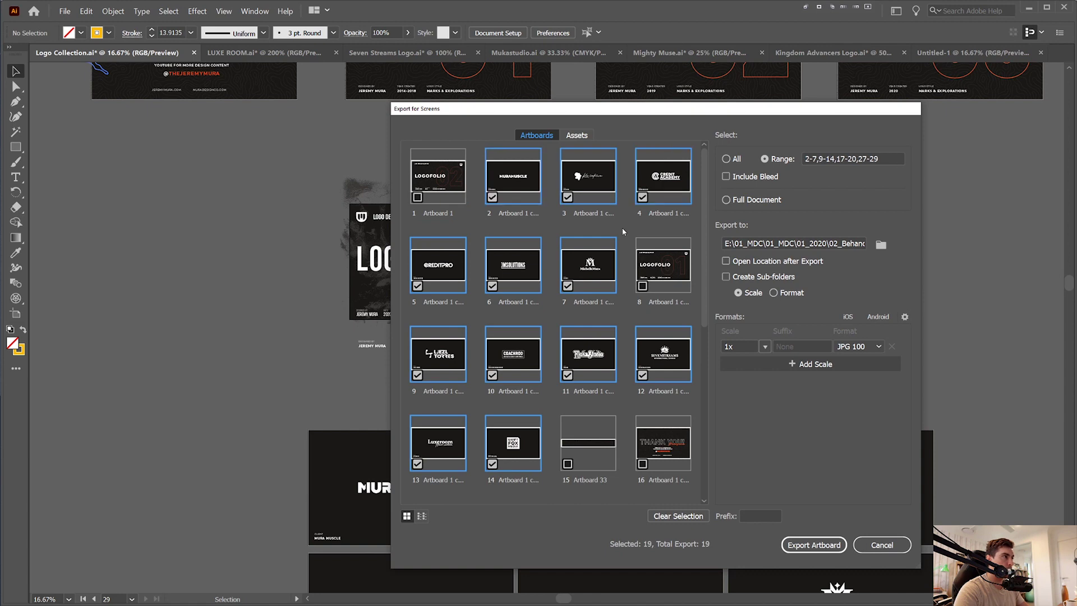
scroll(624, 230, down, 5)
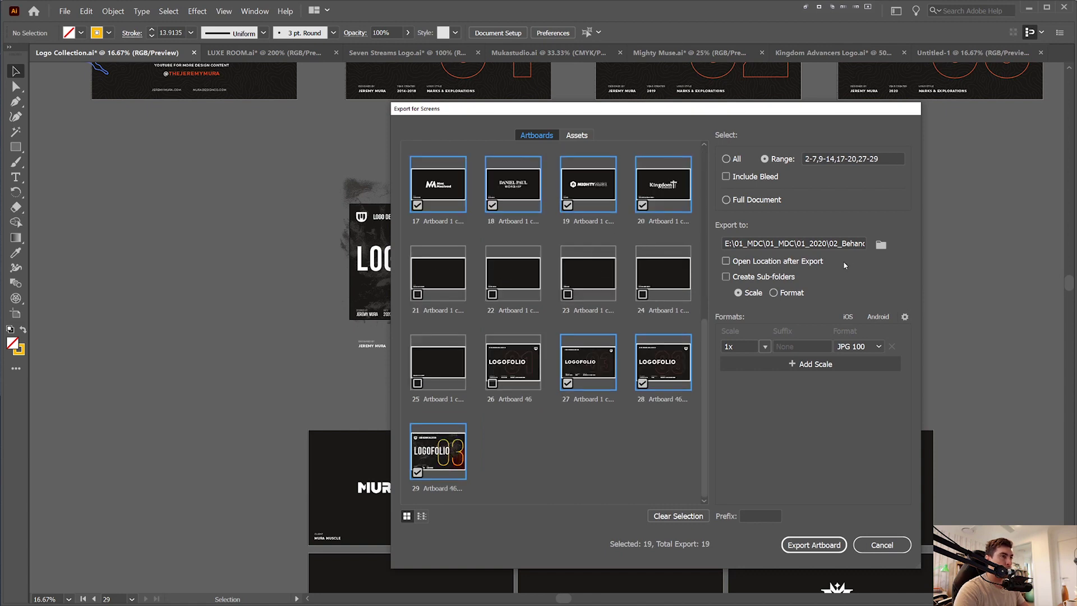
Keep JPG 100 as the export format and create a destination folder named Logofolio 2020 tutorial inside 02_Behance.
click(855, 347)
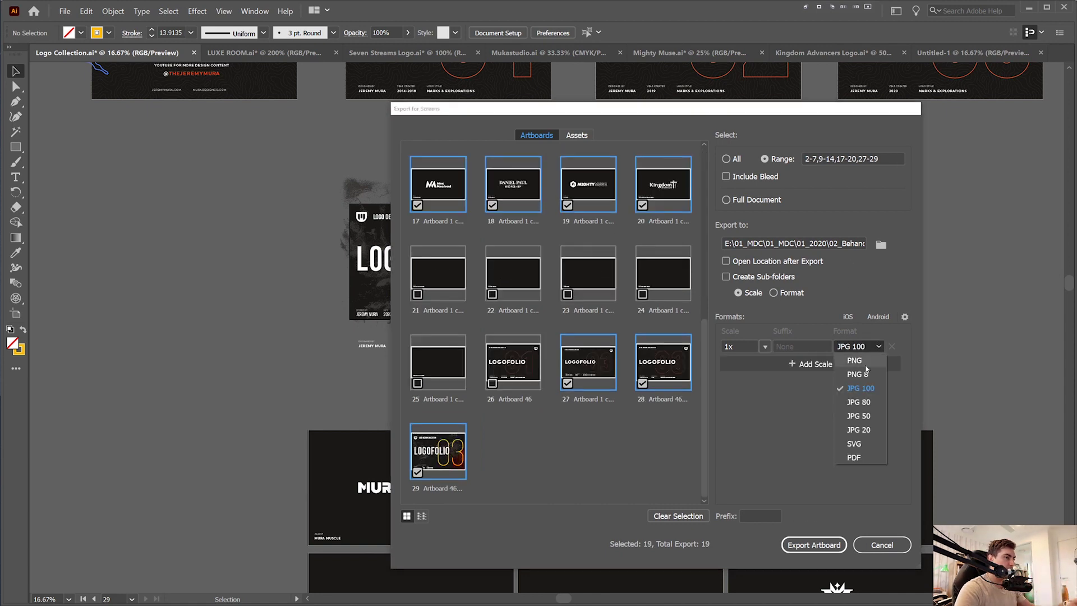
click(823, 312)
click(881, 245)
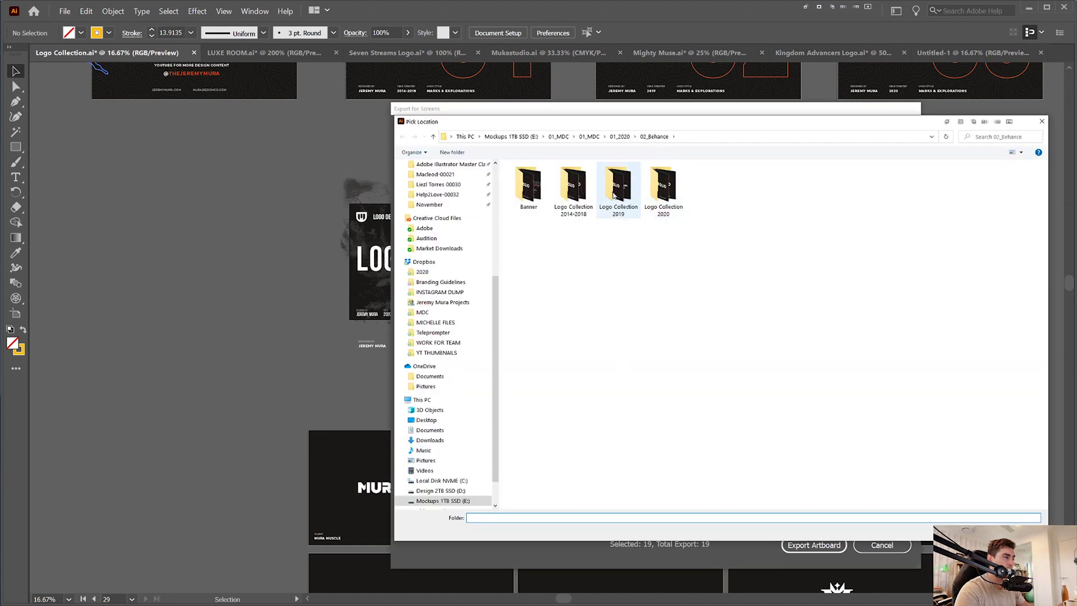
right_click(580, 284)
mouse_move(604, 392)
click(695, 391)
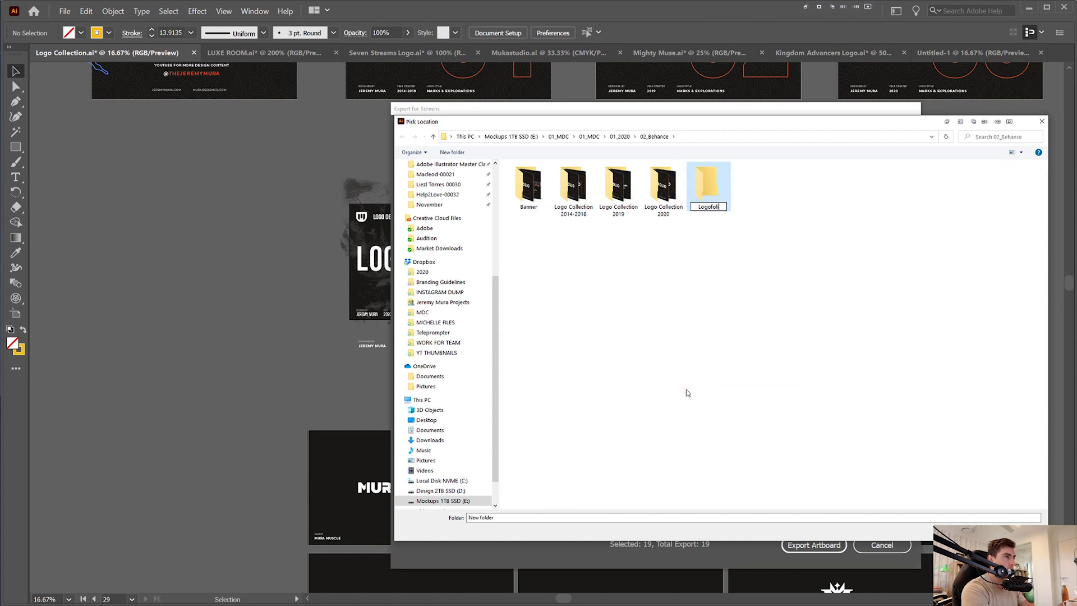
text(22)
text(20 tut)
text(orial)
key(Return)
Choose the Logofolio 2020 tutorial folder as the export location and export the selected artboards.
double_click(707, 197)
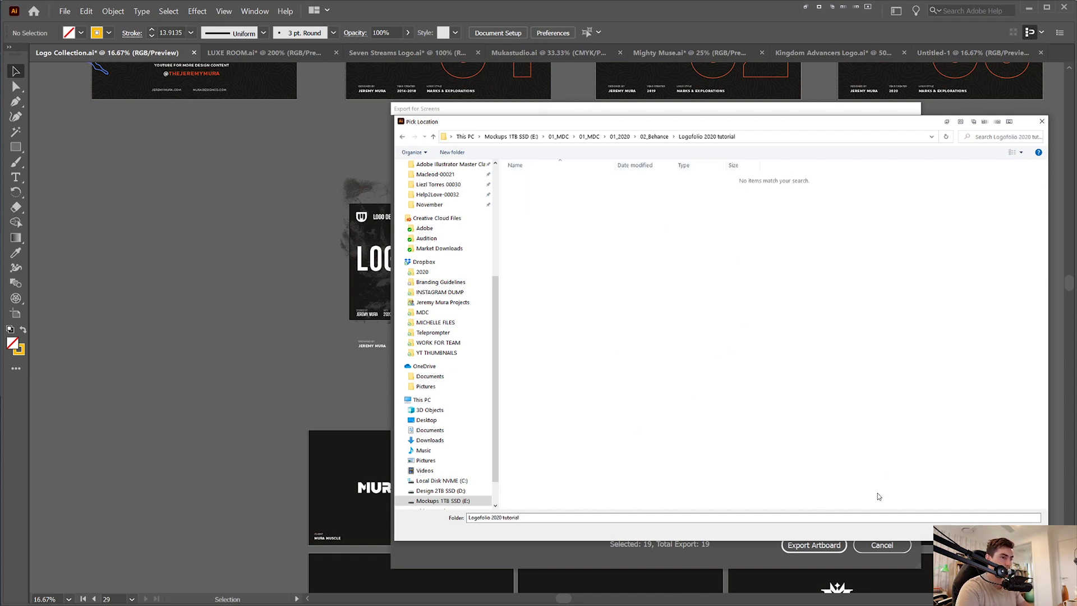
click(969, 532)
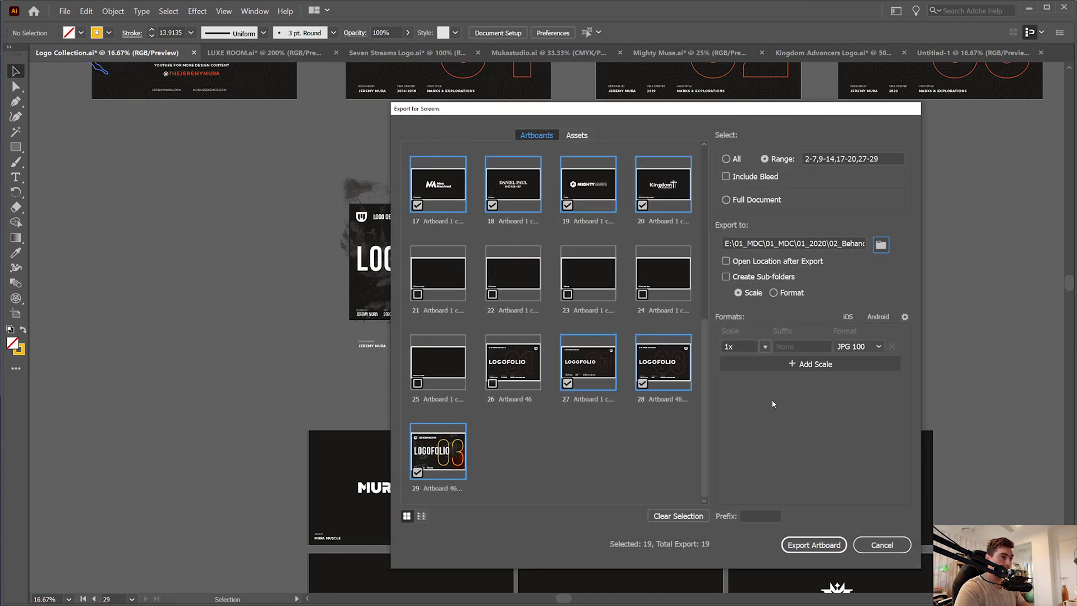
click(814, 544)
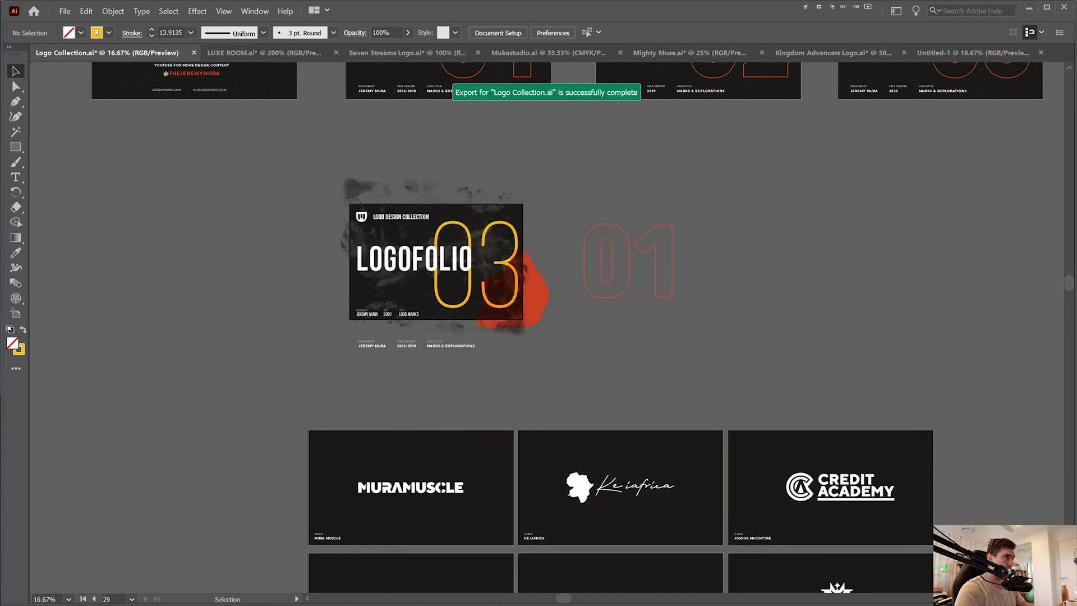
Switch to the Behance profile in the browser and start creating a new project.
key(alt+Tab)
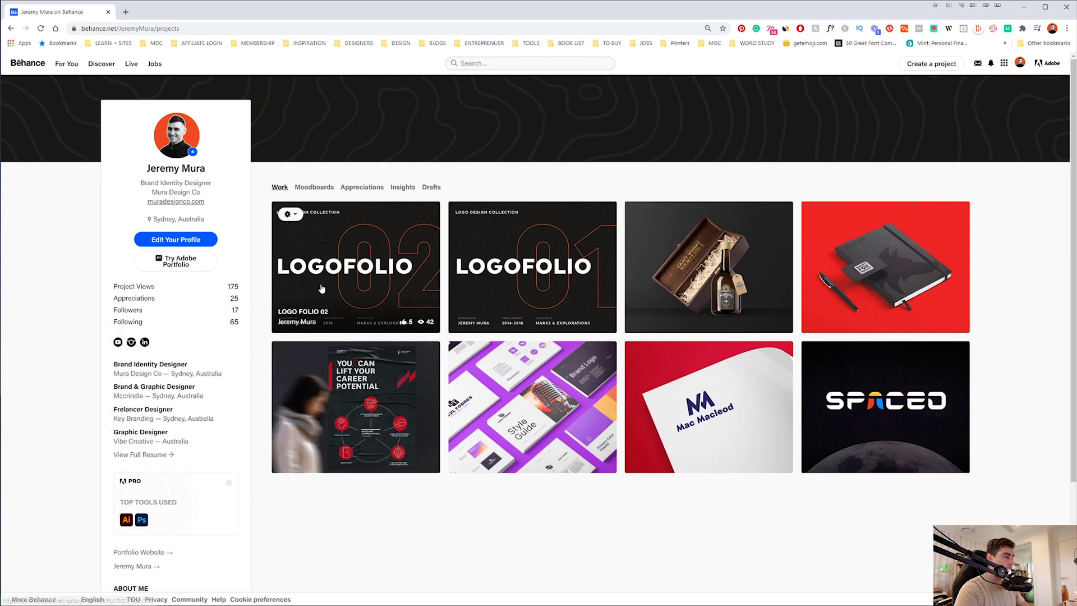
mouse_move(391, 240)
click(297, 213)
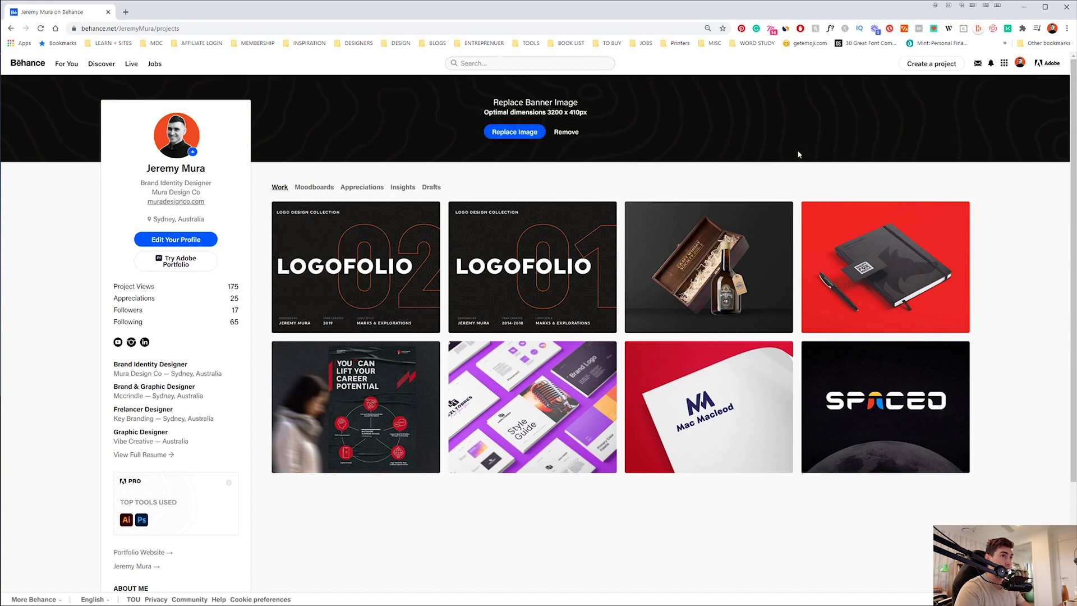
click(936, 67)
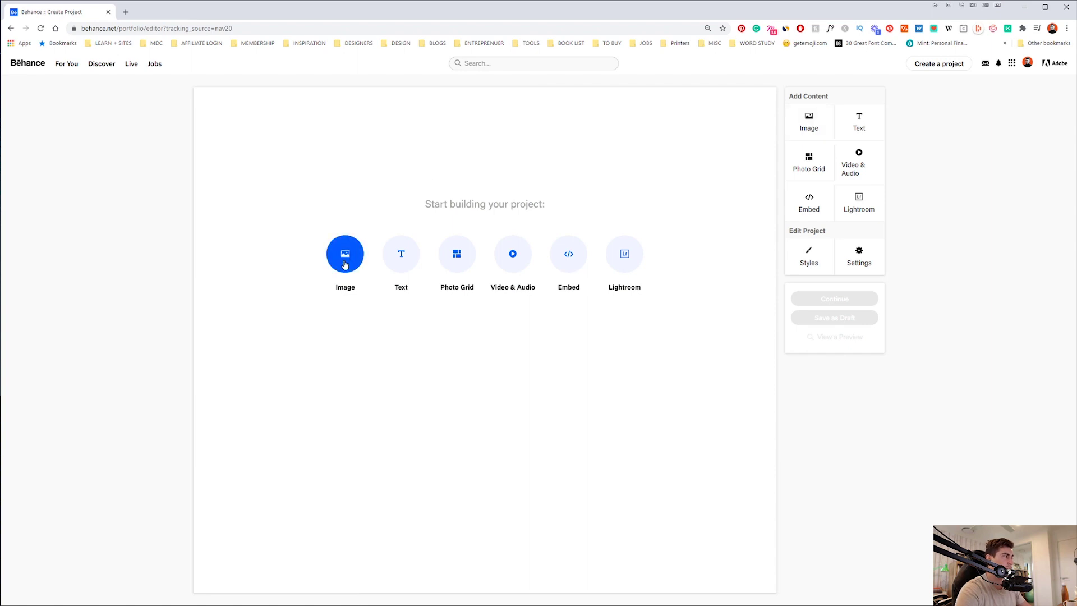
Add the Ke iafrica logo image, Artboard 1 copy 2, from the Logofolio 2020 tutorial folder to the project.
click(810, 125)
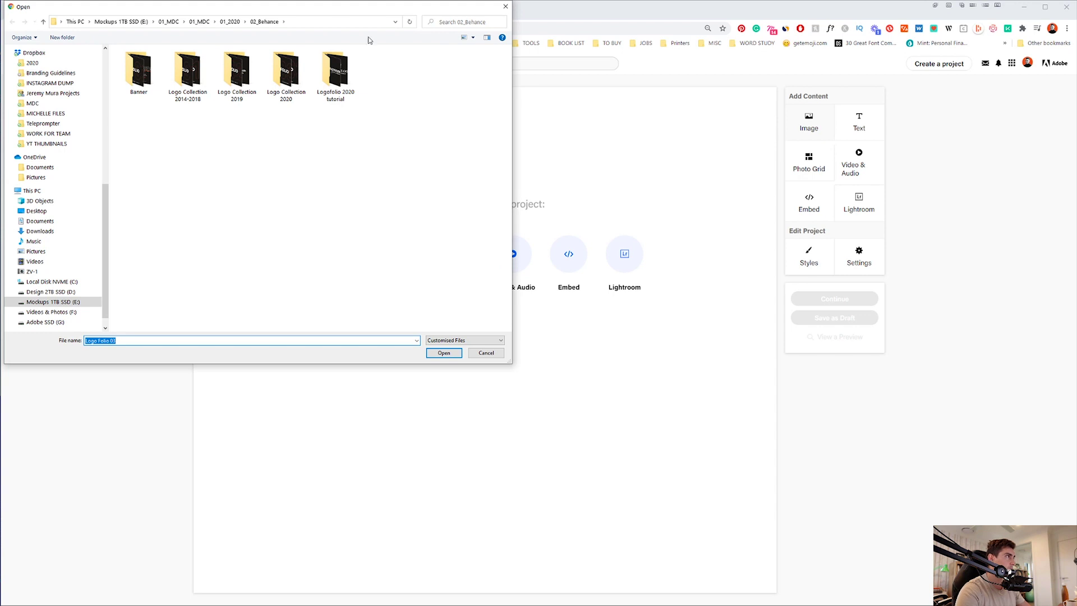
double_click(335, 72)
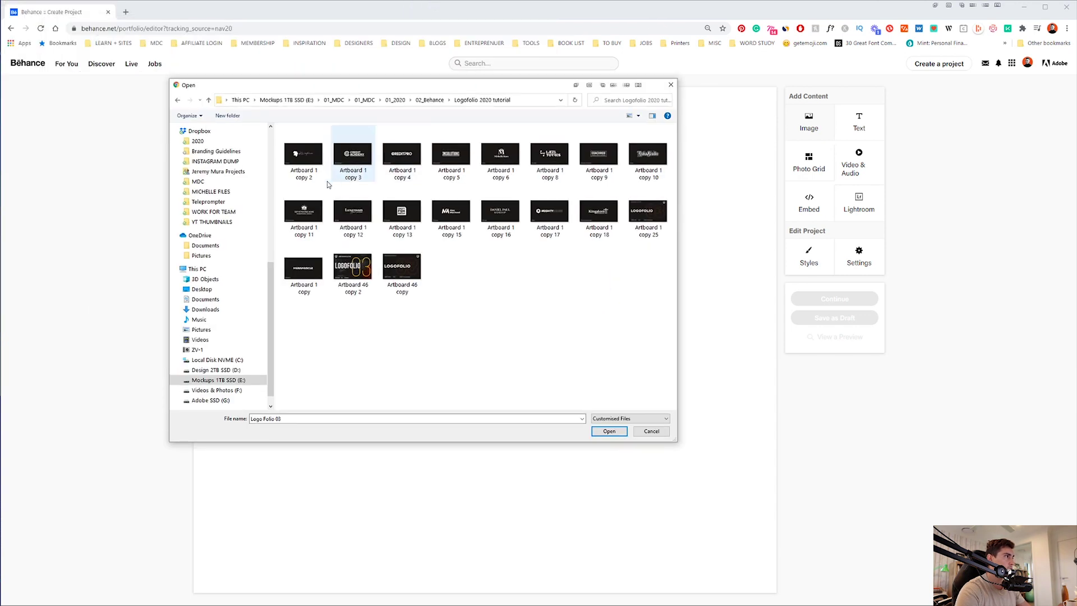
double_click(315, 162)
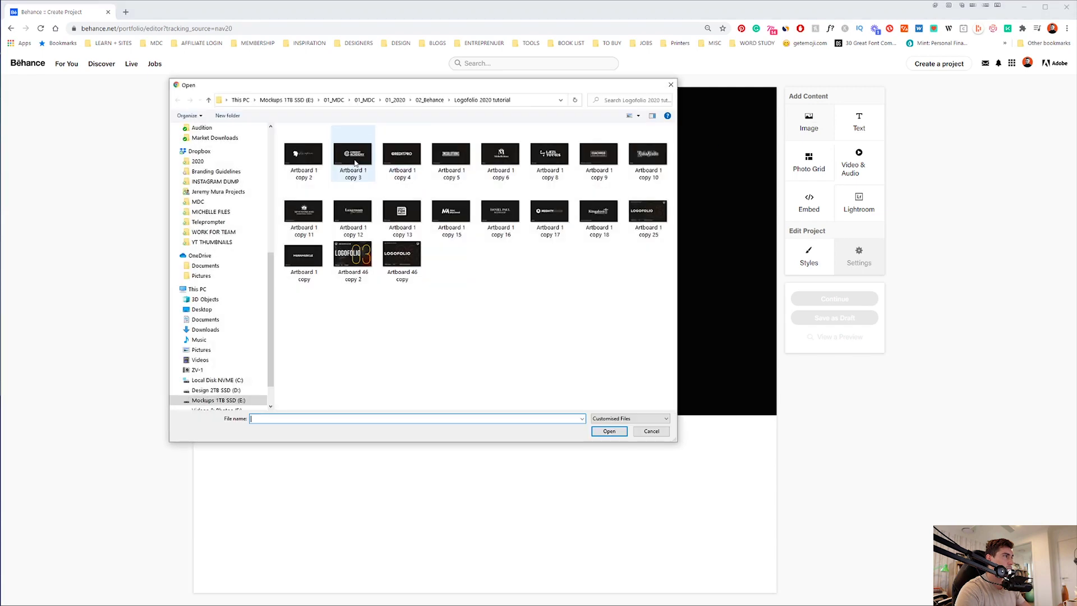
Add the logo images Artboard 1 copy 3, copy 4, copy 5 and copy 6 to the project one by one.
double_click(573, 166)
click(808, 121)
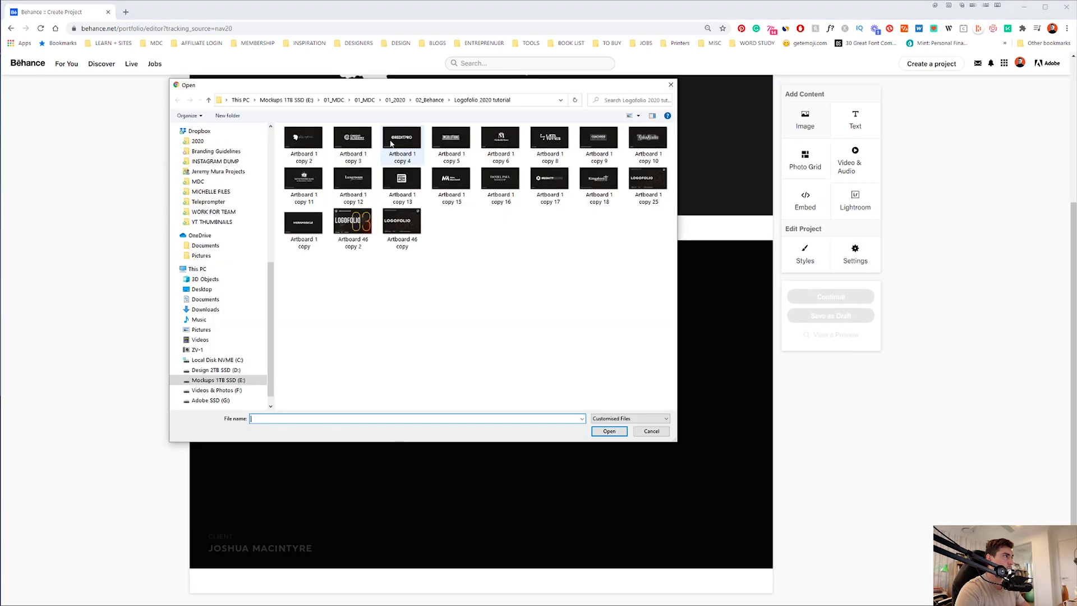
double_click(393, 145)
click(806, 118)
double_click(503, 142)
click(815, 124)
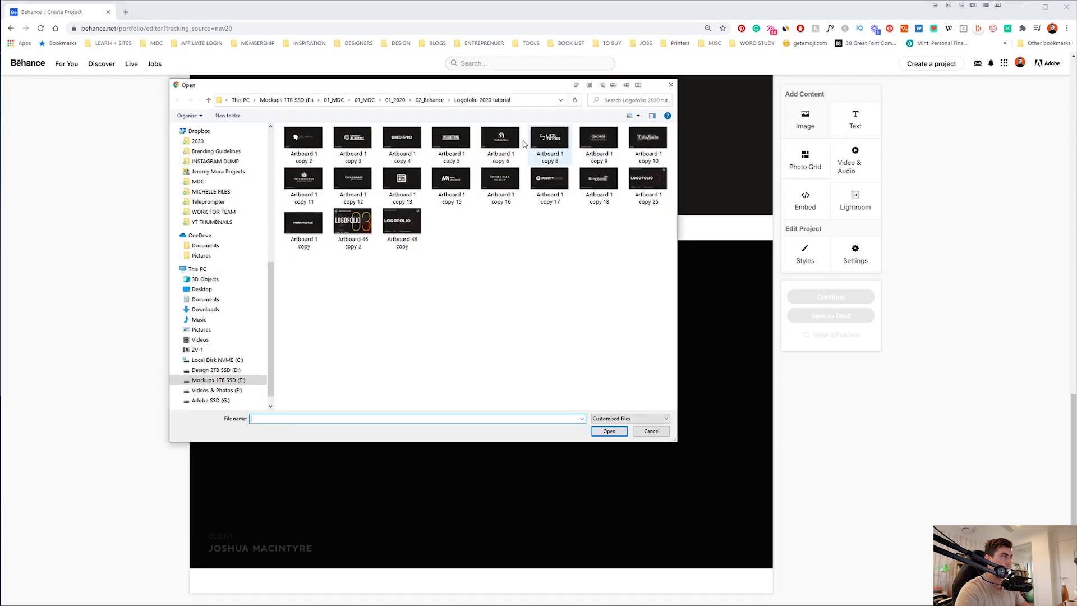
double_click(503, 145)
Add the LOGOFOLIO 03 cover image, Artboard 46 copy 2, to the project.
scroll(565, 307, up, 20)
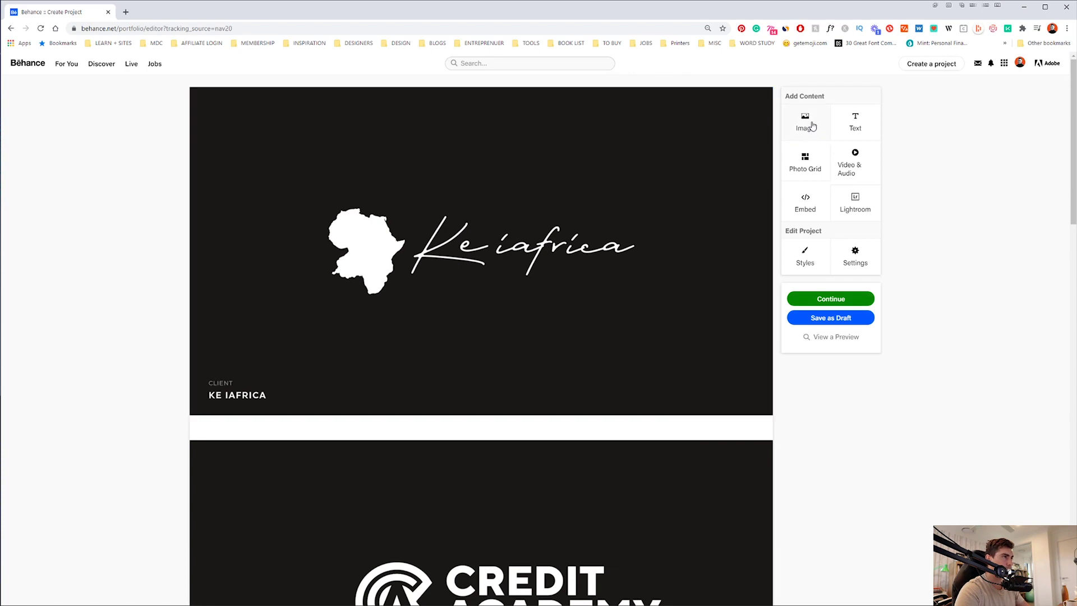
click(808, 120)
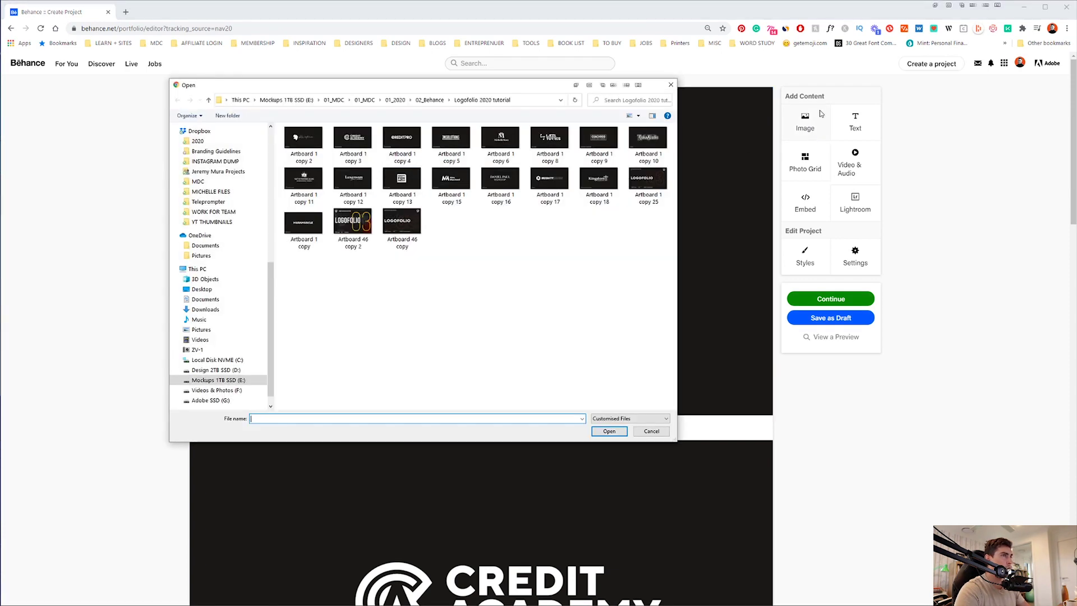
double_click(351, 221)
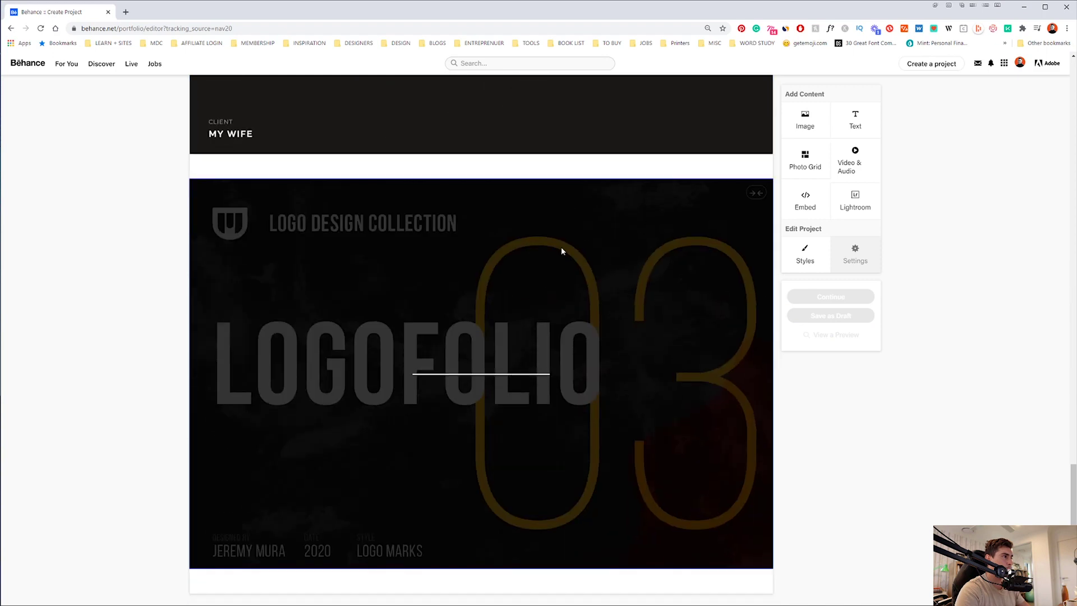
Reorder the project content so the LOGOFOLIO 03 cover comes first and the Credit Academy logo second to last, and save the order.
scroll(549, 316, up, 5)
scroll(365, 315, up, 20)
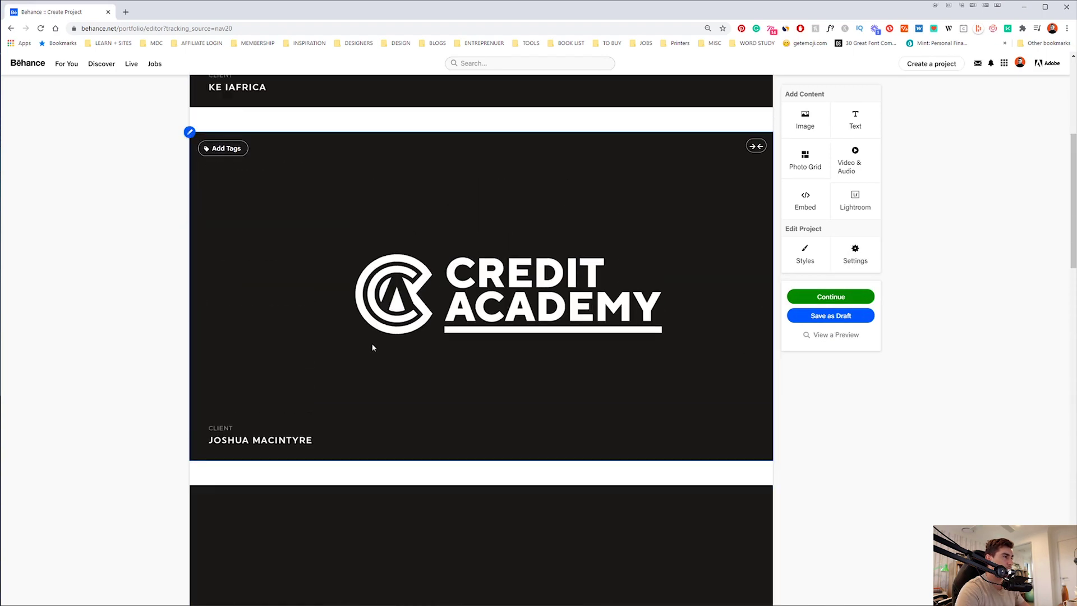
scroll(373, 344, down, 15)
scroll(331, 197, up, 3)
scroll(250, 349, down, 5)
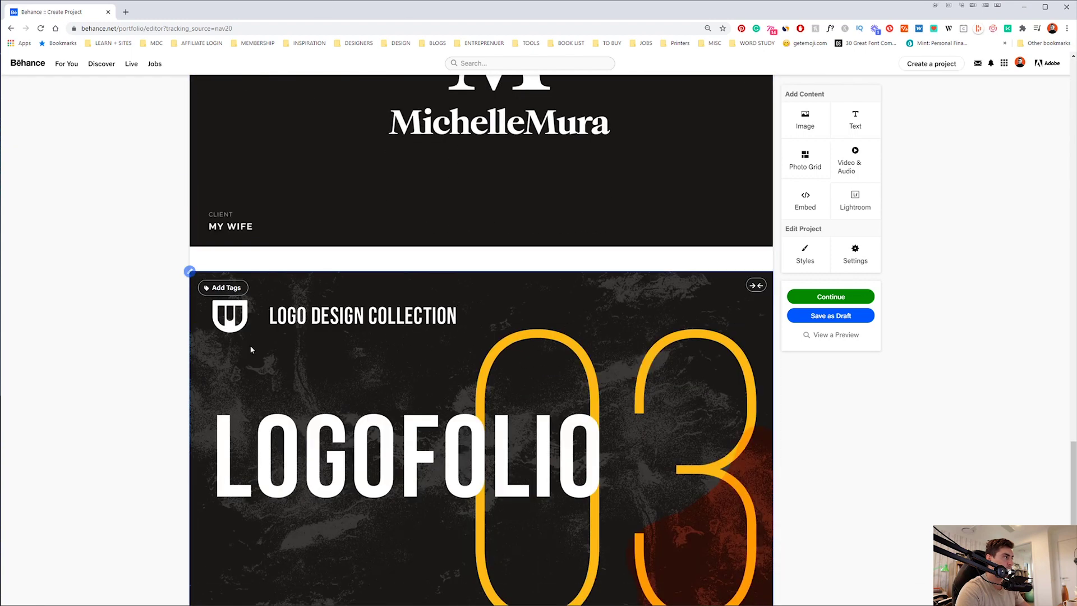
click(189, 274)
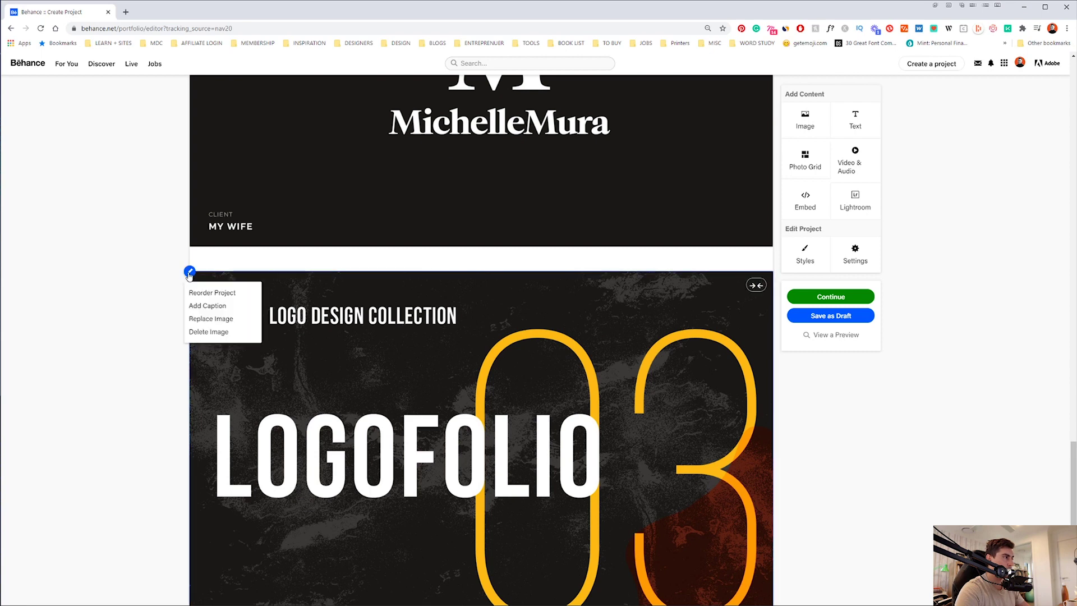
click(244, 298)
scroll(548, 272, down, 2)
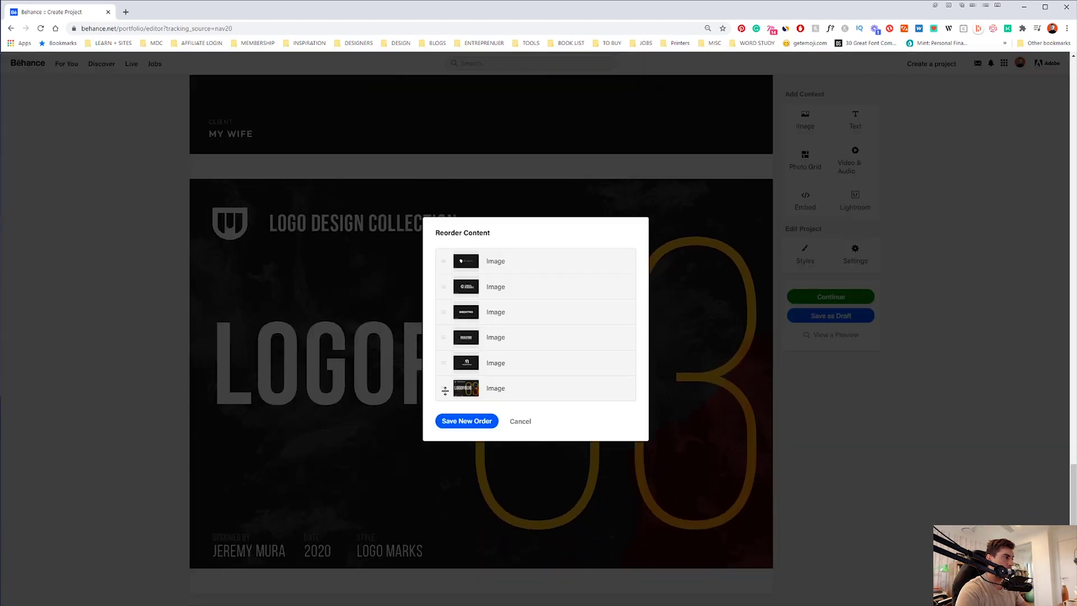
drag(445, 391, 435, 255)
drag(440, 337, 445, 314)
drag(445, 363, 443, 312)
click(475, 420)
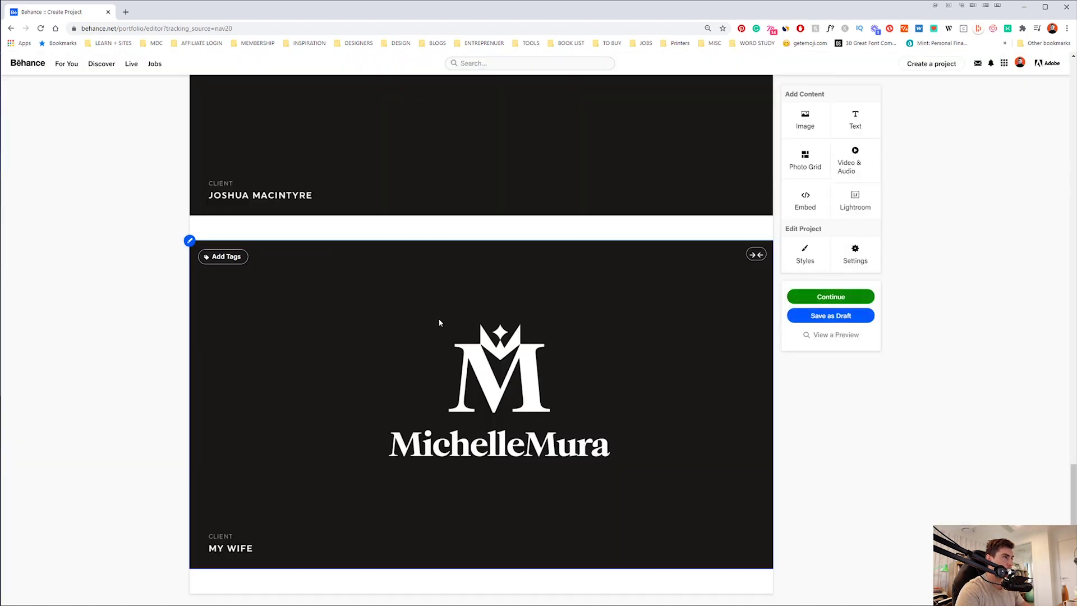
Insert a text block between the cover and the Ke iafrica logo reading "THIS IS A LOGO COLLECTION OF MY DESIGNS FOR THIS YEAR.".
scroll(439, 323, up, 15)
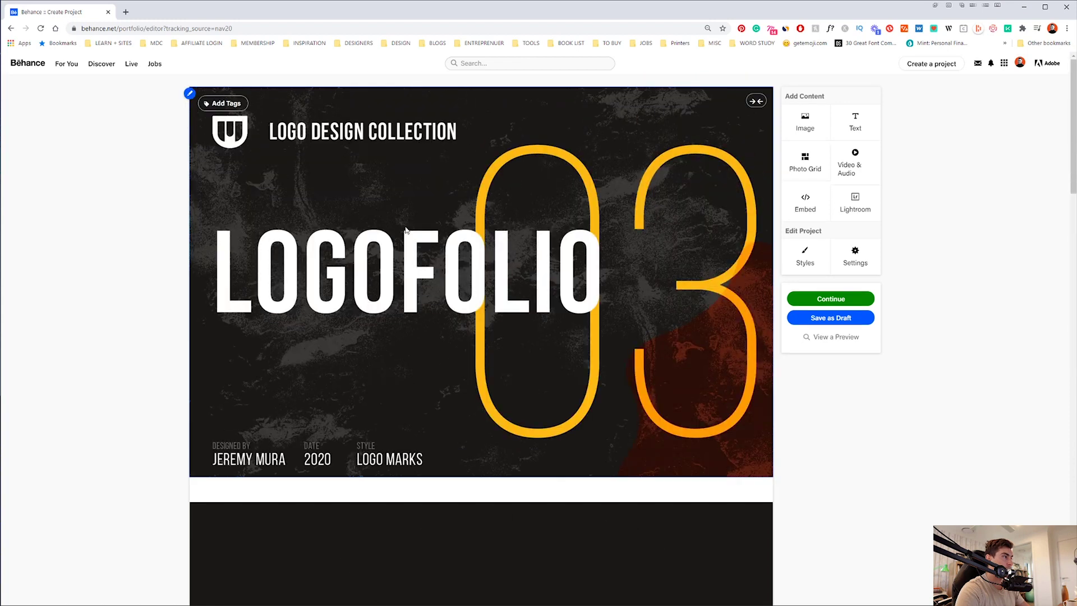
scroll(404, 255, down, 3)
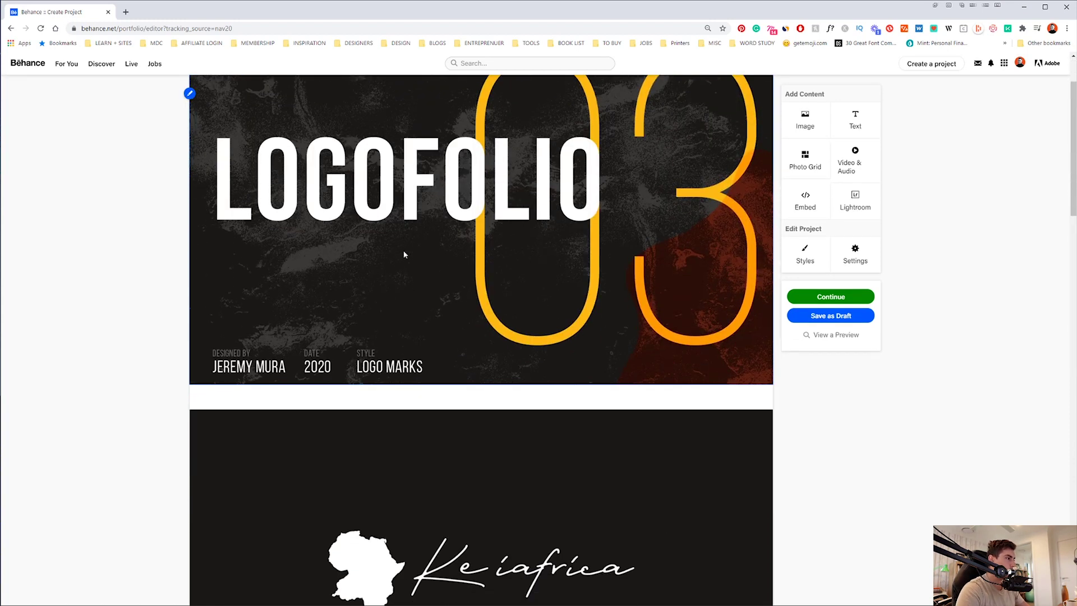
mouse_move(263, 306)
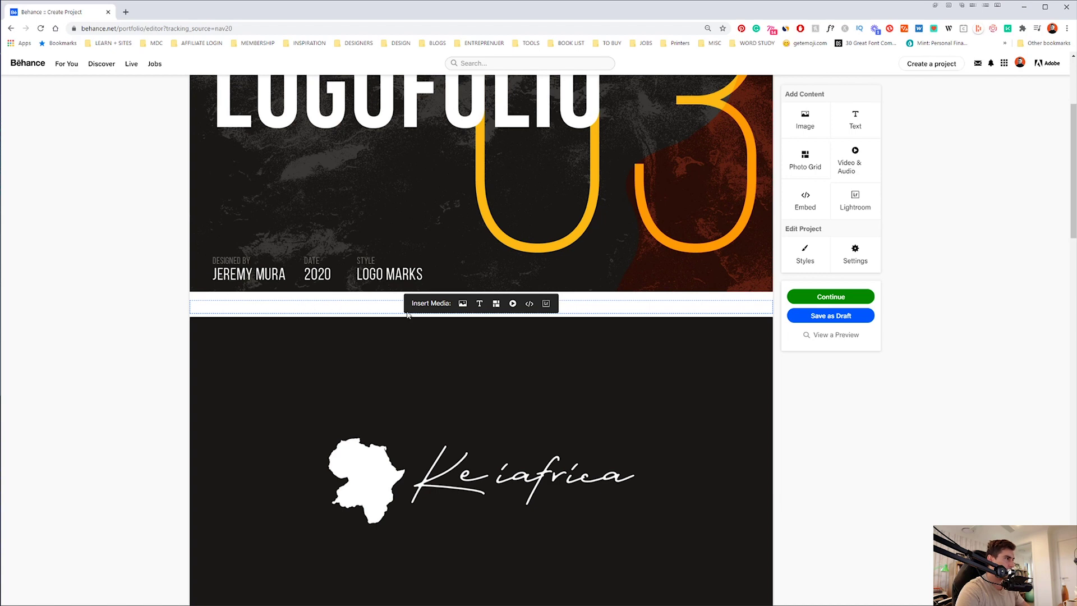
click(479, 304)
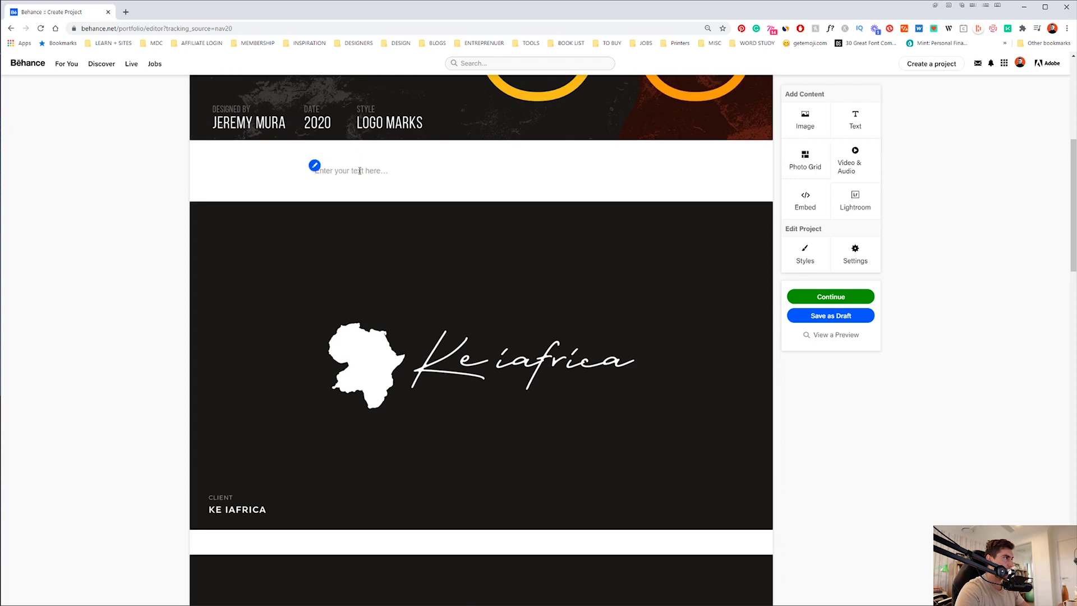
text(THIS IS A LOGO COLLECTIO)
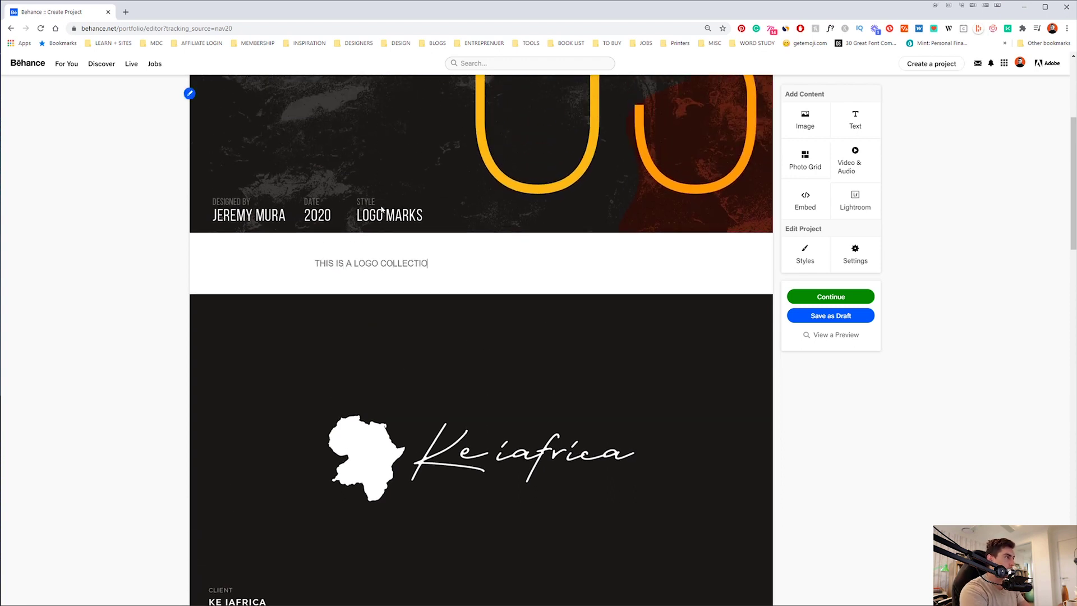
text(N OF MY DESIG)
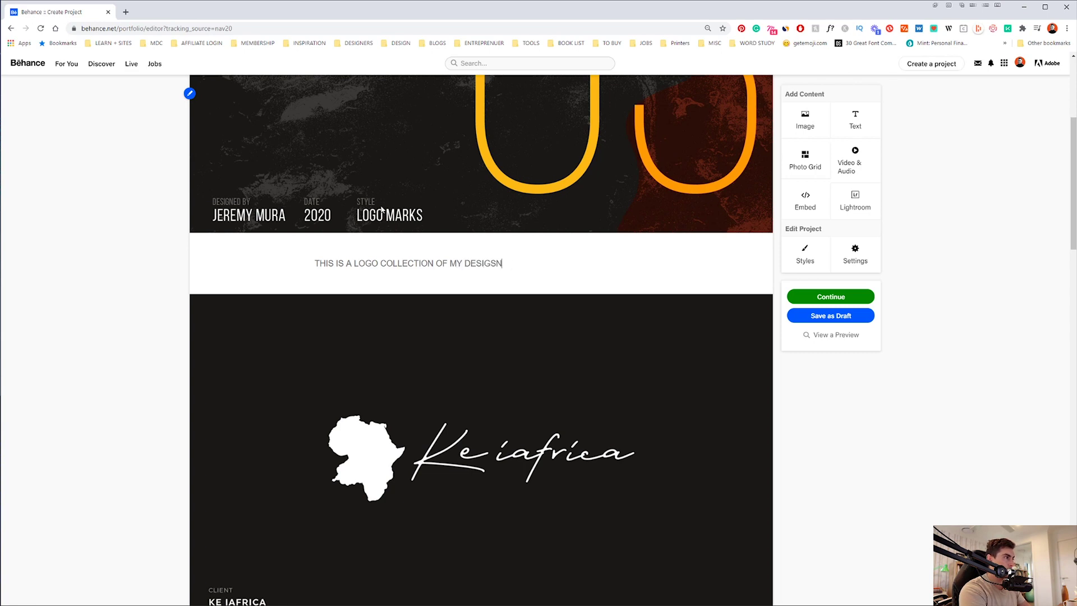
text(NS FOR THIS YEAR.)
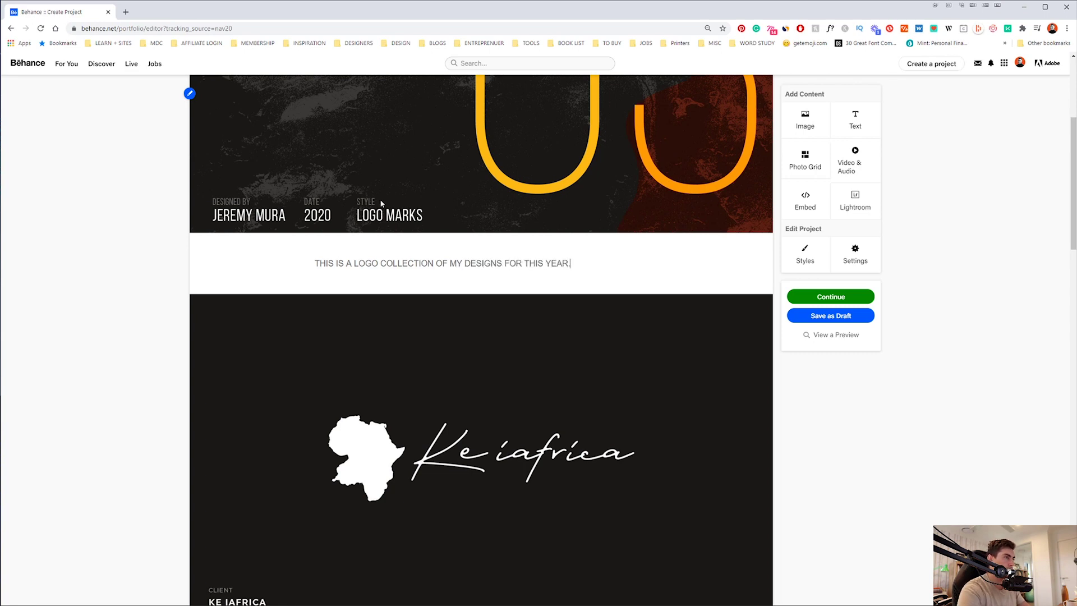
Make the whole intro sentence below the cover bold and give it the Header text style.
click(533, 263)
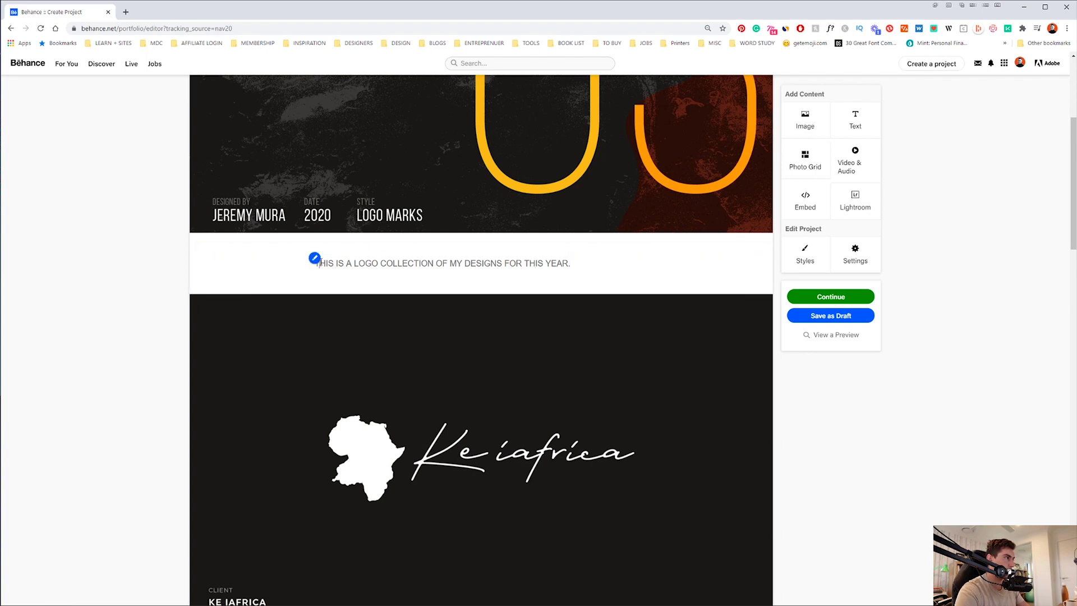
click(314, 258)
click(320, 291)
drag(571, 263, 508, 266)
drag(623, 267, 217, 268)
click(444, 244)
click(383, 245)
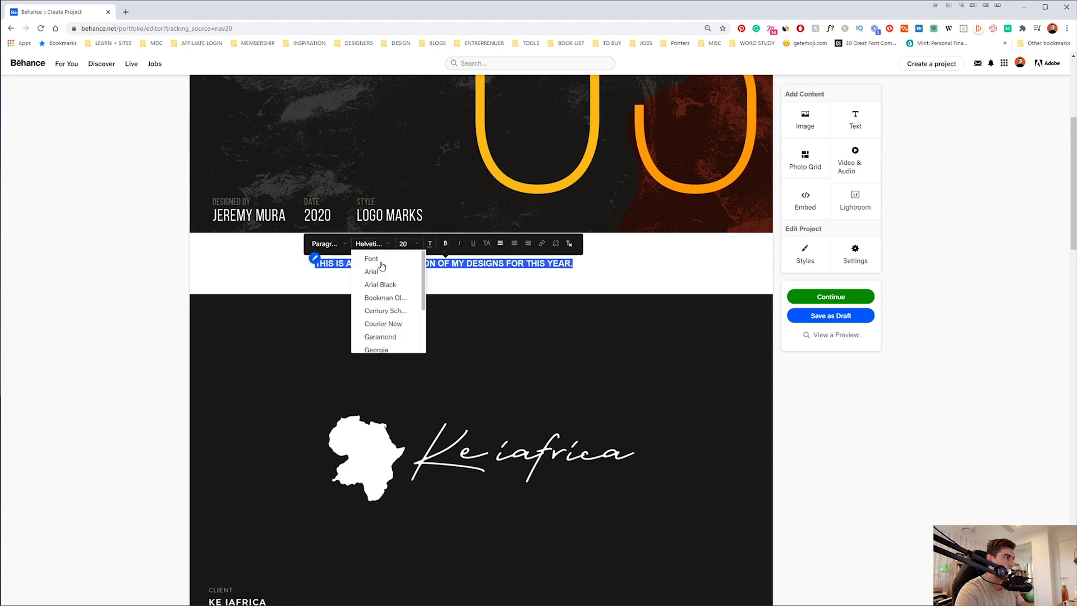
click(324, 243)
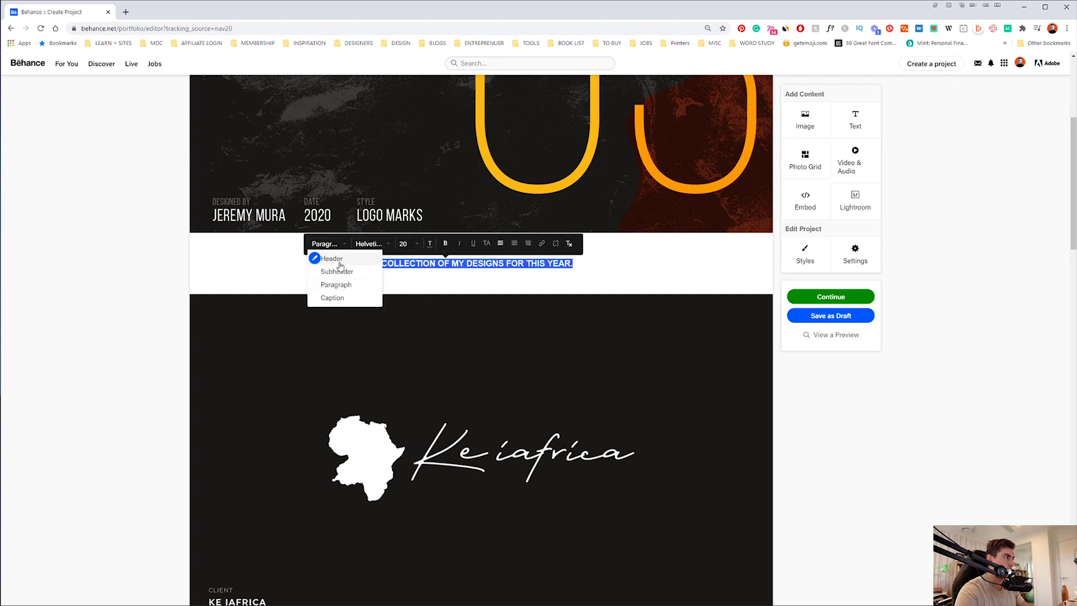
click(340, 258)
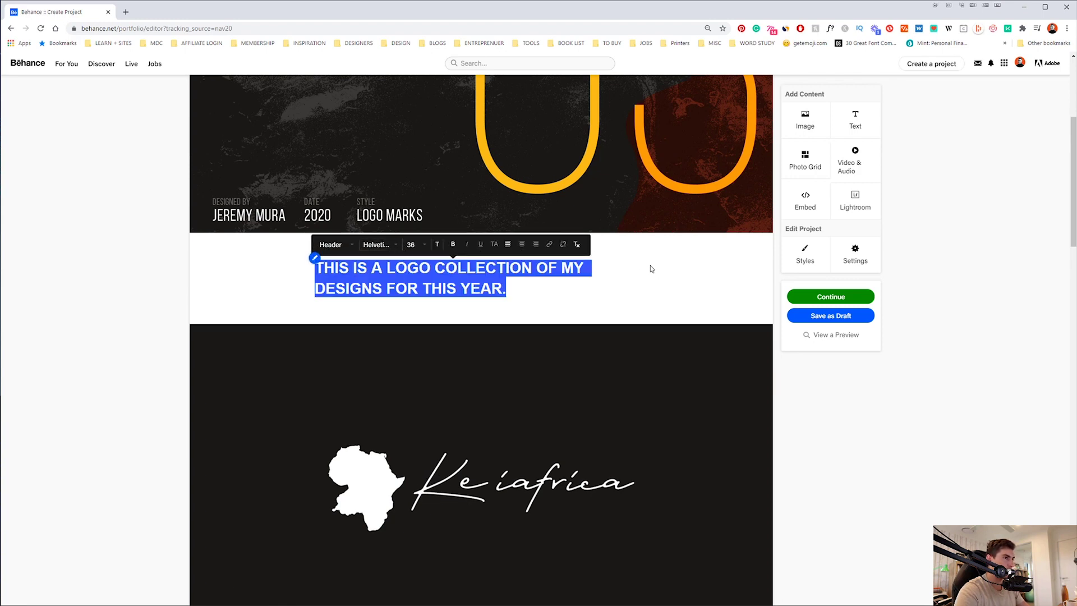
click(655, 281)
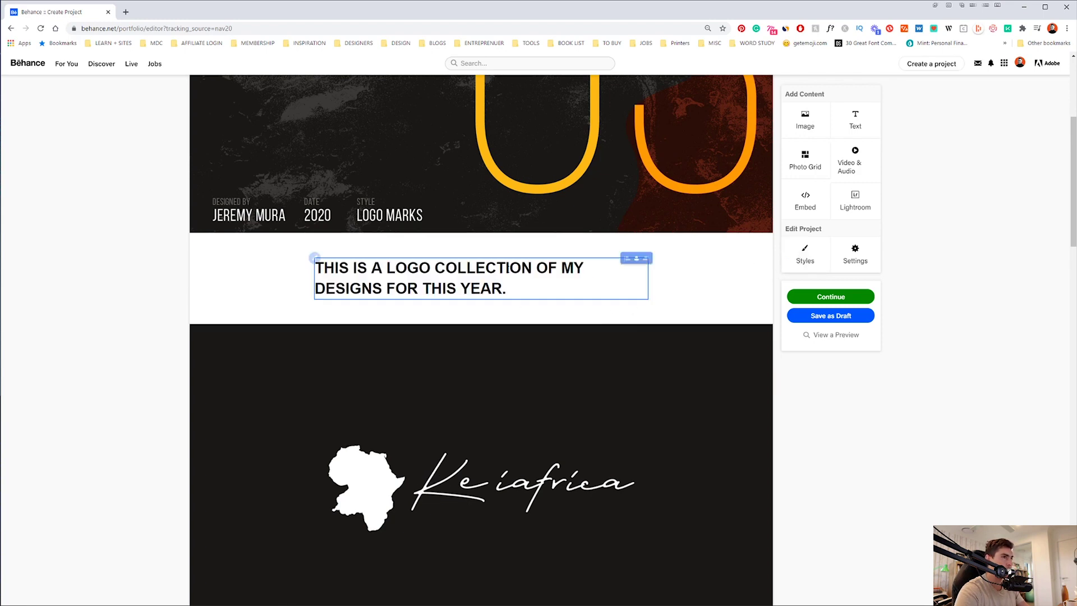
Open the project styles and pick the near-black background color 0D0D0D.
scroll(345, 320, up, 1)
scroll(346, 320, down, 1)
scroll(620, 323, up, 1)
scroll(620, 322, down, 10)
scroll(252, 263, up, 9)
scroll(273, 279, up, 5)
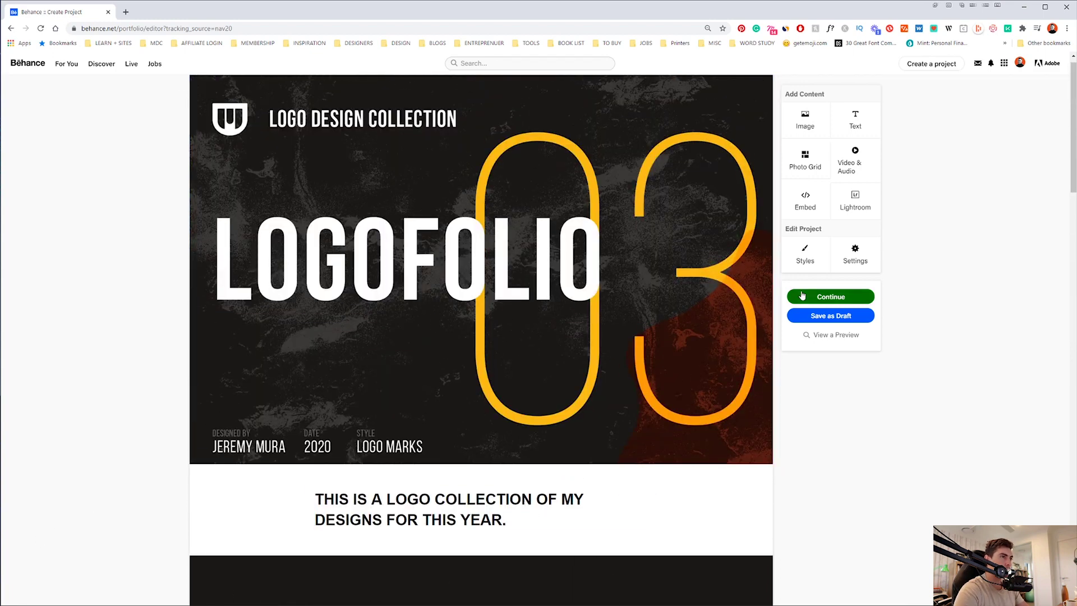
click(806, 256)
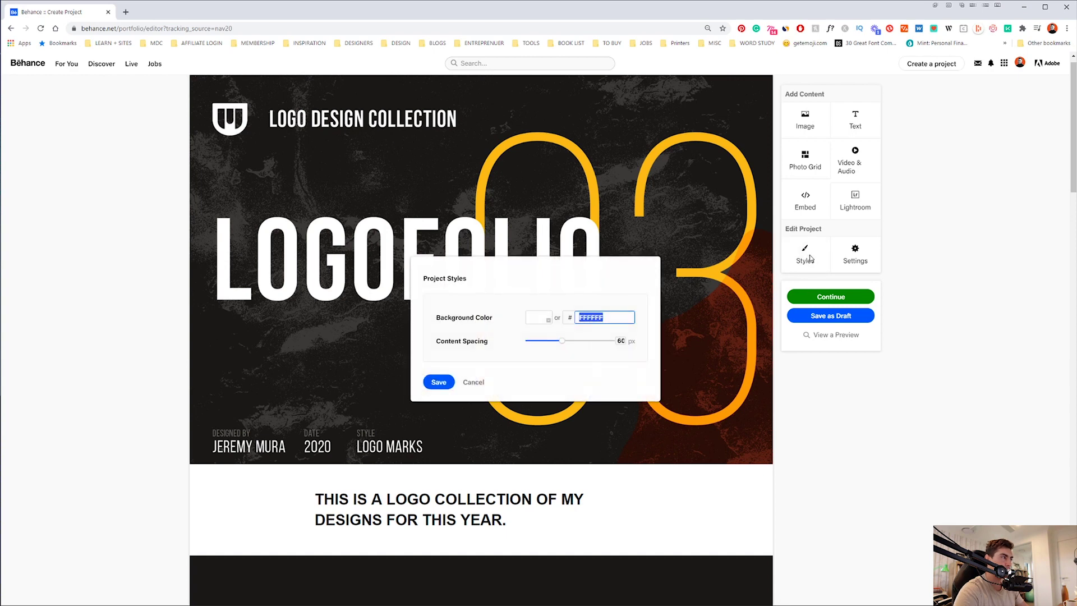
click(548, 318)
click(527, 379)
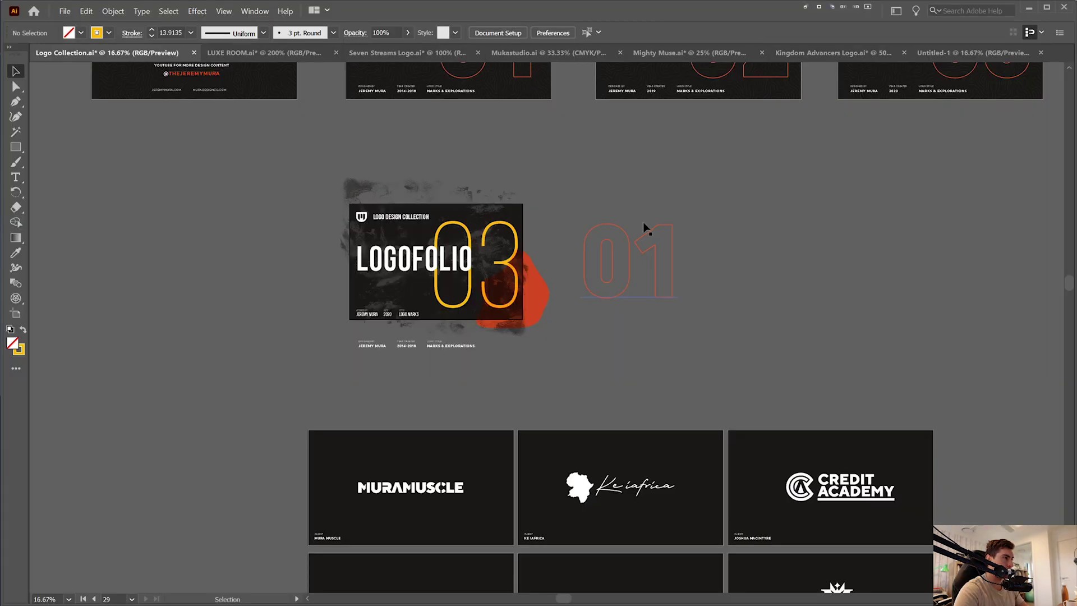
Switch to Illustrator, sample the Ke iafrica artboard's dark background with the Eyedropper, and look up the fill's hex code.
scroll(496, 282, up, 5)
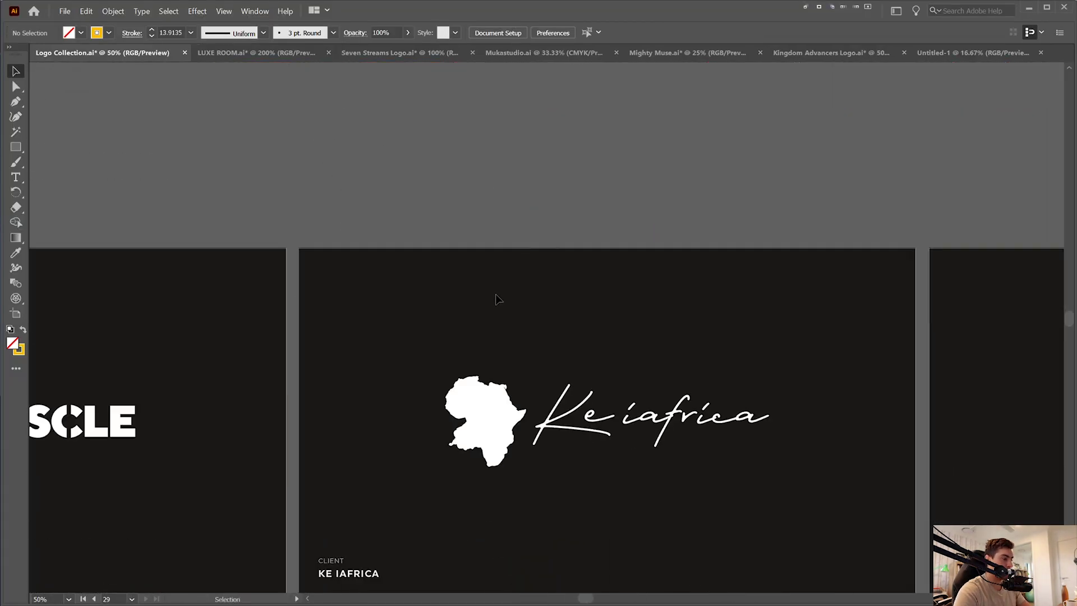
key(i)
click(498, 296)
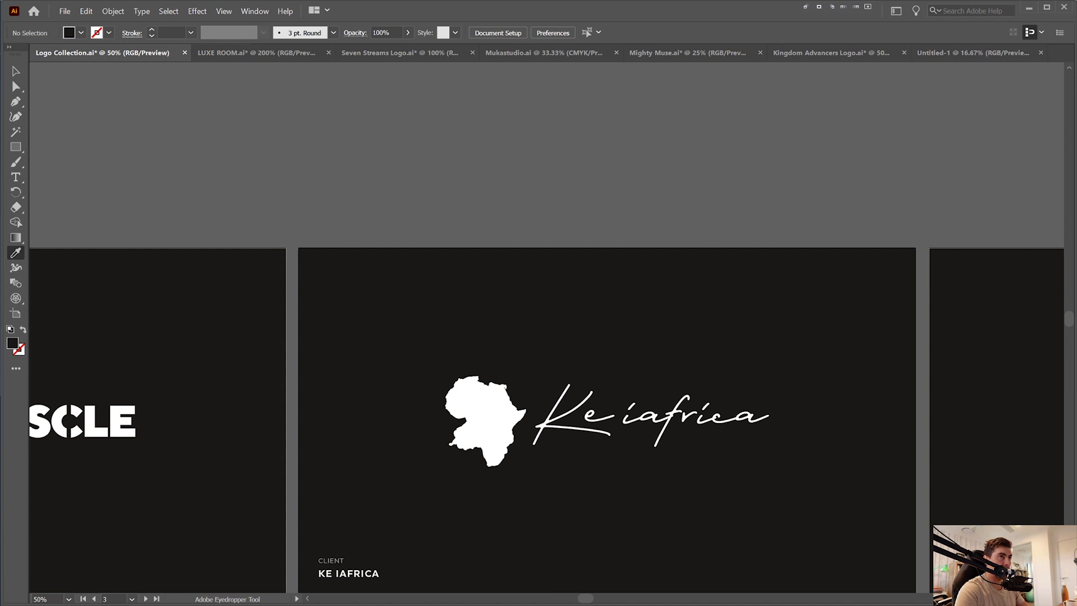
double_click(13, 343)
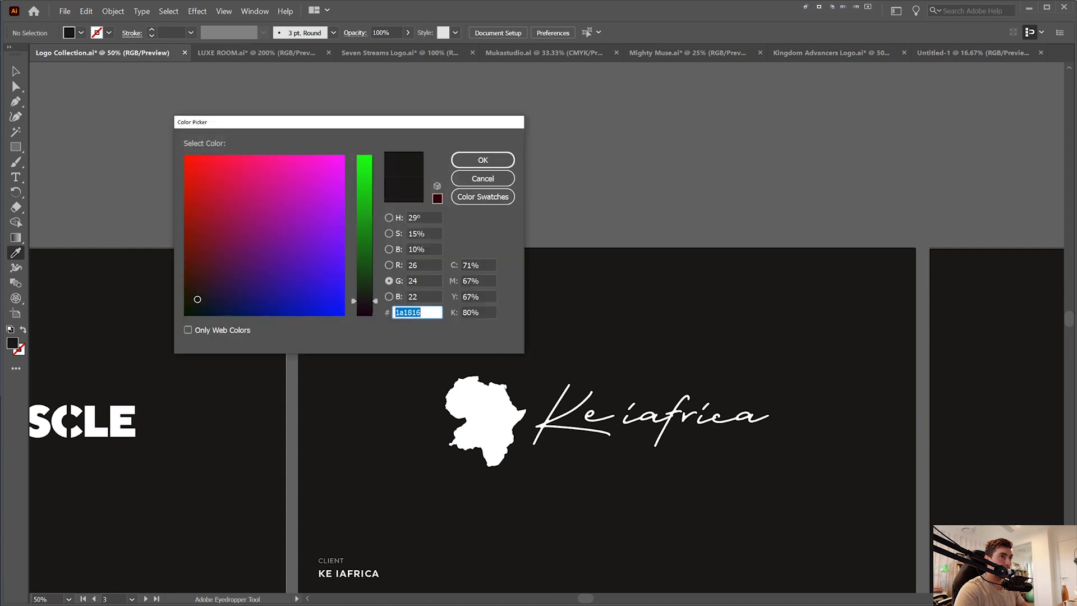
key(Return)
Bring the Swatches panel group out over the artboards and check the hex code of the sampled fill.
drag(1074, 70, 789, 115)
click(879, 289)
click(853, 346)
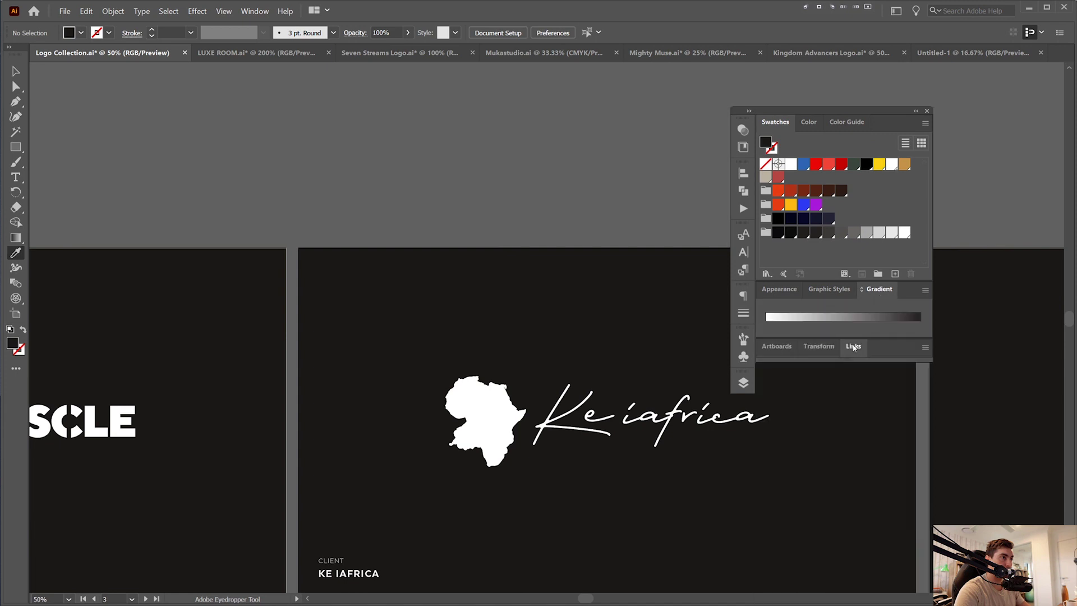
drag(782, 112, 777, 141)
double_click(768, 163)
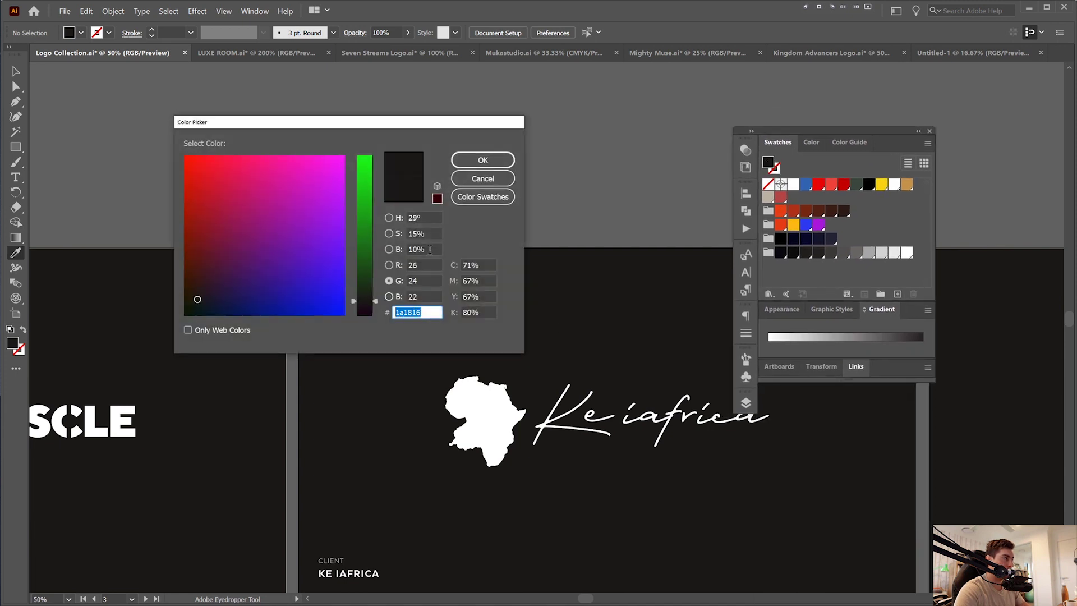
click(481, 178)
Switch back to Behance, set the project's background color to 1A1816 and content spacing to 28 px, and save the styles.
key(alt+Tab)
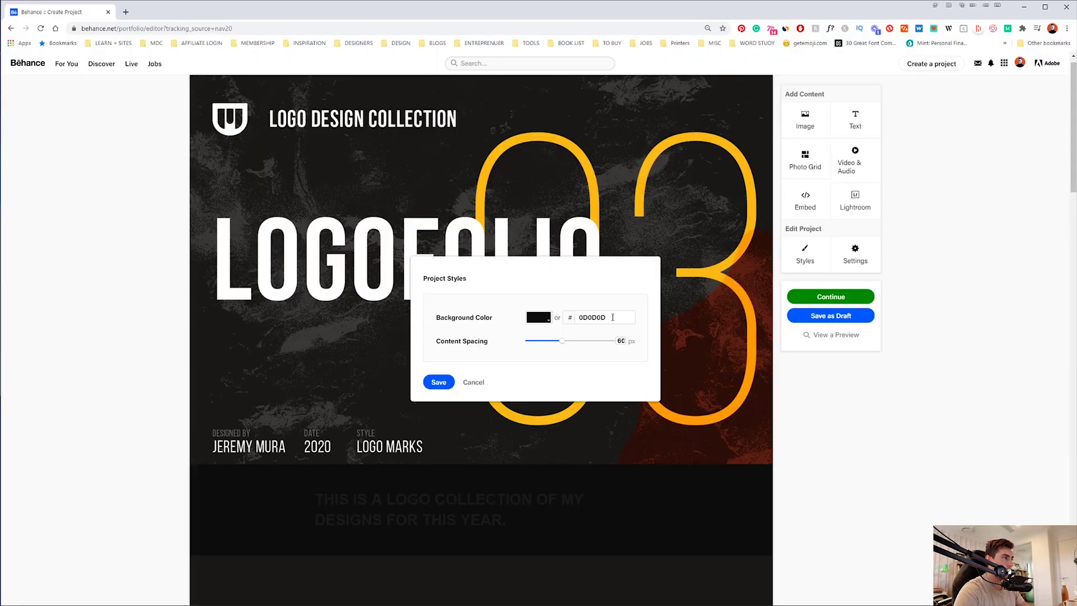
double_click(616, 317)
text(1A1816)
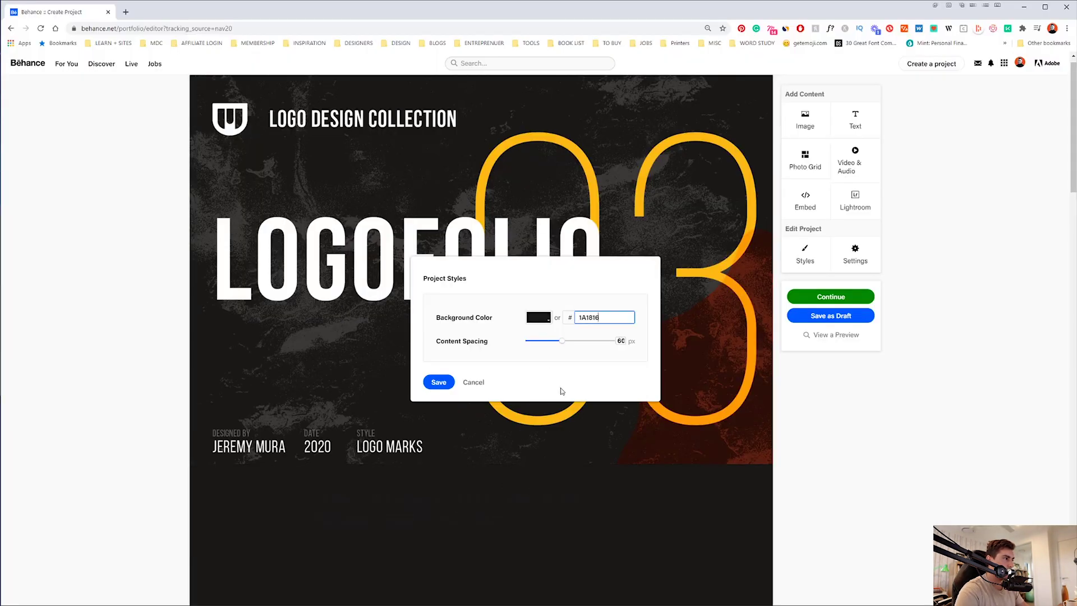
drag(561, 345, 392, 360)
scroll(449, 353, down, 3)
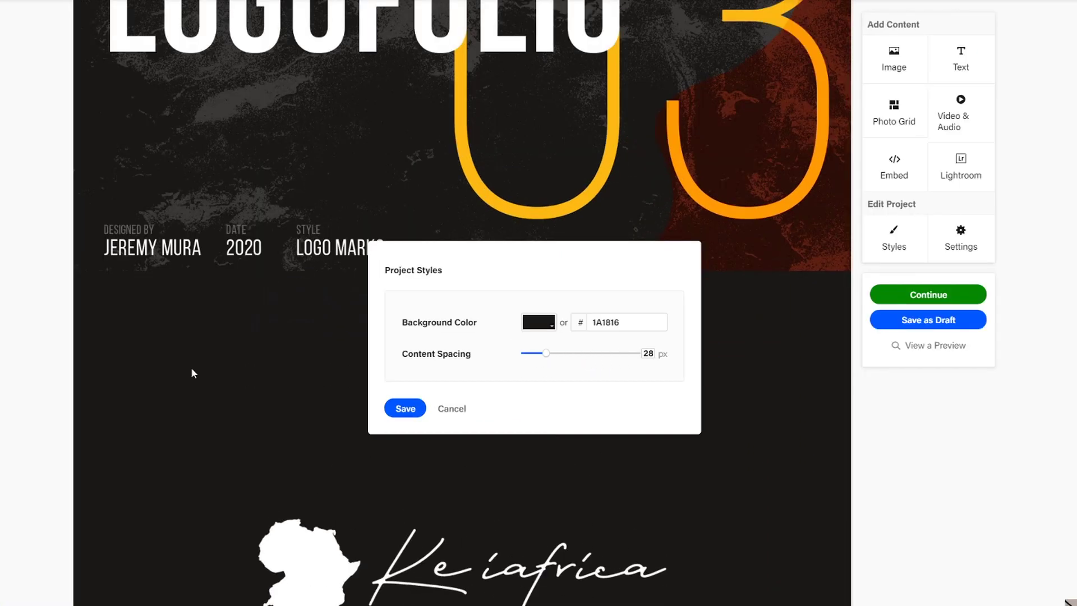
scroll(192, 368, down, 7)
click(405, 408)
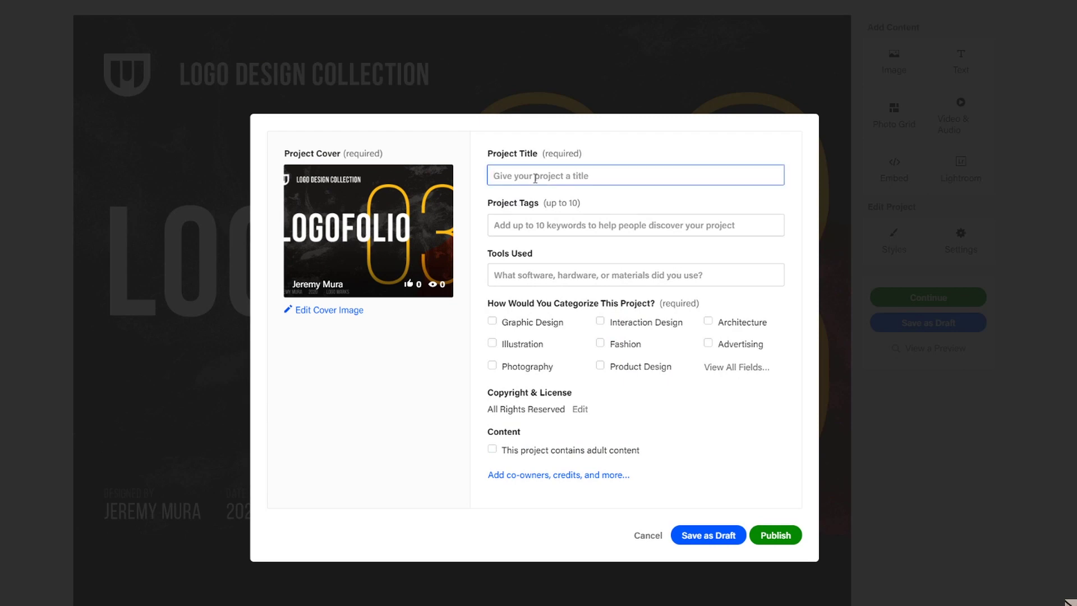
Title the project LOGO FOLIO 3 and add the project tag LOGO DESIGN.
text(logoLOGO FOLIO 3)
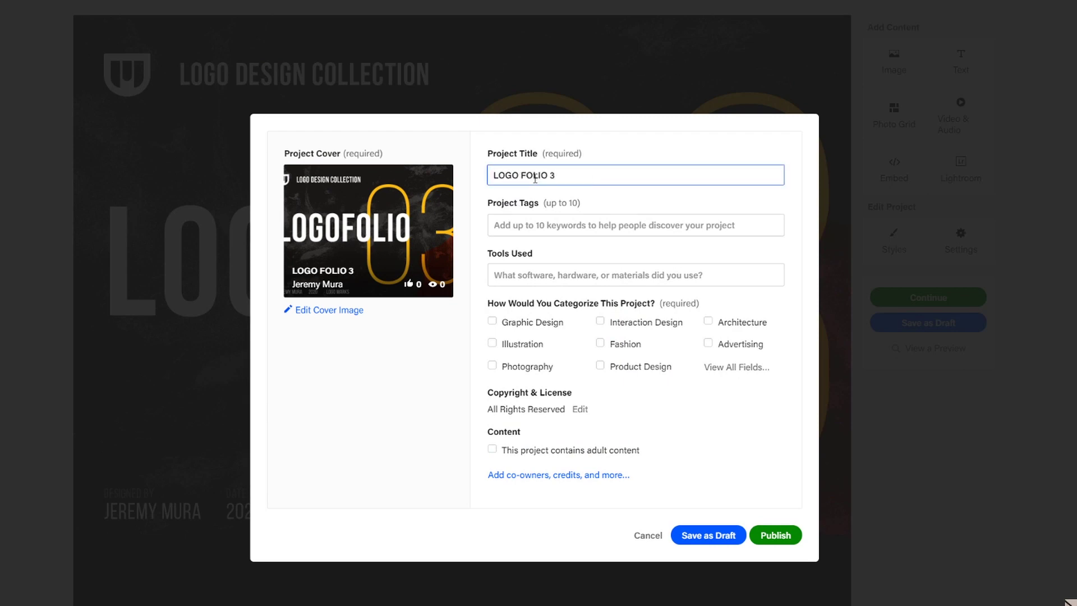
click(558, 224)
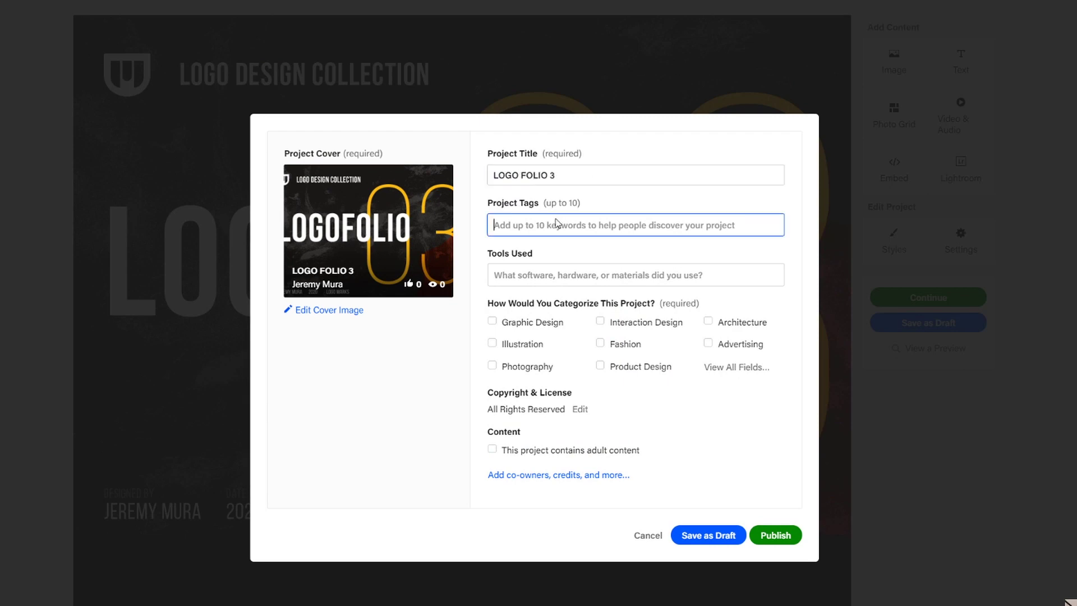
text(LO)
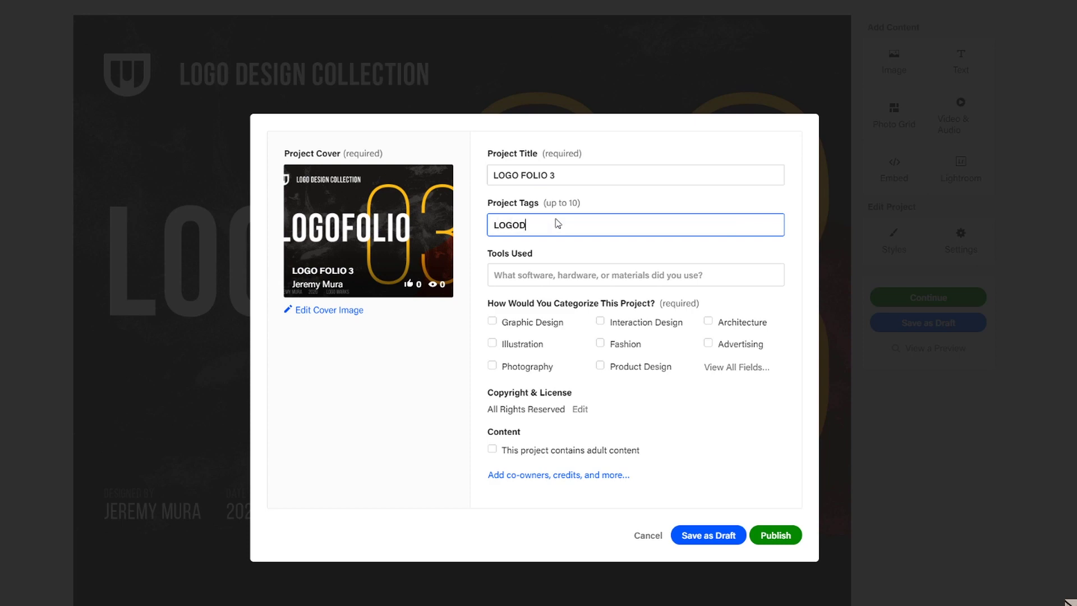
text(GO DESIGN)
key(Return)
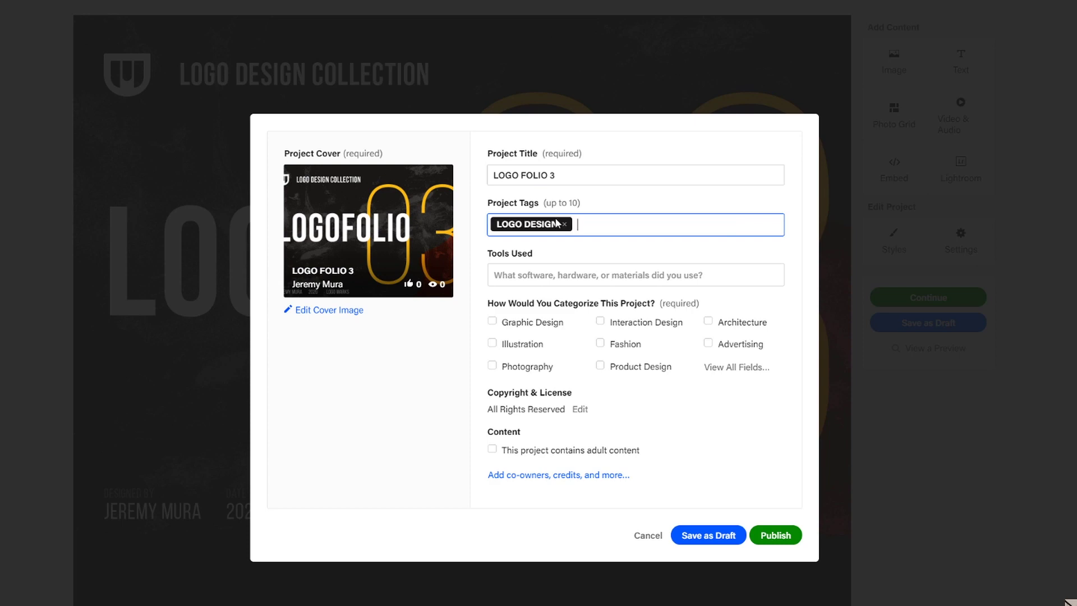
Add the project tags LOGOTYP, LOGO MARK and LOGO FOLIO.
text(LOGOTYP)
key(Return)
text(ELOGO MA)
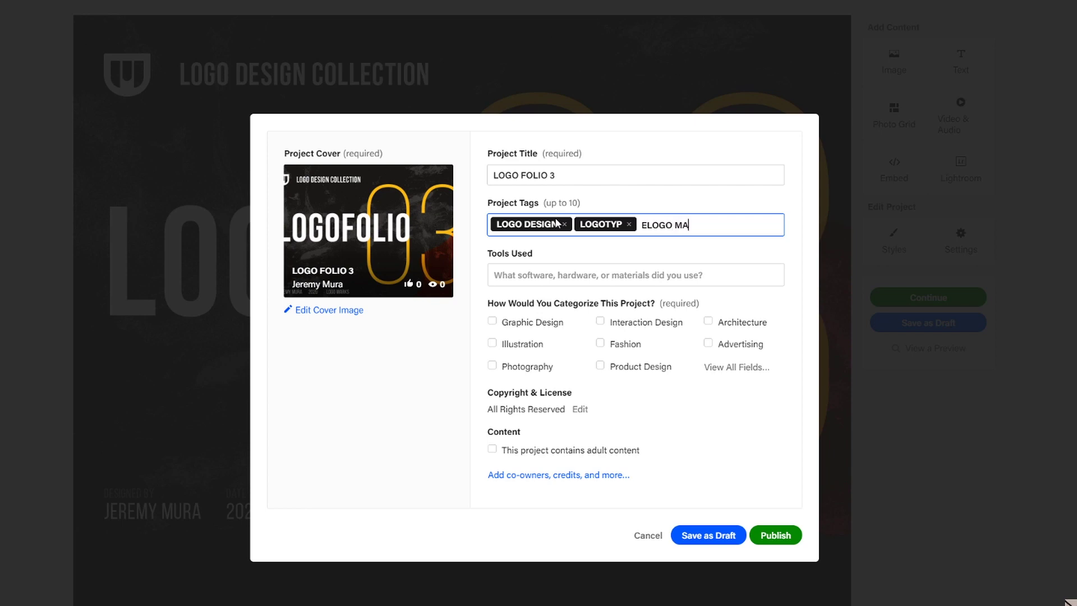
key(BackSpace)
key(BackSpace)
key(BackSpace)
key(BackSpace)
key(BackSpace)
key(BackSpace)
key(BackSpace)
key(BackSpace)
key(BackSpace)
text(LOGO MARK)
key(Return)
text(LOGO FOLIO)
key(Return)
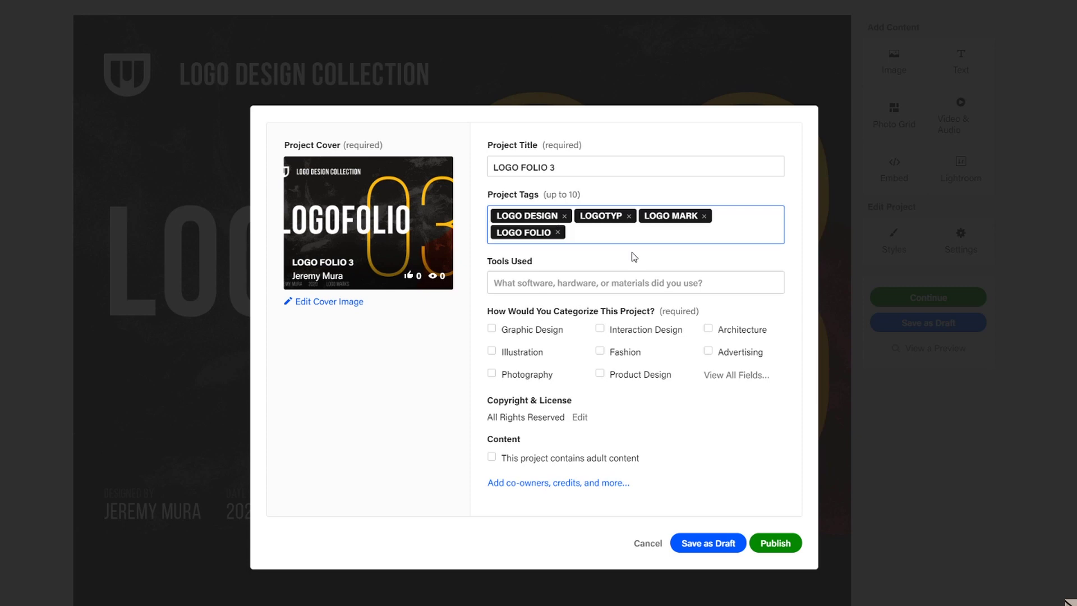
Add Adobe Illustrator to the tools used for the project.
click(564, 281)
text(A)
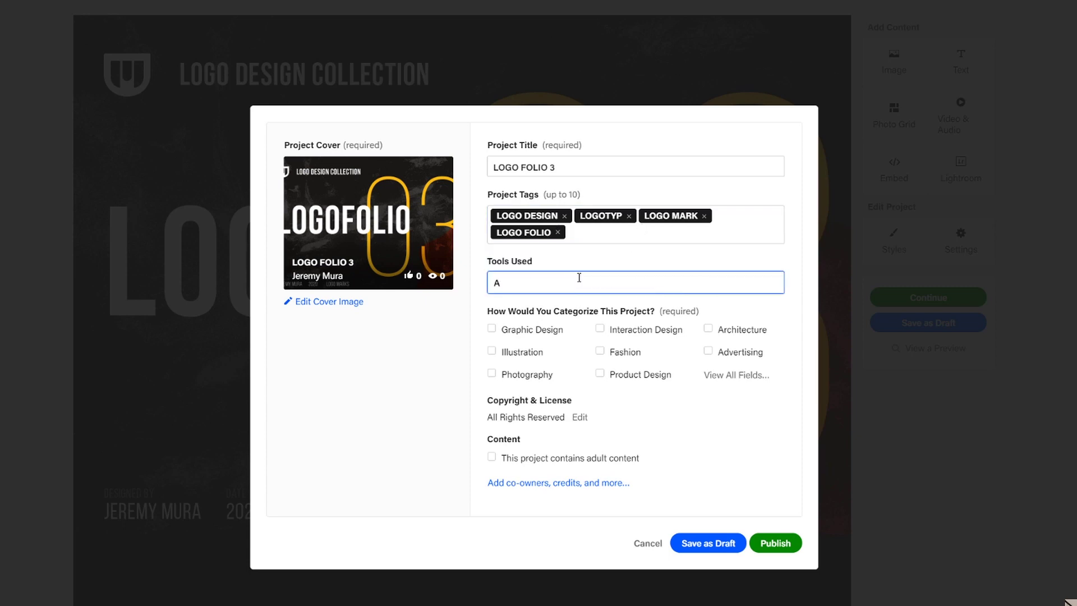
click(523, 315)
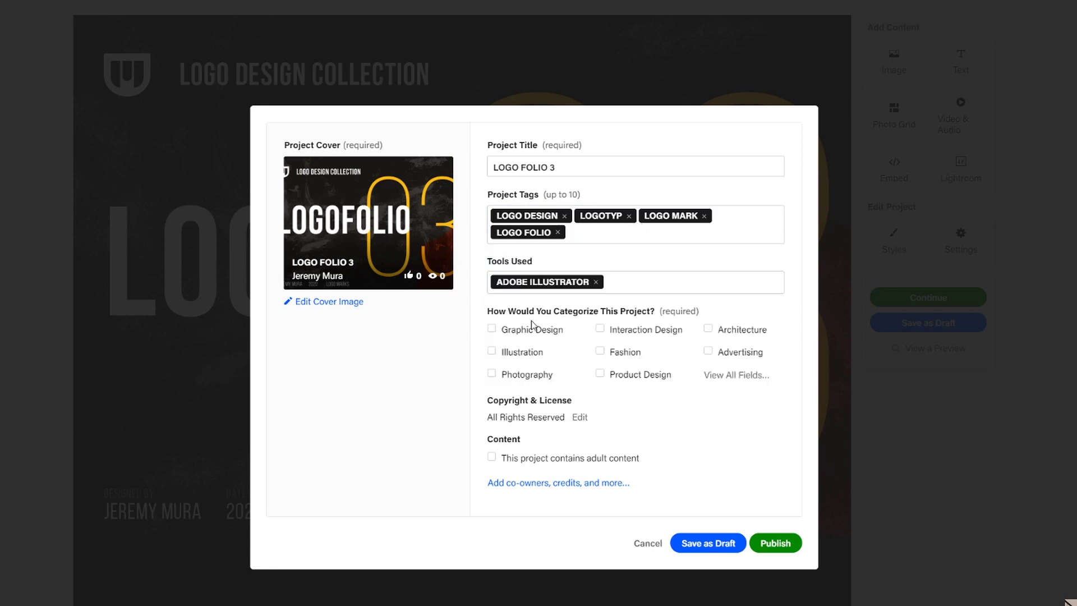
Categorize the project under Graphic Design, Logo Design and Branding, and save it as a draft.
click(491, 329)
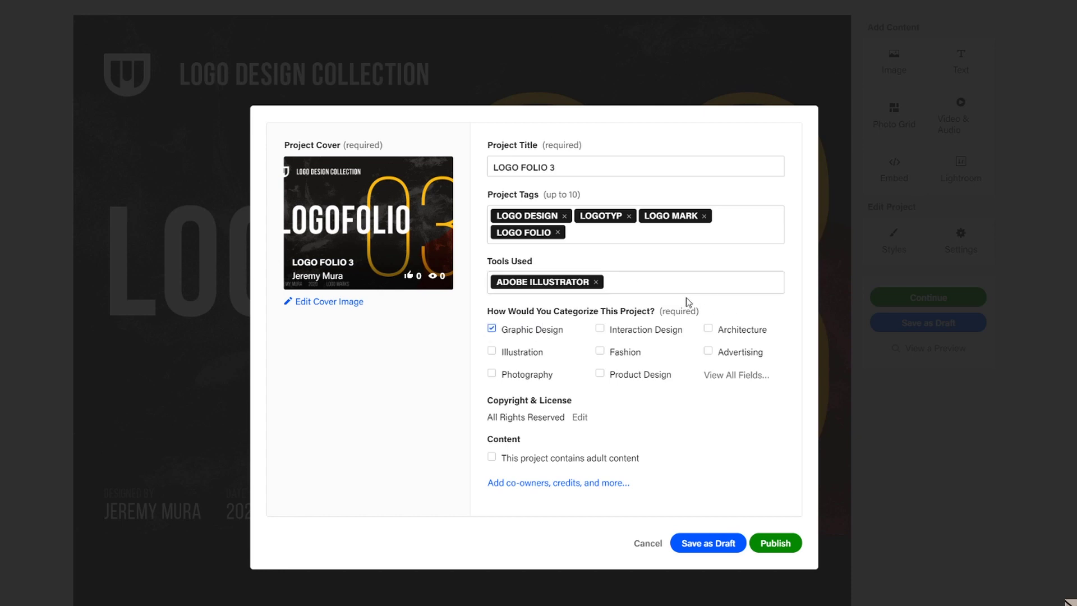
click(731, 375)
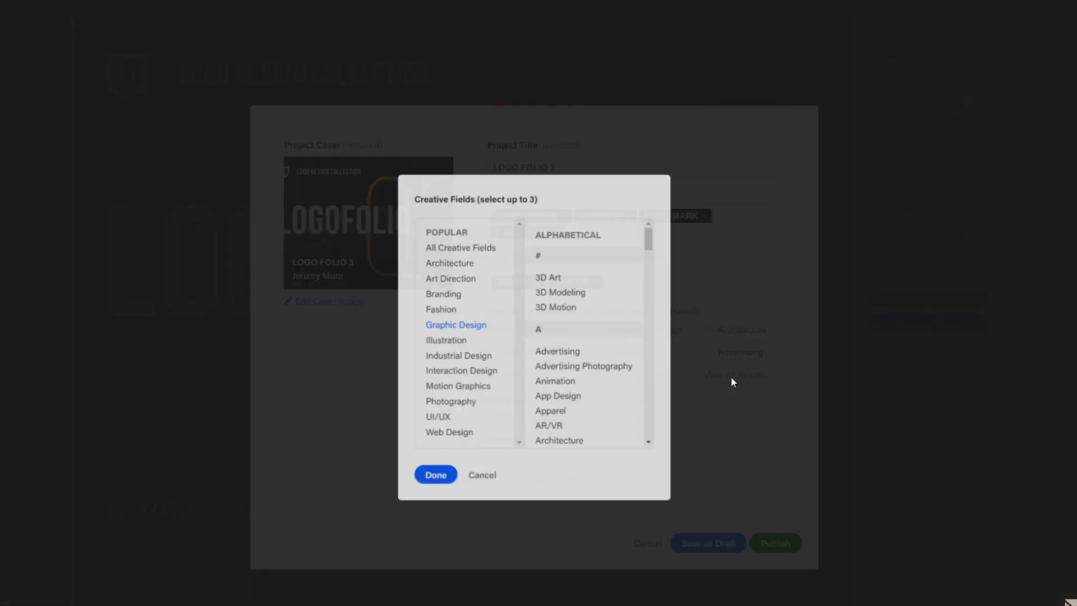
scroll(571, 307, down, 6)
scroll(573, 308, down, 15)
scroll(584, 306, up, 8)
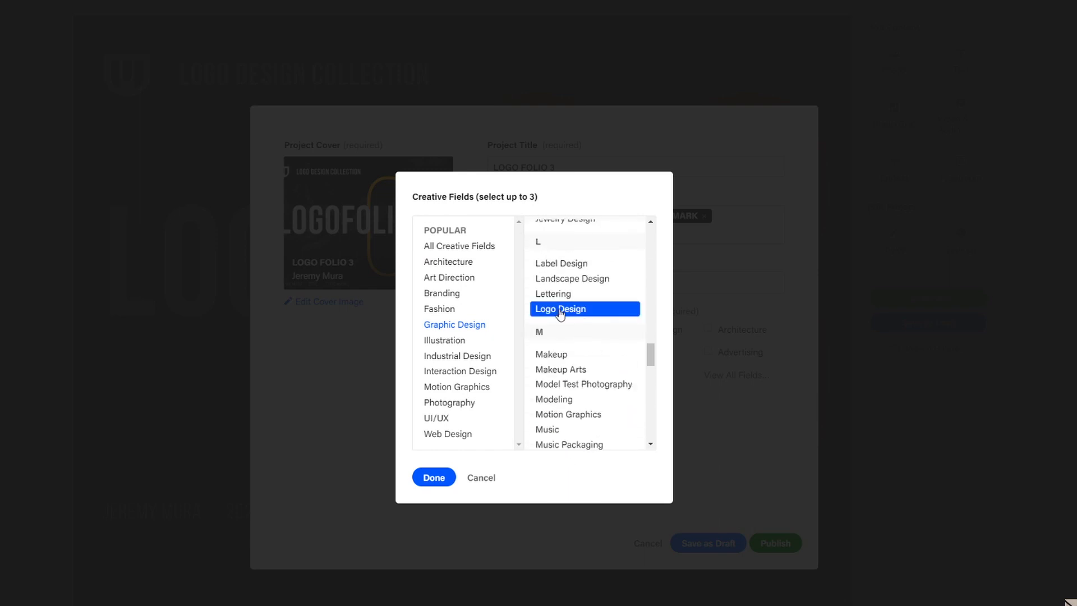
click(560, 312)
click(446, 294)
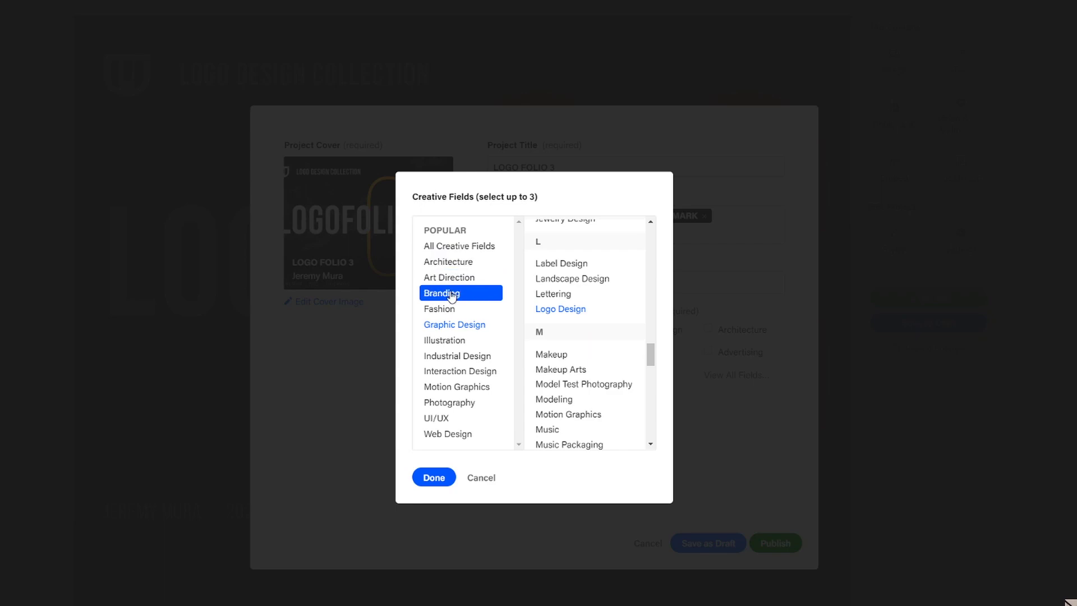
click(432, 476)
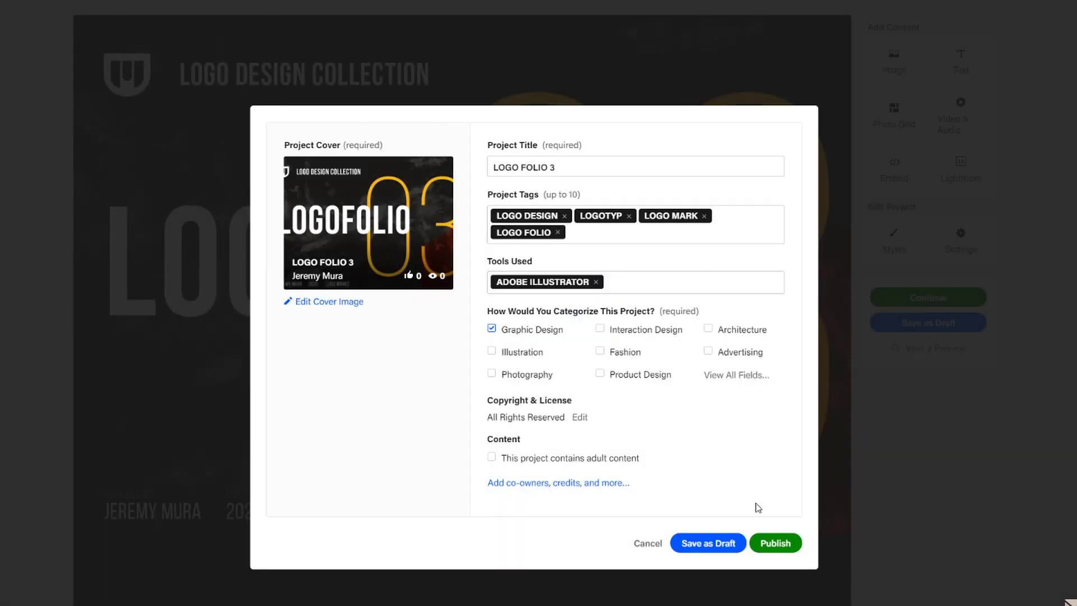
click(709, 544)
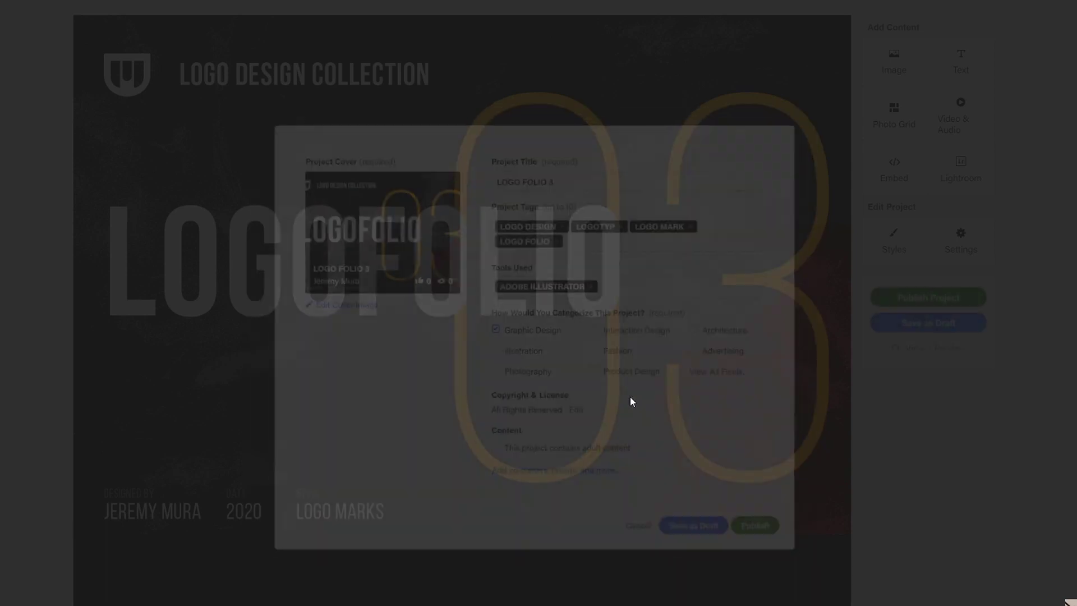
Switch to Illustrator, move the floating panels off the artboards and look over the whole logo collection.
scroll(631, 396, down, 20)
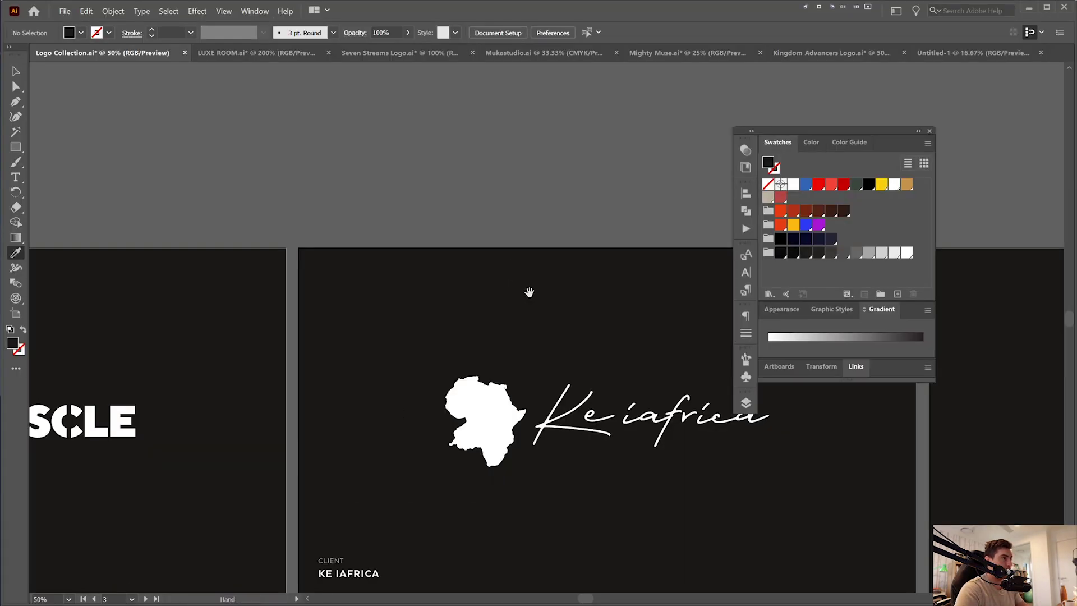
scroll(558, 301, down, 1)
drag(887, 133, 1076, 120)
scroll(671, 173, down, 5)
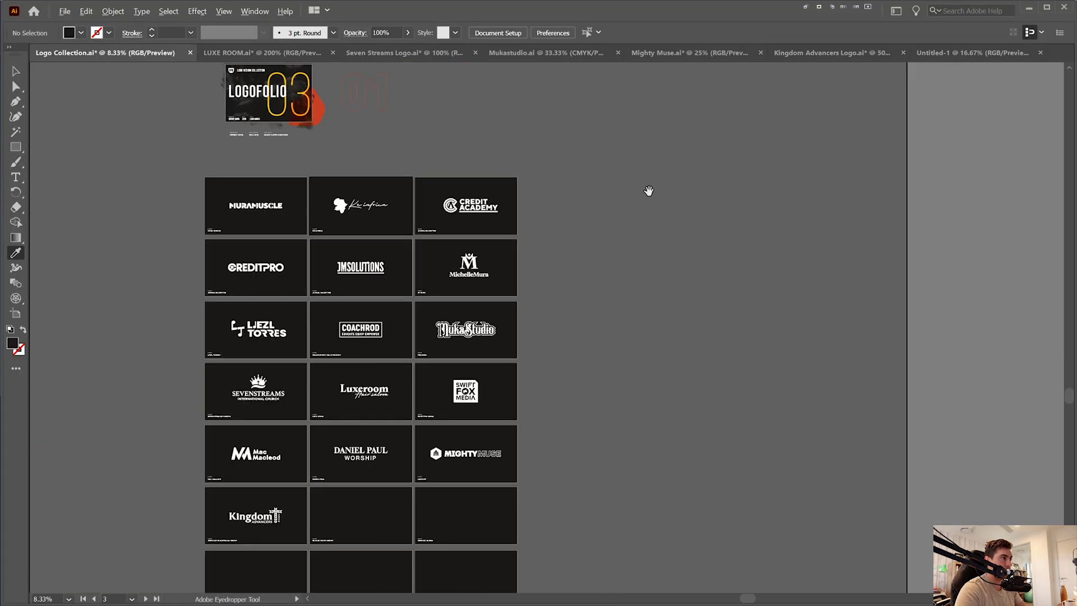
drag(296, 321, 472, 440)
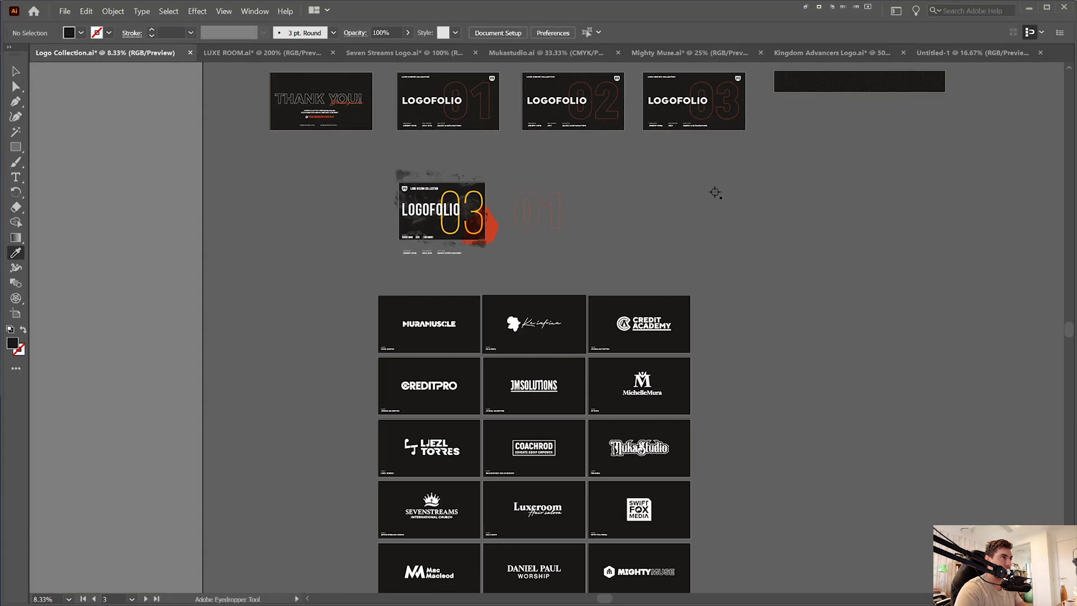
drag(618, 289, 608, 260)
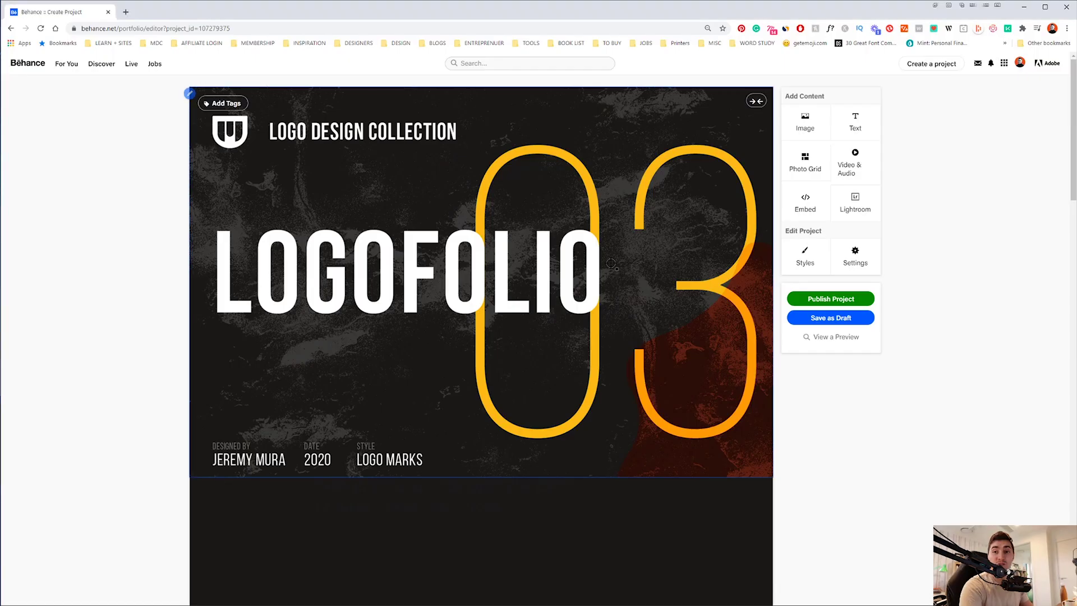
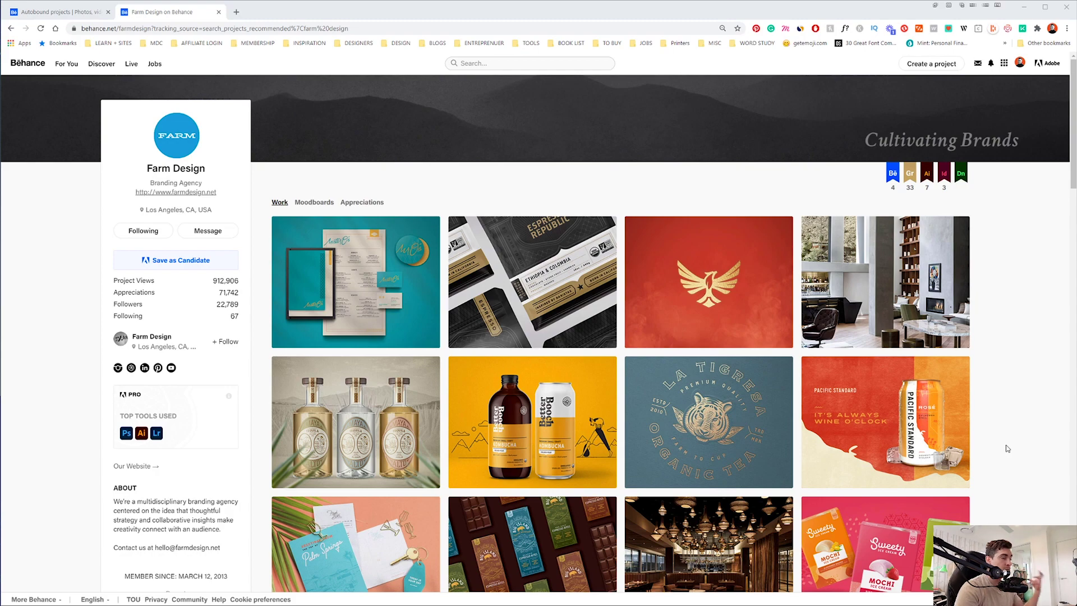
Look through the project grid on Farm Design's Behance profile.
scroll(958, 140, down, 5)
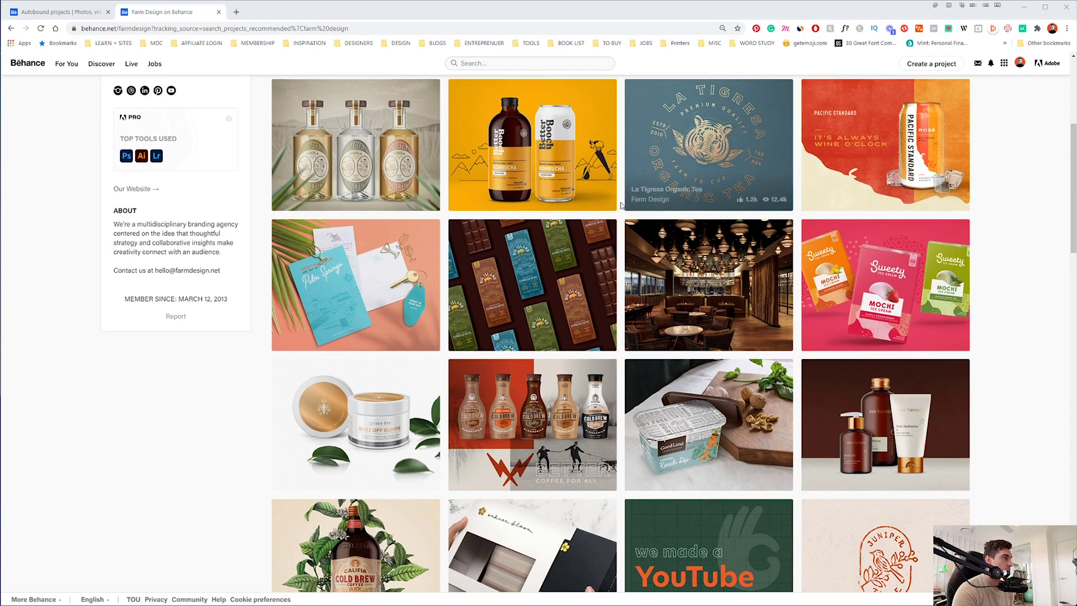
scroll(763, 452, up, 6)
drag(208, 167, 138, 172)
click(409, 171)
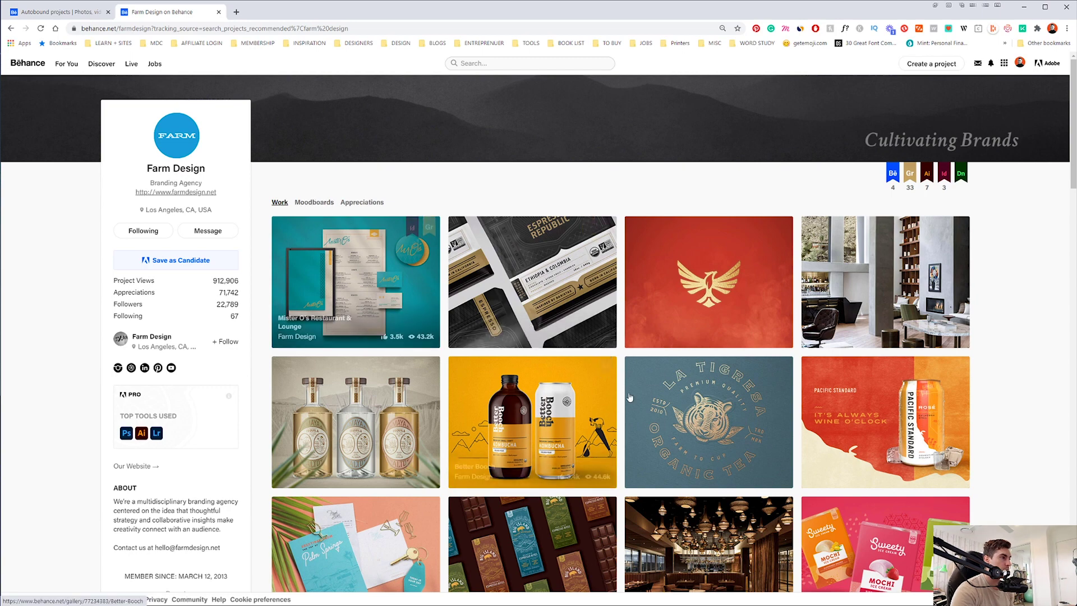
scroll(353, 393, down, 4)
scroll(523, 270, up, 2)
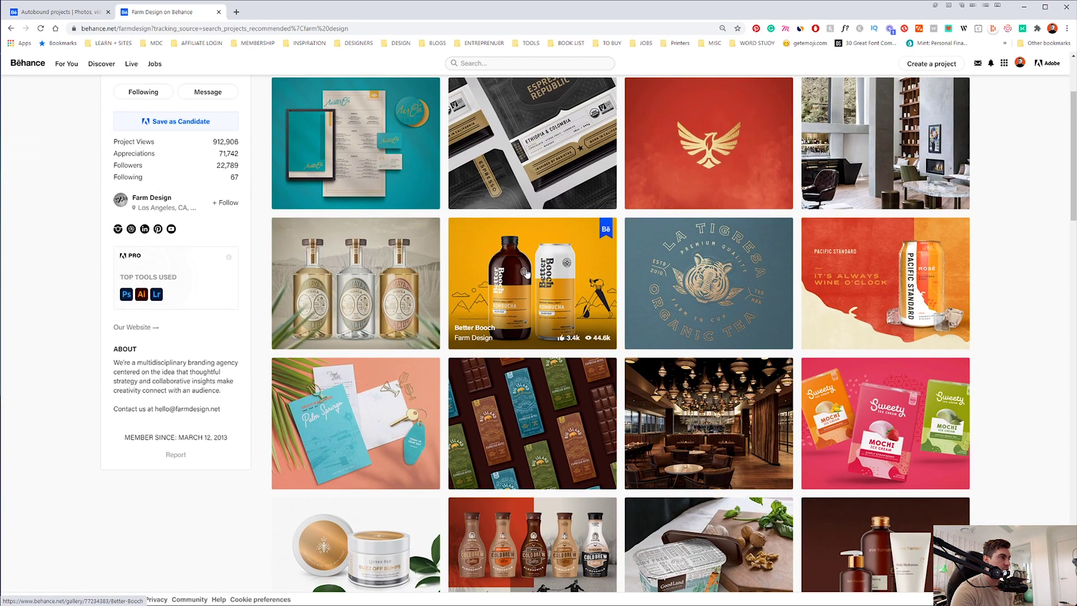
Open Farm Design's Better Booch project and examine how its branding images and mockups are laid out.
click(542, 260)
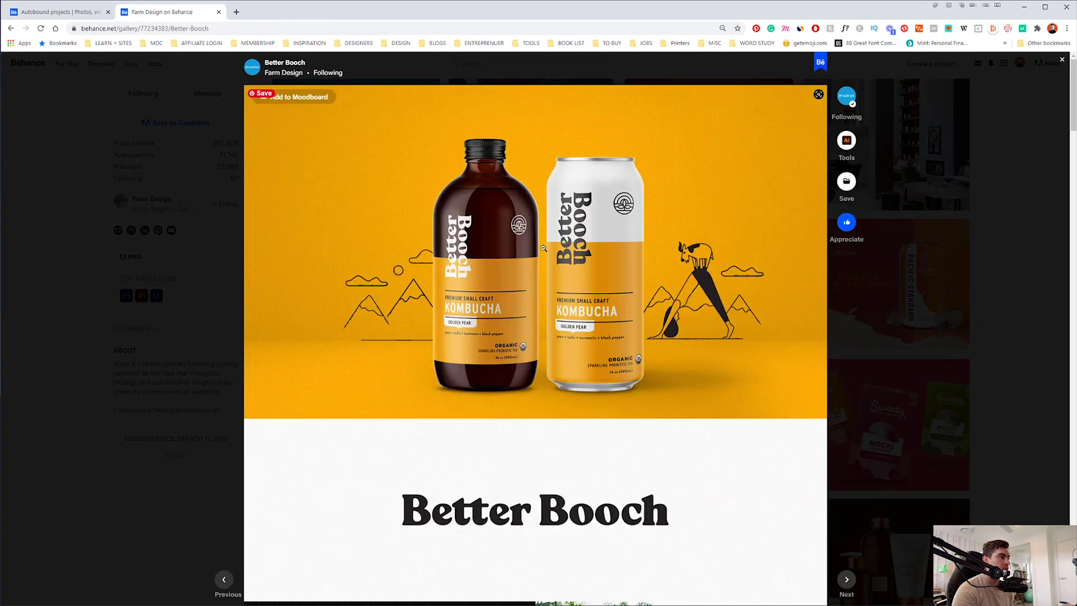
scroll(598, 217, down, 6)
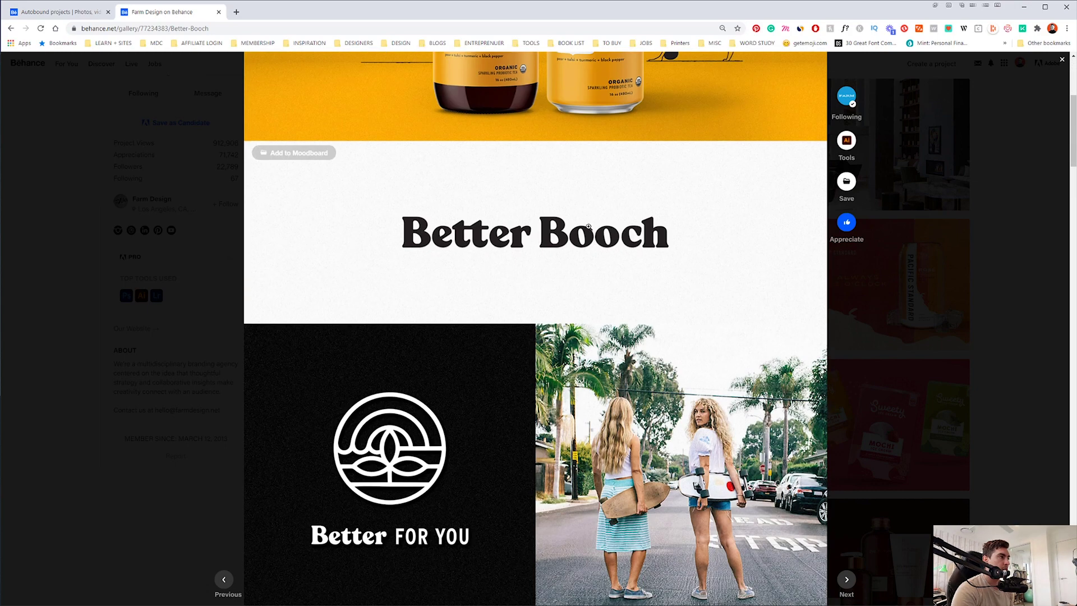
scroll(549, 309, down, 3)
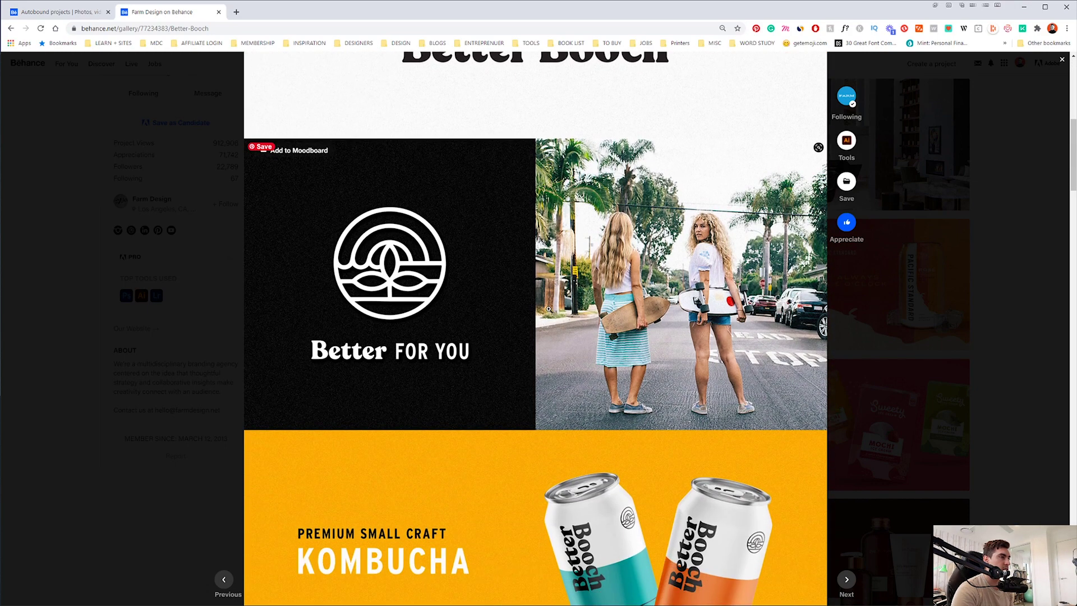
scroll(549, 310, down, 8)
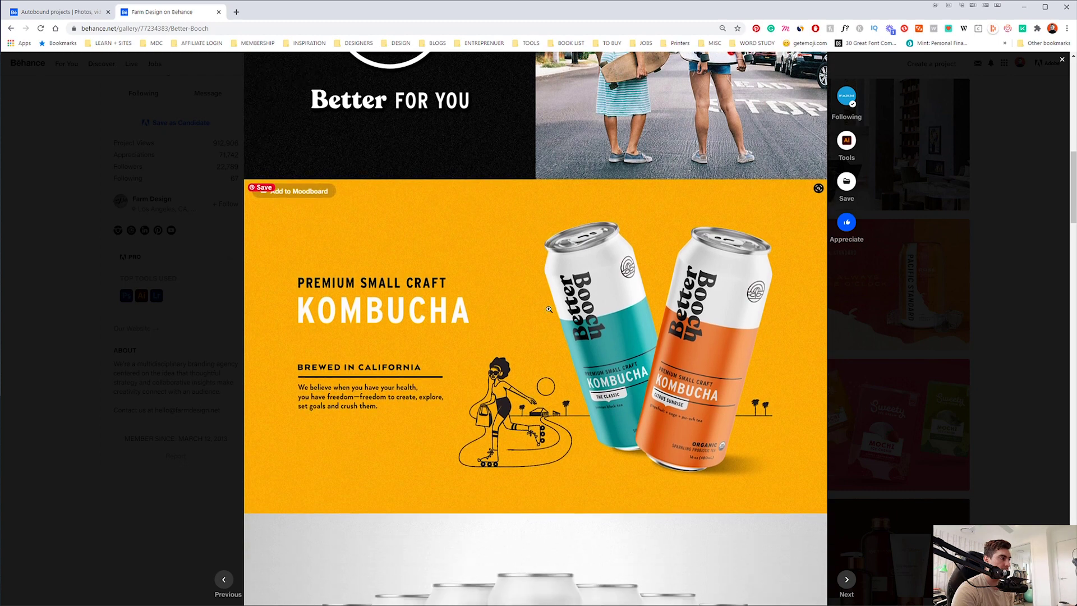
scroll(549, 310, down, 12)
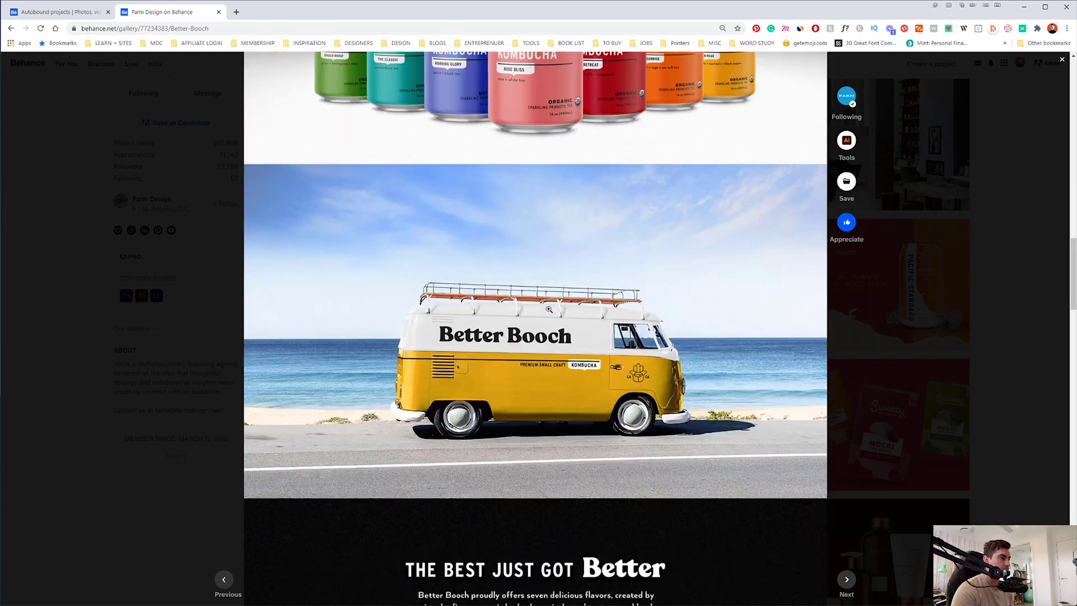
scroll(549, 309, down, 9)
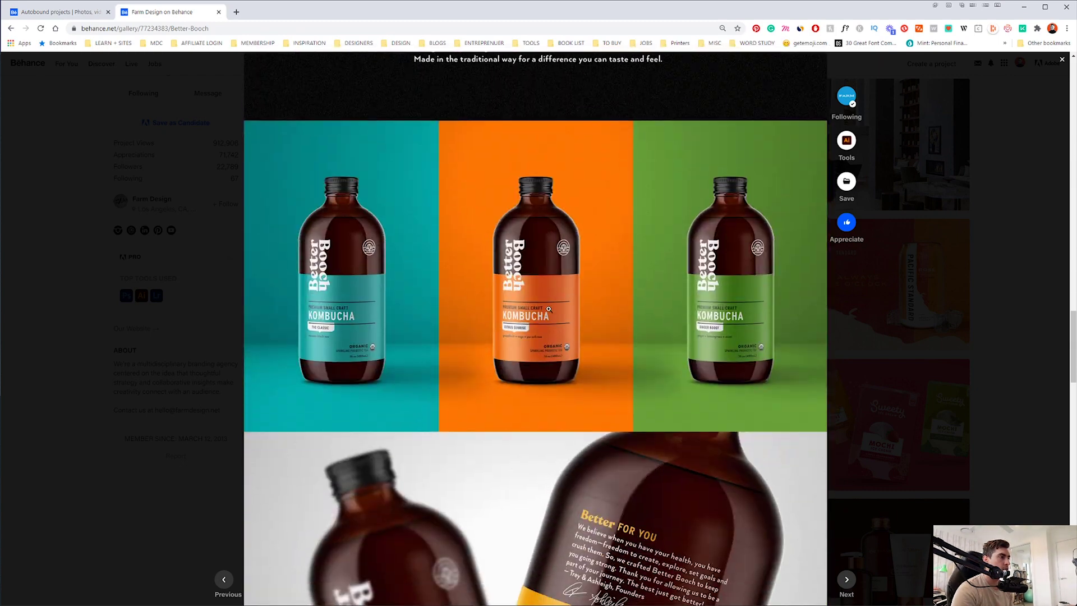
scroll(549, 309, down, 13)
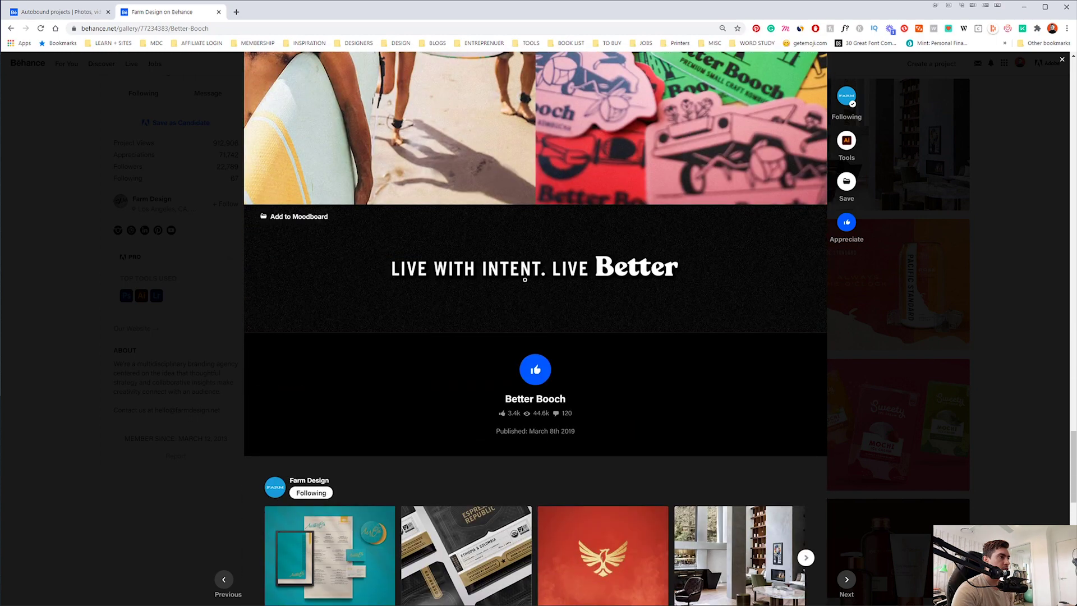
Appreciate the Better Booch project and return to the Farm Design profile.
scroll(657, 273, down, 3)
click(533, 182)
scroll(534, 191, down, 8)
scroll(419, 348, up, 20)
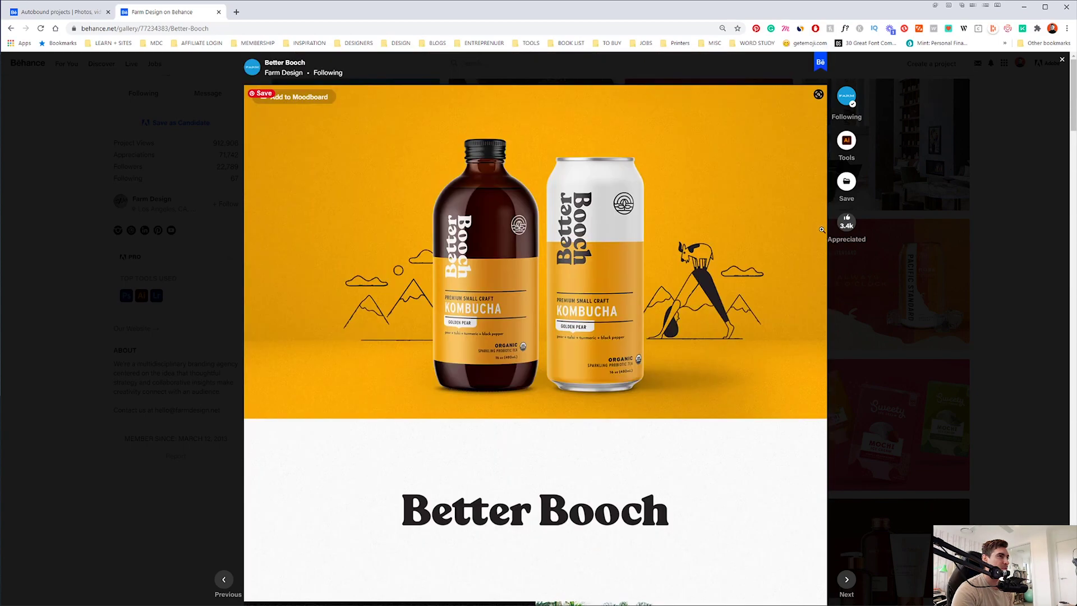
click(864, 180)
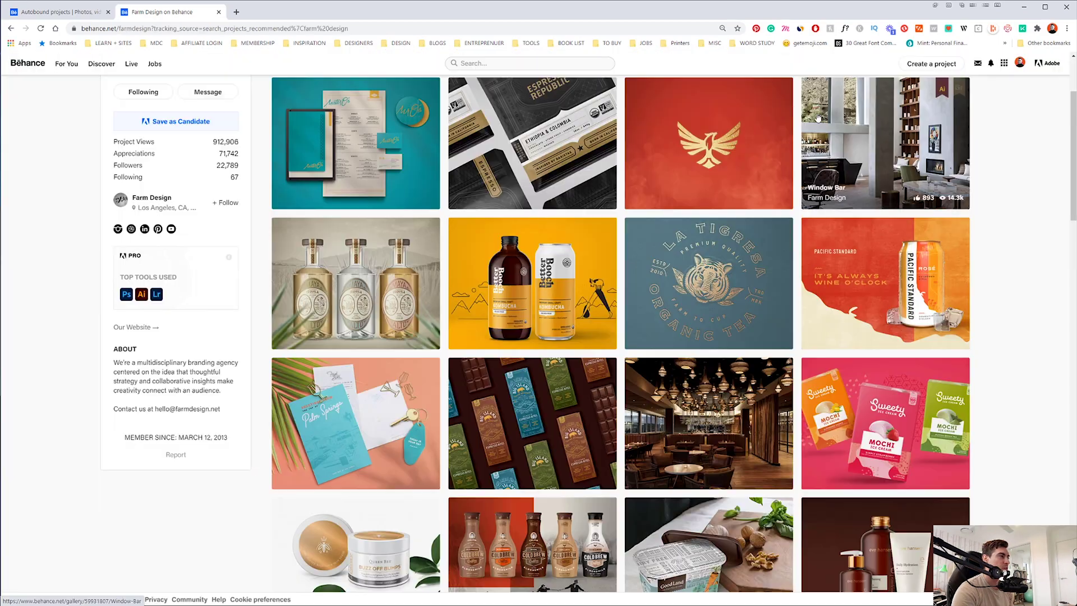
Open Farm Design's Mister O's Restaurant & Lounge project and examine how interior photos, menu and coaster mockups are combined.
click(343, 150)
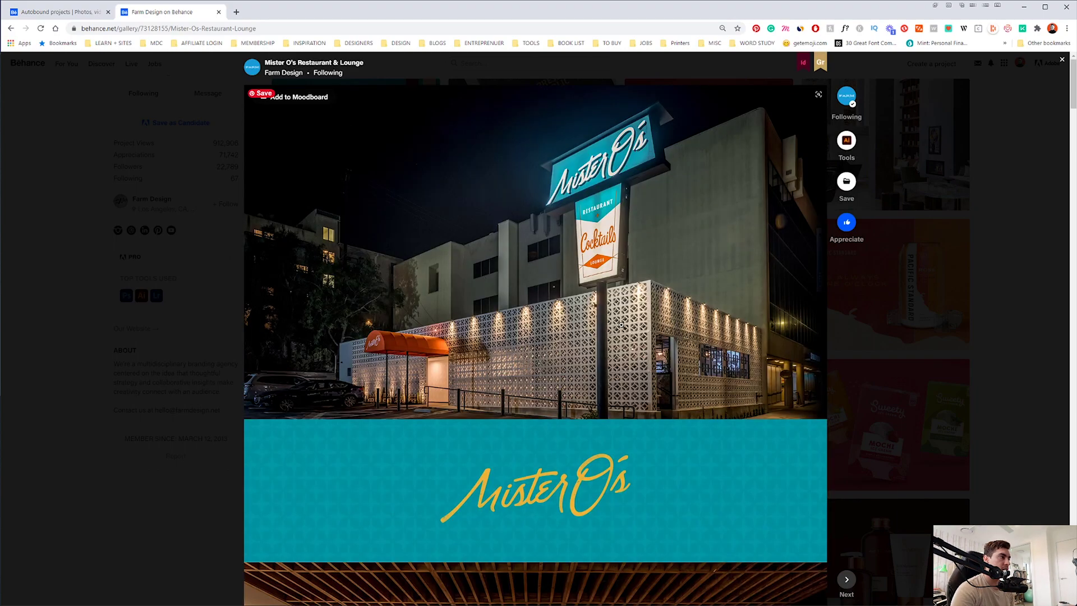
scroll(621, 325, down, 6)
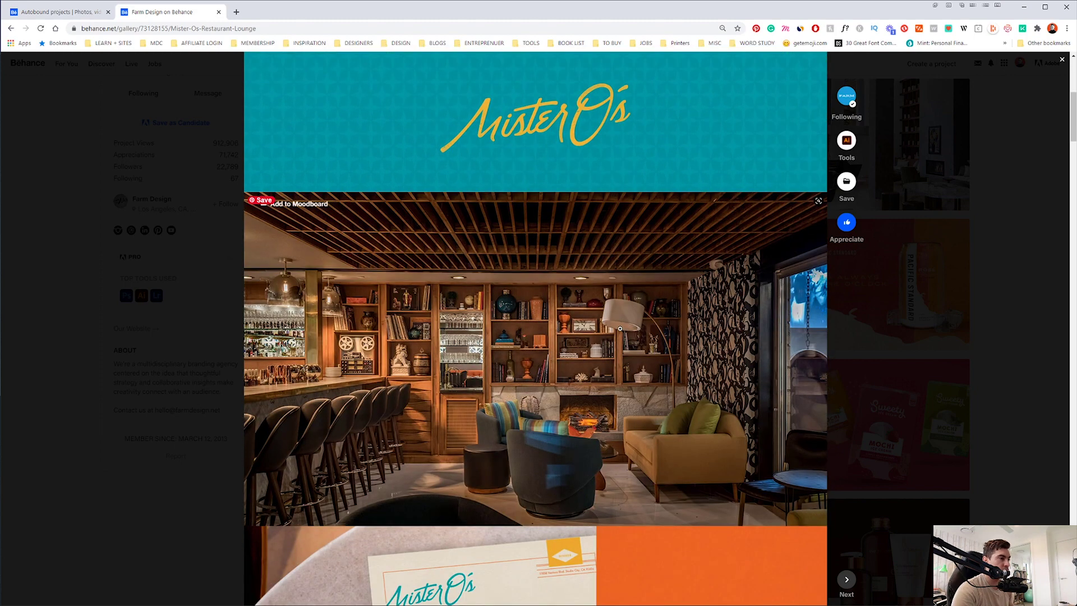
scroll(620, 328, down, 5)
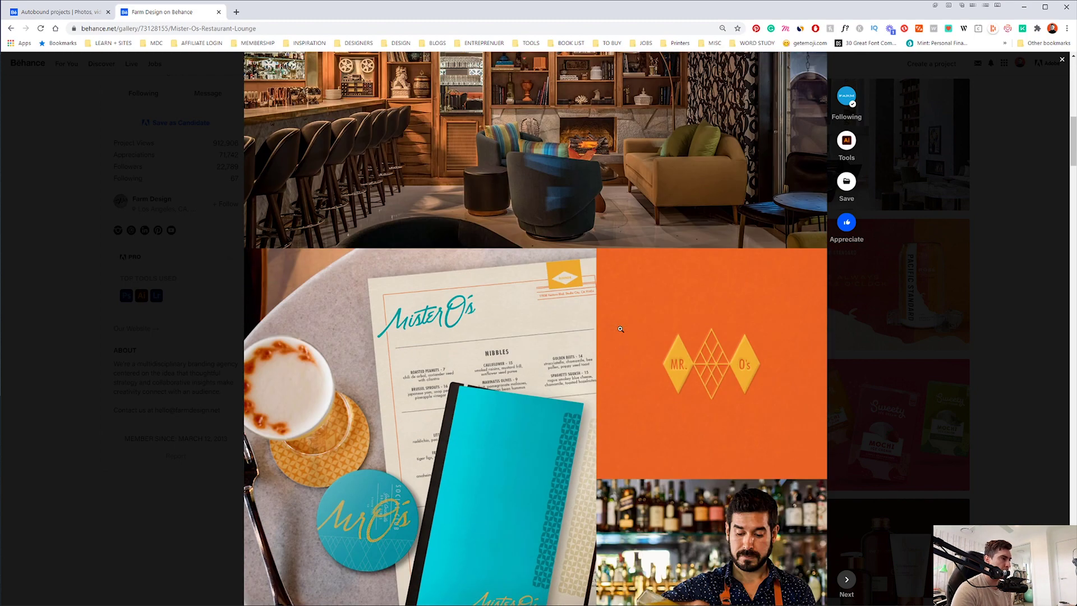
scroll(620, 329, down, 2)
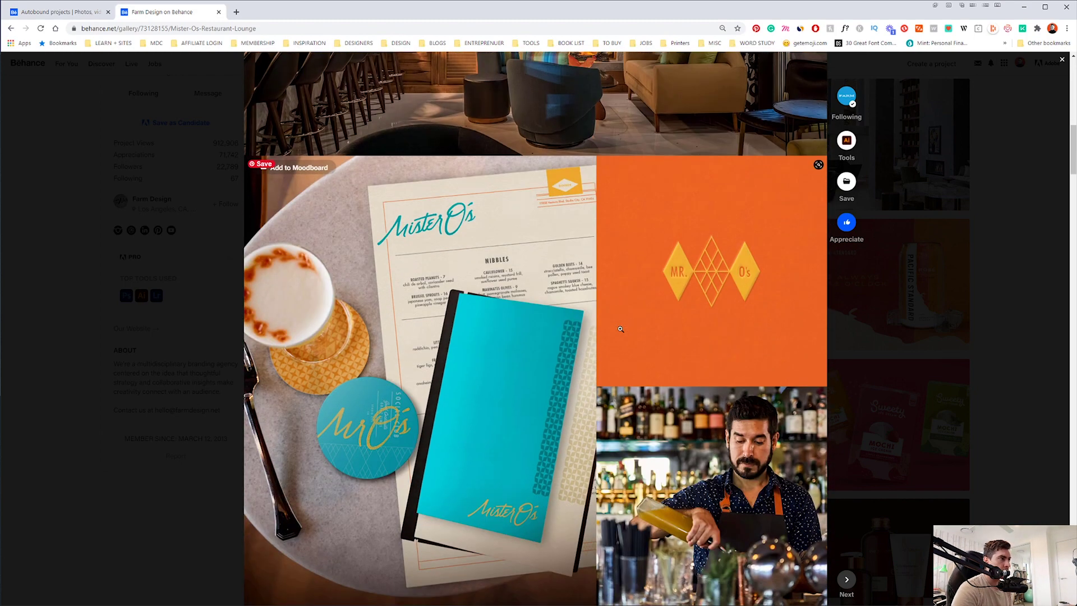
scroll(620, 329, down, 1)
scroll(701, 310, down, 10)
scroll(446, 330, down, 3)
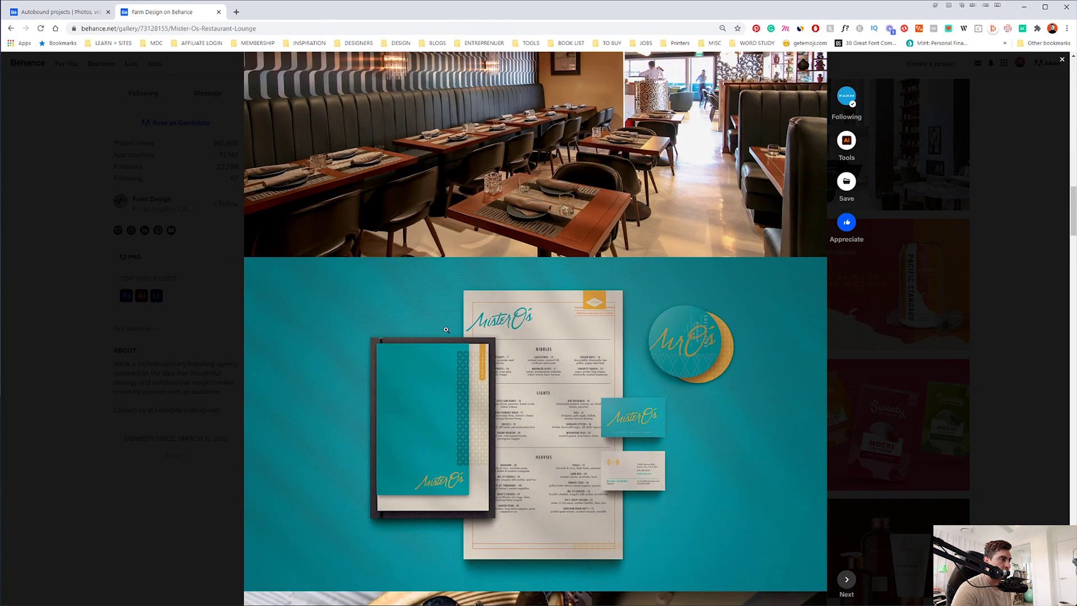
scroll(446, 329, down, 3)
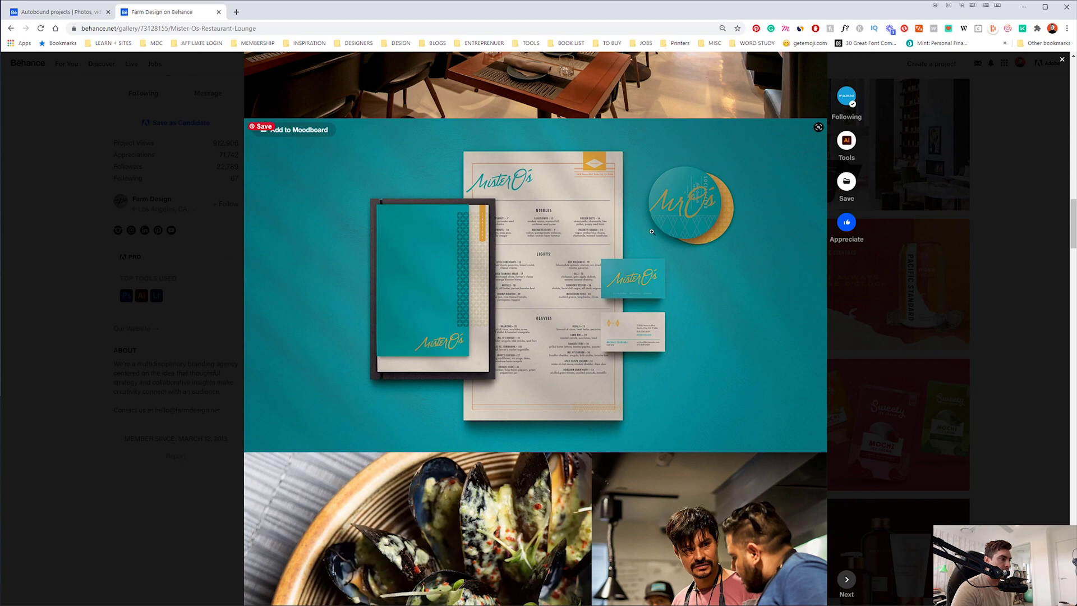
scroll(652, 232, down, 4)
scroll(652, 232, down, 12)
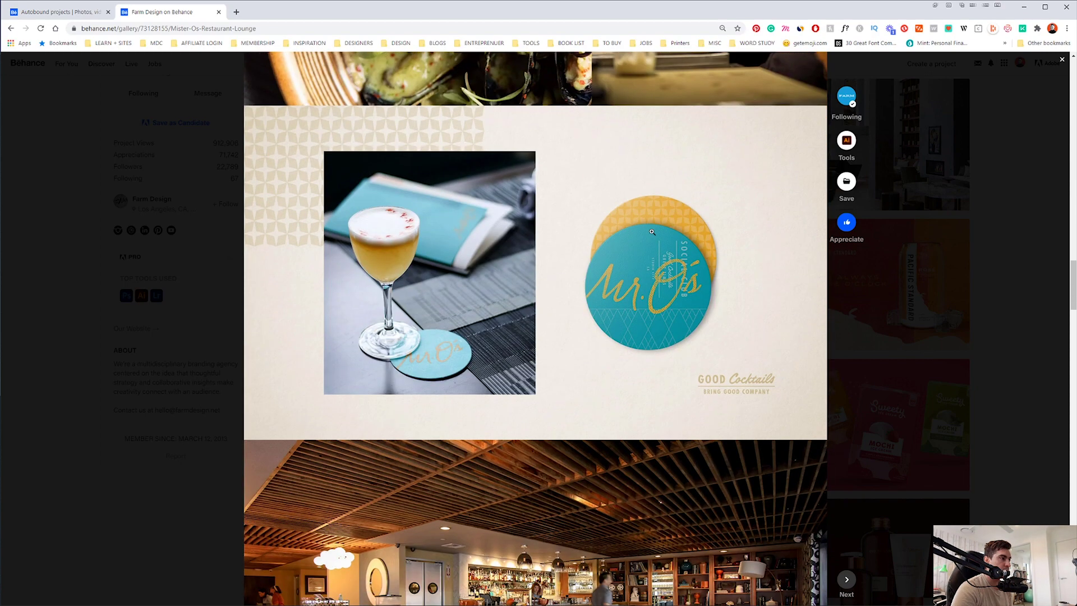
scroll(652, 232, down, 12)
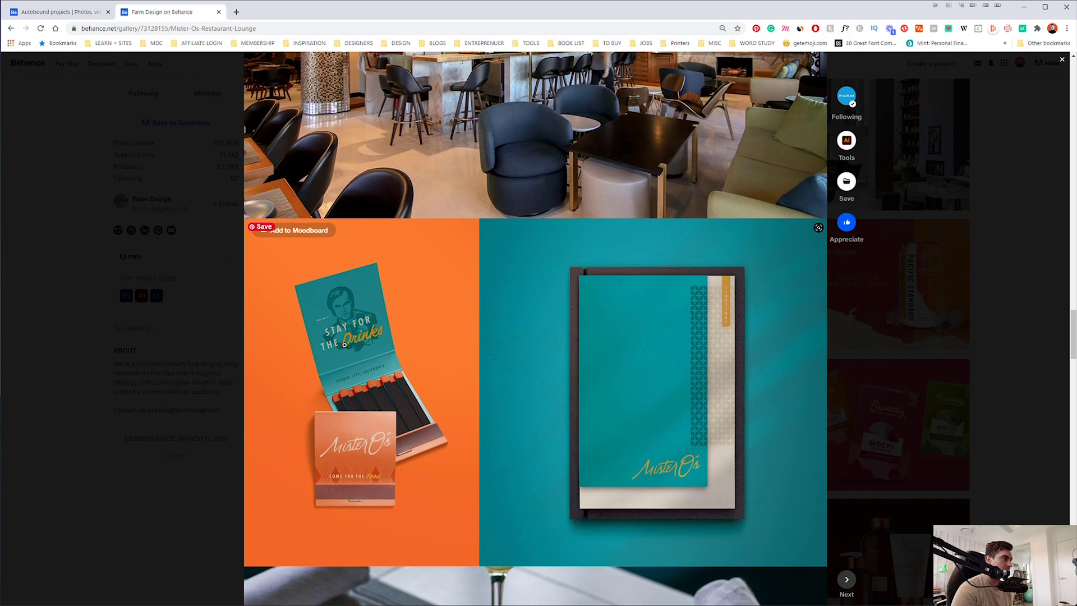
Examine the remaining menu, stationery and interior images of the Mister O's project, then return to the Farm Design profile.
scroll(385, 391, down, 1)
scroll(701, 287, down, 6)
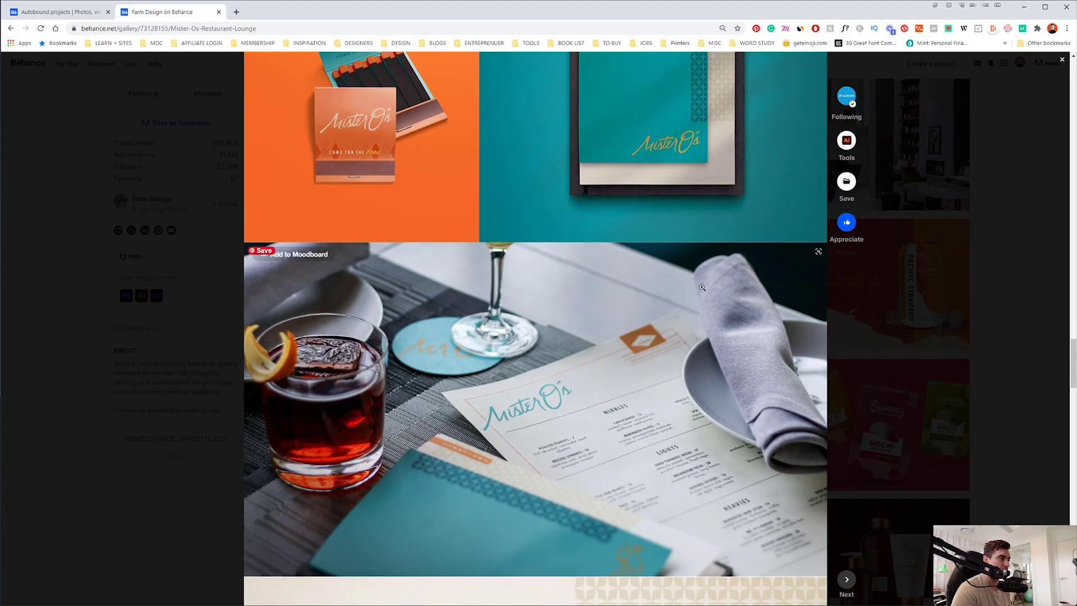
scroll(701, 287, down, 10)
scroll(701, 286, down, 10)
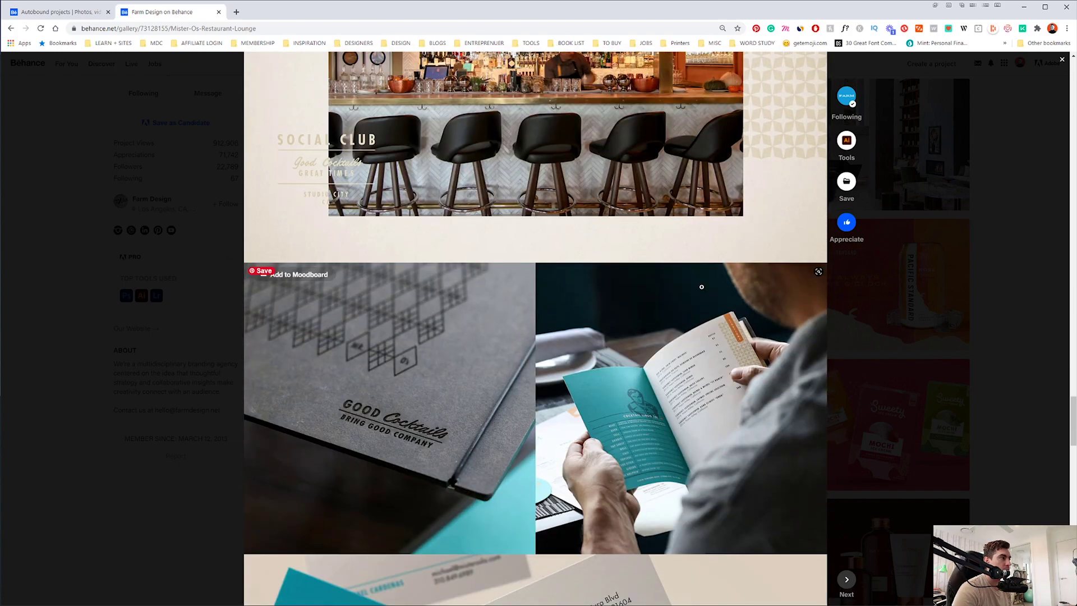
scroll(693, 302, down, 4)
scroll(693, 303, up, 2)
scroll(693, 308, down, 8)
scroll(693, 311, down, 2)
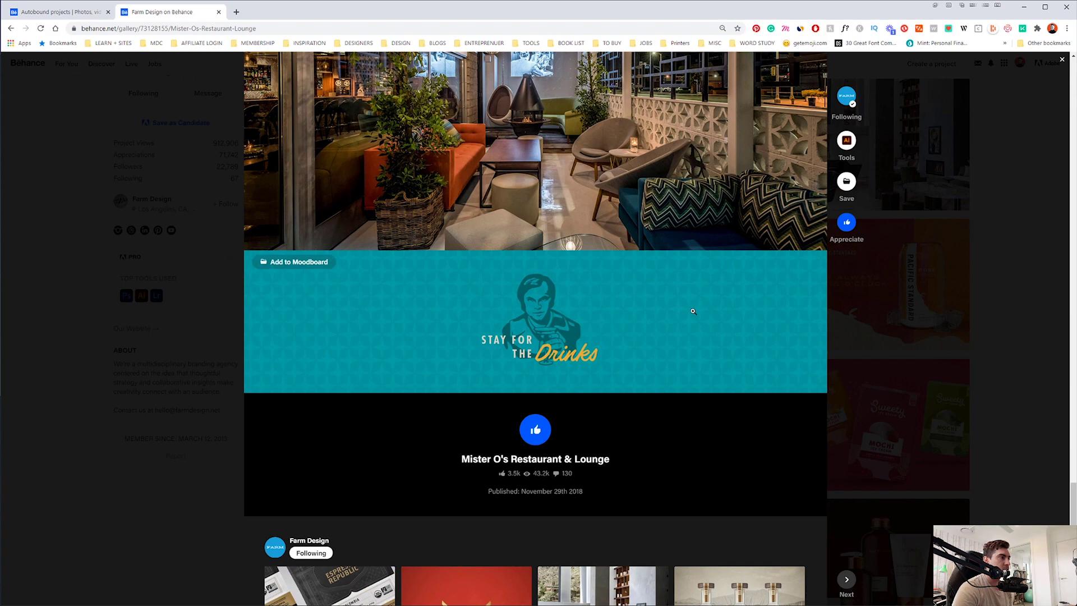
scroll(693, 309, down, 3)
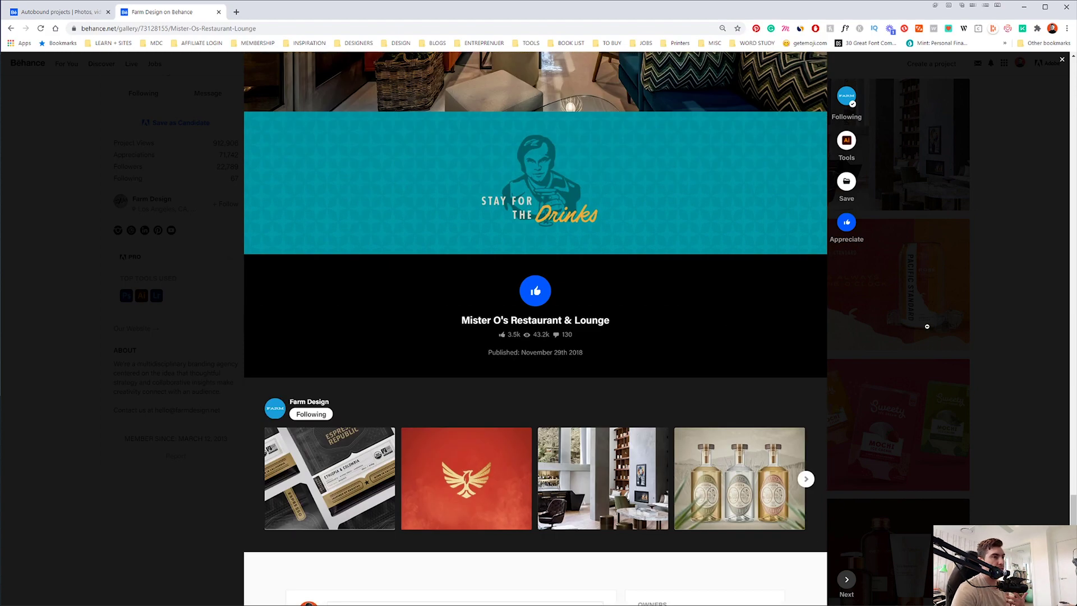
click(942, 324)
scroll(945, 328, up, 3)
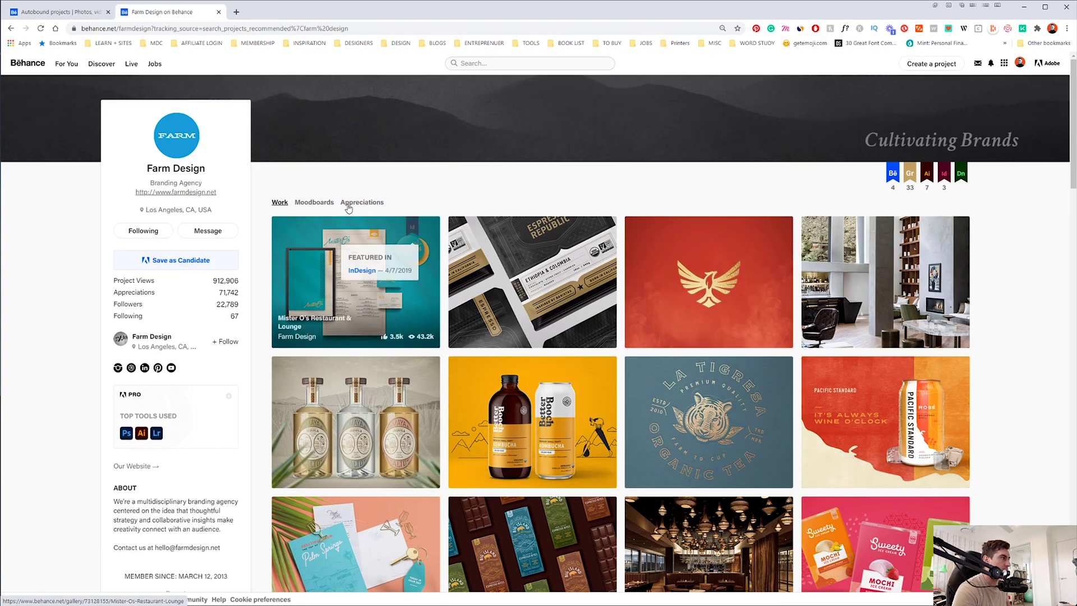
Switch to the Autobound - Brand Development & Identity project and examine its cover, brief and photo grid.
click(78, 16)
click(290, 73)
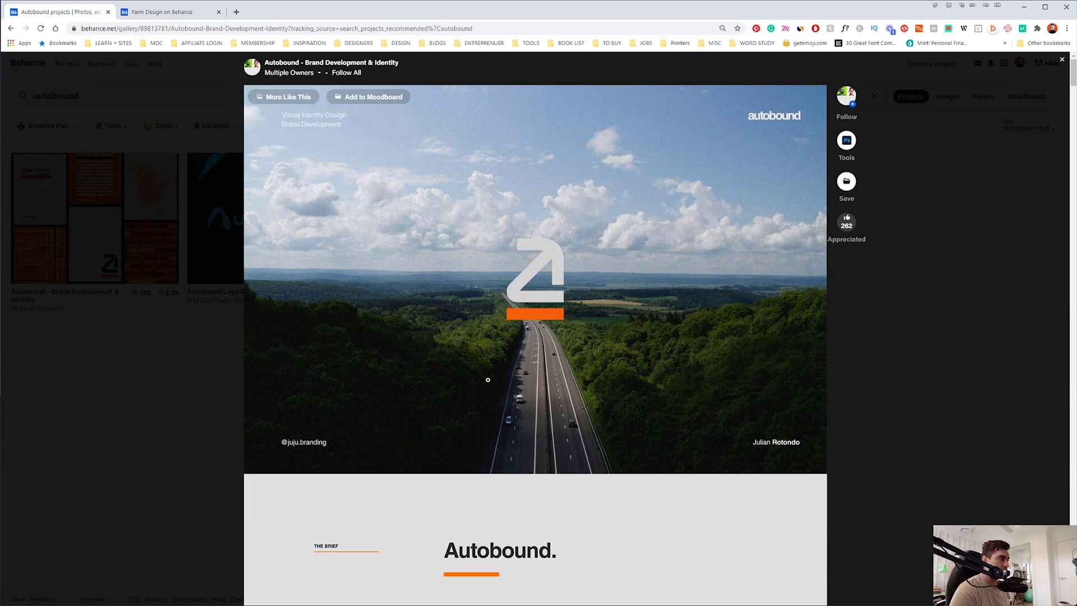
scroll(488, 379, down, 2)
scroll(550, 334, up, 2)
scroll(561, 258, down, 6)
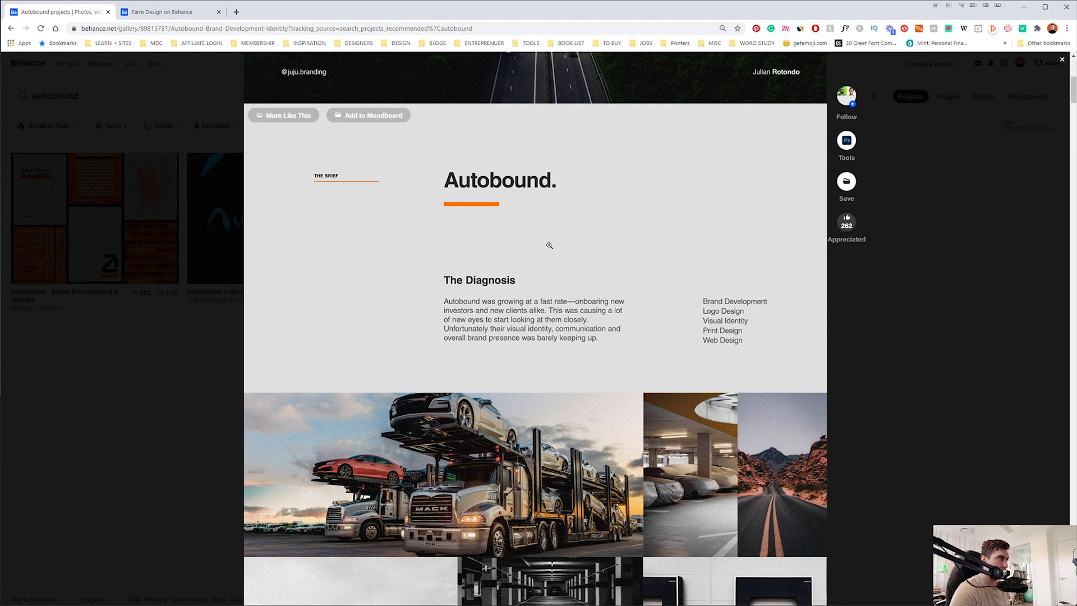
scroll(720, 319, down, 1)
scroll(611, 271, down, 3)
scroll(649, 261, down, 2)
scroll(648, 261, down, 2)
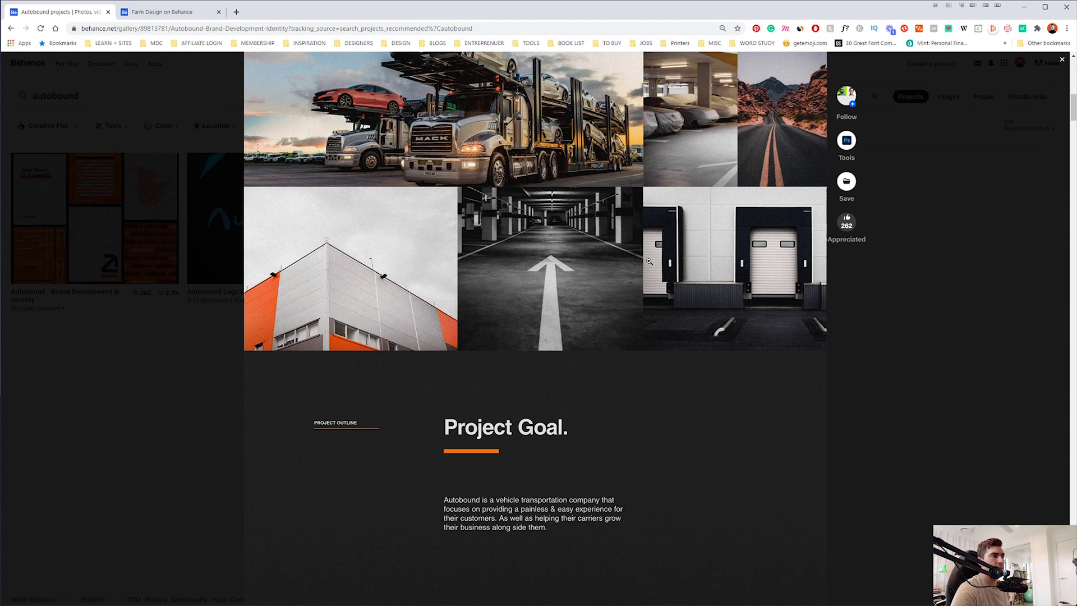
Examine the Autobound project goal section, the Transport Proposal mockup and the colour palette.
scroll(649, 261, down, 6)
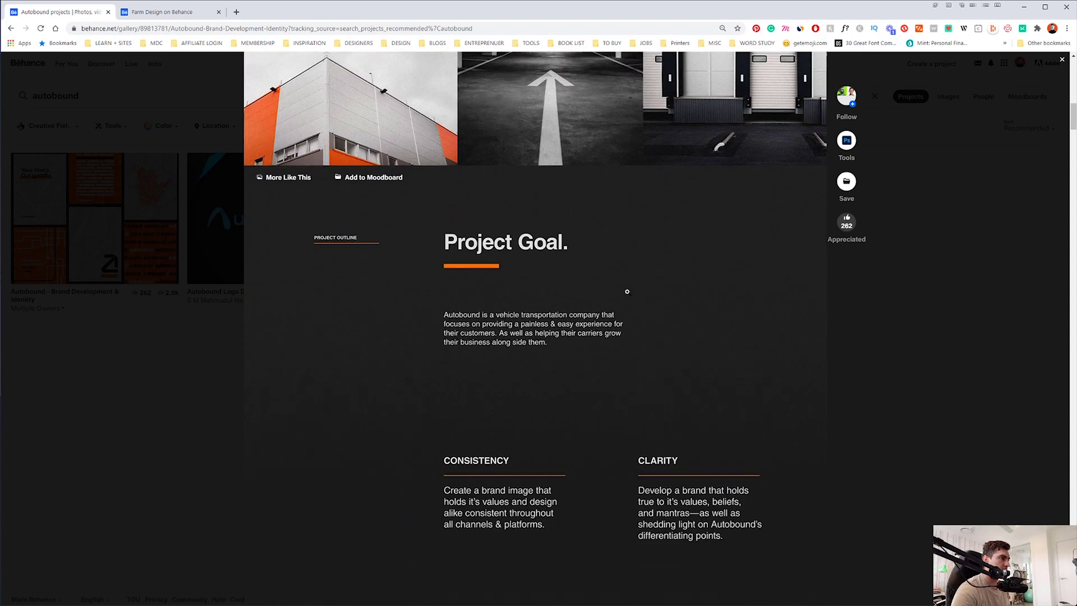
scroll(656, 185, down, 2)
scroll(681, 217, down, 1)
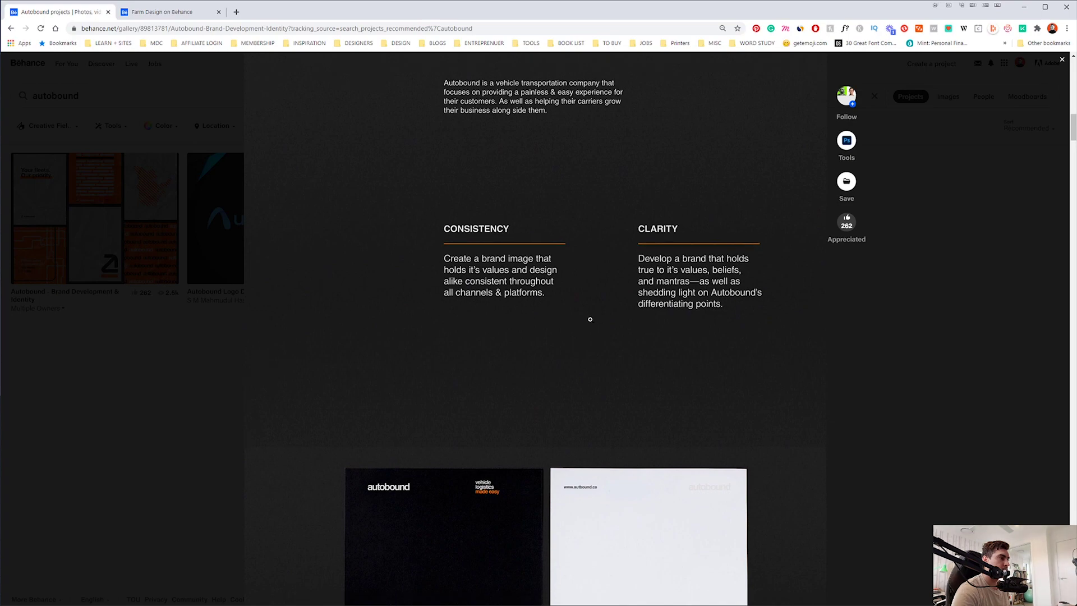
scroll(591, 317, down, 3)
scroll(432, 198, up, 5)
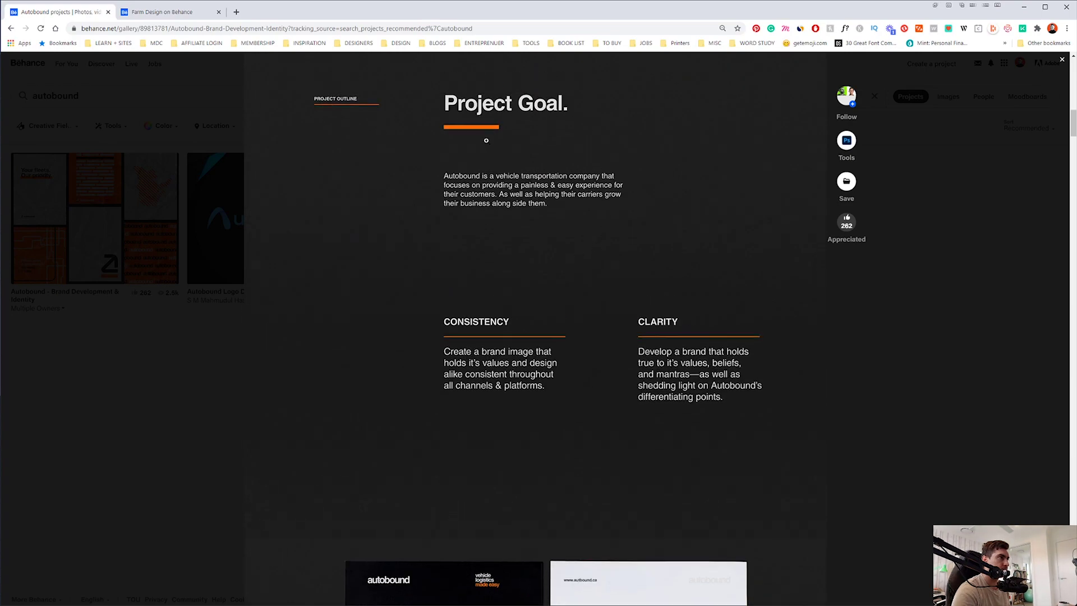
scroll(663, 324, down, 8)
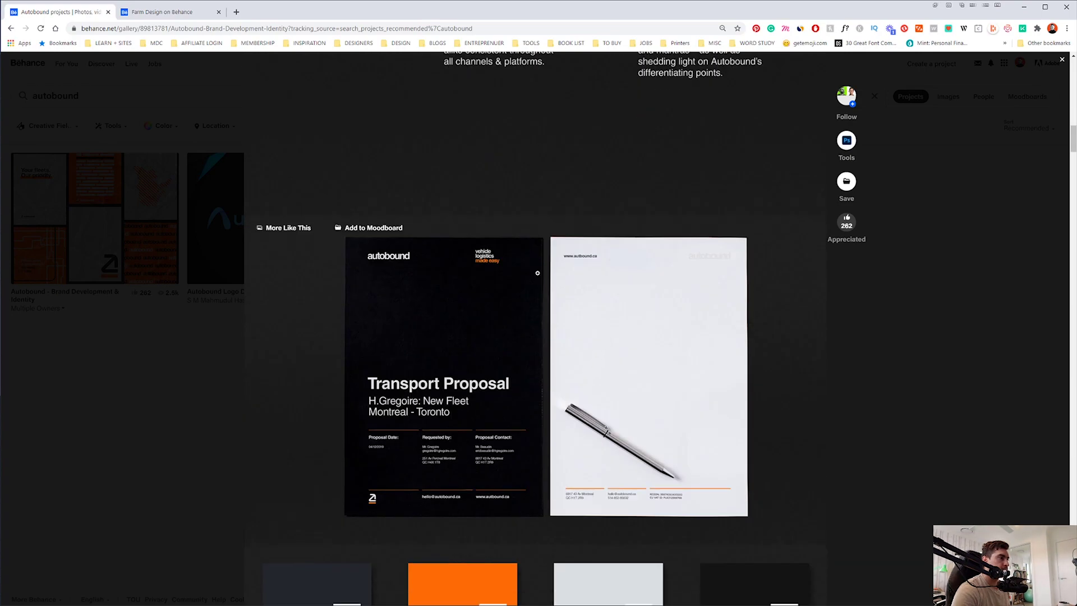
scroll(537, 273, down, 1)
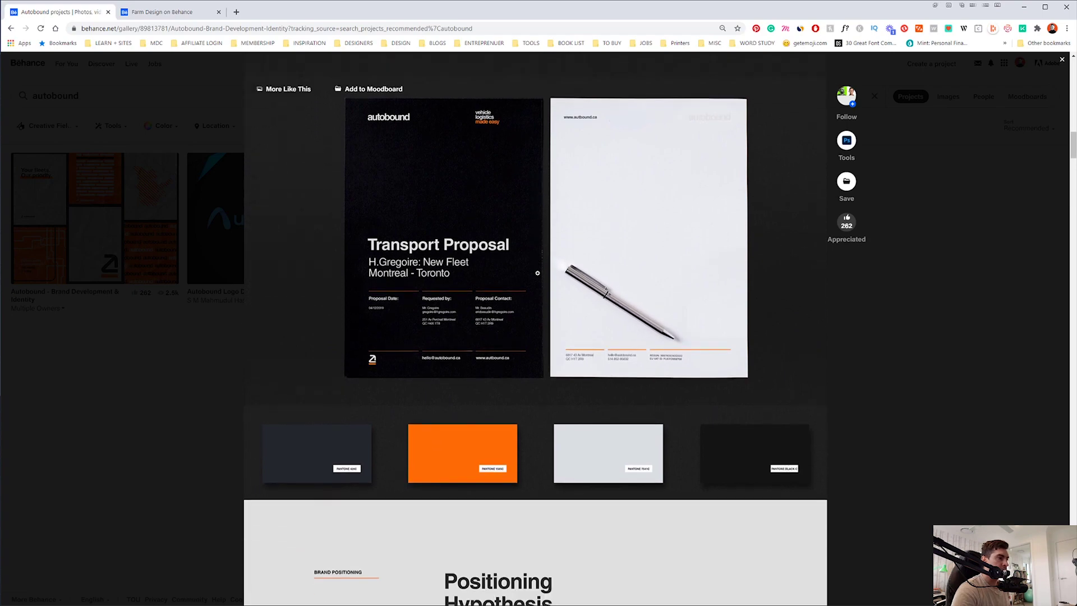
scroll(539, 326, down, 2)
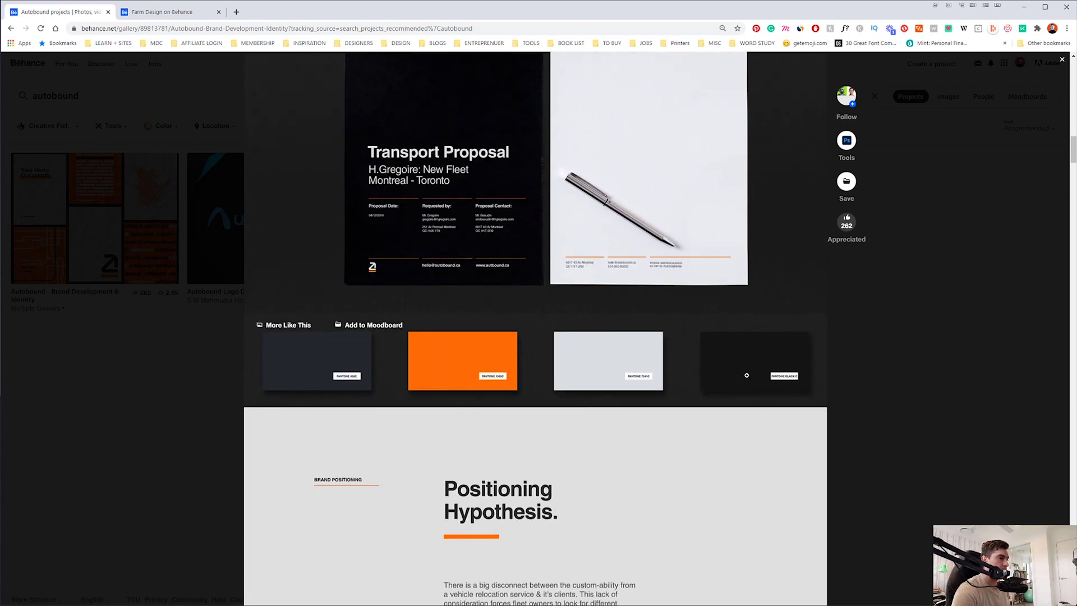
Read the Autobound brand positioning, values and mission sections through to the logo design construction grids.
scroll(592, 377, down, 7)
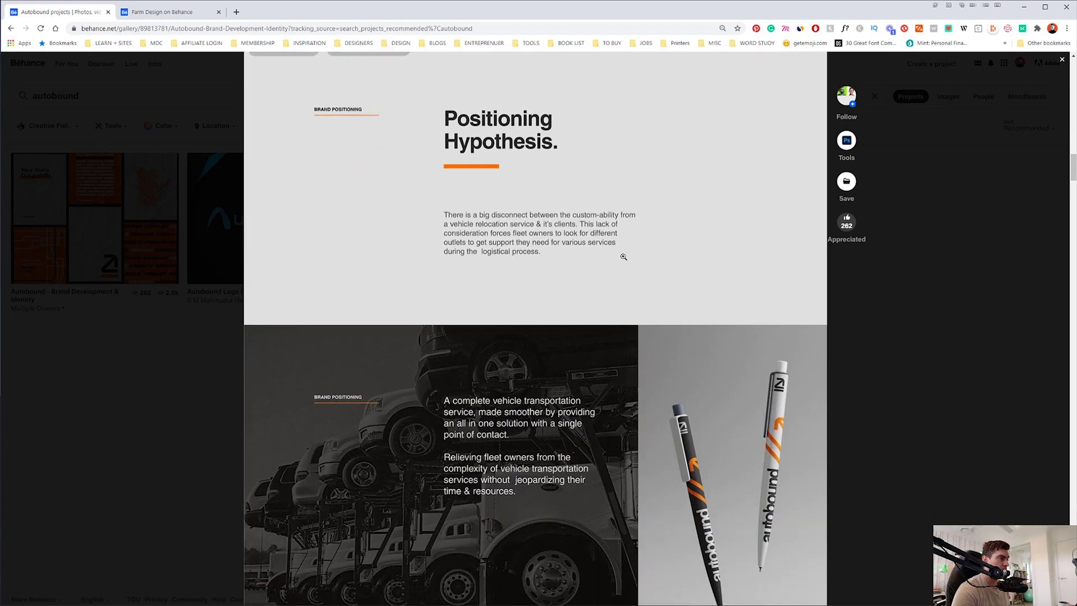
scroll(621, 251, down, 5)
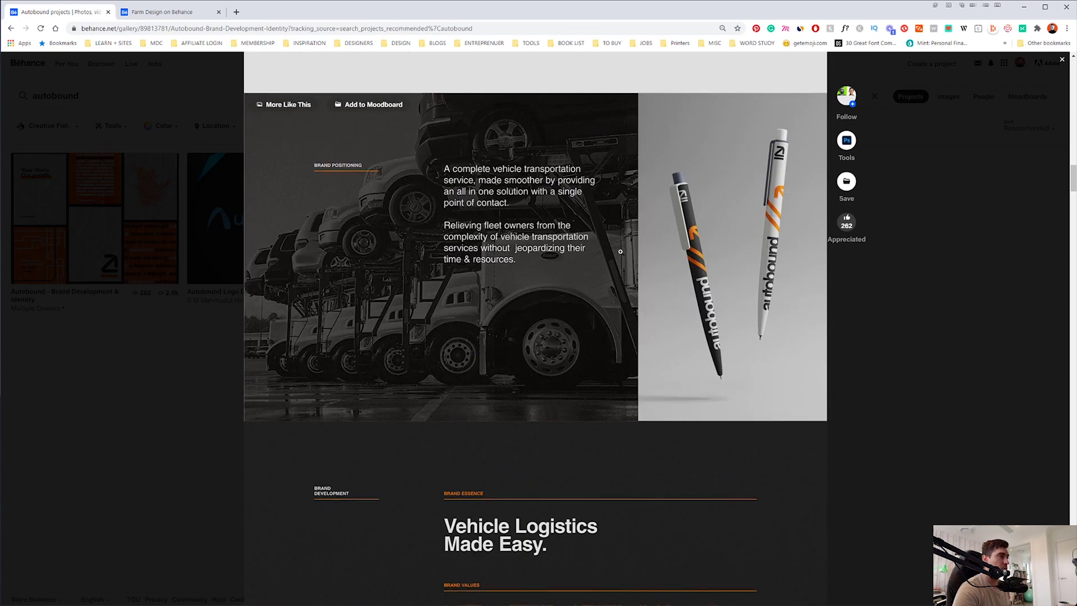
scroll(631, 267, down, 2)
scroll(631, 268, down, 5)
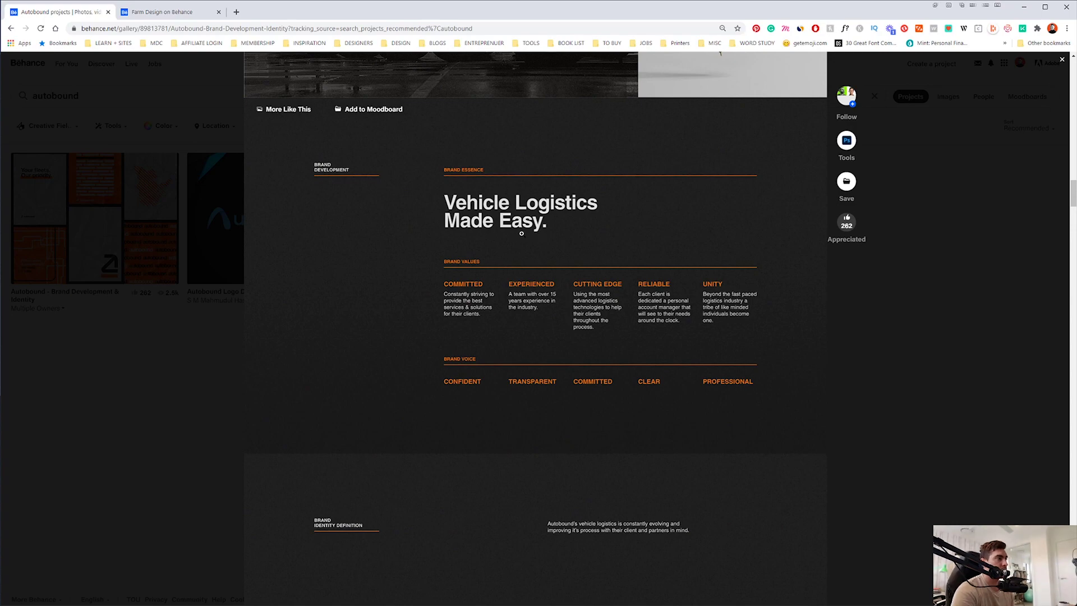
scroll(539, 300, down, 8)
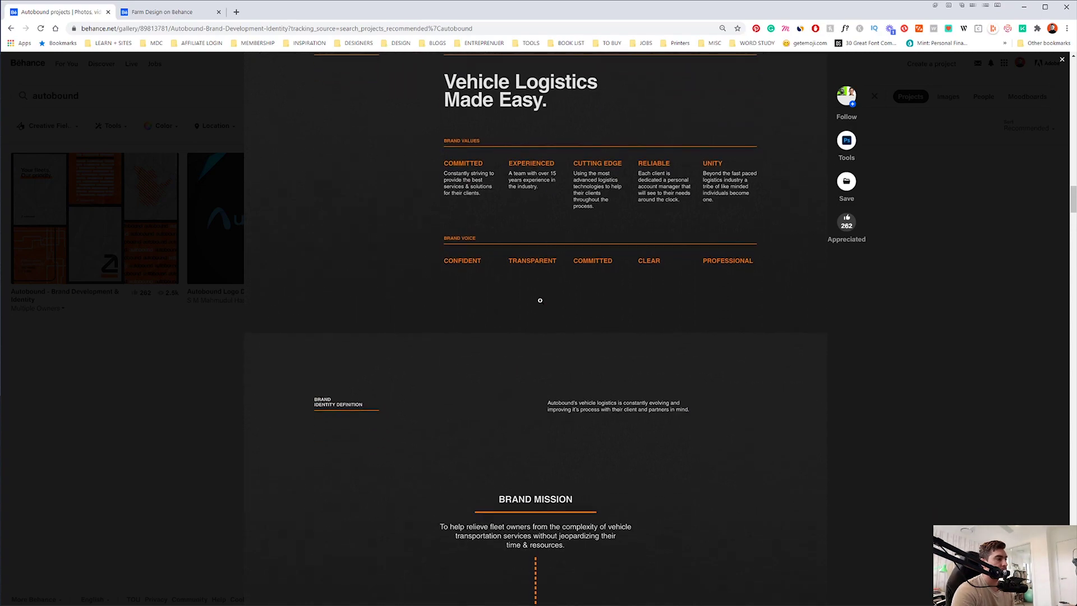
scroll(540, 301, down, 3)
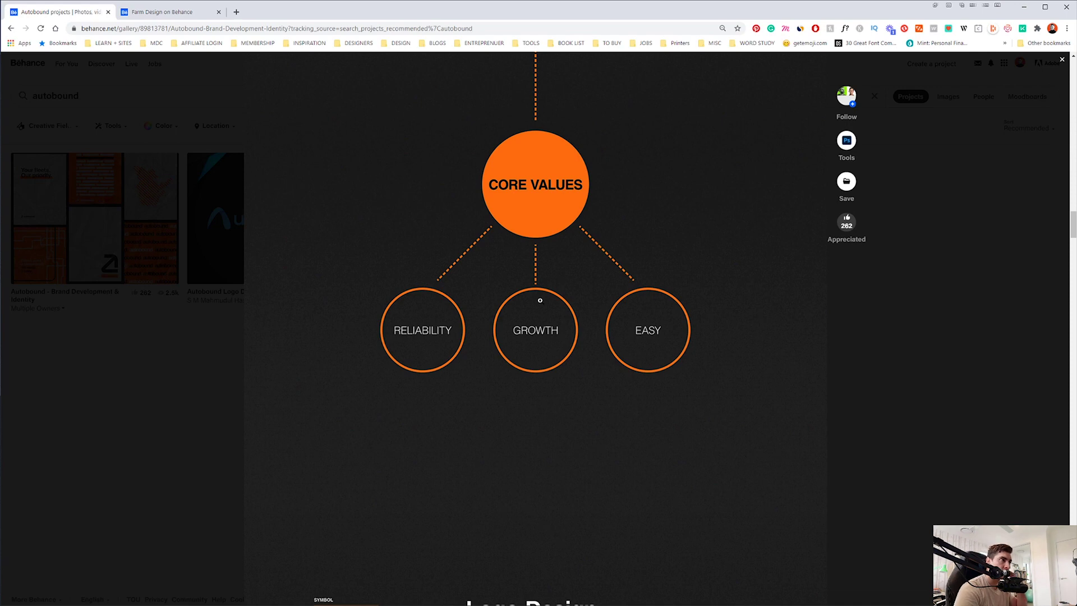
scroll(540, 301, down, 3)
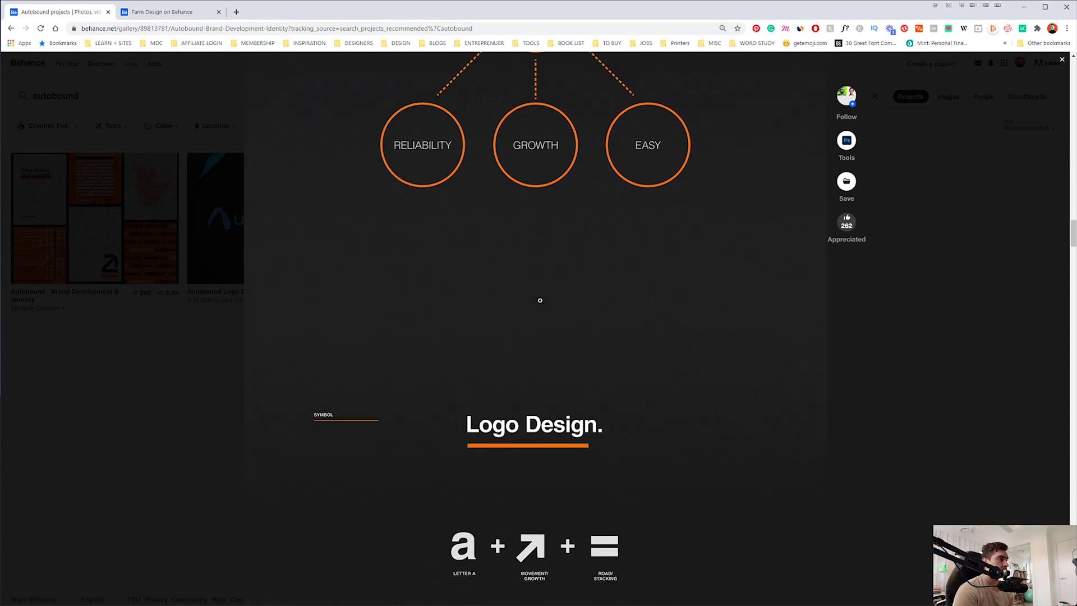
scroll(541, 301, down, 2)
scroll(540, 301, down, 3)
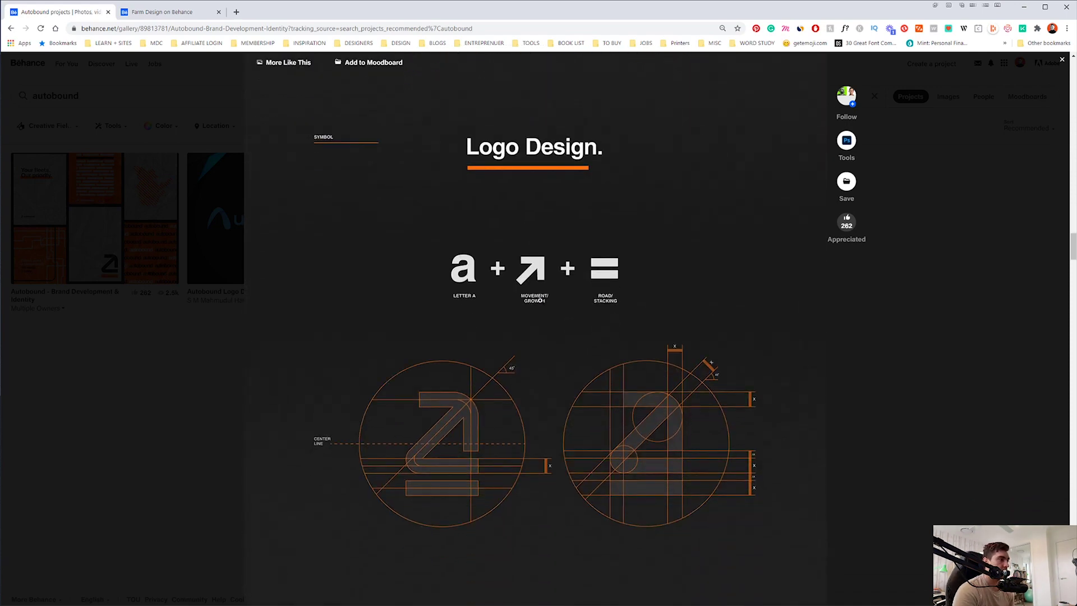
Examine the Autobound wordmark construction, posters, stationery, icons and hoodie mockups down to the end of the project.
scroll(540, 301, down, 12)
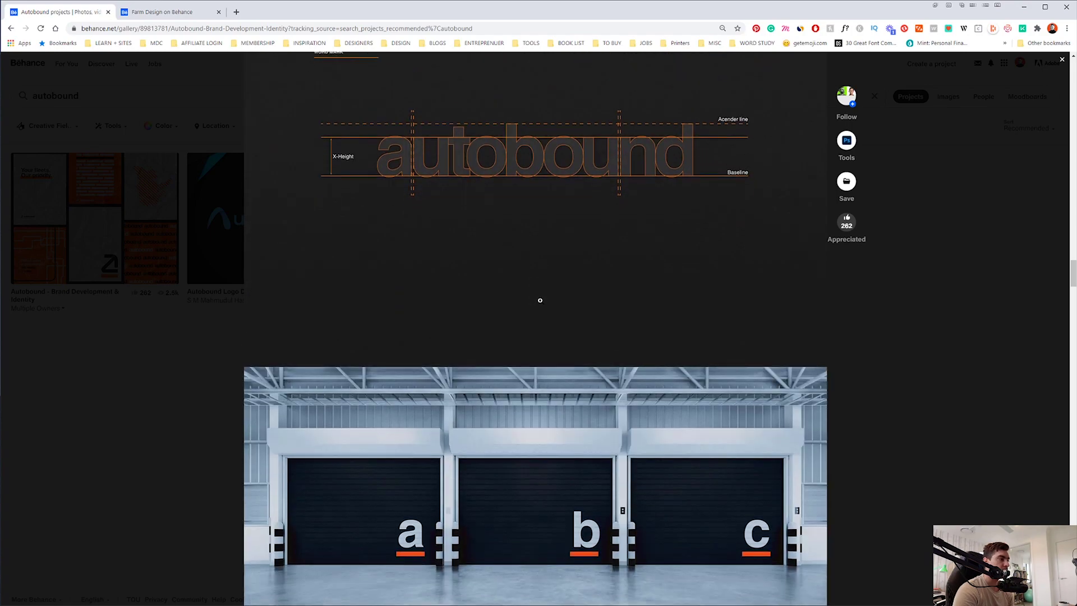
scroll(540, 301, down, 7)
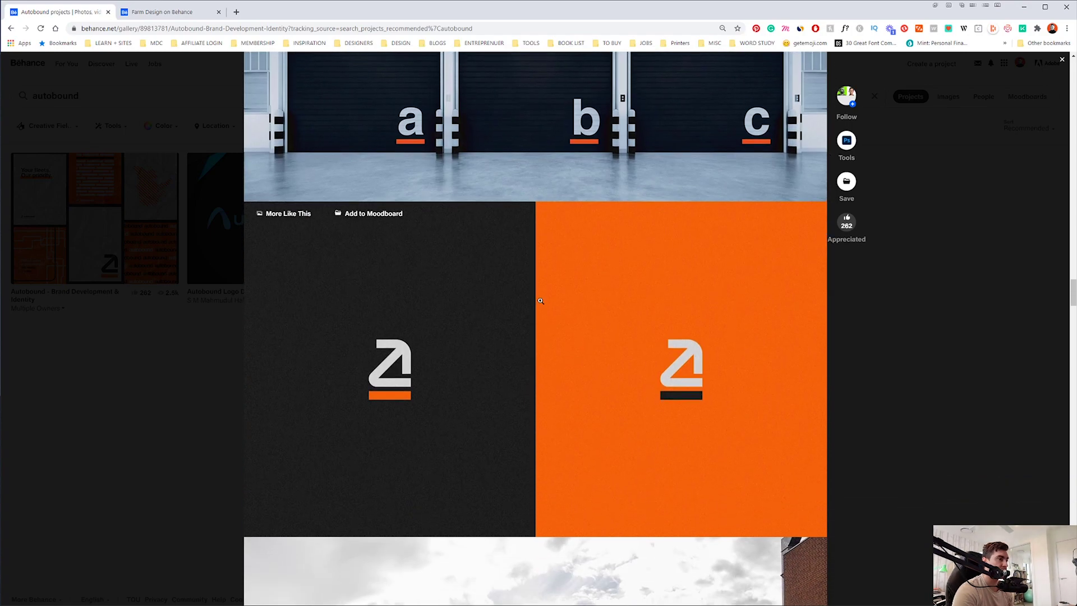
scroll(540, 300, down, 12)
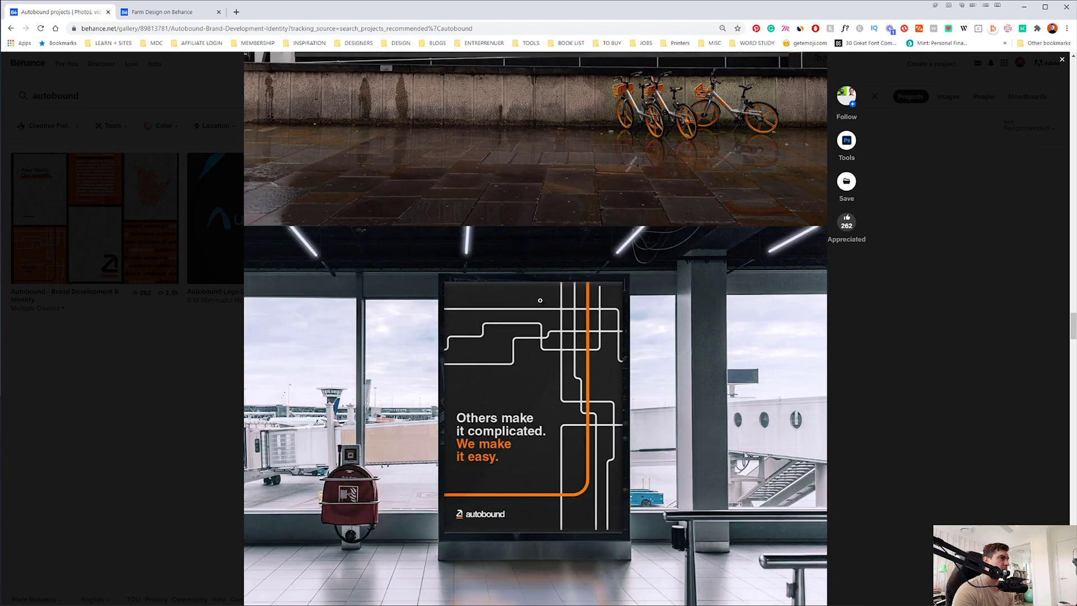
scroll(540, 300, down, 7)
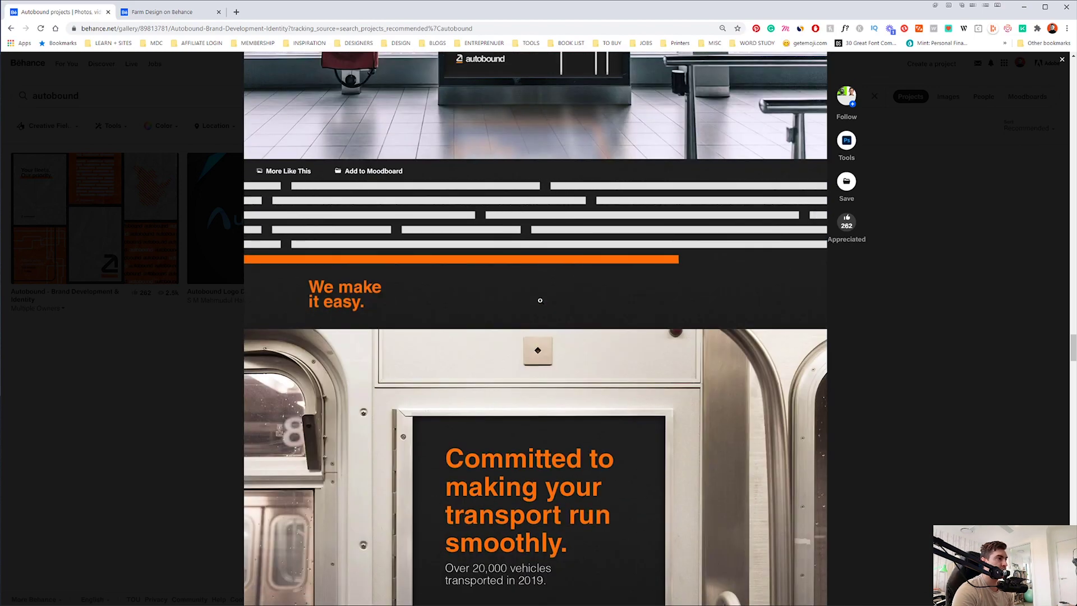
scroll(540, 301, down, 11)
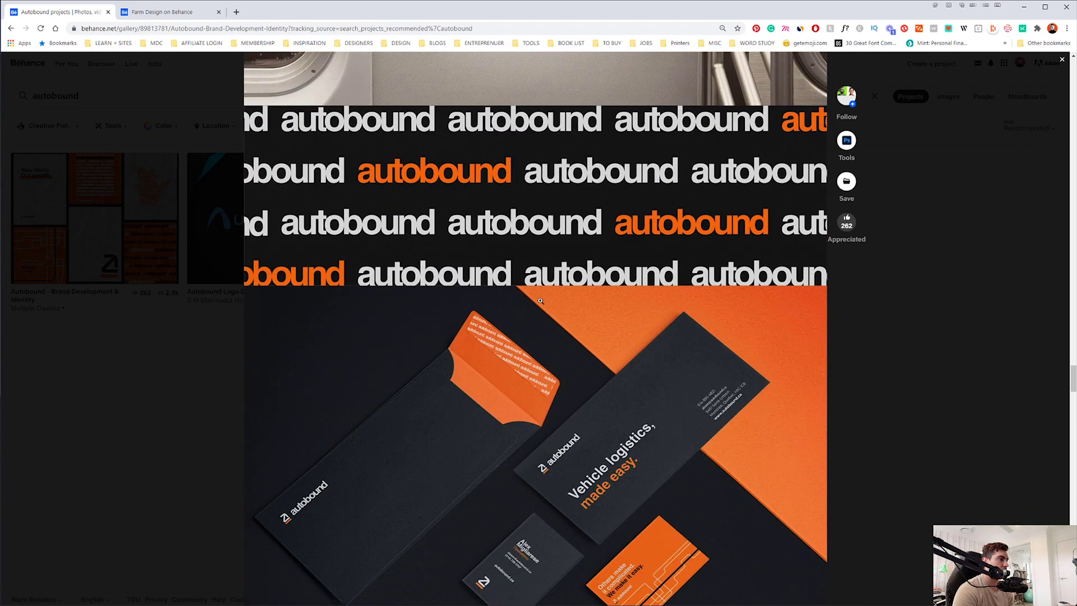
scroll(540, 300, down, 7)
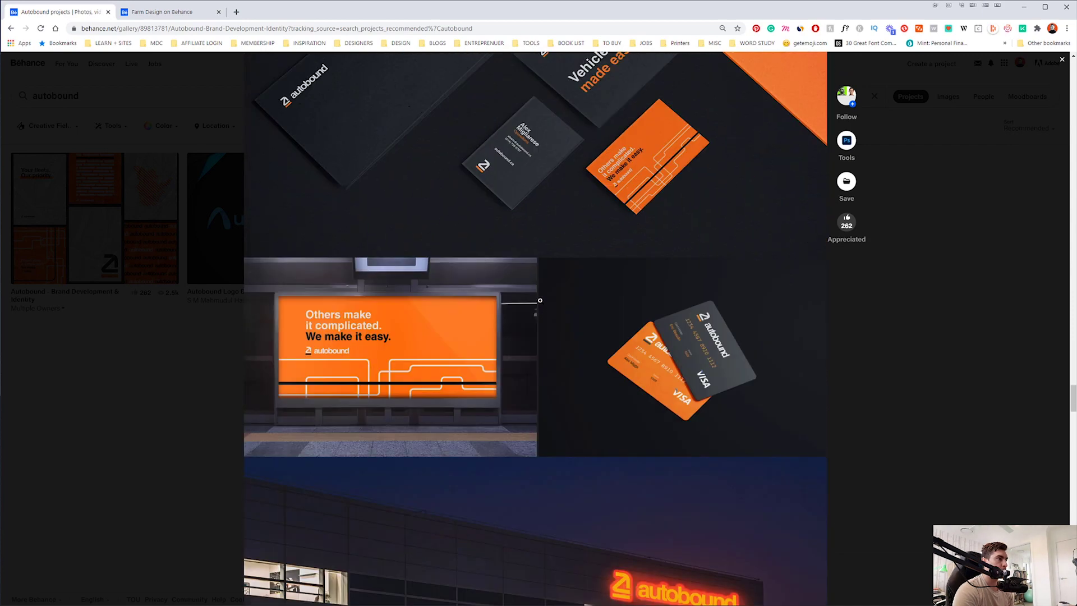
scroll(540, 301, down, 20)
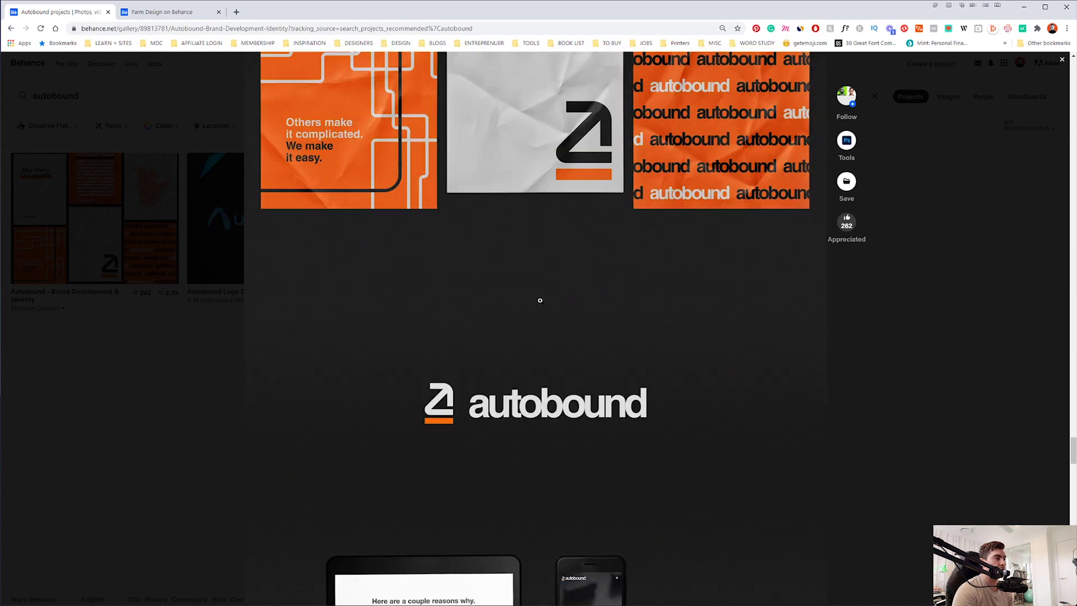
scroll(540, 301, down, 18)
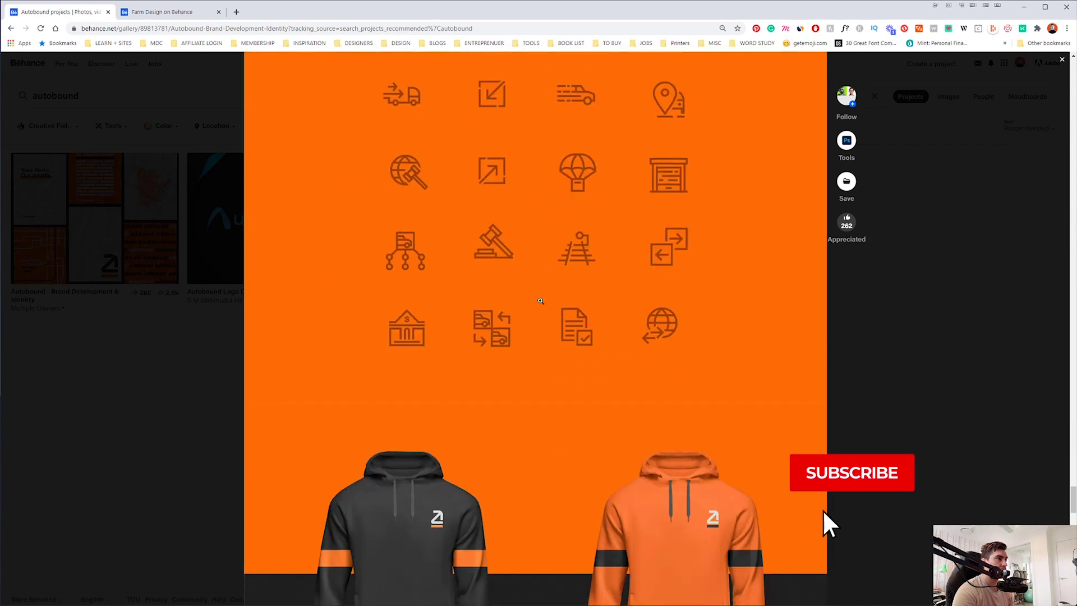
scroll(541, 301, up, 2)
scroll(540, 300, down, 7)
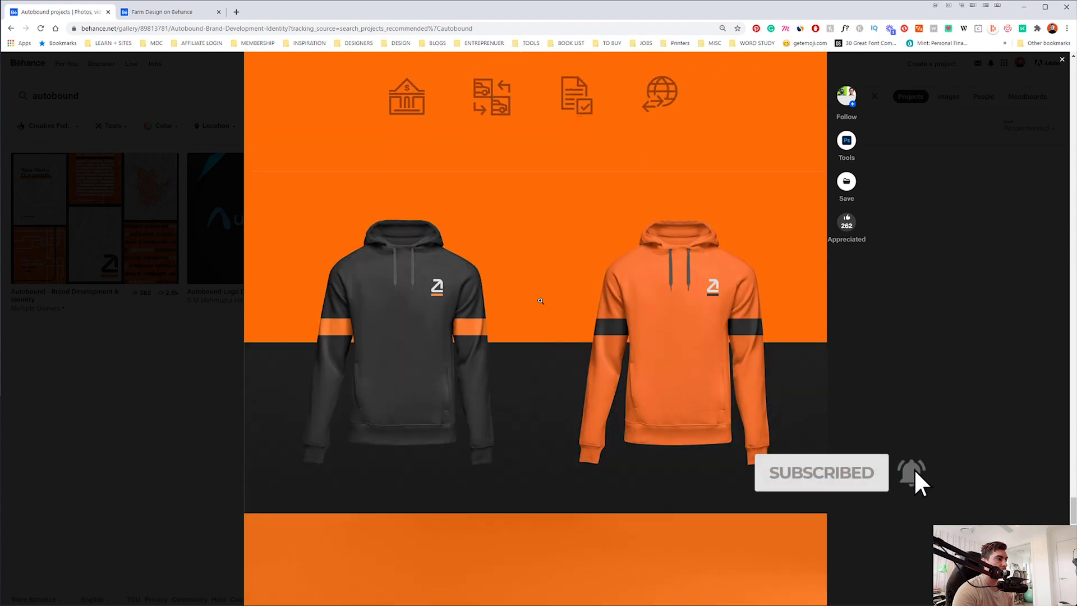
scroll(541, 301, down, 20)
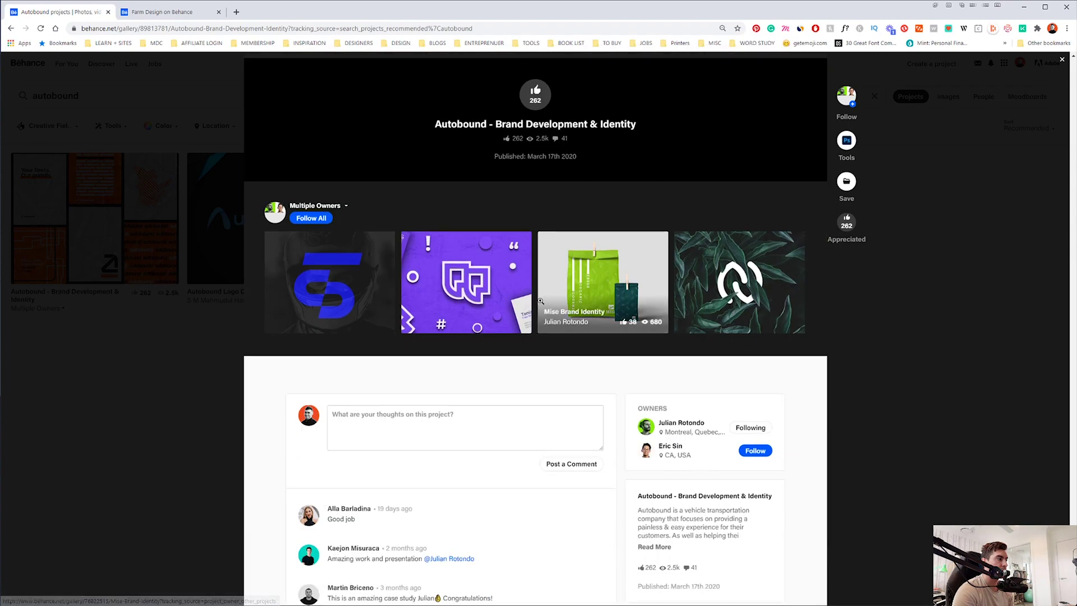
Glance over the Autobound project's comments section, then go back up to the Transport Proposal mockup.
scroll(540, 300, down, 7)
scroll(539, 311, up, 20)
scroll(624, 395, up, 5)
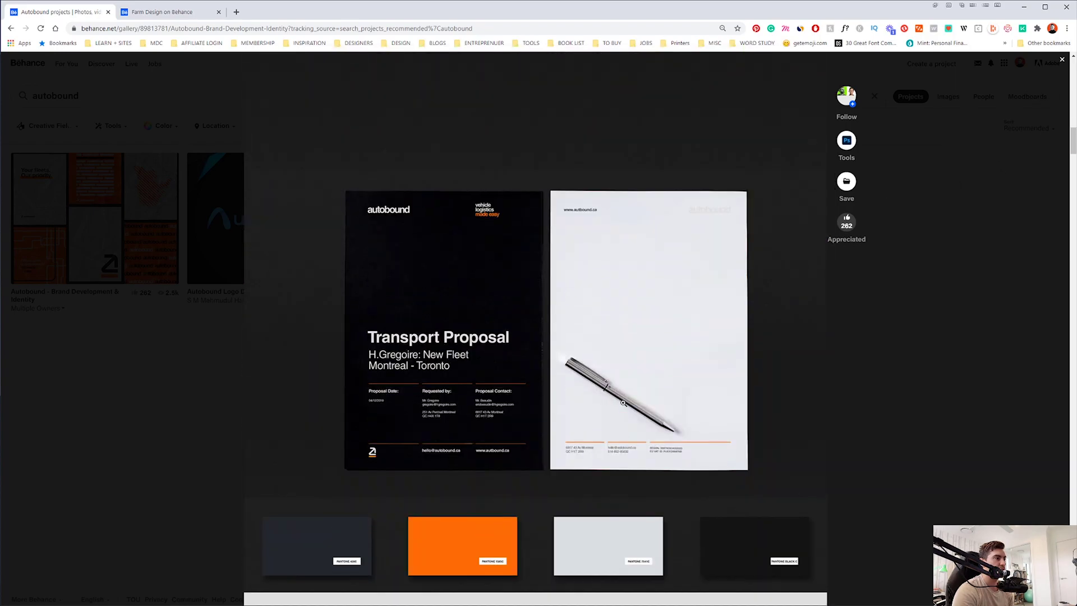